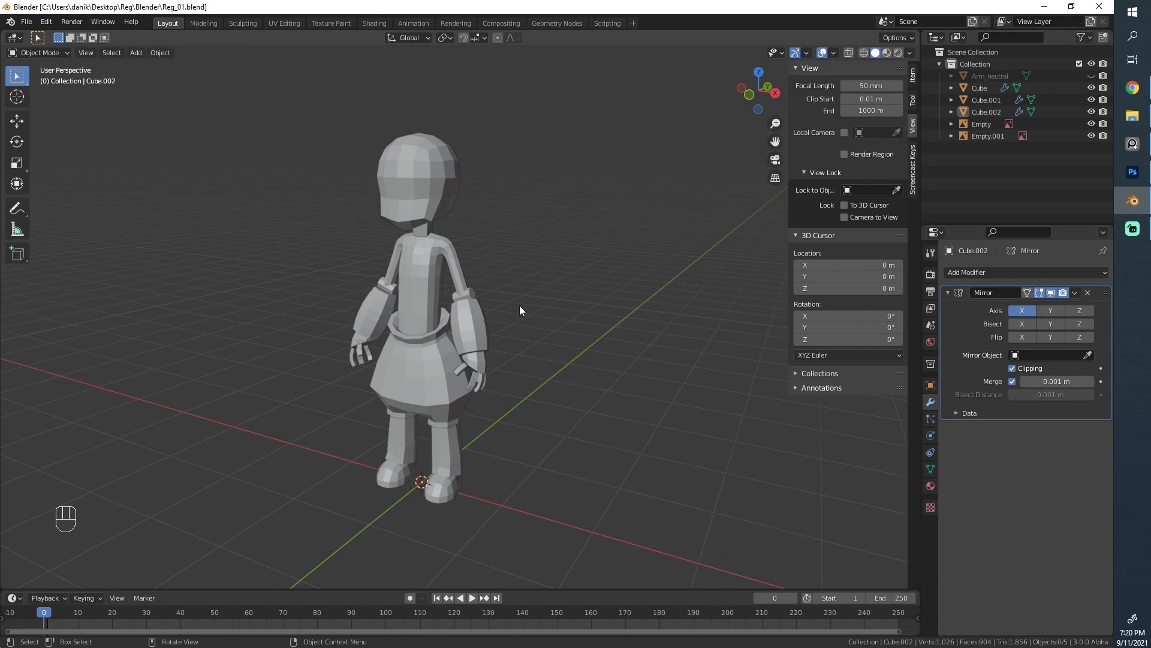
Display the character as wireframe in front view and examine the head and body against the sketch behind them
mouse_move(404, 334)
middle_down()
mouse_move(470, 349)
mouse_move(556, 323)
mouse_move(437, 348)
mouse_move(560, 353)
mouse_move(459, 380)
mouse_move(635, 363)
mouse_move(625, 343)
mouse_move(429, 372)
mouse_move(612, 380)
mouse_move(584, 398)
mouse_move(602, 340)
mouse_move(318, 329)
mouse_move(475, 343)
middle_up()
key(KP_1)
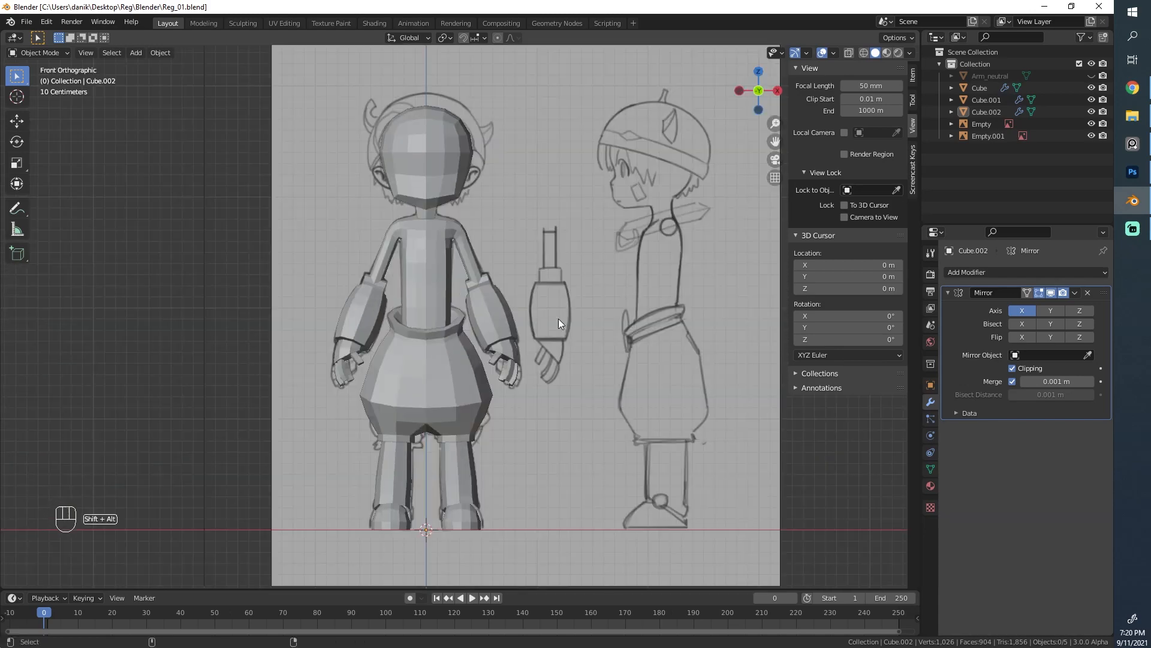
key(z)
scroll(409, 276, up, 1)
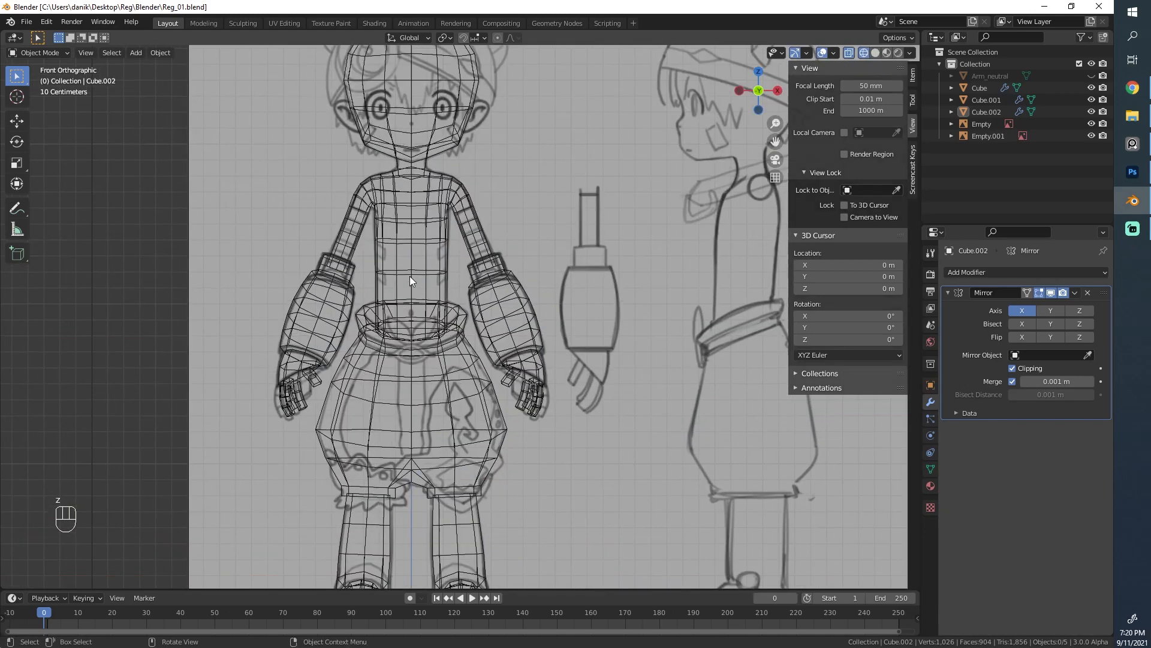
shift+middle_drag(391, 199, 422, 348)
scroll(422, 348, up, 2)
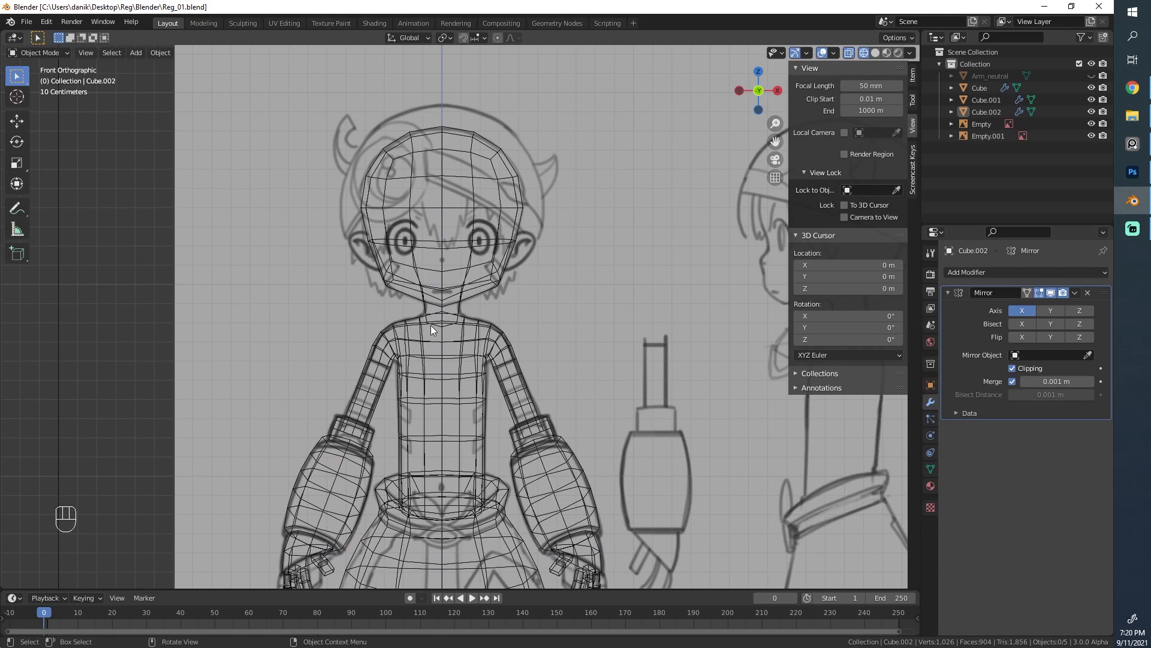
scroll(431, 324, down, 4)
scroll(431, 325, up, 4)
scroll(463, 263, up, 1)
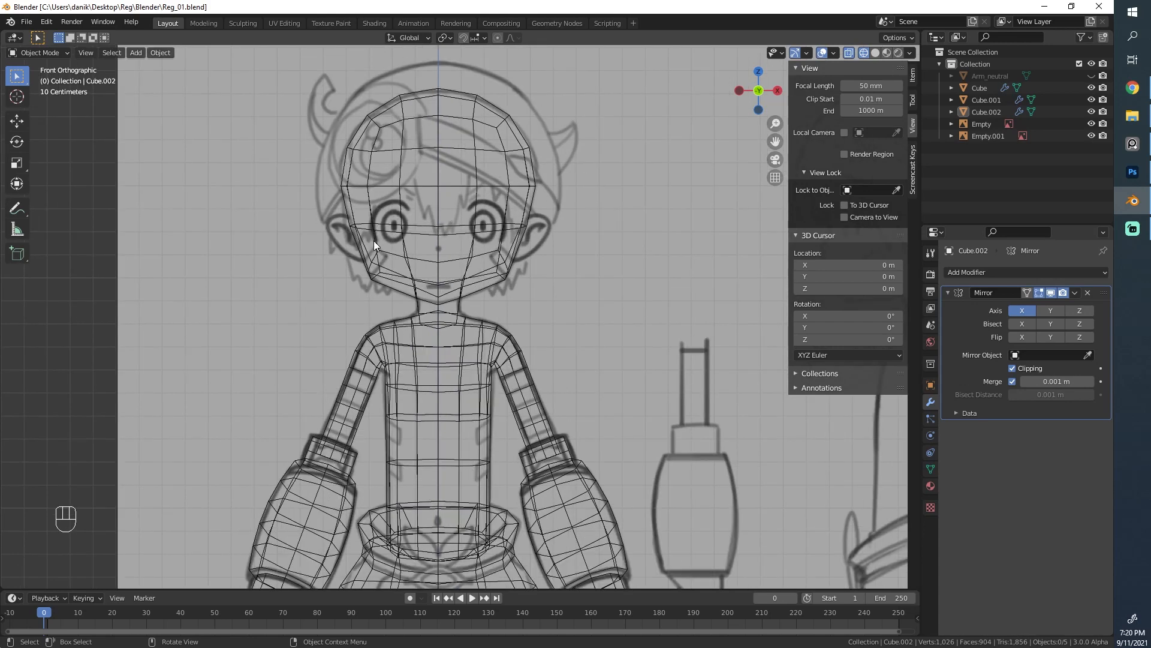
scroll(373, 240, down, 5)
scroll(342, 268, up, 1)
scroll(342, 267, down, 3)
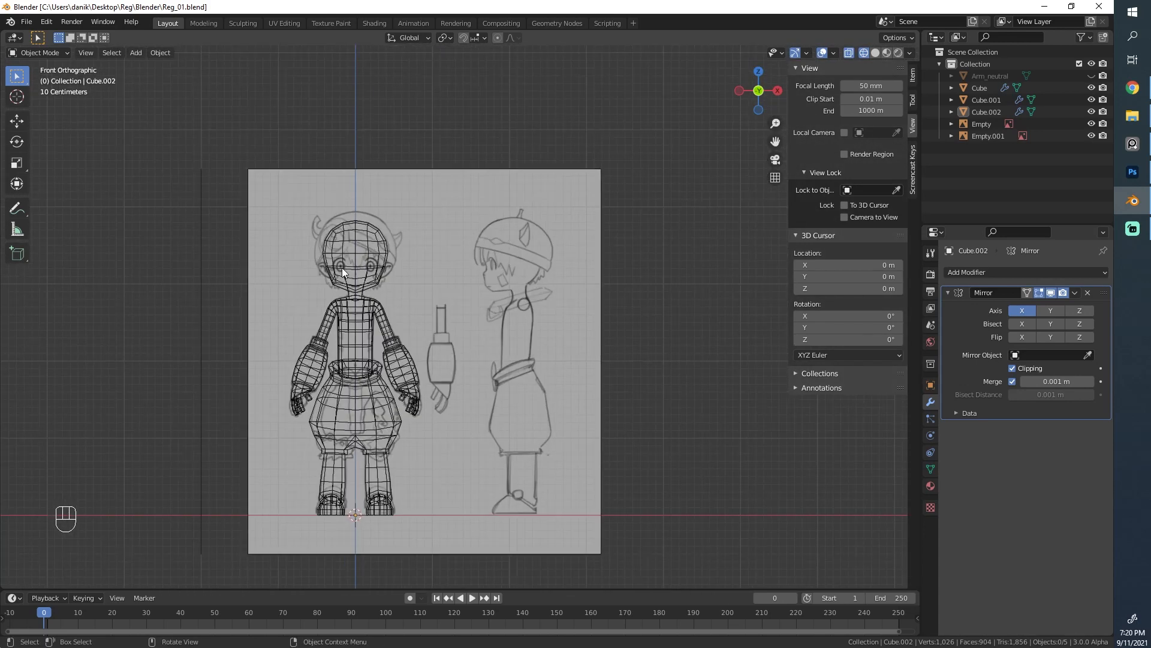
scroll(341, 268, up, 1)
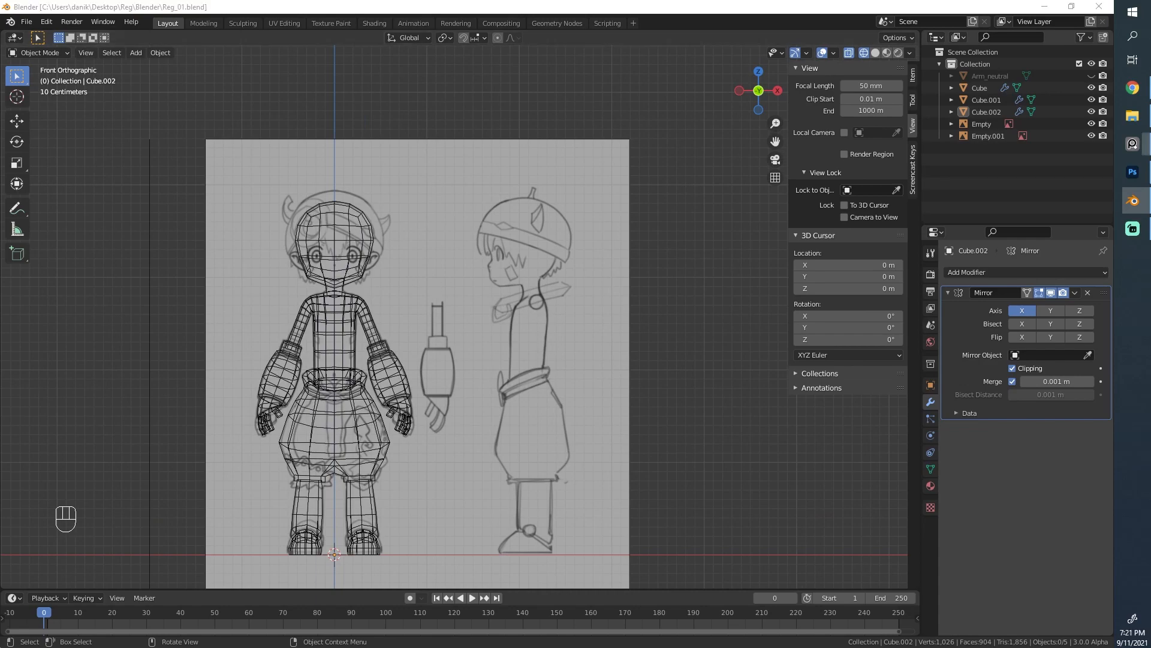
Bring up the reference image board, examine the helmet on the Reg character sheet and figure photos, and move the board away again
right_drag(443, 0, 548, 227)
scroll(517, 322, down, 5)
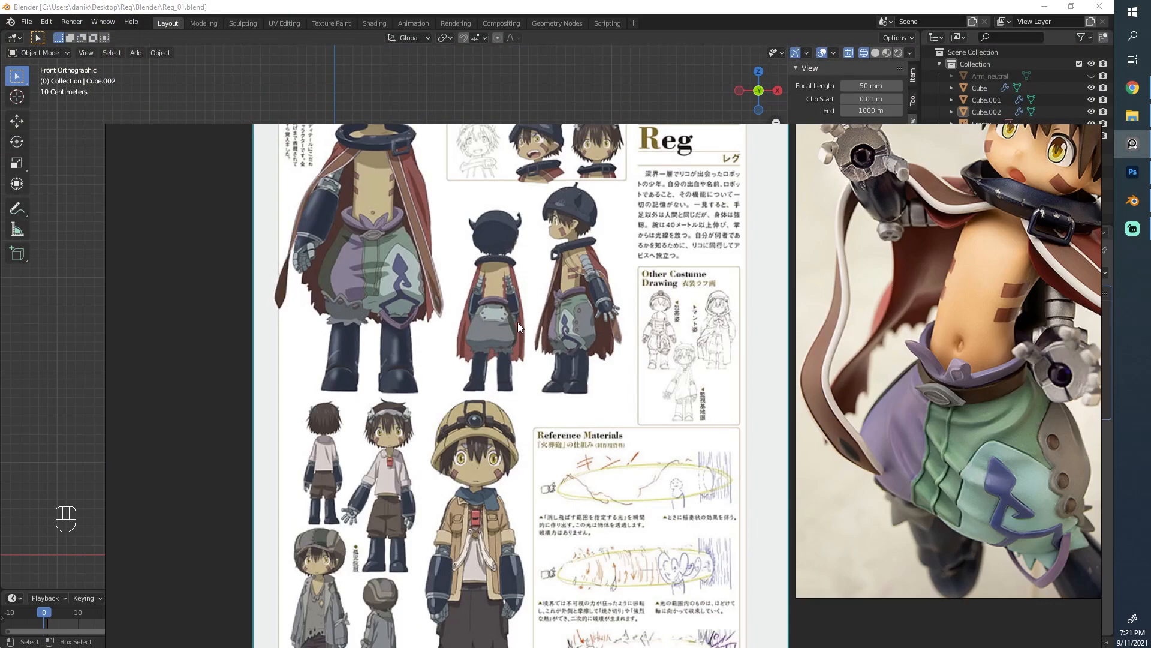
scroll(441, 214, up, 5)
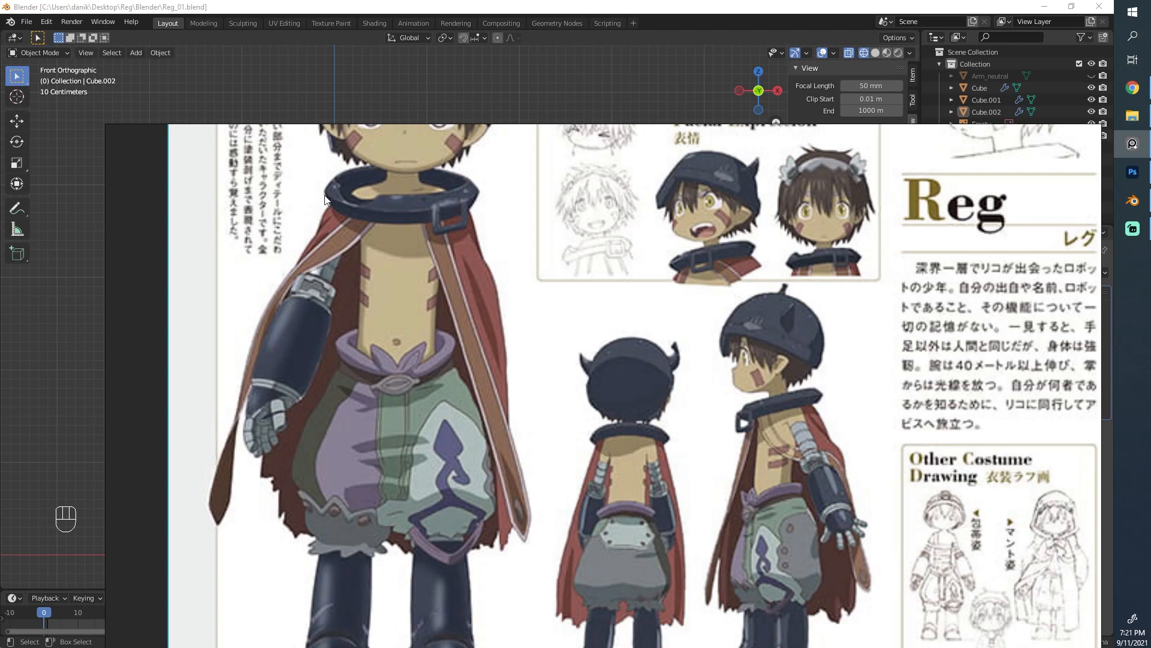
scroll(493, 299, down, 6)
scroll(592, 422, up, 1)
scroll(297, 351, down, 1)
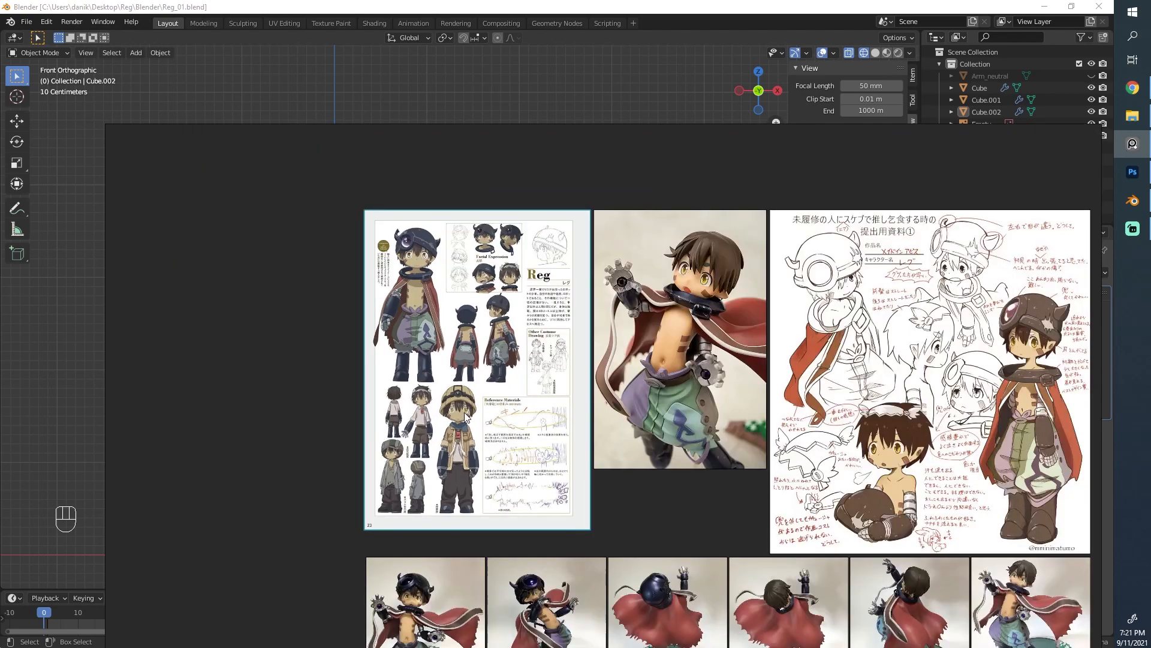
scroll(640, 514, up, 1)
right_drag(664, 536, 420, 0)
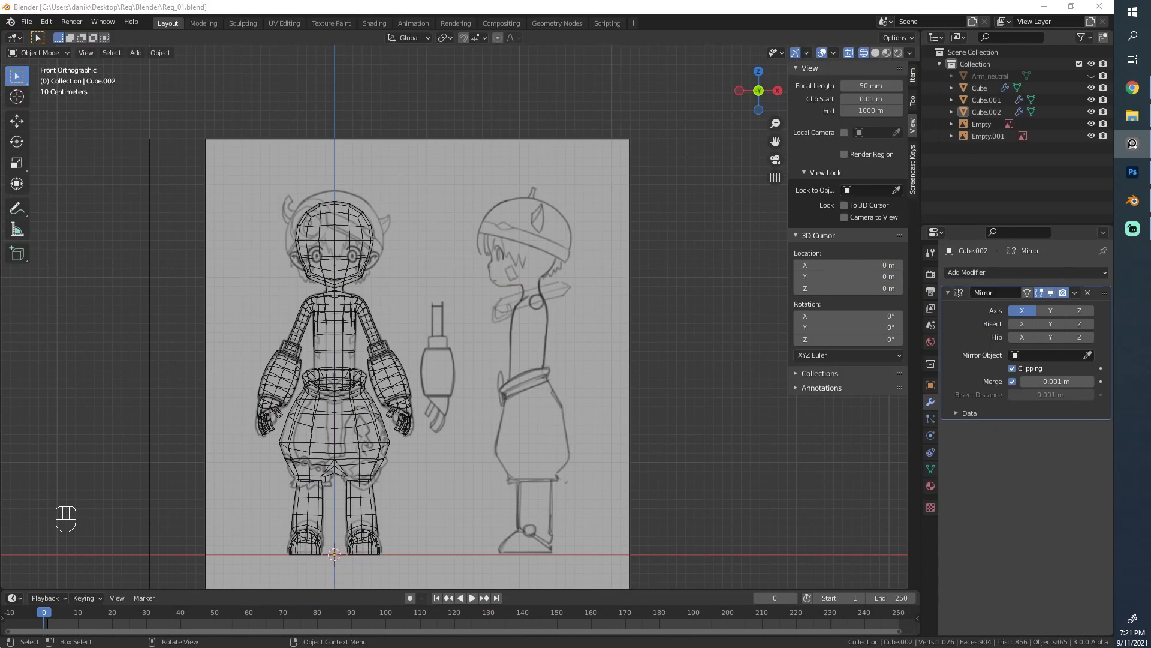
Compare the helmet outline around the head mesh in the front sketch with the one in the side sketch
scroll(256, 400, up, 3)
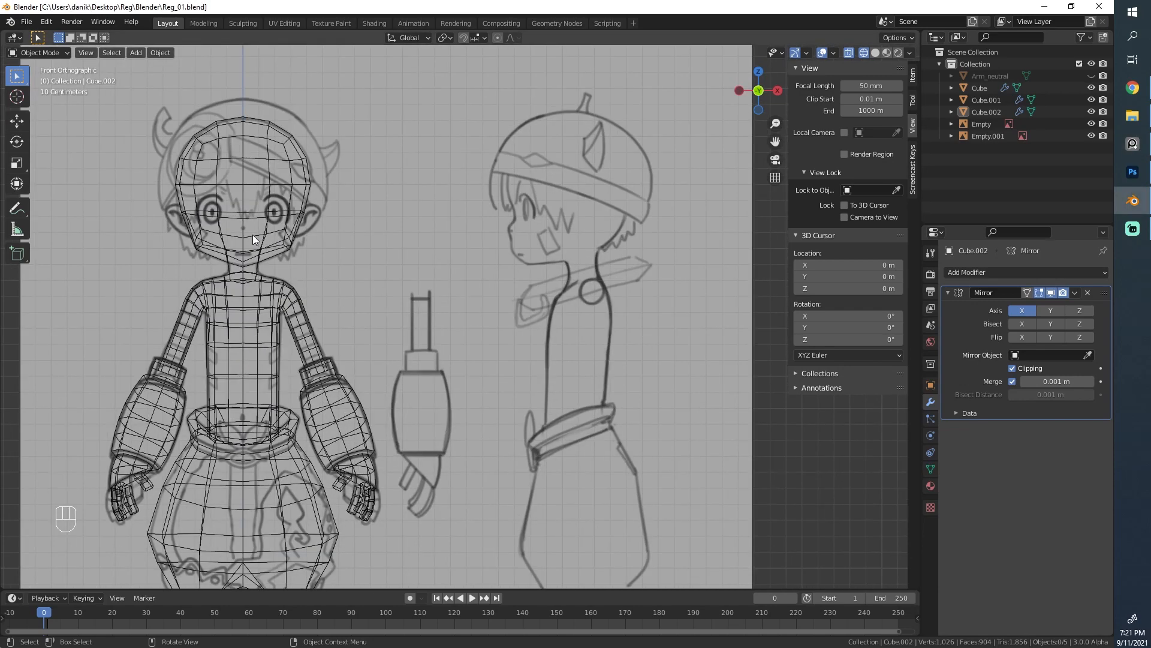
scroll(453, 347, up, 5)
key(shift+a)
mouse_move(488, 271)
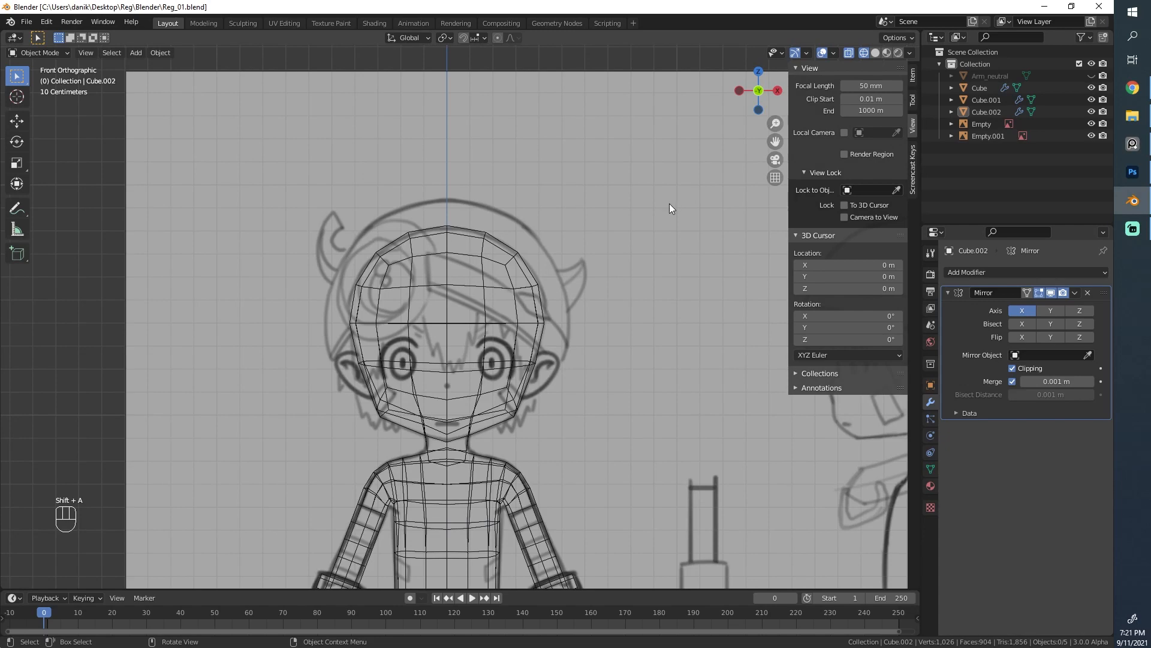
mouse_move(412, 258)
middle_down()
mouse_move(369, 354)
mouse_move(353, 323)
middle_up()
scroll(354, 322, down, 2)
shift+middle_drag(590, 340, 298, 313)
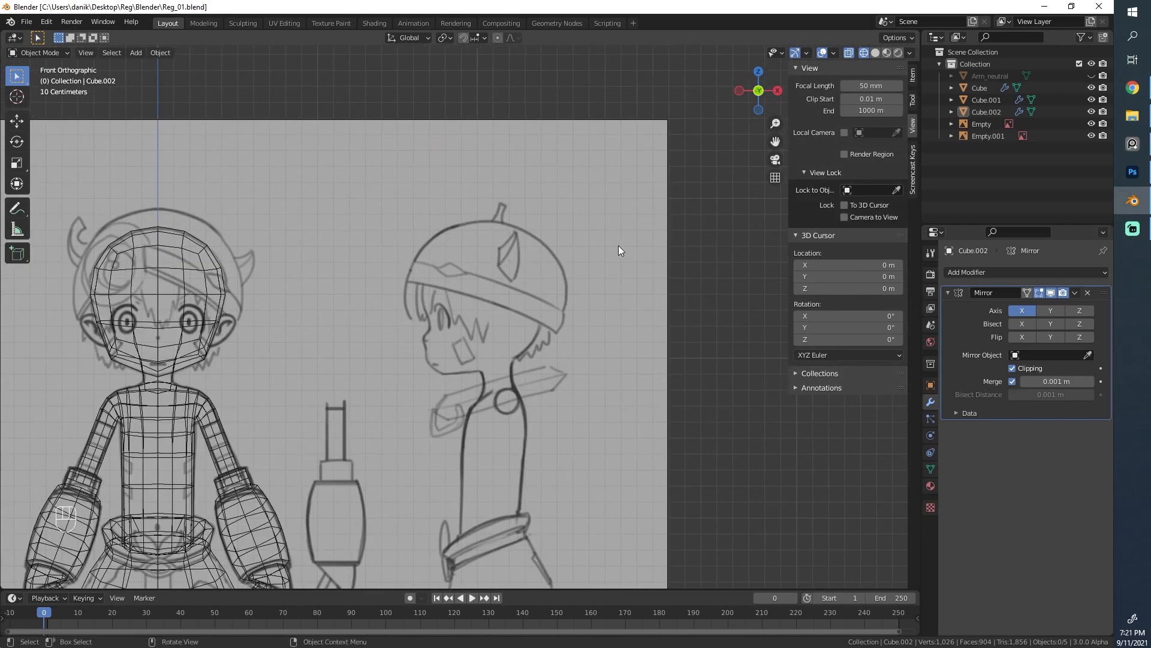
shift+middle_drag(262, 269, 490, 315)
scroll(306, 279, up, 2)
Add a mesh circle with 16 vertices as the base for the helmet
key(shift+a)
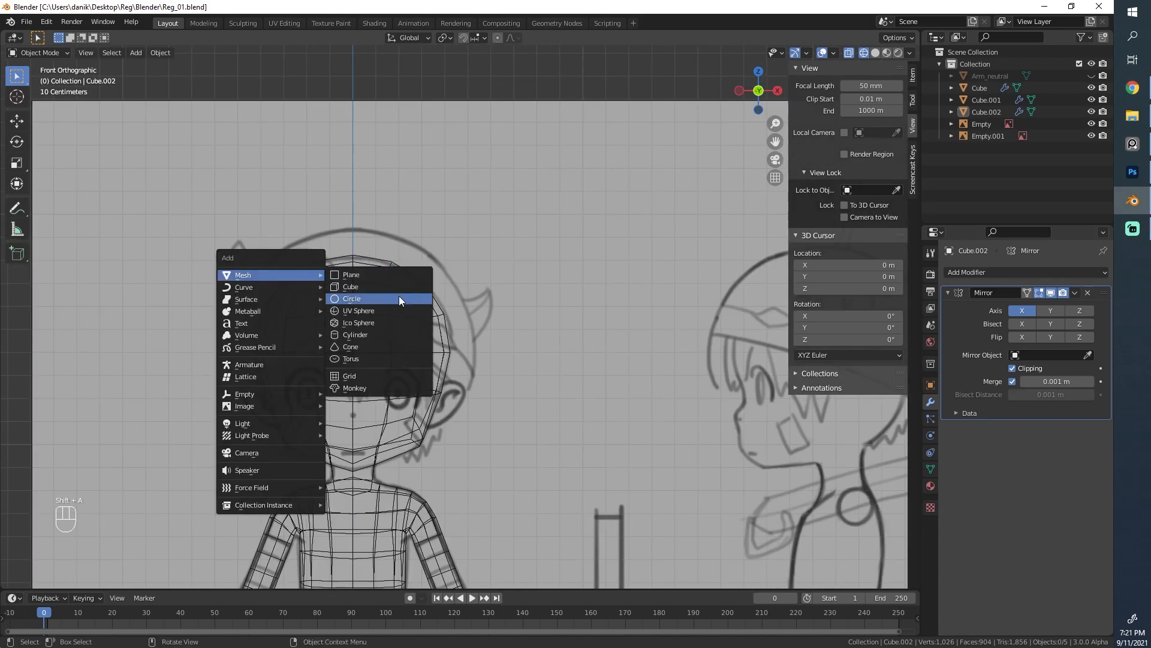
click(397, 300)
scroll(451, 388, down, 4)
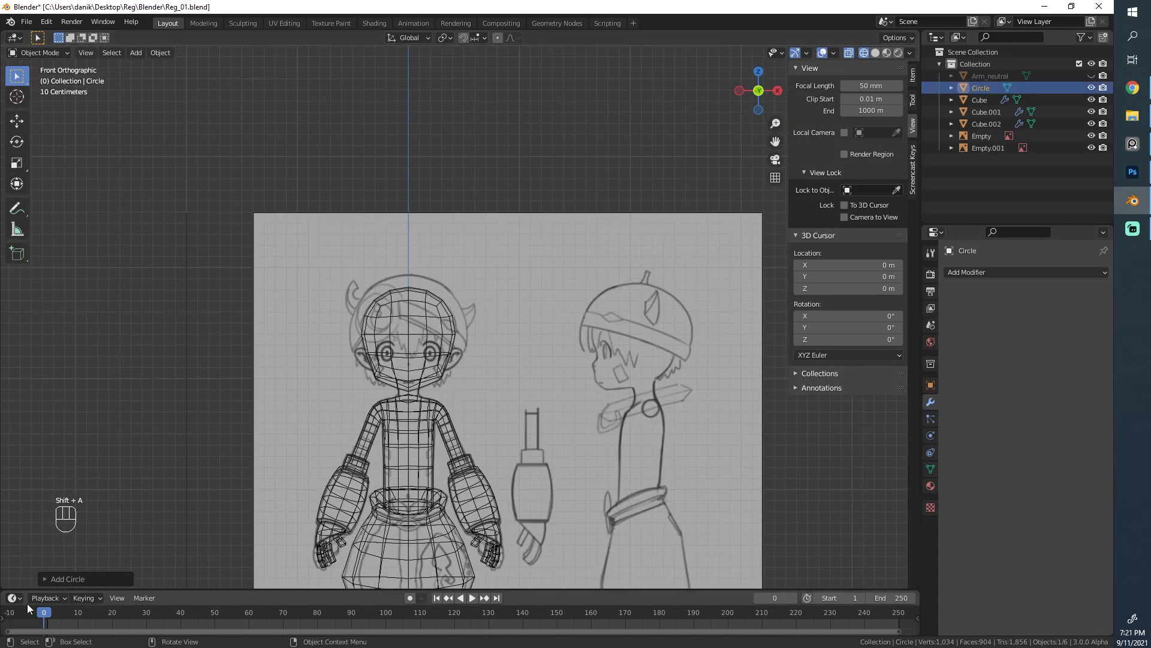
click(48, 577)
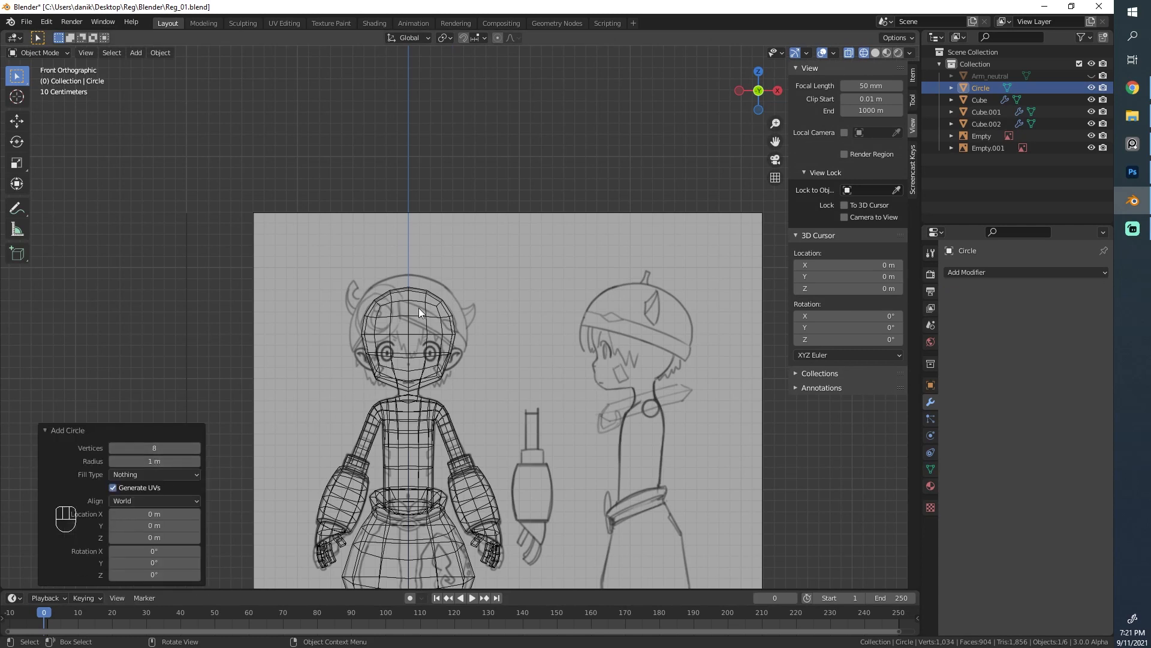
click(146, 447)
text(16)
key(Return)
Raise the circle about 3.5 m along the Z axis to the forehead level of the head
scroll(488, 448, down, 3)
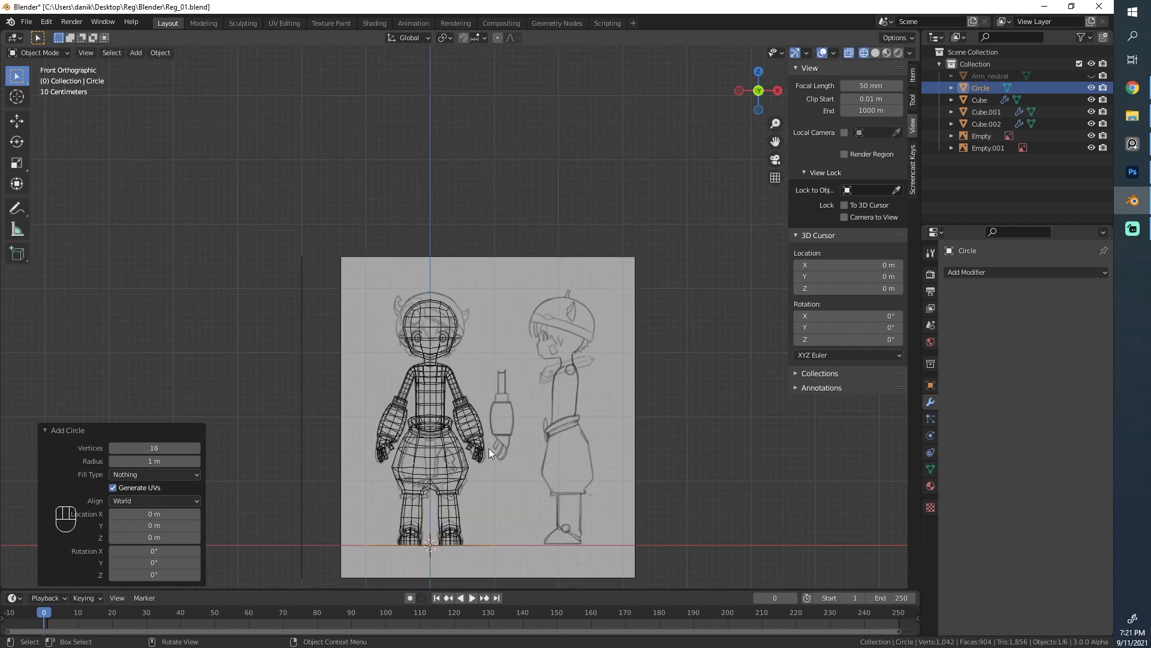
middle_drag(447, 416, 423, 474)
key(g)
key(z)
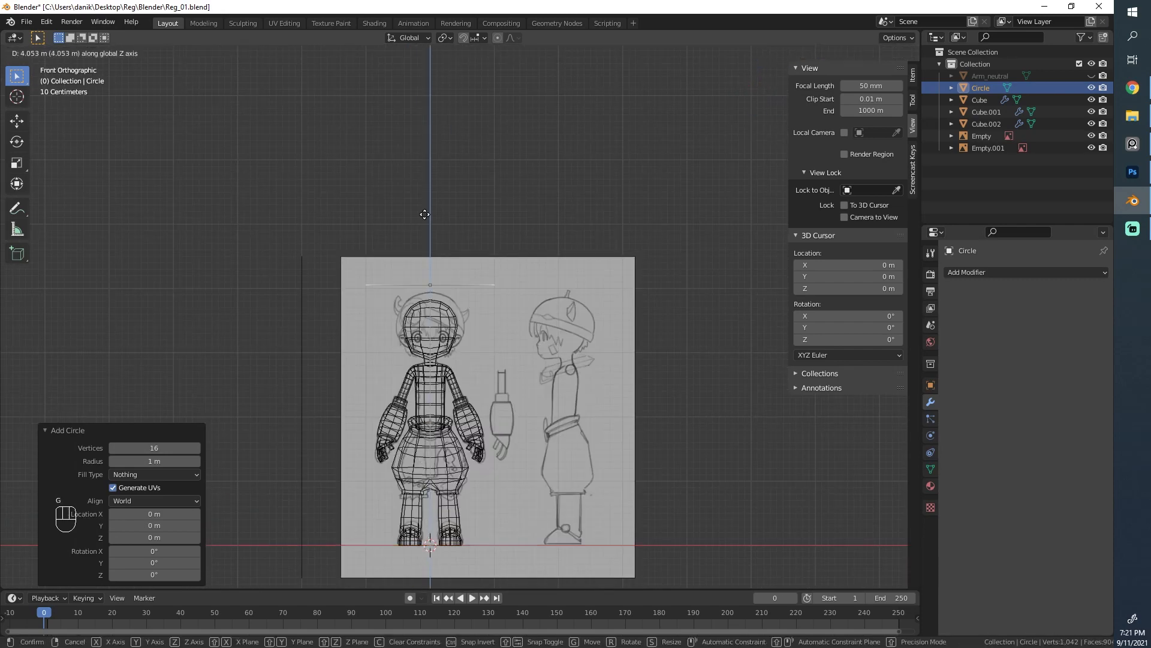
click(426, 252)
scroll(444, 291, up, 5)
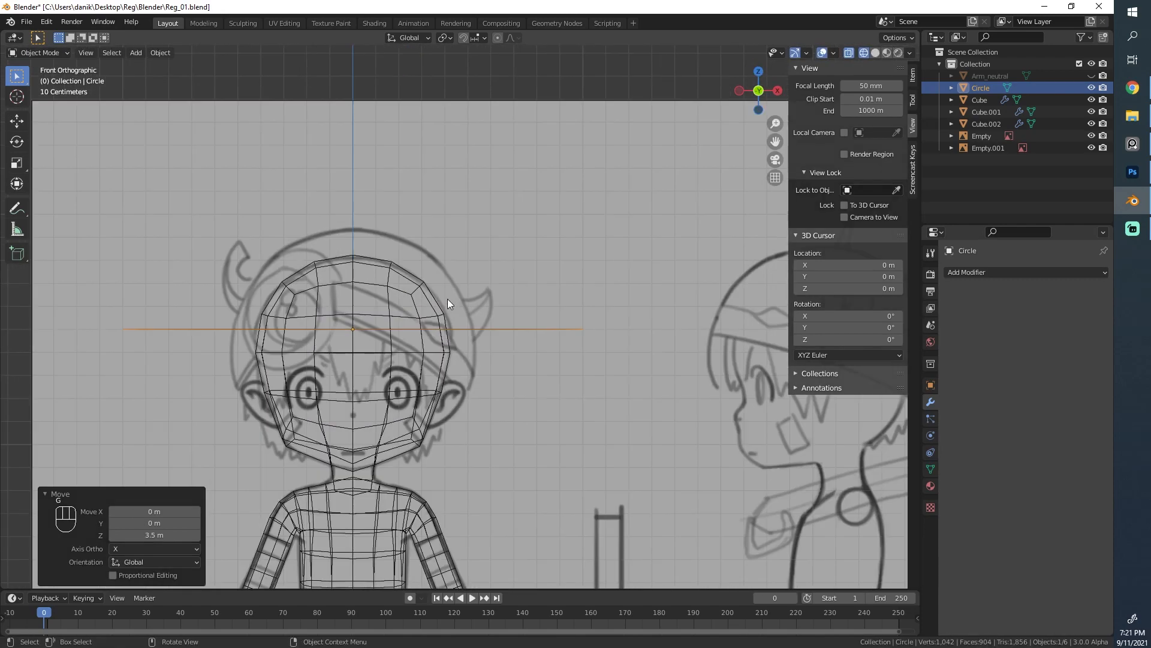
scroll(500, 299, down, 1)
scroll(411, 280, up, 1)
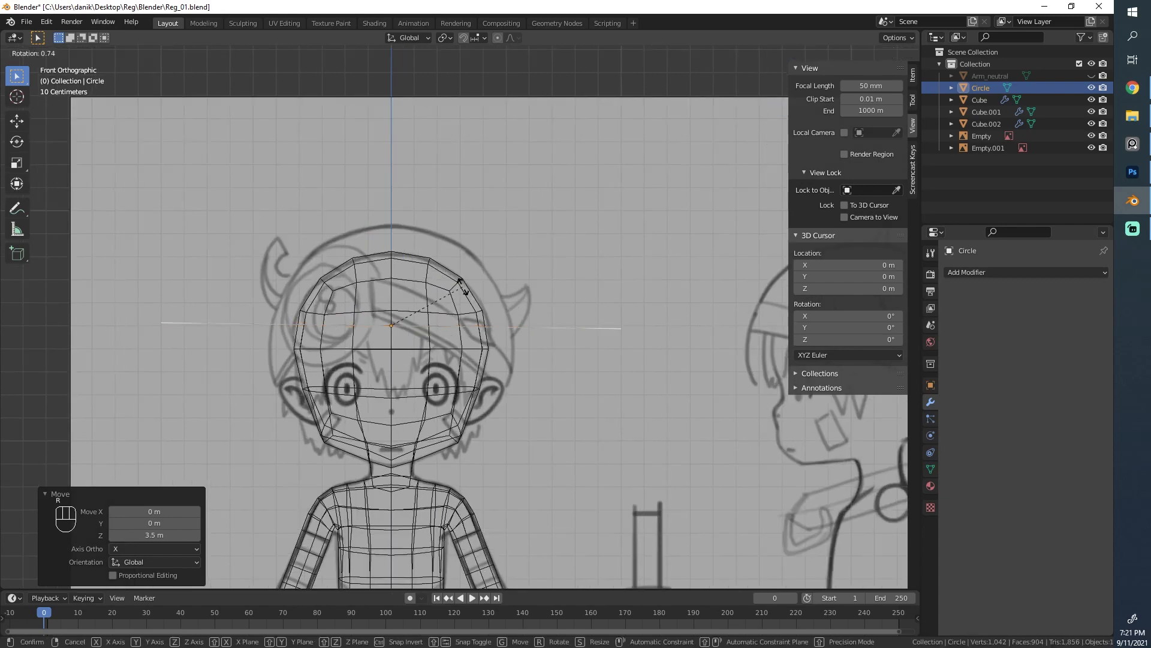
Rotate the circle 30° in front view to follow the slanted helmet brim in the sketch
key(r)
key(ctrl)
click(461, 325)
scroll(578, 321, down, 3)
scroll(570, 324, up, 2)
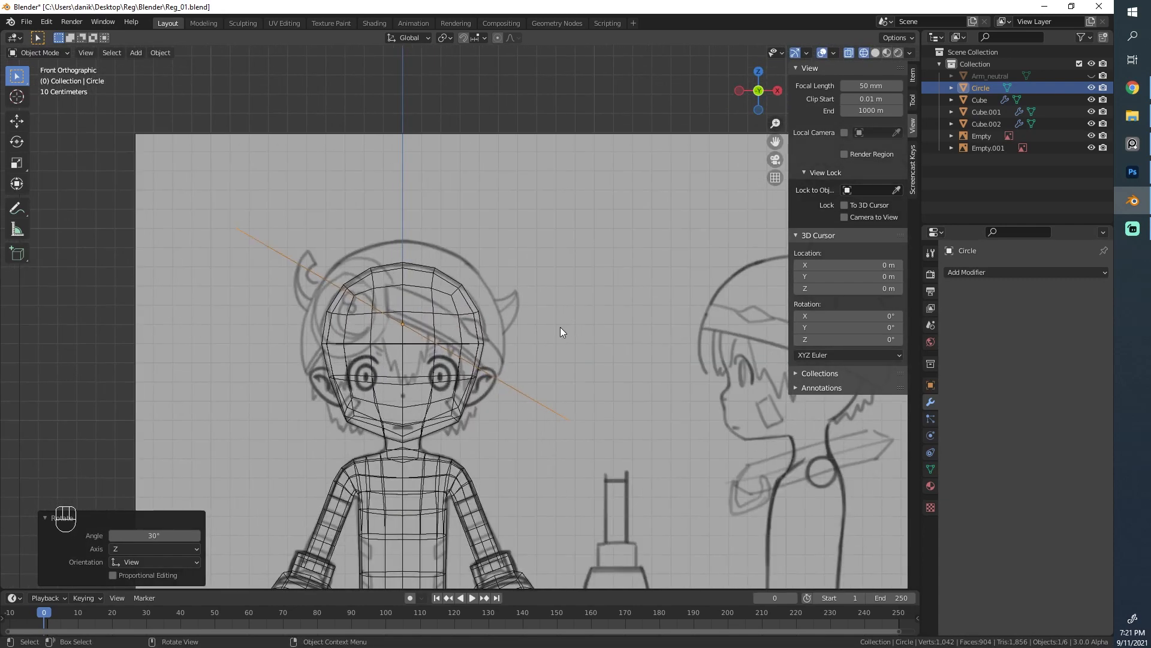
Rotate the circle another 15° in side view so it tilts along the brim of the side sketch
scroll(578, 304, down, 6)
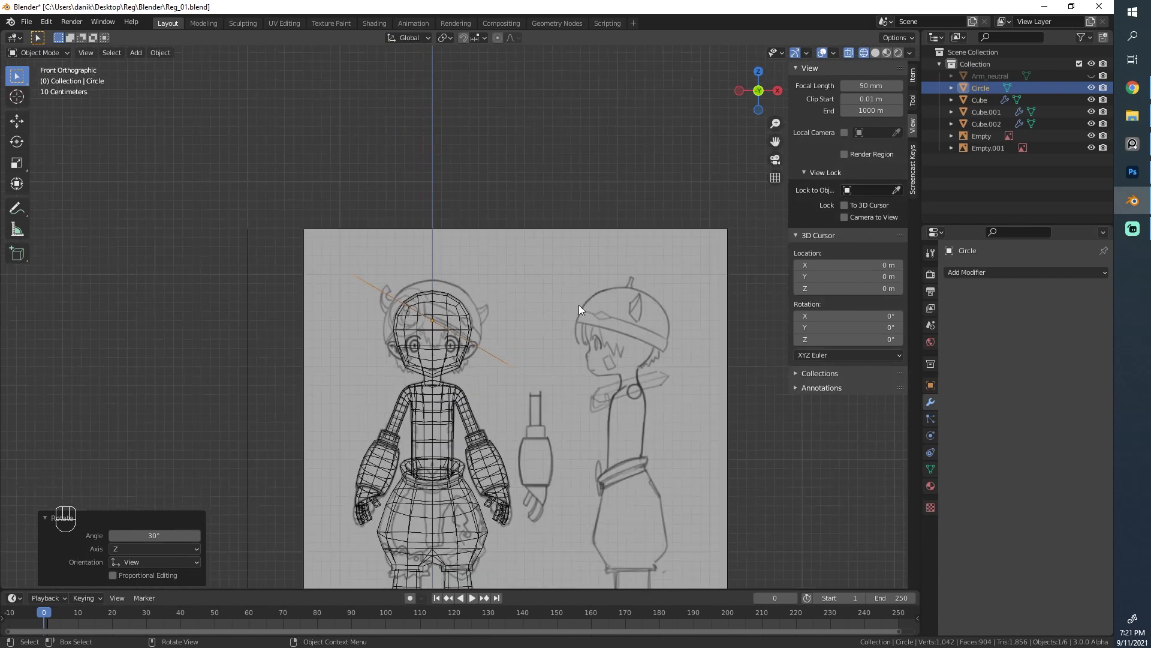
middle_drag(578, 305, 304, 320)
scroll(490, 302, up, 6)
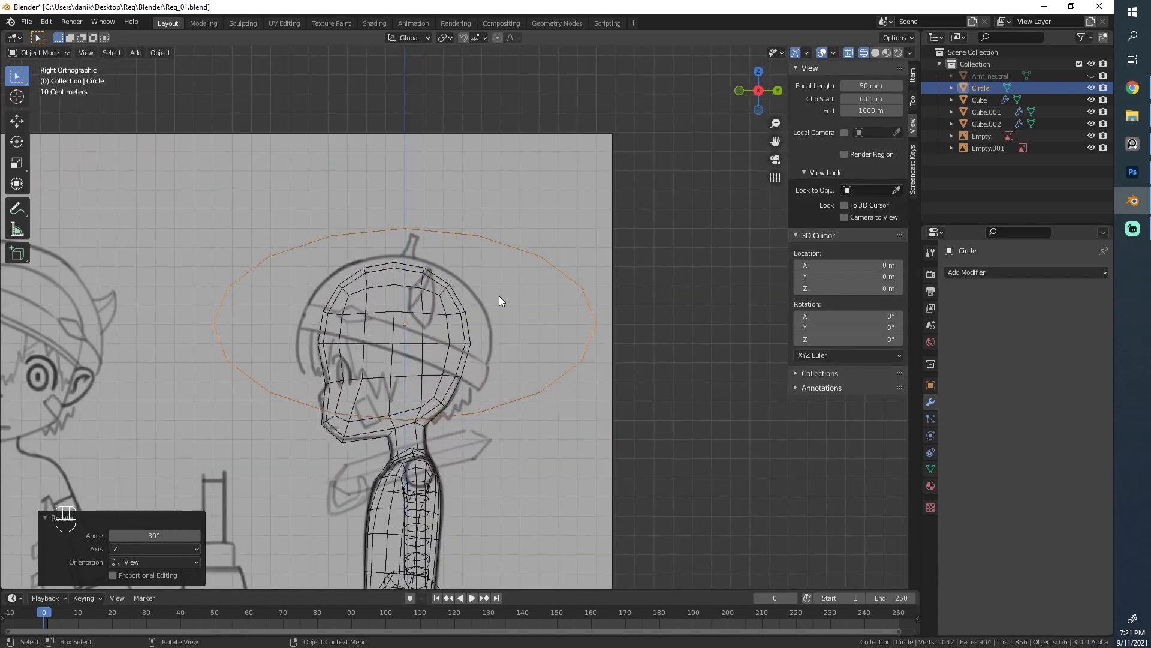
key(r)
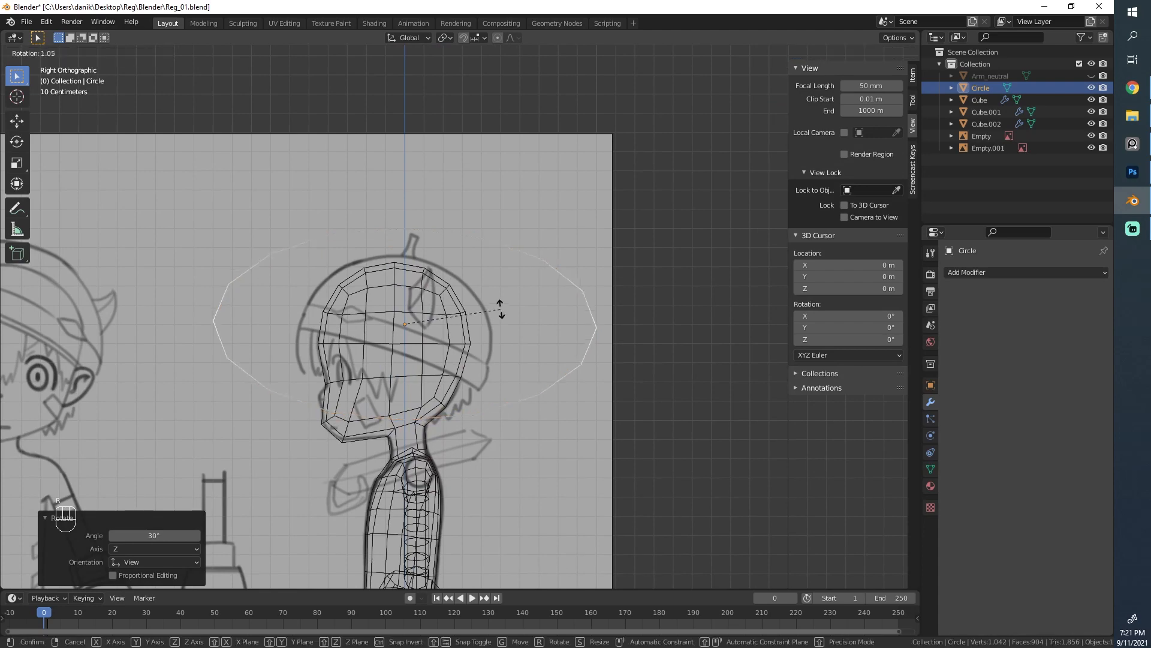
key(ctrl)
ctrl+click(498, 332)
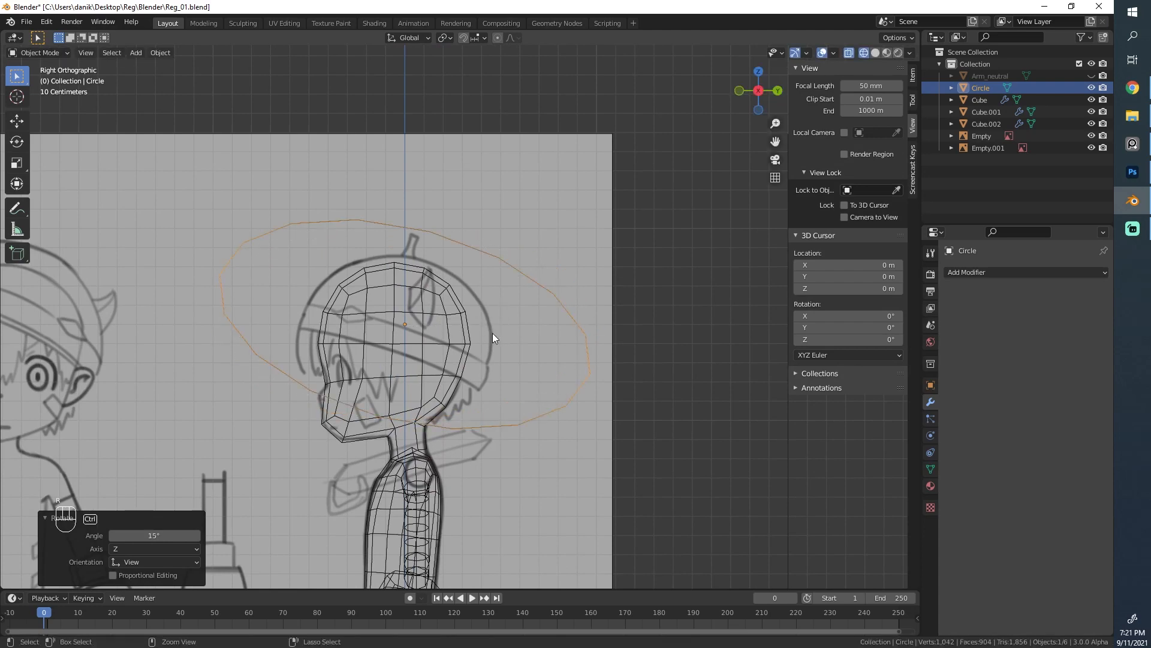
Scale the circle down to roughly the head's width and rotate it about -5.92° in front view
scroll(496, 335, down, 2)
middle_drag(496, 335, 584, 360)
key(s)
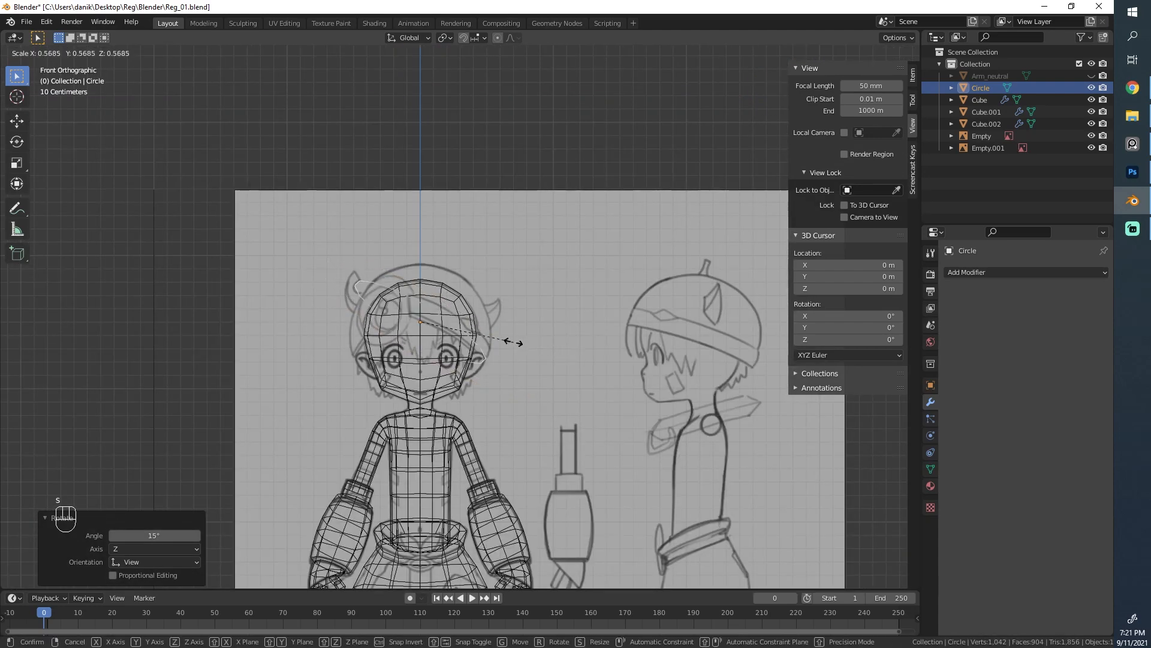
click(500, 337)
scroll(500, 337, up, 3)
key(r)
click(580, 367)
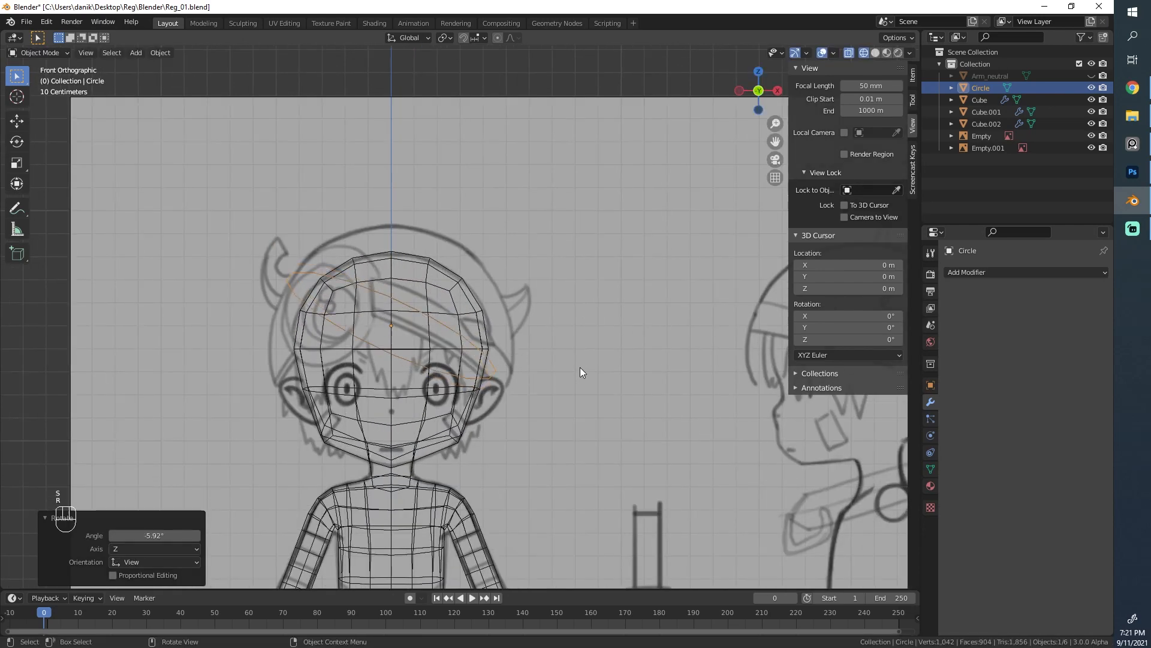
Enlarge the circle by a factor of about 1.043 and shift it down about 0.1 m onto the helmet brim
key(s)
click(593, 373)
key(g)
key(r)
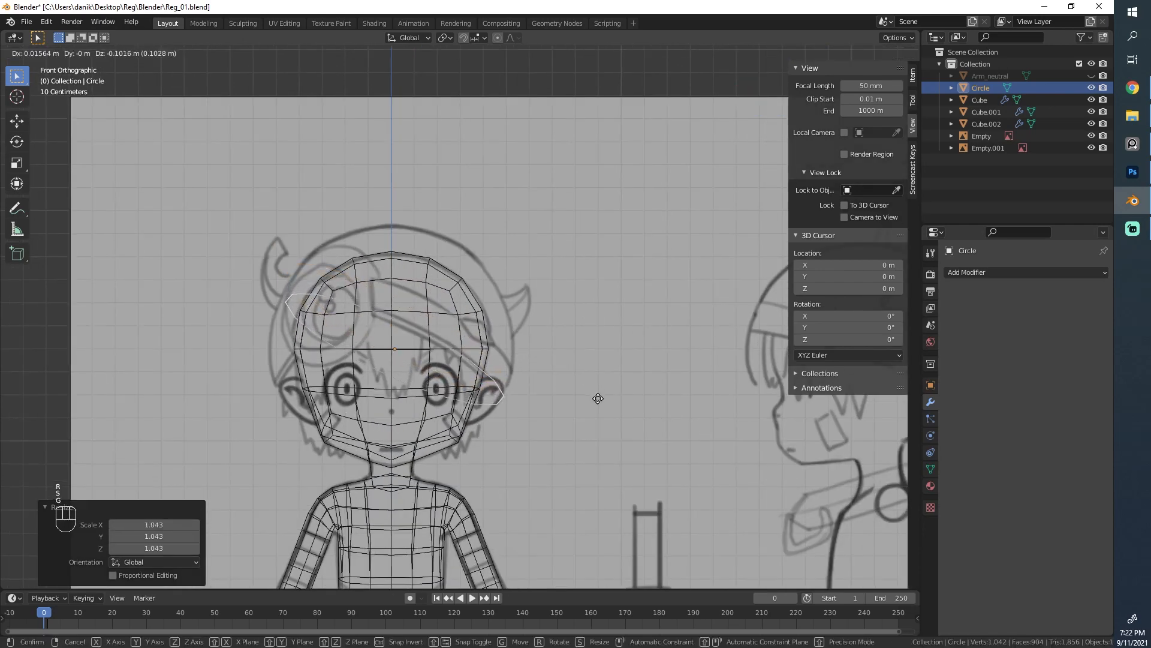
click(596, 394)
Fine-tune the circle's rotation so that its tilt follows the helmet brim in the sketch
middle_drag(579, 384, 314, 374)
middle_drag(531, 365, 577, 335)
middle_drag(490, 373, 506, 337)
key(r)
click(539, 347)
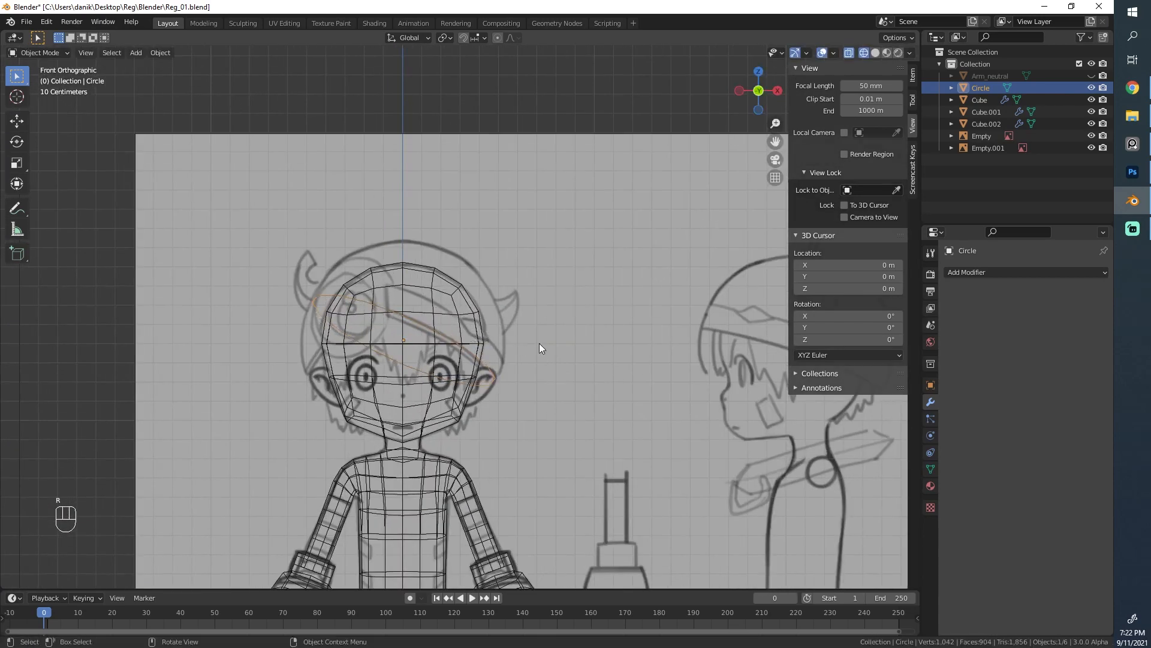
Move the circle about -0.044 m along the Y axis to fit the helmet outline in side view
alt+middle_drag(444, 316, 552, 338)
key(g)
key(y)
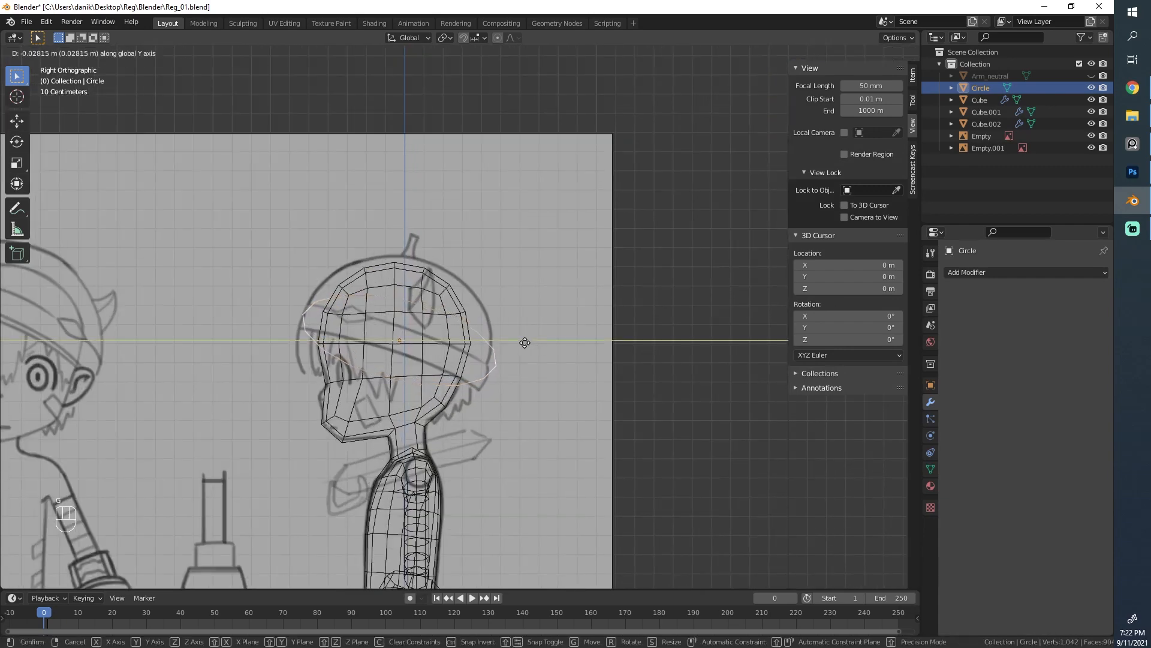
click(521, 339)
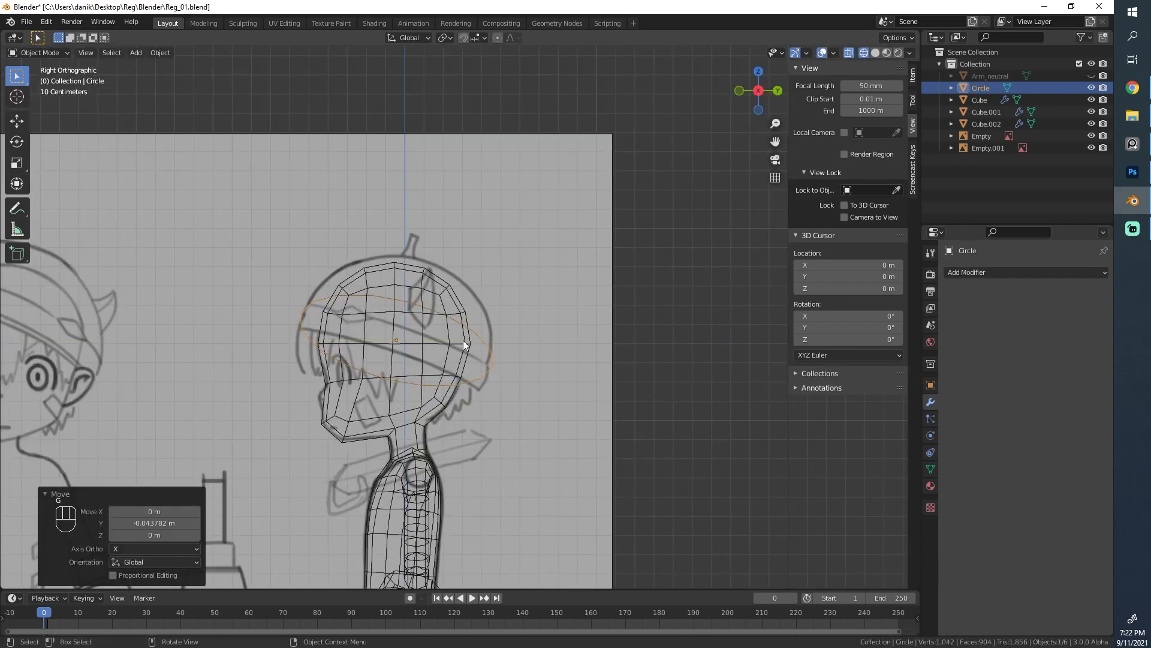
Check the circle's fit against the sketched helmet brim in the side and front views
scroll(250, 297, down, 4)
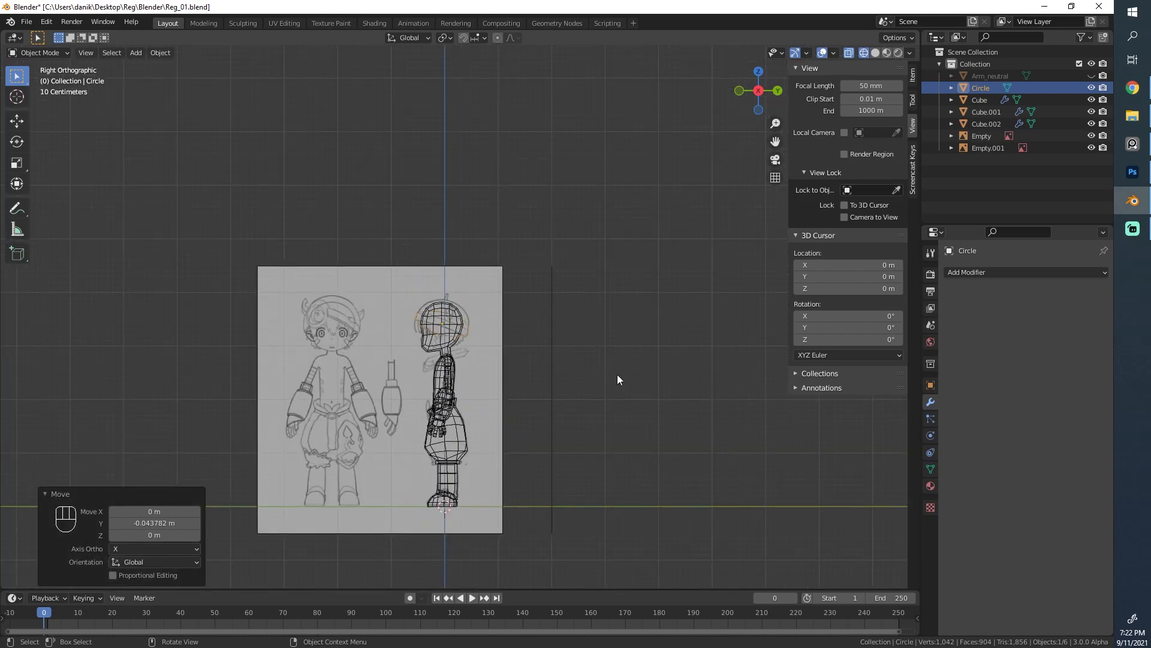
scroll(617, 378, up, 4)
key(g)
right_click(406, 315)
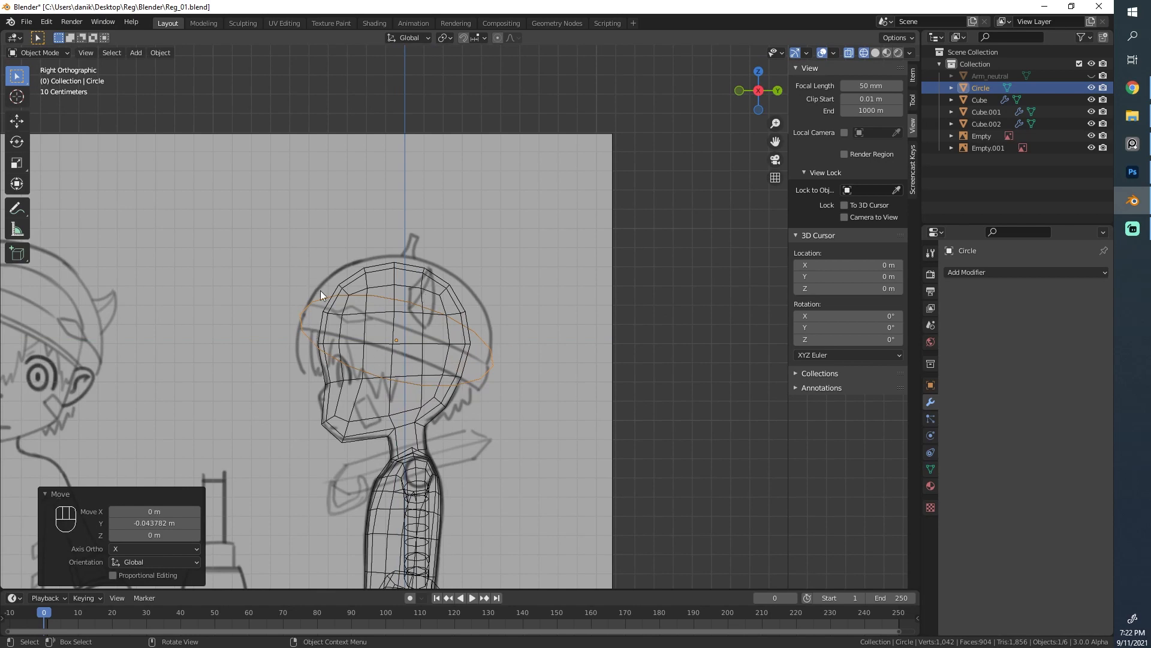
scroll(237, 331, down, 4)
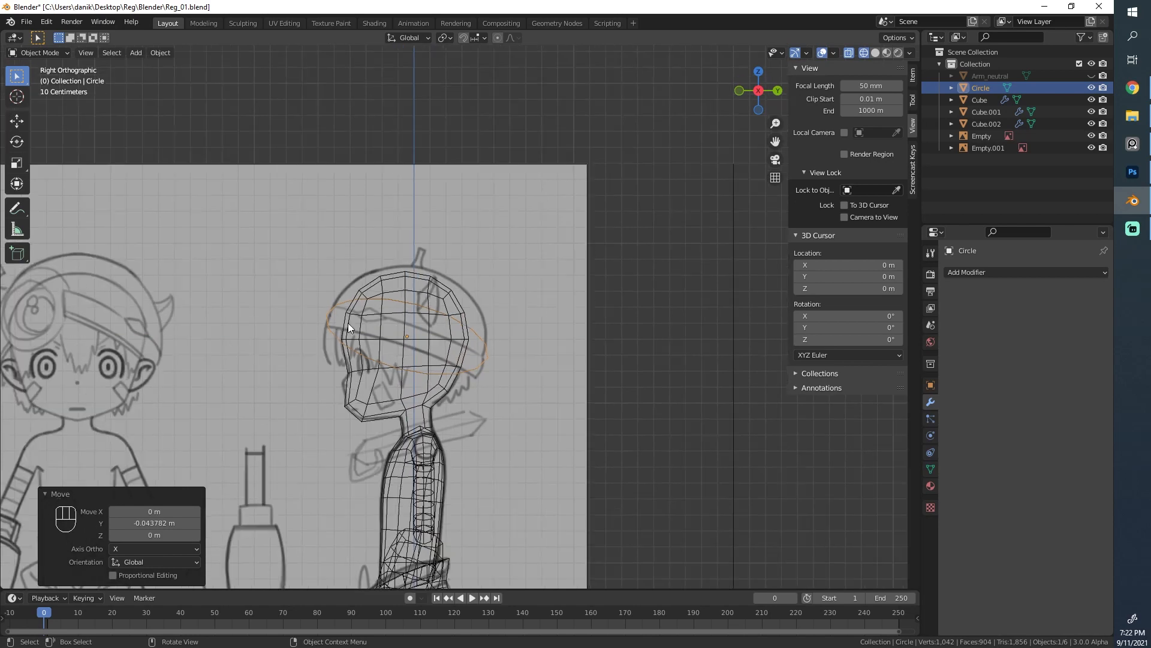
middle_drag(330, 336, 570, 347)
scroll(570, 347, up, 1)
scroll(347, 279, up, 2)
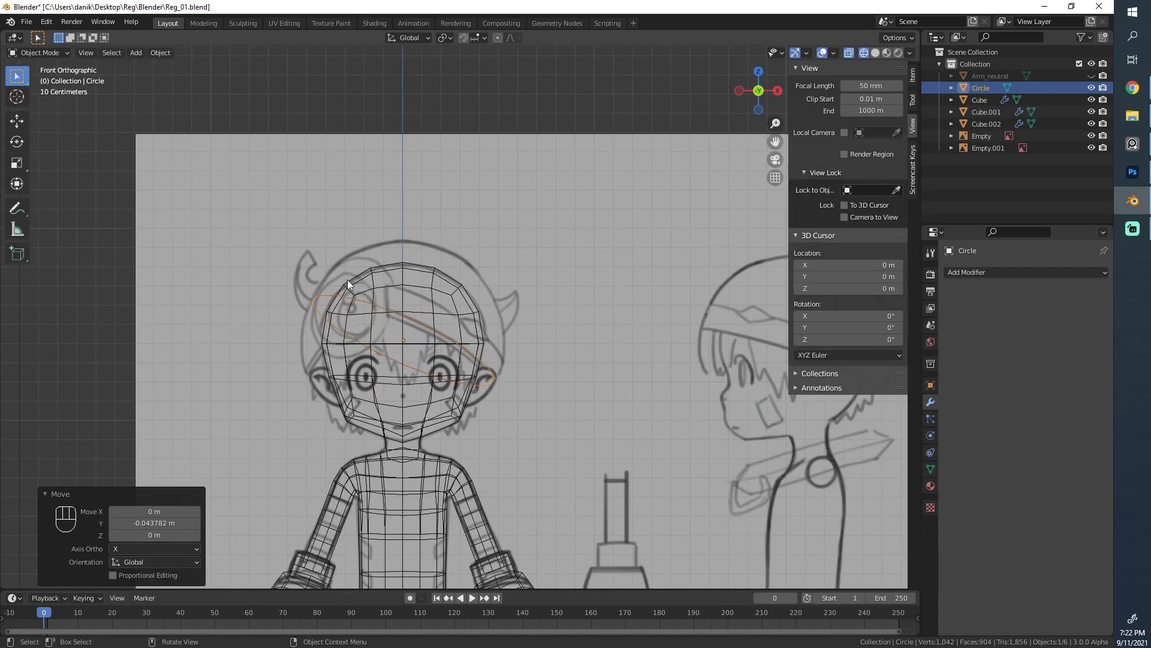
Duplicate the circle's vertices and rotate the copy by -57.9° and -8.75°, repositioning it so it crosses the original ring in front view
key(Tab)
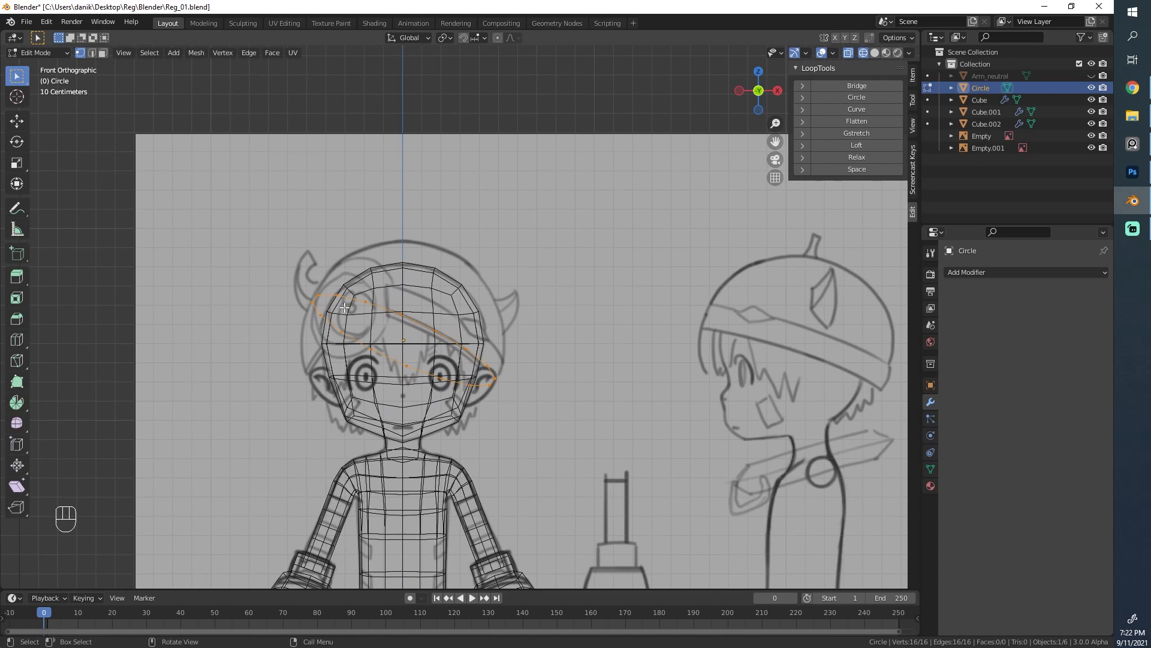
key(shift+d)
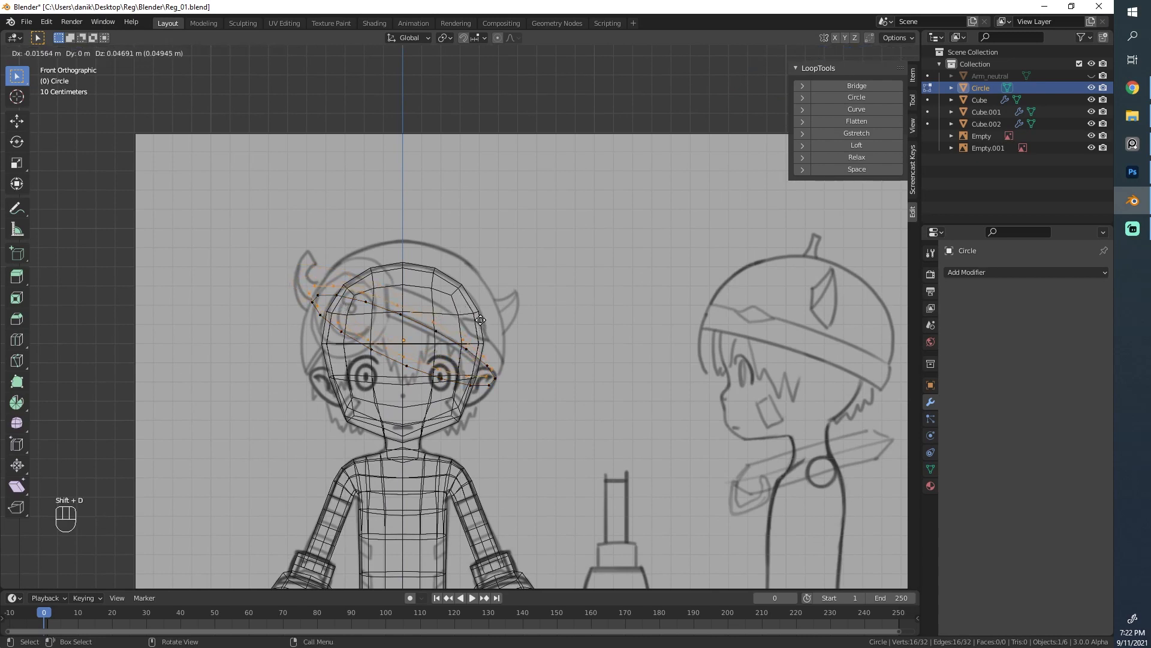
click(469, 313)
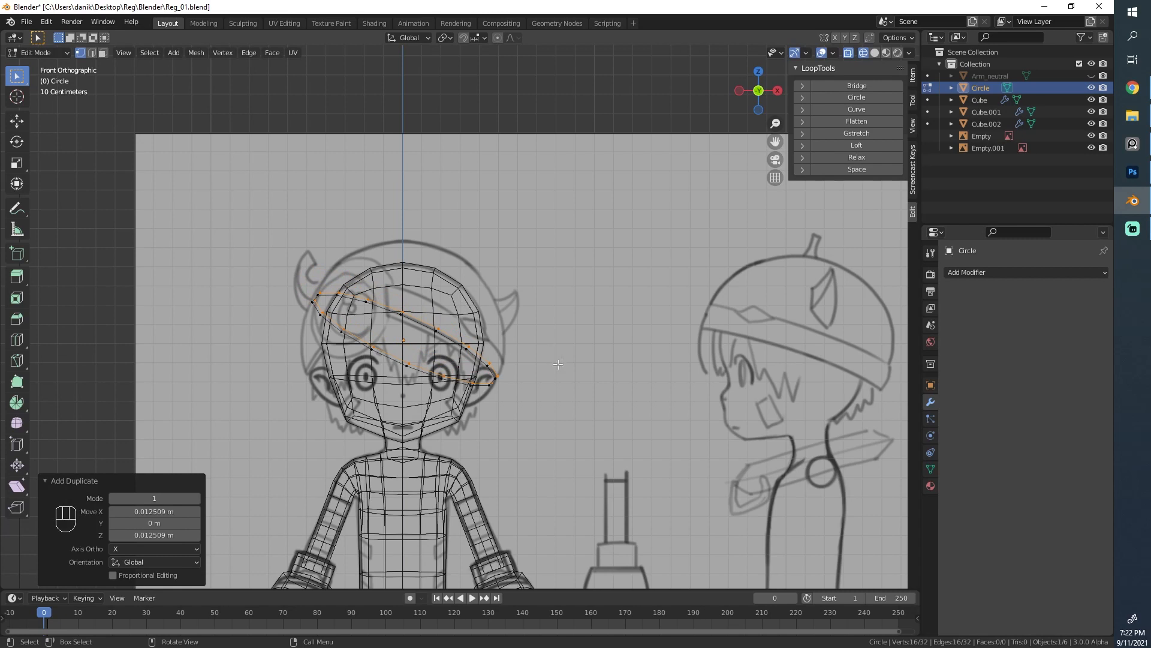
key(r)
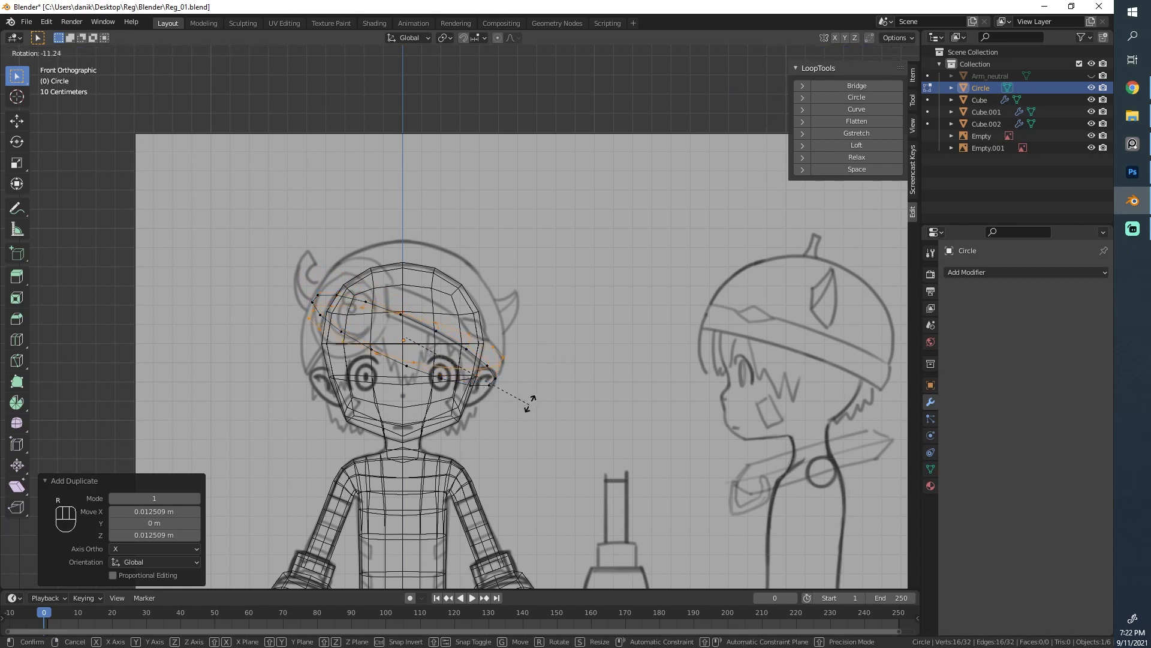
key(g)
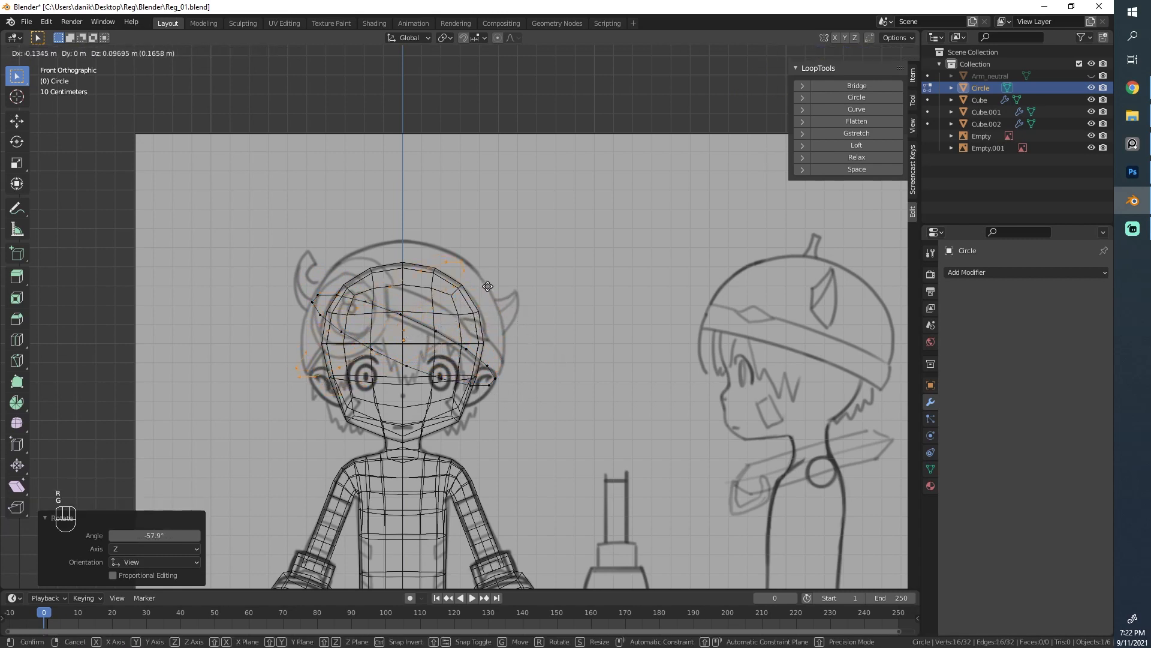
click(487, 286)
key(r)
click(478, 256)
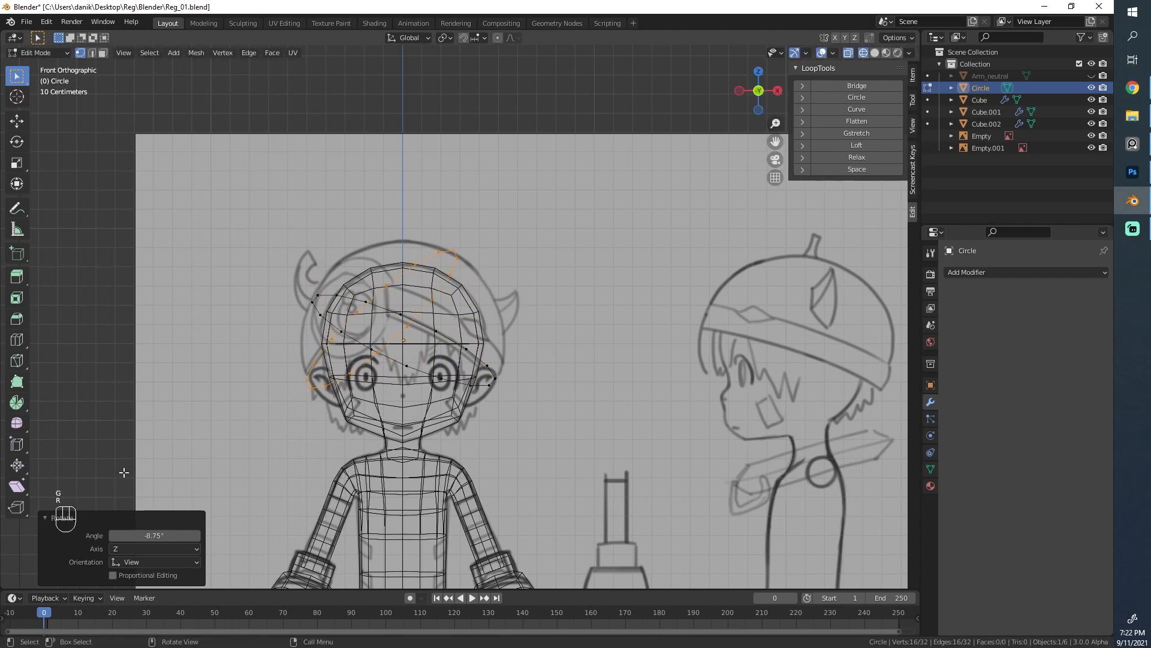
Trackball-rotate the duplicated ring by about 5.73° and 0.573°, and shift it about -0.003 m in X and 0.009 m in Z
key(r)
right_click(561, 338)
key(r)
right_click(447, 356)
key(r)
key(r)
key(r)
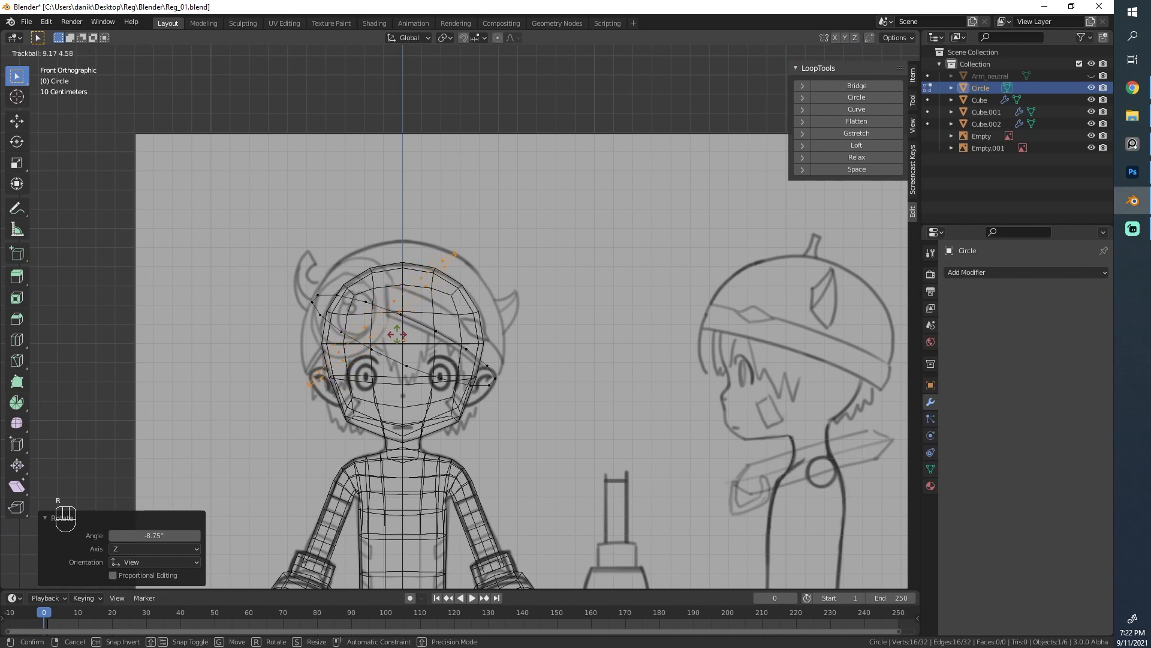
click(395, 329)
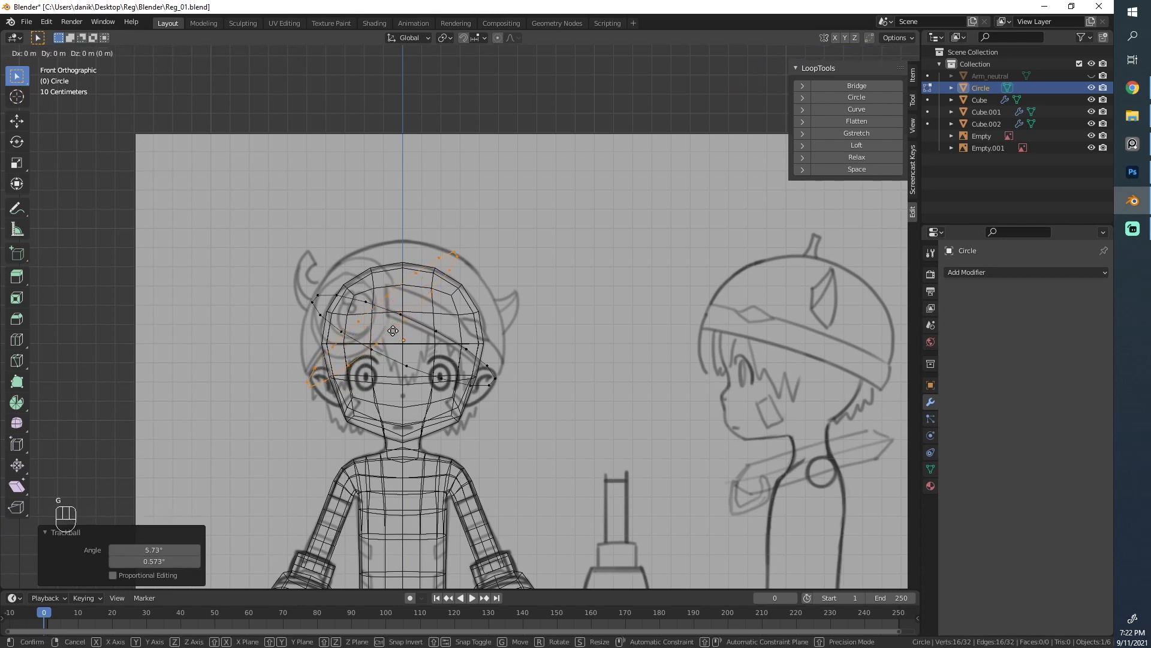
key(g)
click(392, 329)
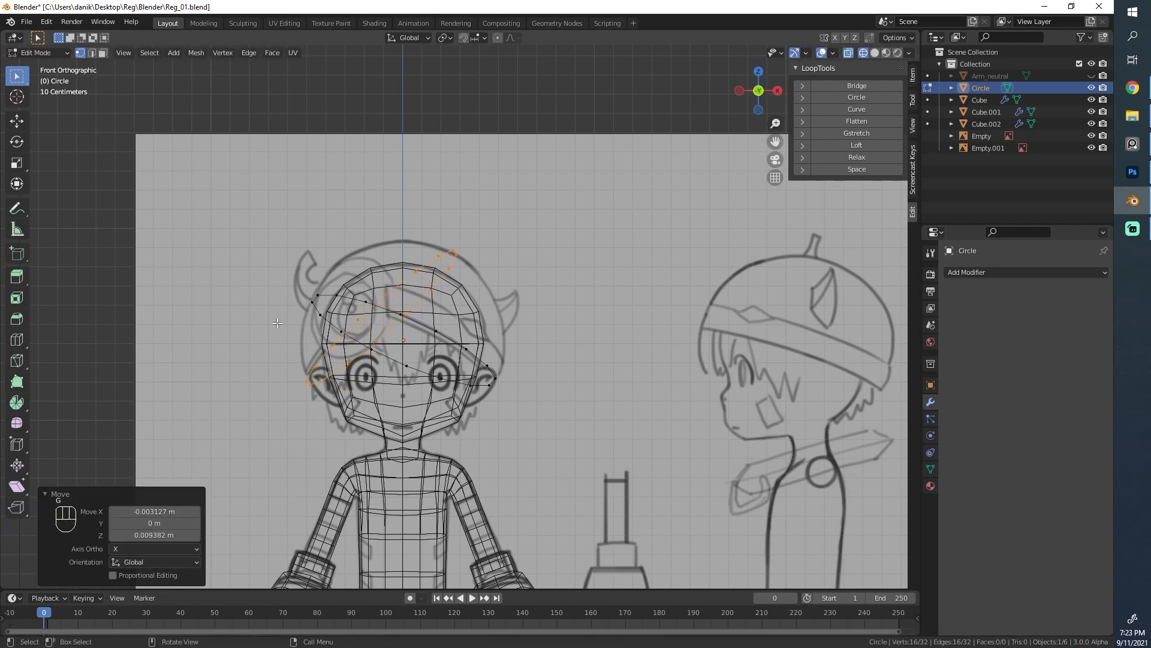
Scale the duplicated ring to fit the helmet and move it about 0.027 m along the Y axis
mouse_move(348, 316)
middle_down()
mouse_move(404, 334)
mouse_move(562, 331)
mouse_move(610, 465)
mouse_move(458, 502)
mouse_move(661, 392)
mouse_move(429, 375)
mouse_move(570, 327)
mouse_move(464, 358)
mouse_move(443, 295)
mouse_move(442, 337)
mouse_move(432, 337)
mouse_move(707, 391)
mouse_move(646, 354)
mouse_move(368, 328)
mouse_move(360, 314)
middle_up()
key(s)
click(640, 390)
key(g)
key(y)
click(637, 393)
scroll(464, 358, up, 2)
key(g)
right_click(443, 295)
key(z)
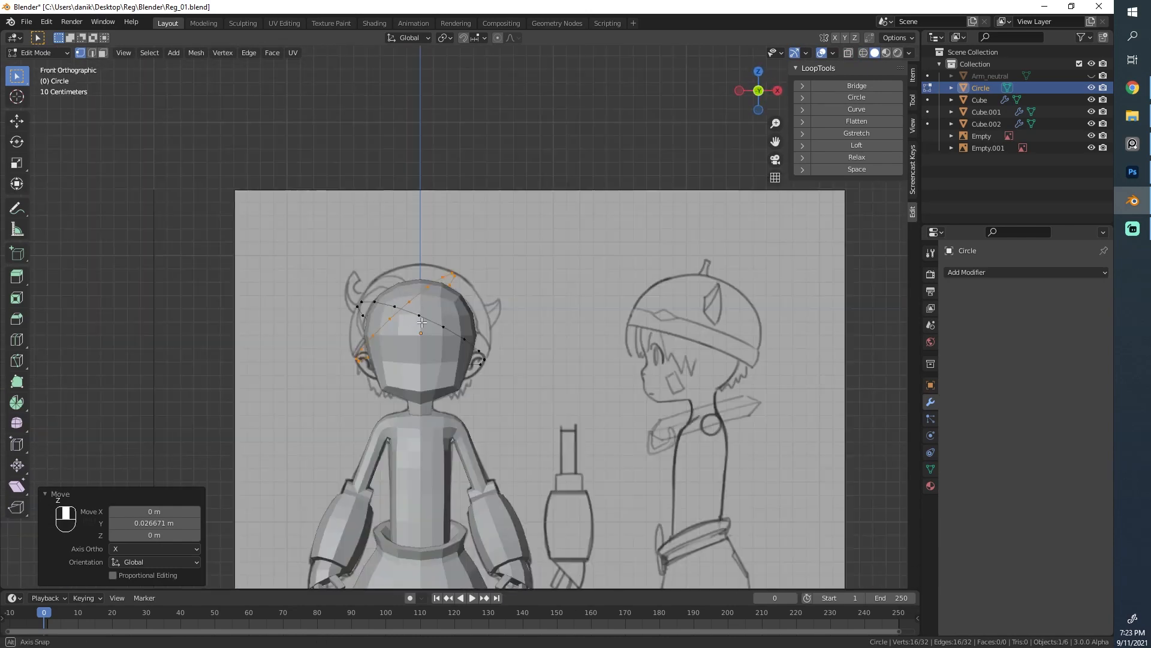
scroll(355, 307, up, 3)
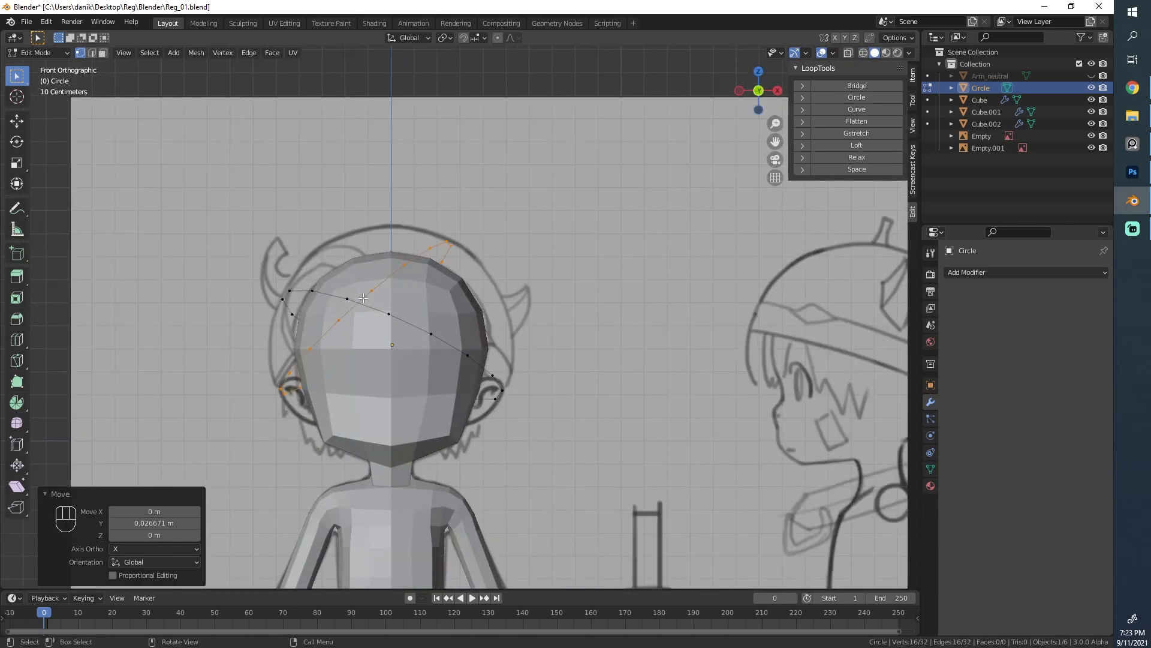
scroll(391, 305, down, 1)
scroll(391, 305, up, 4)
middle_drag(423, 316, 492, 325)
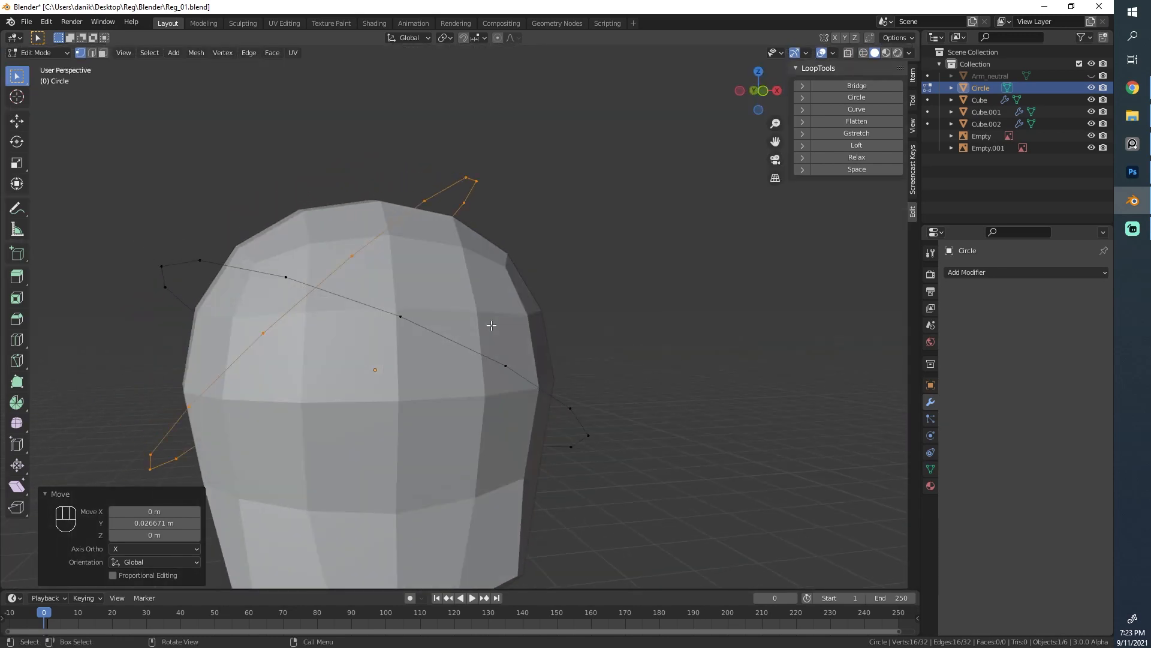
click(284, 278)
key(g)
key(g)
click(352, 294)
scroll(352, 294, down, 3)
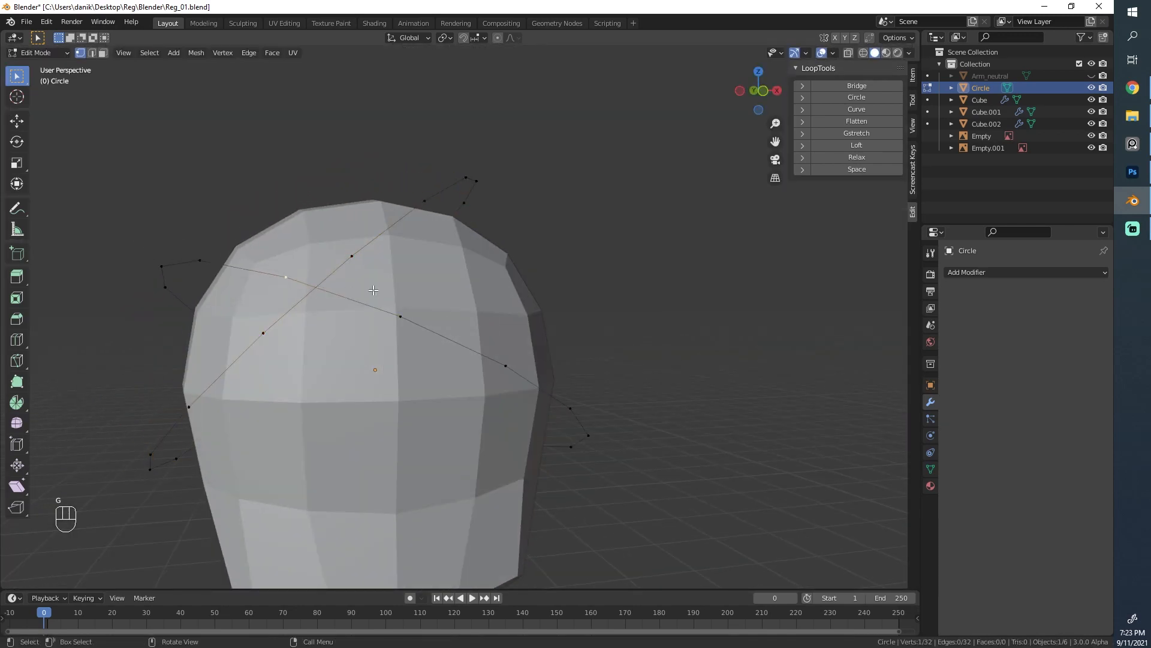
Select the original ring's whole loop and rotate it about -4.53° around the head
middle_drag(351, 293, 100, 324)
scroll(399, 380, up, 3)
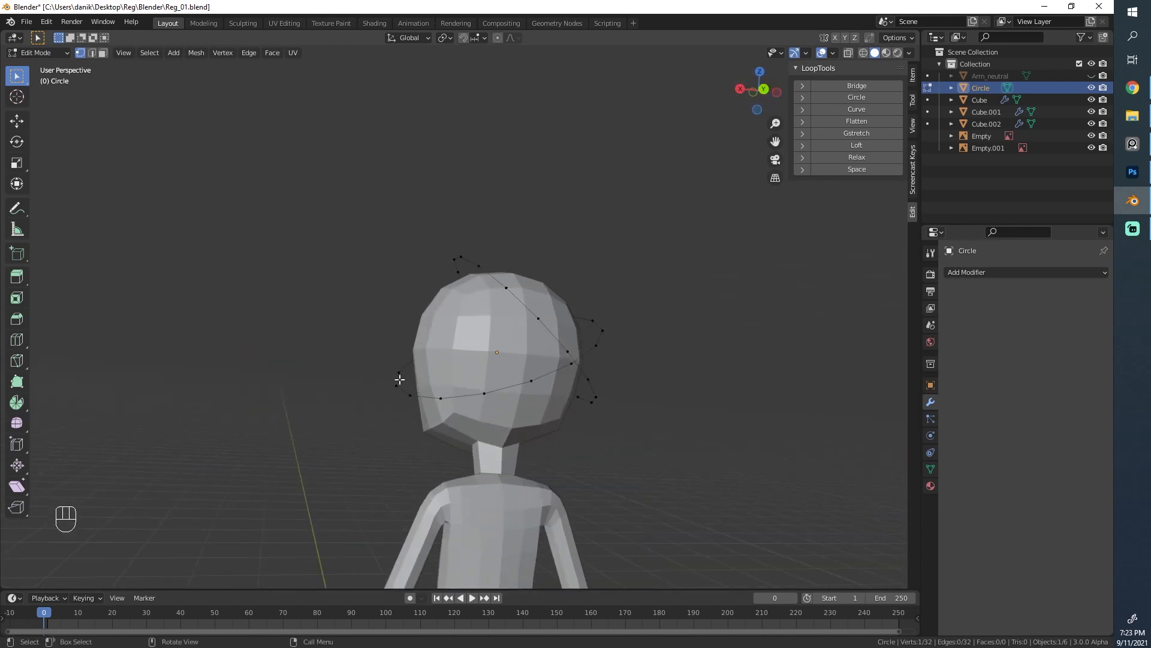
alt+click(457, 406)
middle_drag(569, 376, 509, 254)
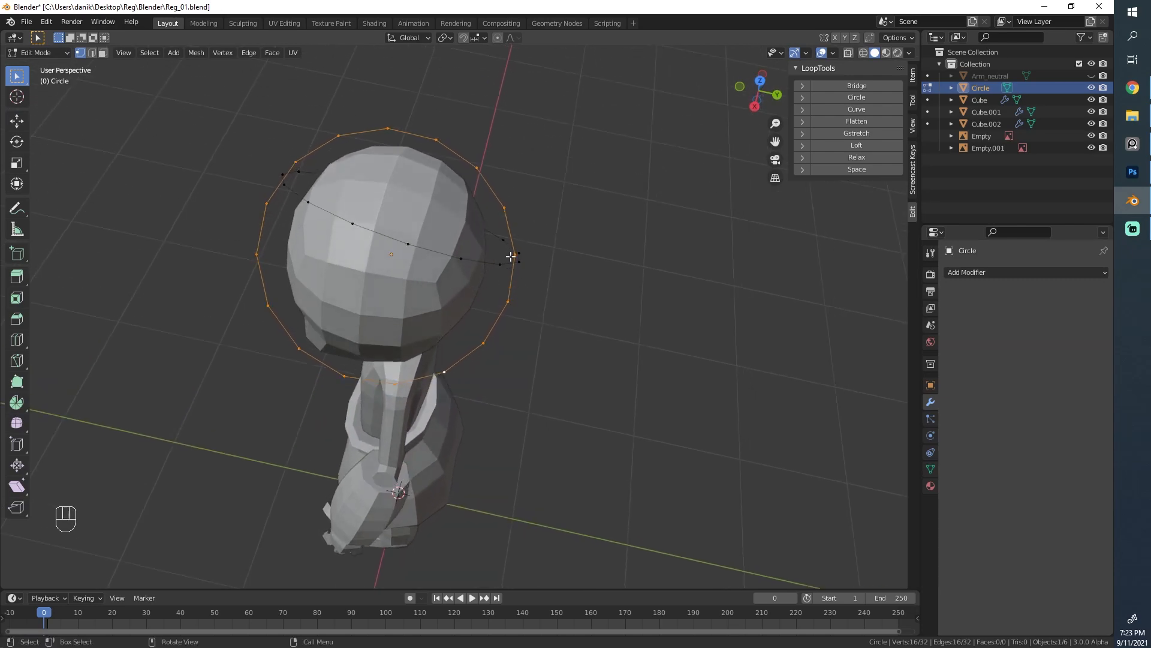
scroll(291, 246, down, 2)
middle_drag(394, 192, 553, 209)
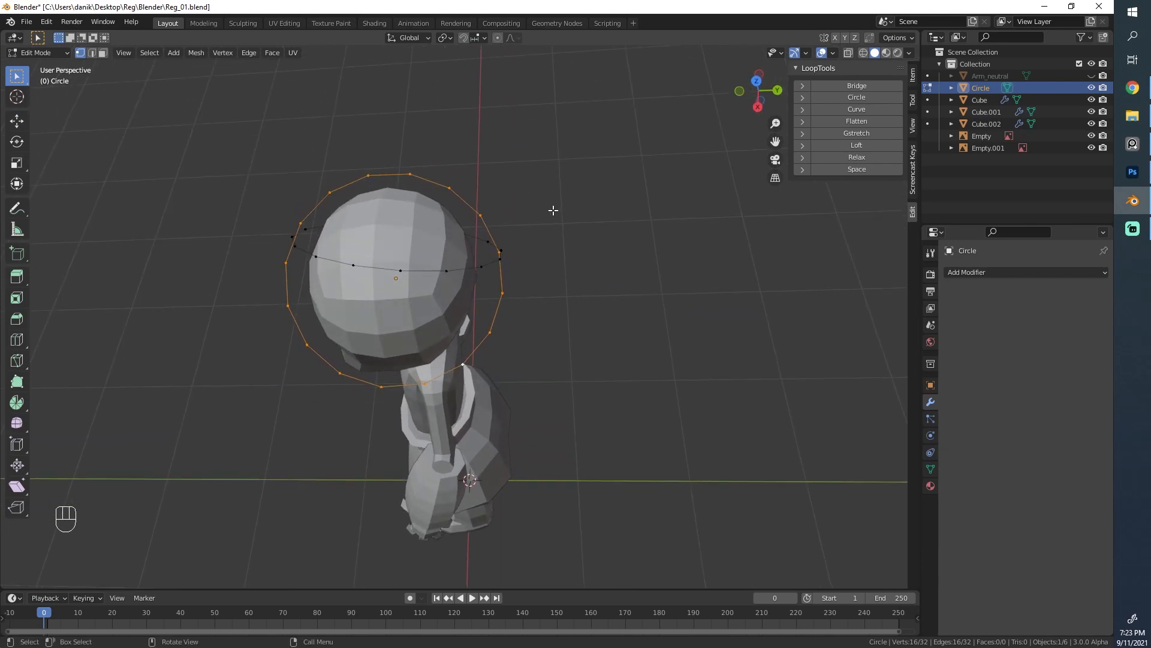
key(r)
right_click(554, 209)
key(r)
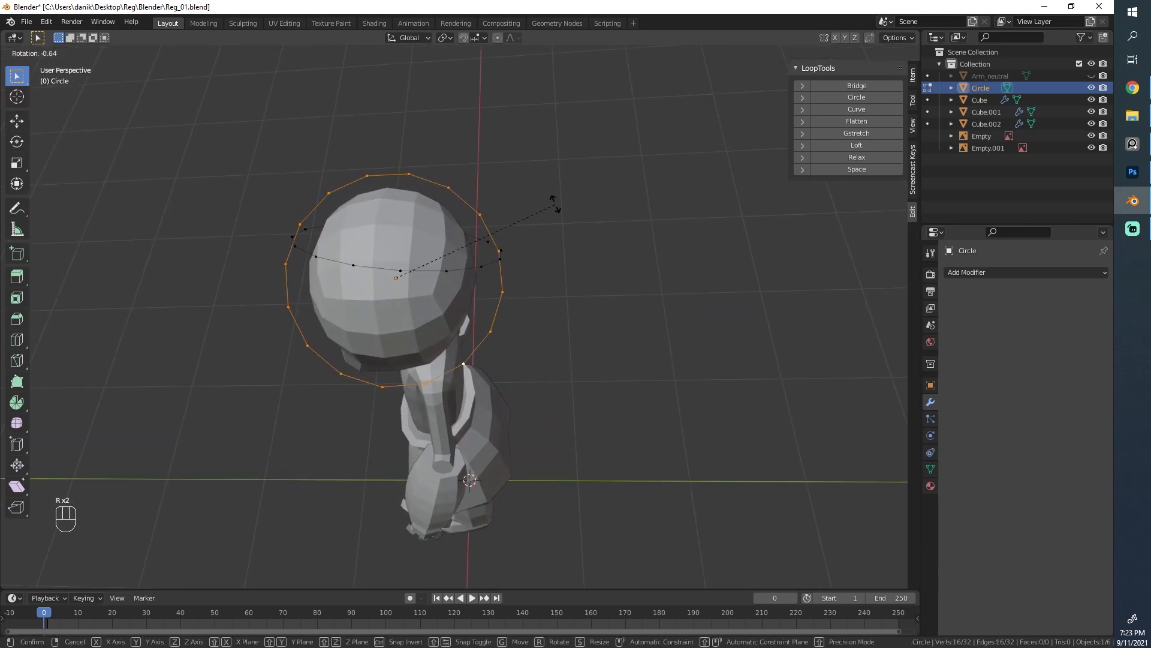
click(554, 191)
middle_drag(554, 190, 589, 202)
middle_drag(402, 261, 322, 158)
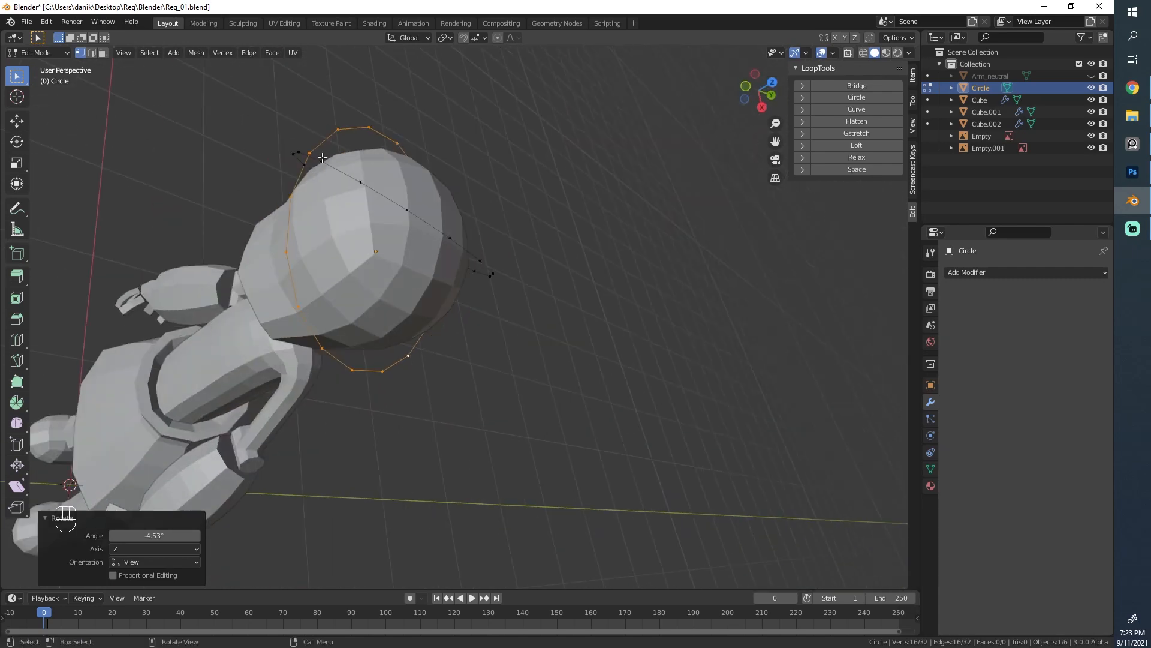
Undo and redo the latest ring changes to compare both rings' placement against the front sketch
middle_drag(465, 156, 547, 211)
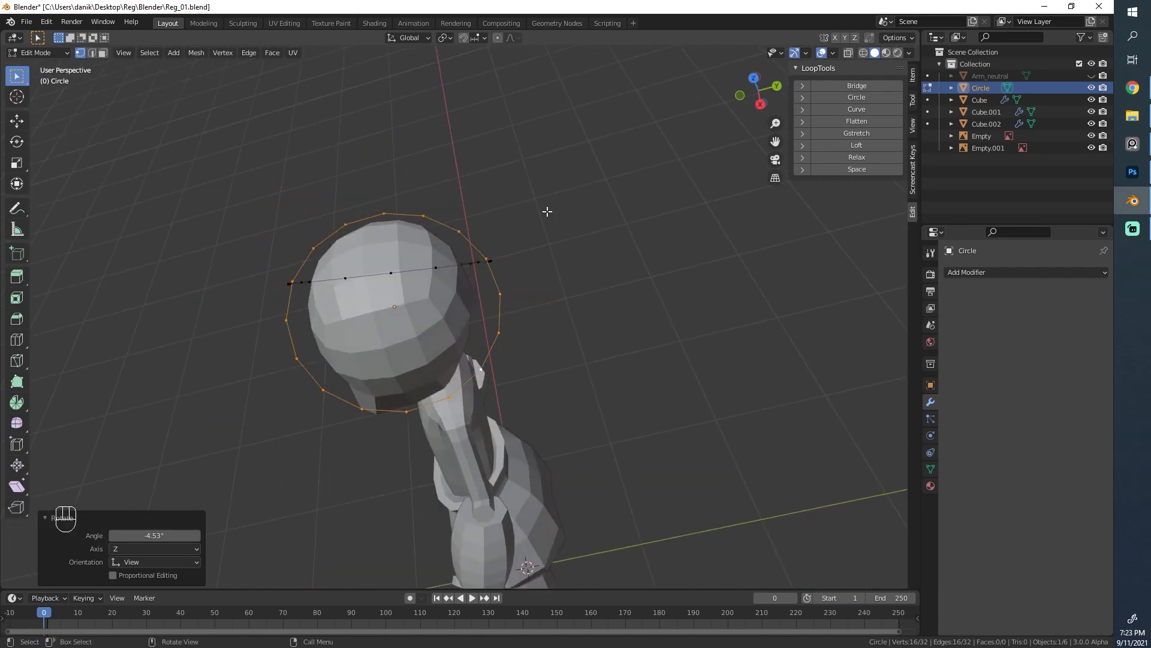
middle_drag(552, 254, 478, 285)
key(g)
right_click(525, 250)
key(ctrl+z)
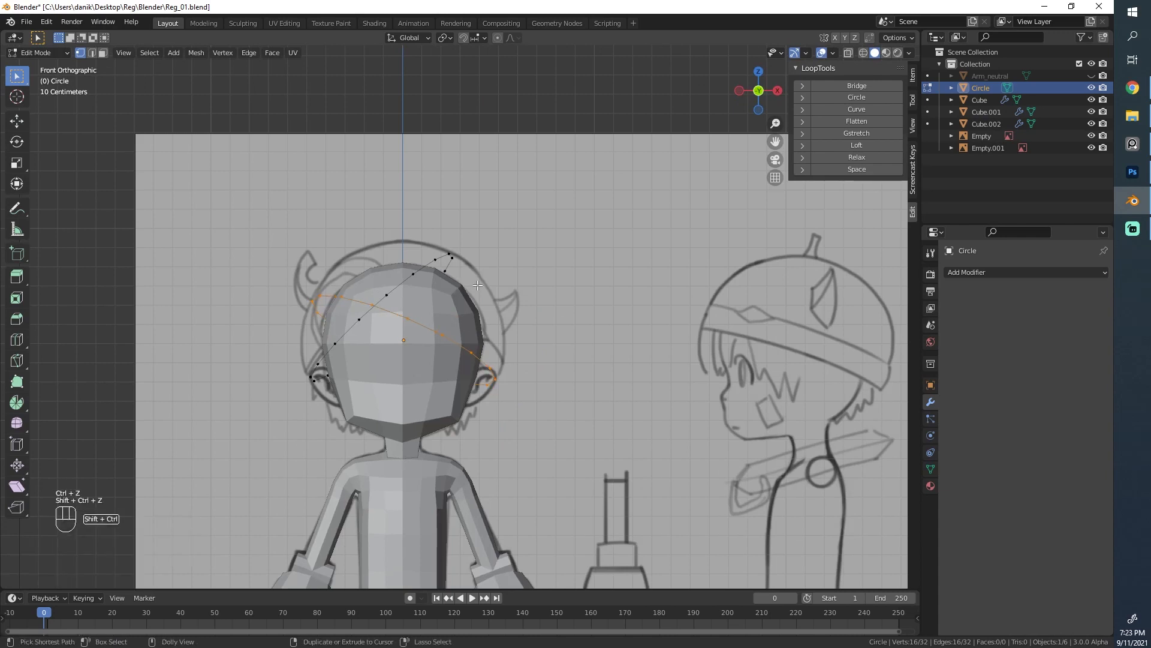
key(ctrl+z)
key(ctrl+shift+z)
key(ctrl+z)
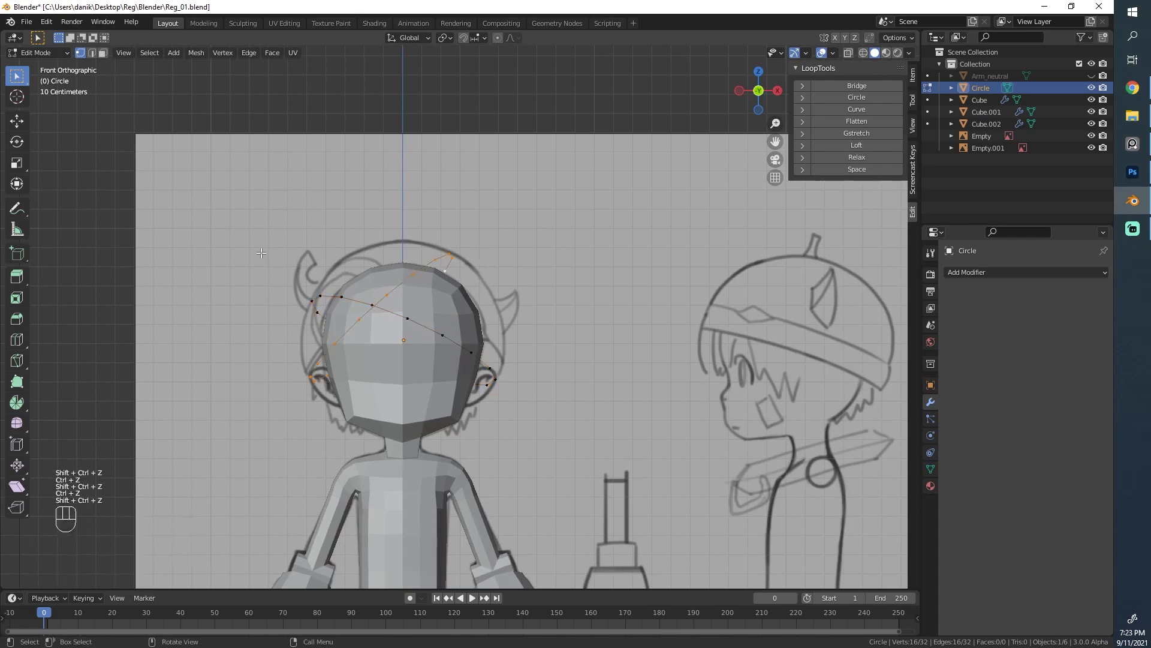
Fine-tune the duplicated ring around the head with rotations of about -8.6° and -1.2° and two small position shifts
middle_drag(307, 276, 550, 276)
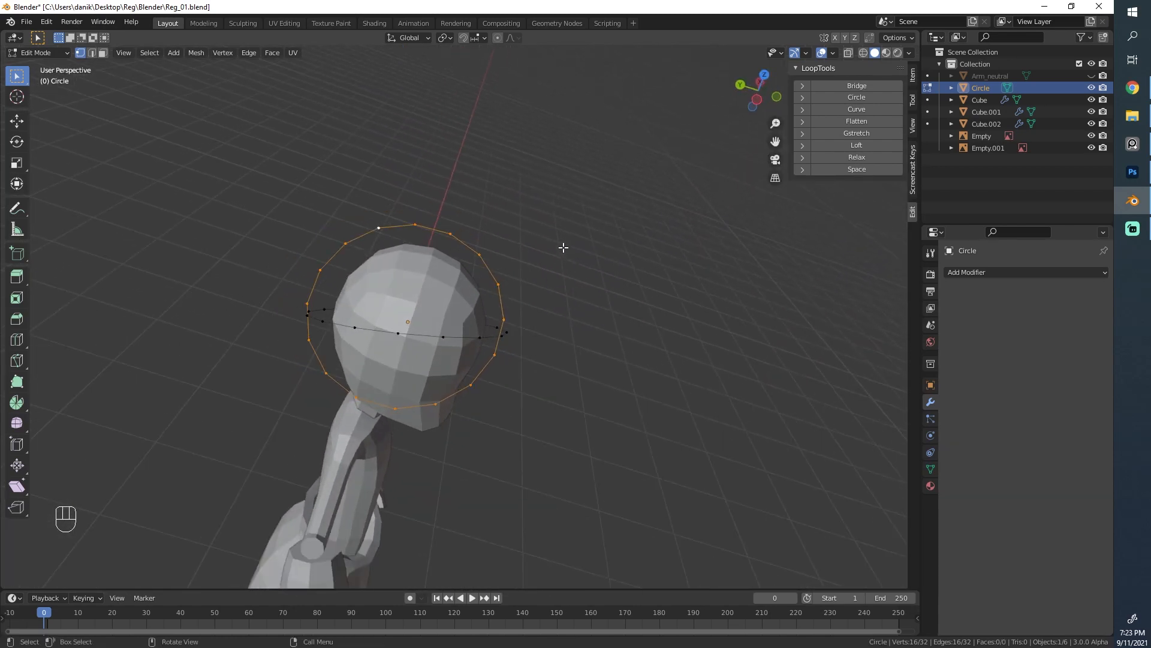
scroll(564, 247, up, 1)
key(r)
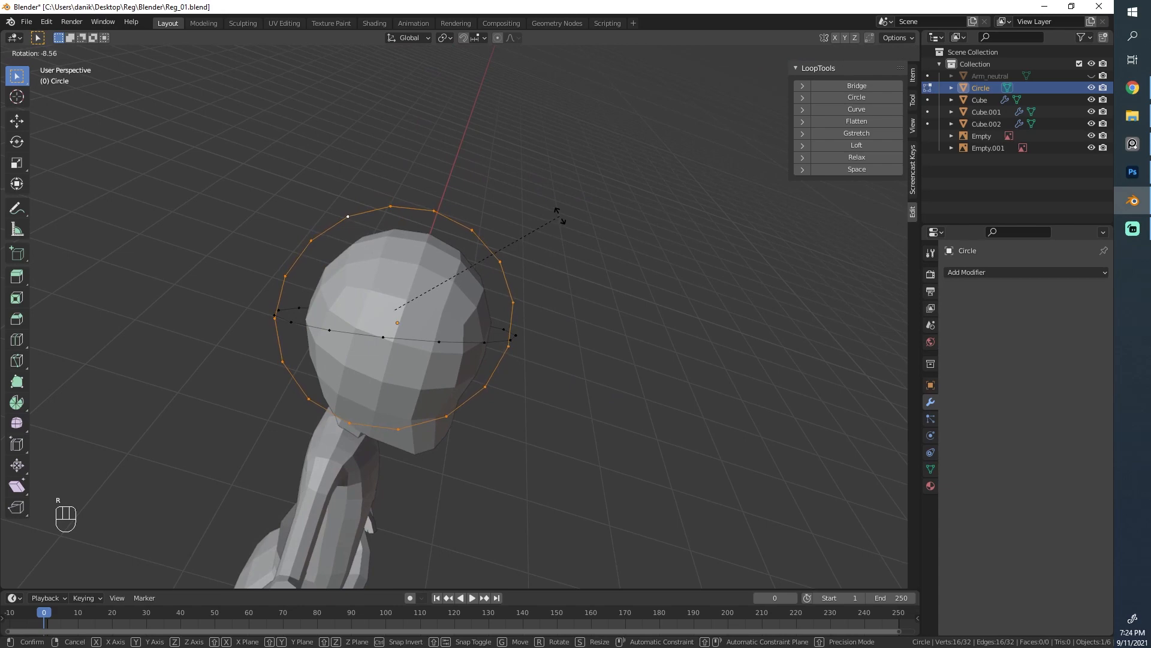
click(560, 214)
key(g)
click(561, 208)
key(r)
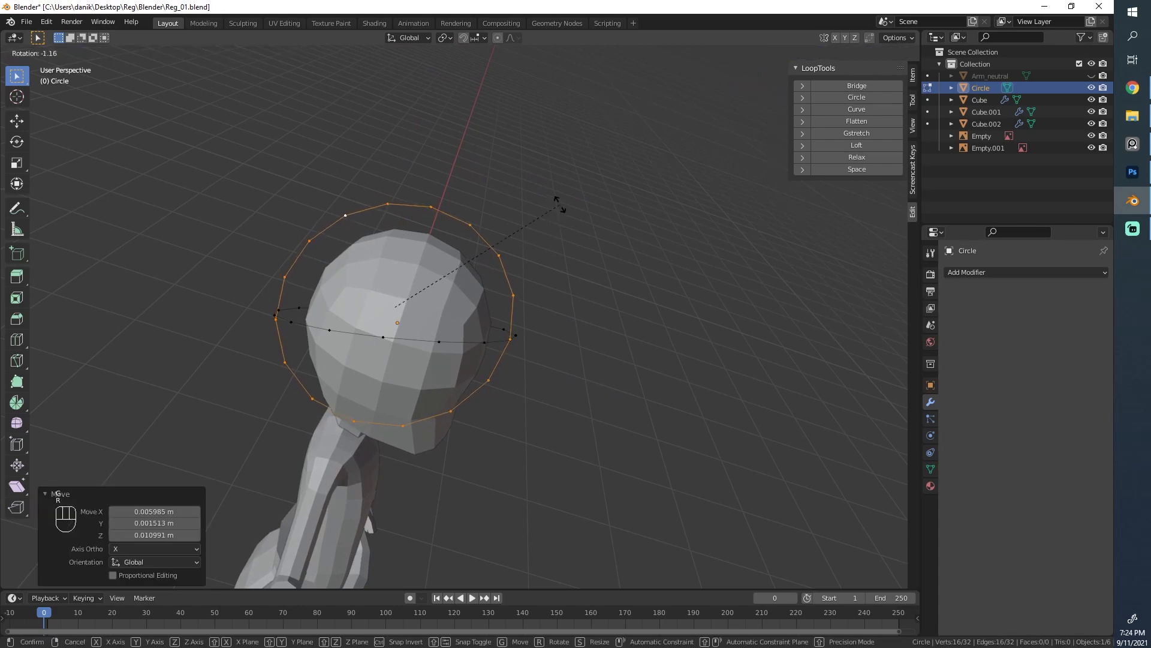
click(559, 205)
key(g)
click(558, 208)
In wireframe front view, move the duplicated ring about -0.011 m in X and -0.004 m in Z to fit the sketch
mouse_move(588, 358)
middle_down()
mouse_move(478, 375)
mouse_move(287, 244)
mouse_move(480, 244)
middle_up()
scroll(480, 244, up, 1)
key(z)
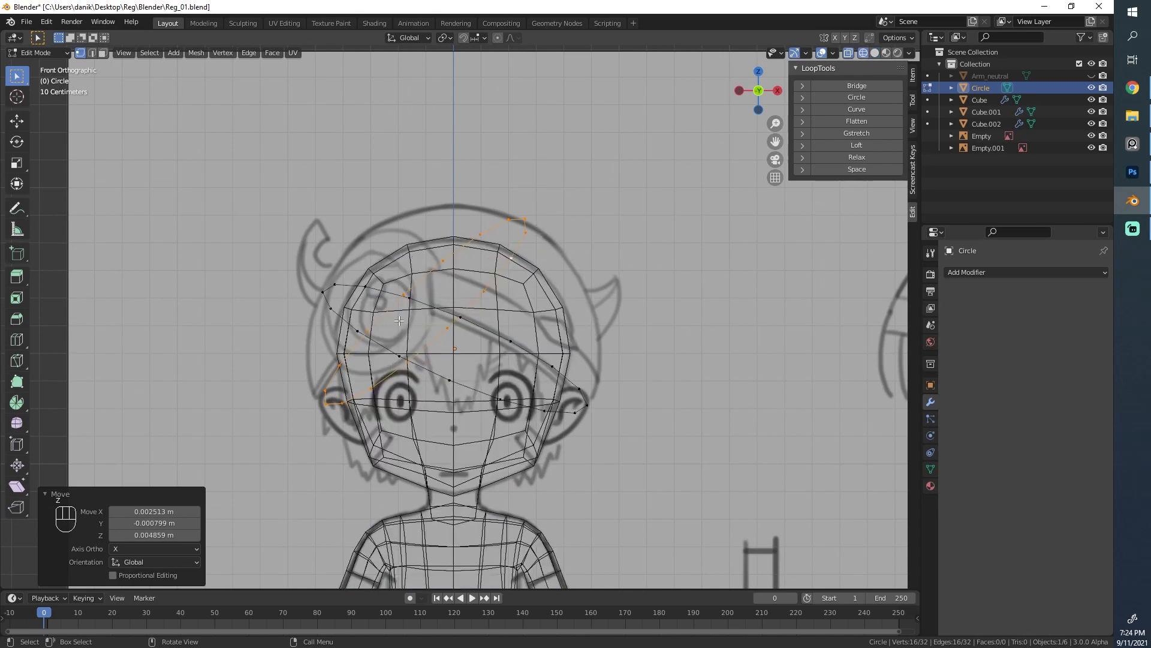
key(g)
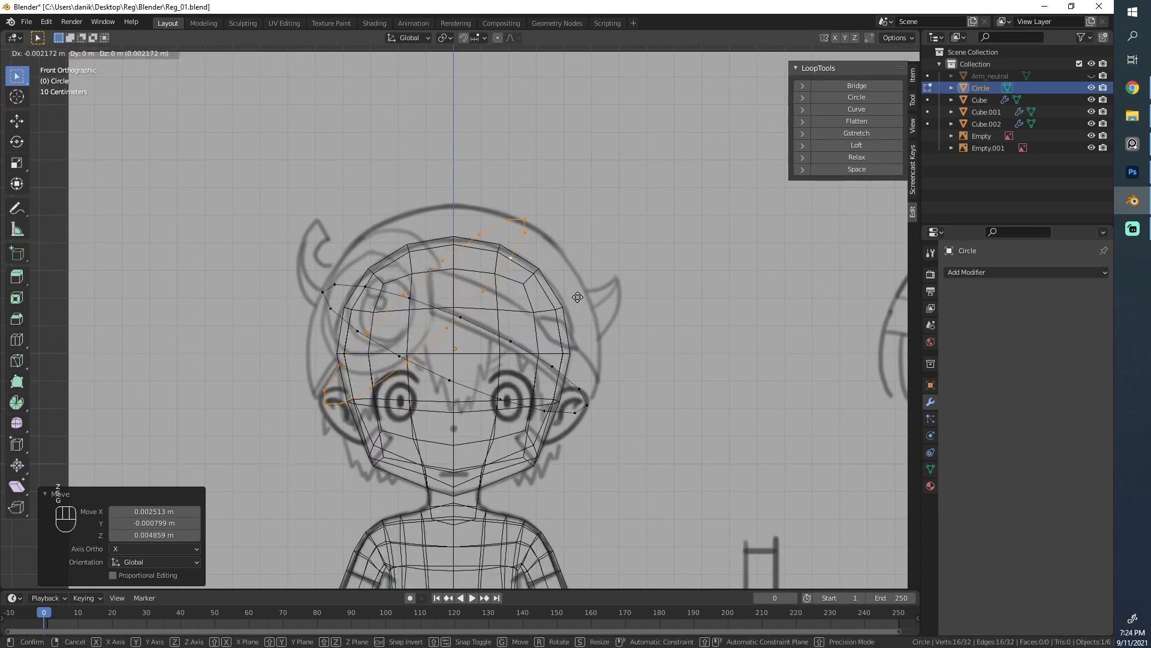
click(563, 307)
scroll(494, 346, down, 1)
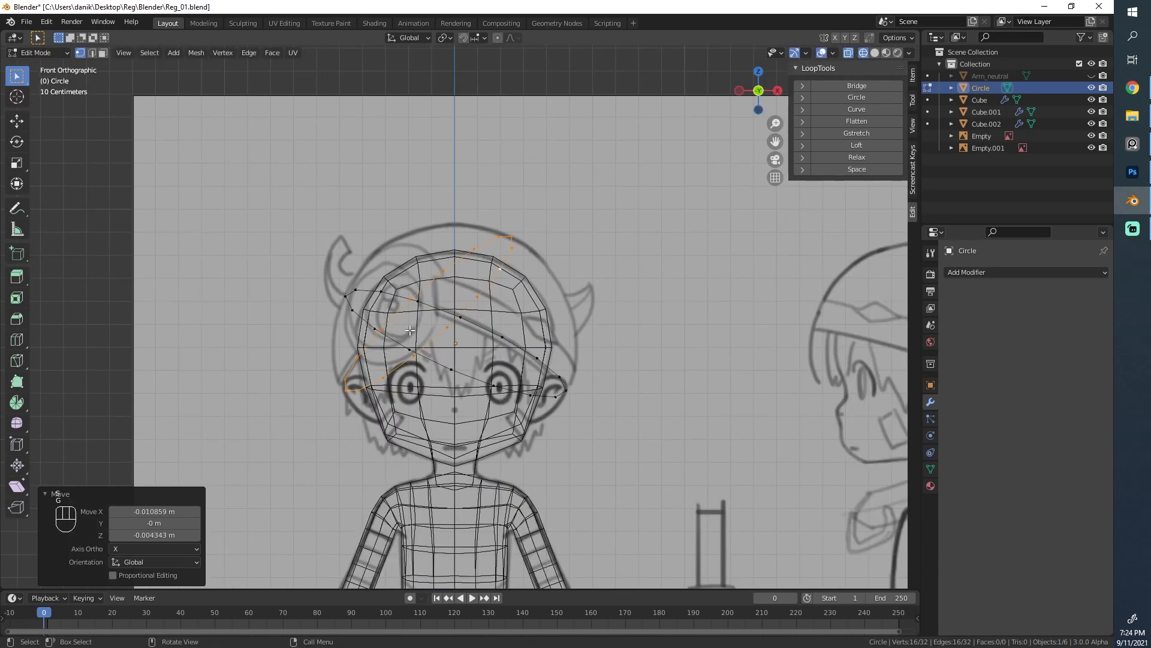
Merge the two rings' vertices at their front crossing at center
middle_drag(501, 332, 421, 311)
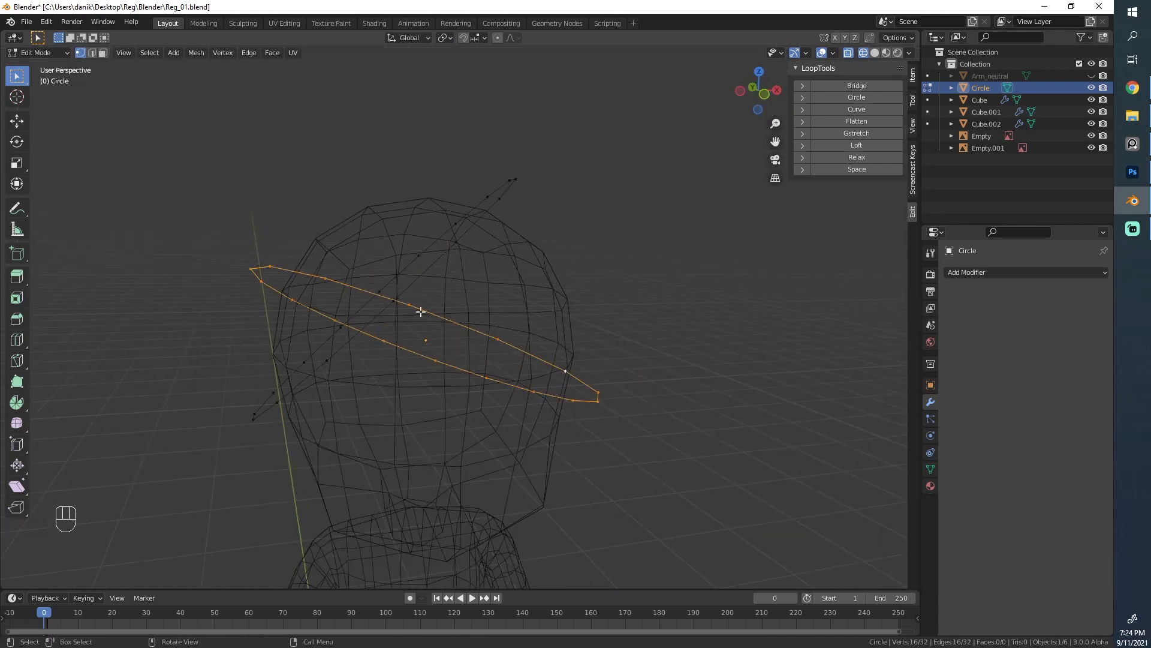
click(386, 292)
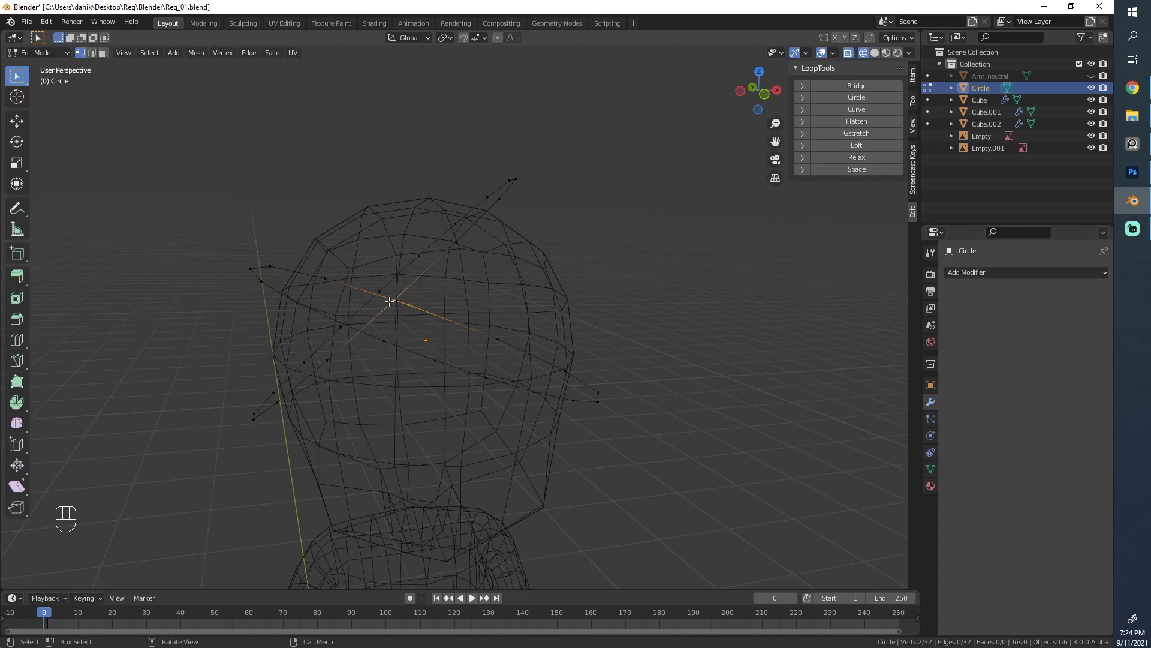
middle_drag(386, 290, 435, 396)
key(m)
click(422, 406)
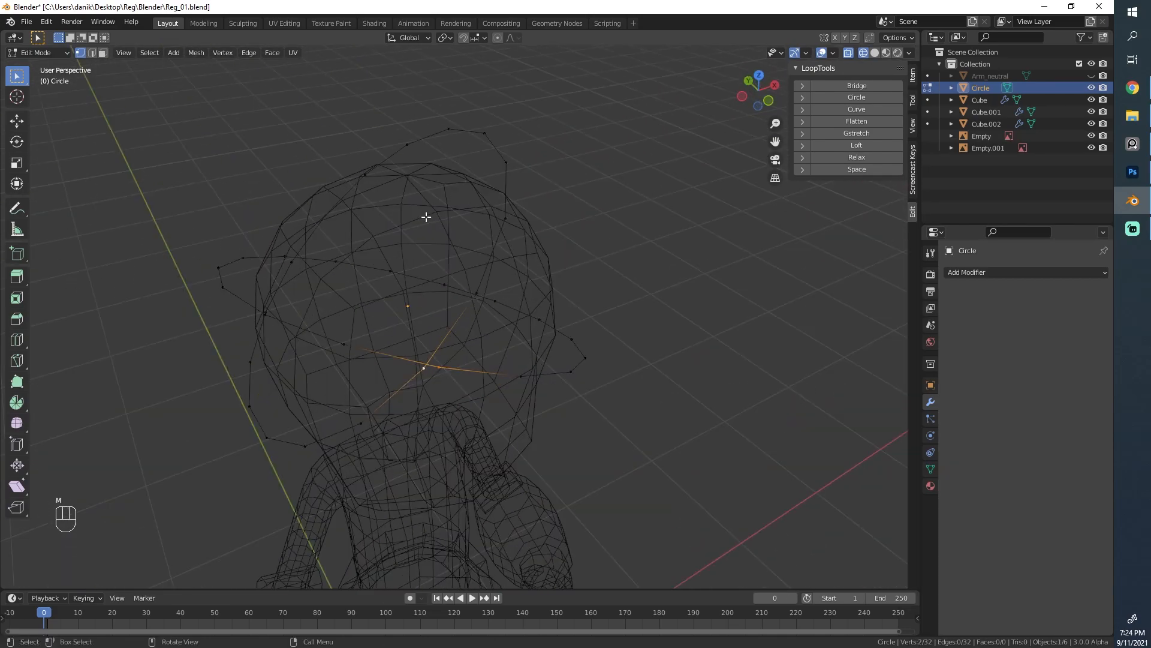
key(m)
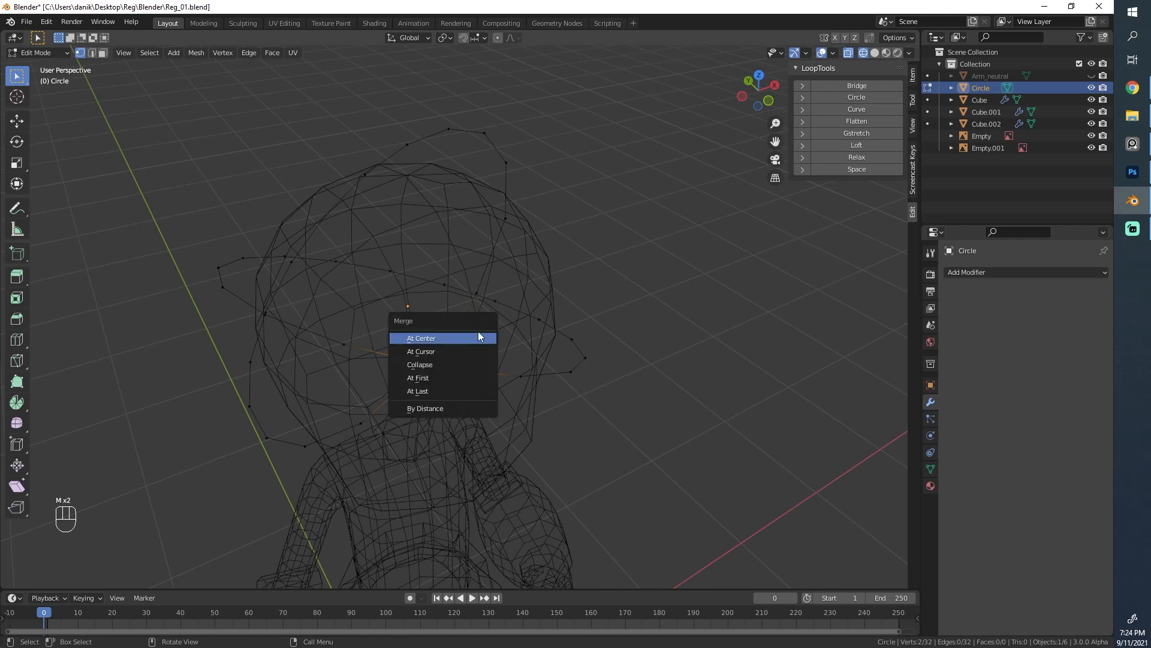
click(434, 337)
Merge the two rings' vertices at their rear crossing
middle_drag(289, 362, 470, 317)
key(a)
click(471, 400)
key(m)
click(463, 391)
key(a)
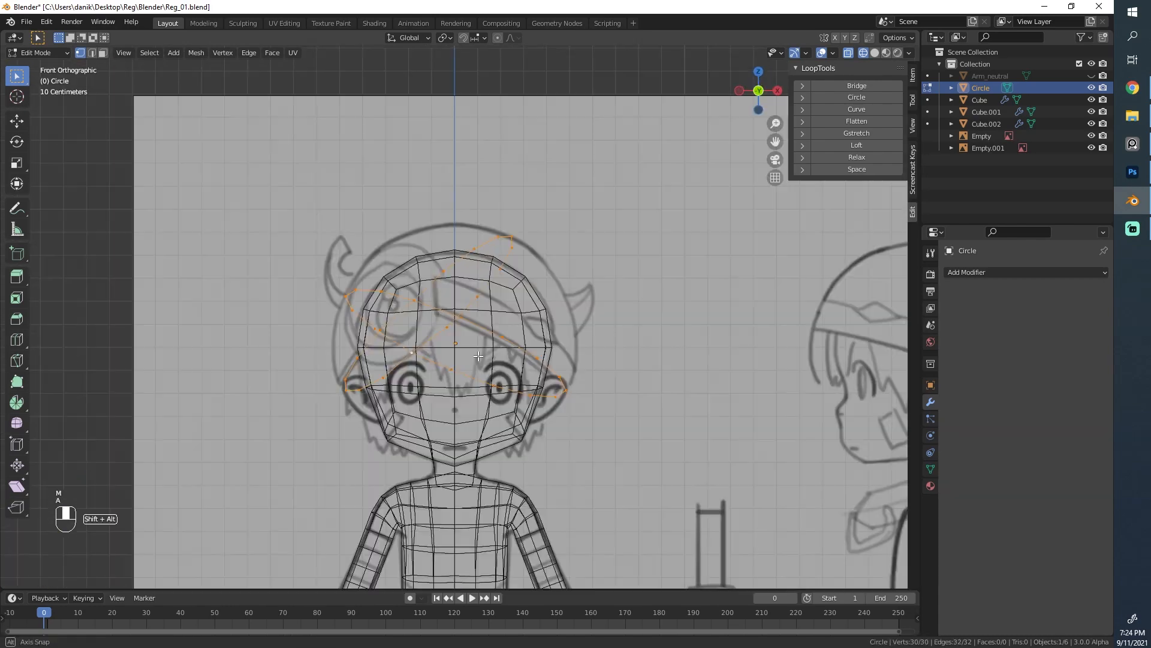
scroll(470, 316, down, 3)
scroll(470, 317, up, 4)
key(a)
scroll(470, 316, down, 2)
scroll(470, 317, up, 1)
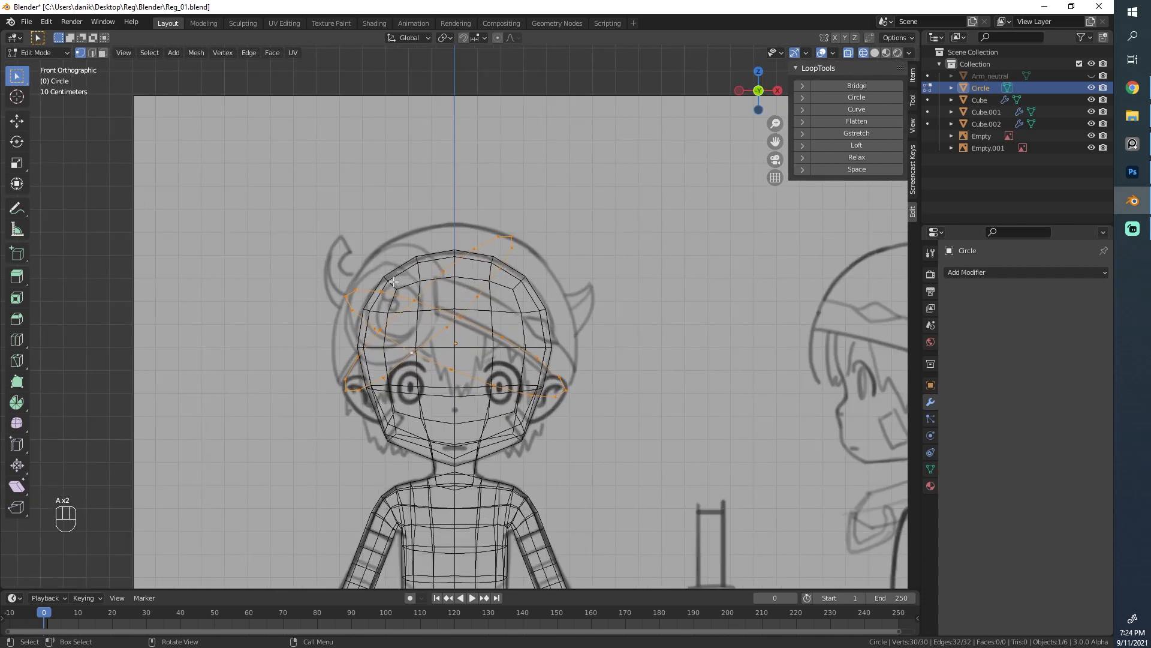
Select the three vertices around the rings' front crossing and snap the 3D cursor to them
middle_drag(386, 298, 400, 358)
click(414, 295)
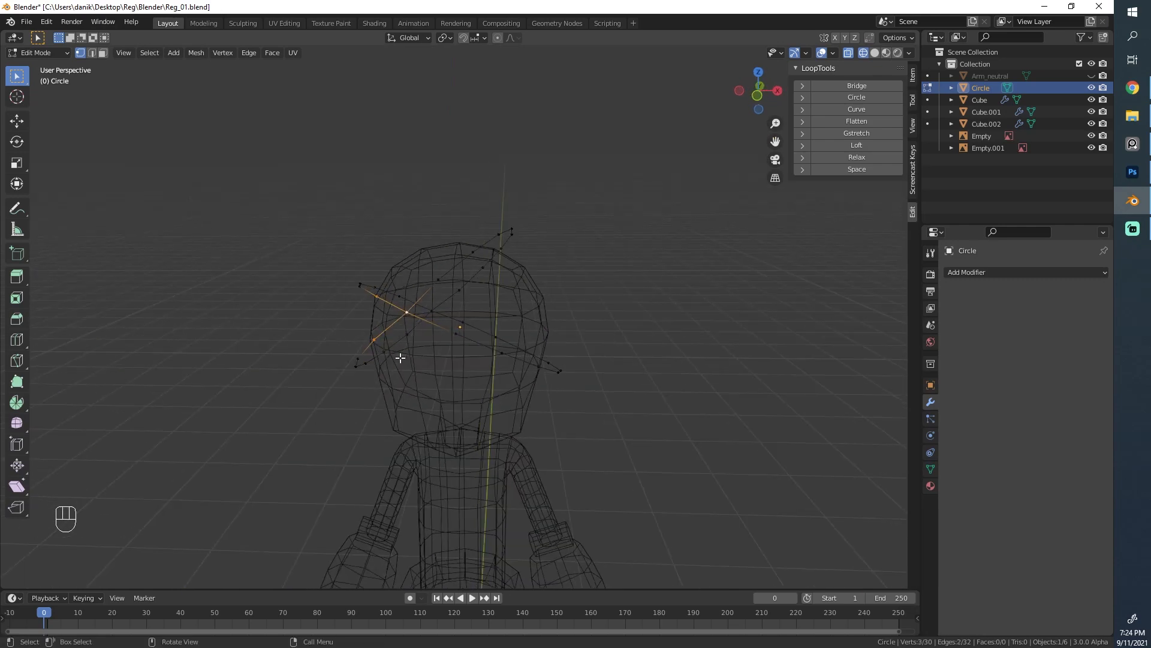
key(KP_1)
key(shift+s)
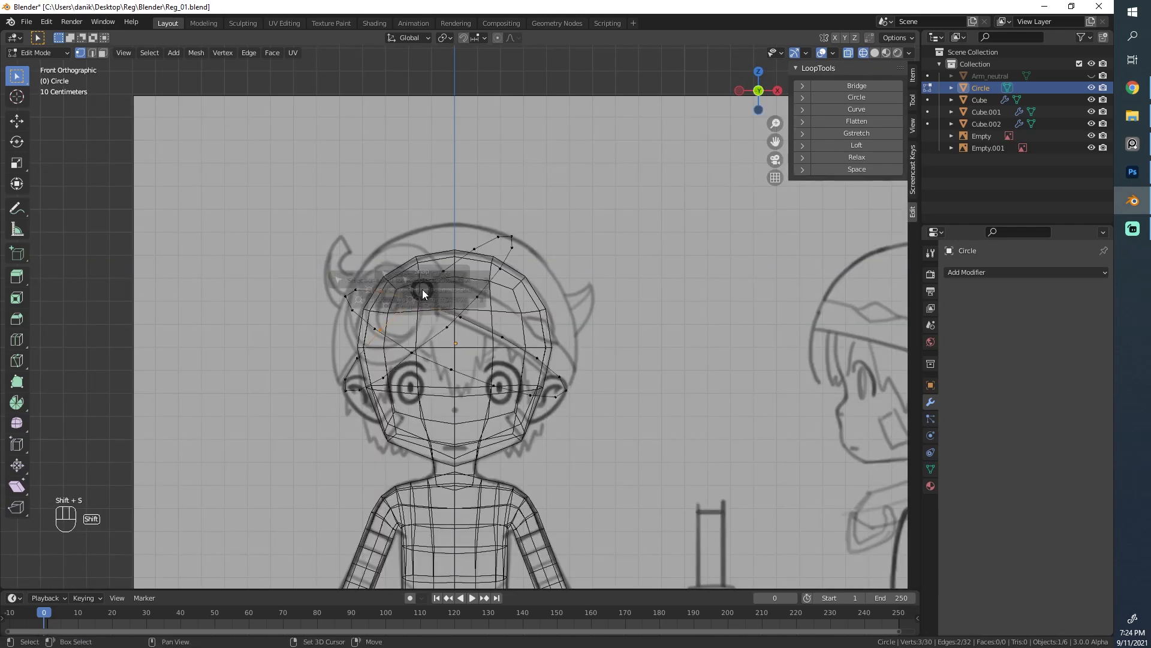
click(424, 352)
scroll(472, 263, up, 1)
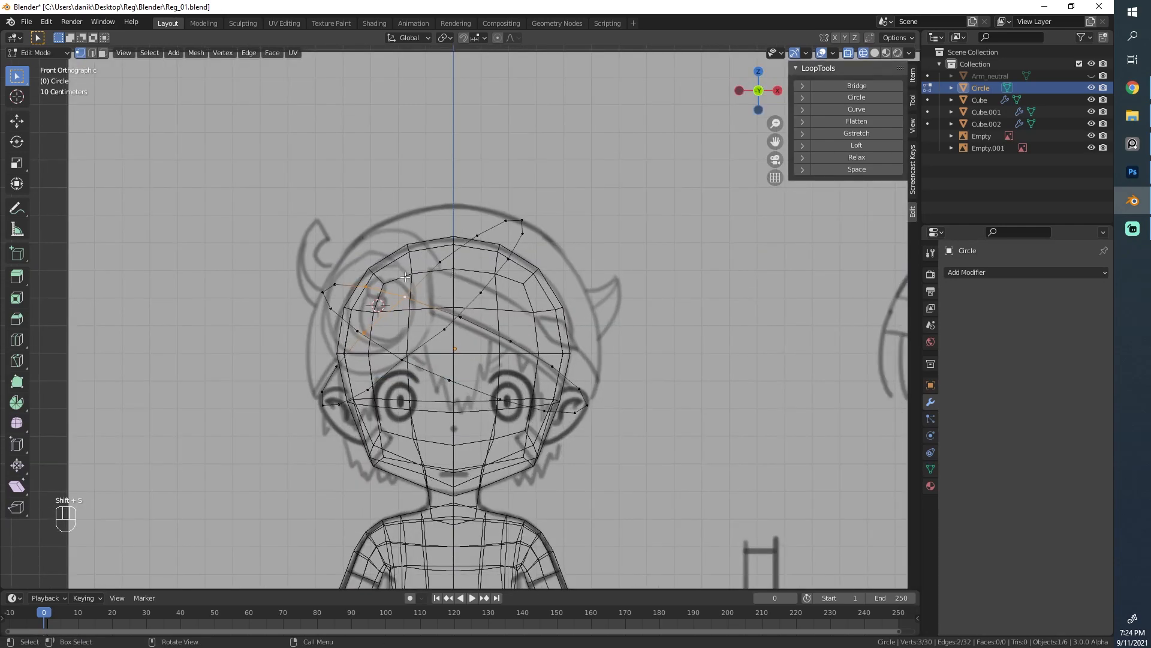
middle_drag(372, 304, 400, 313)
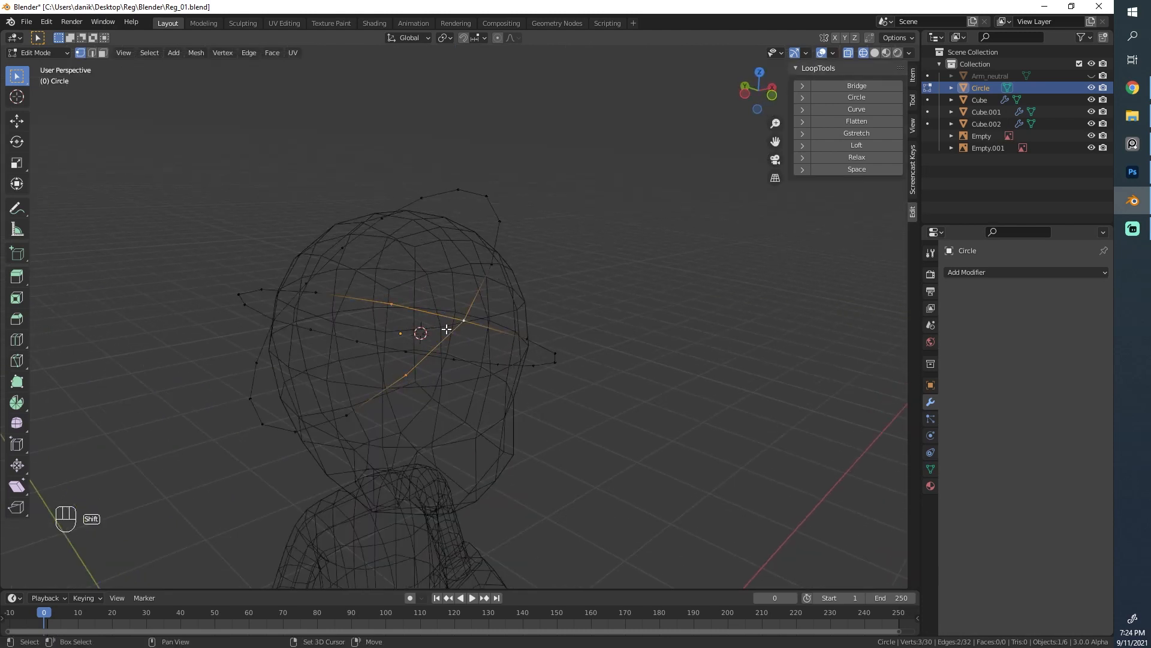
key(shift+s)
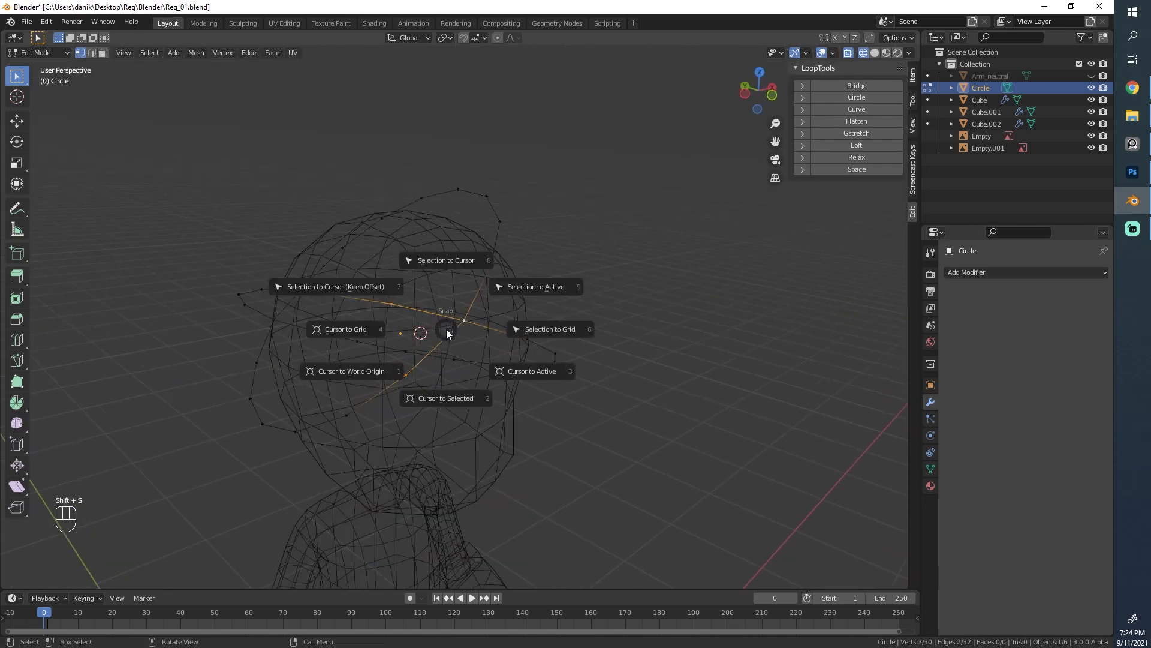
click(455, 398)
scroll(442, 257, up, 3)
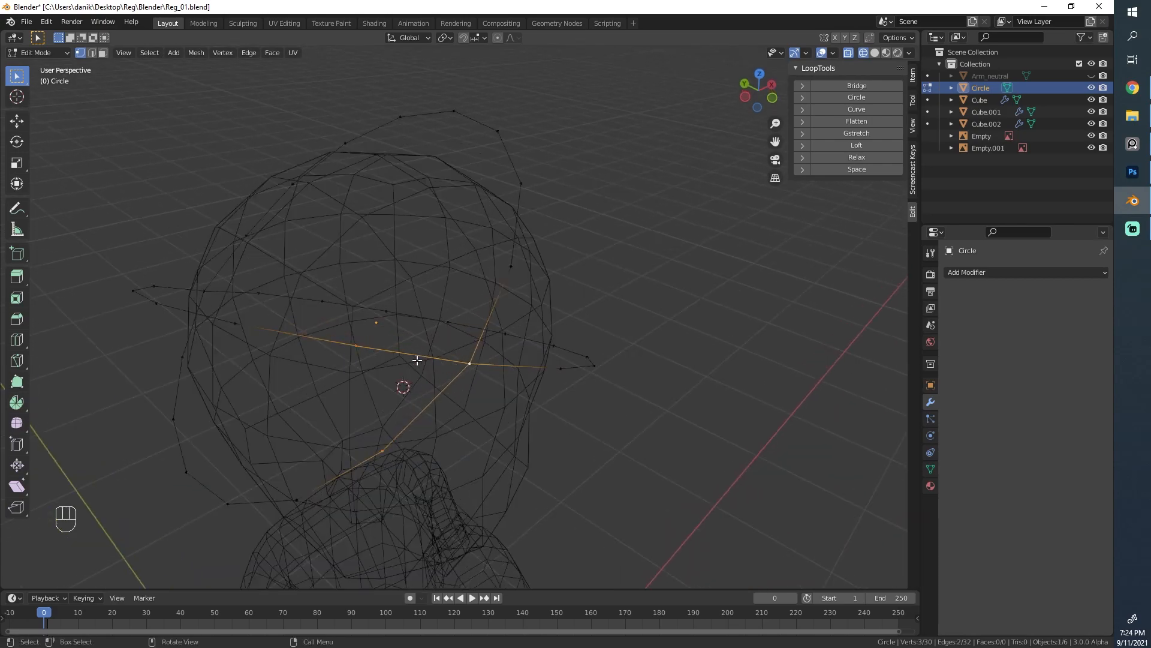
middle_drag(417, 360, 322, 304)
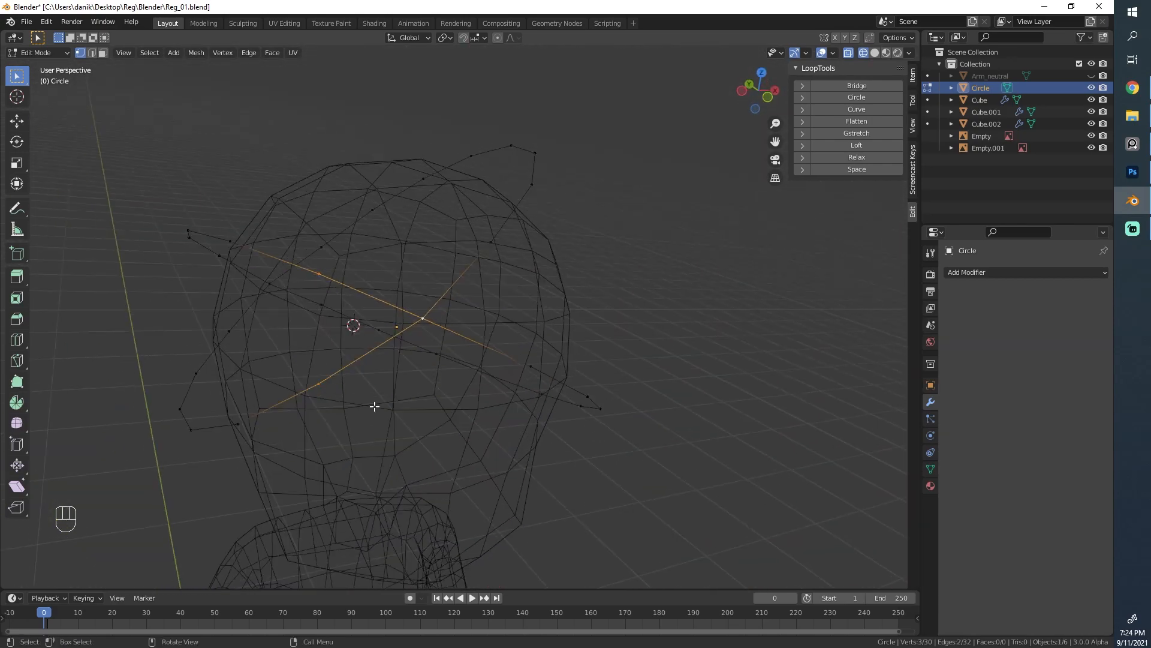
key(KP_1)
scroll(316, 199, down, 3)
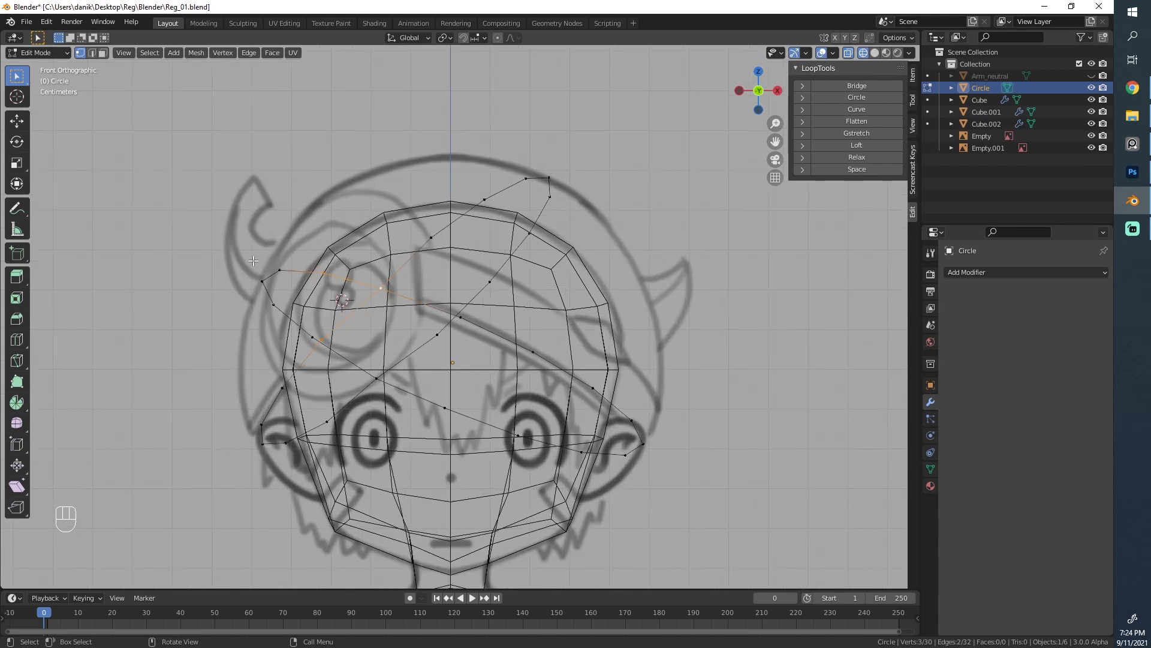
Add an 8-vertex circle at the 3D cursor and scale it to 0.2
middle_drag(360, 258, 444, 309)
key(shift+a)
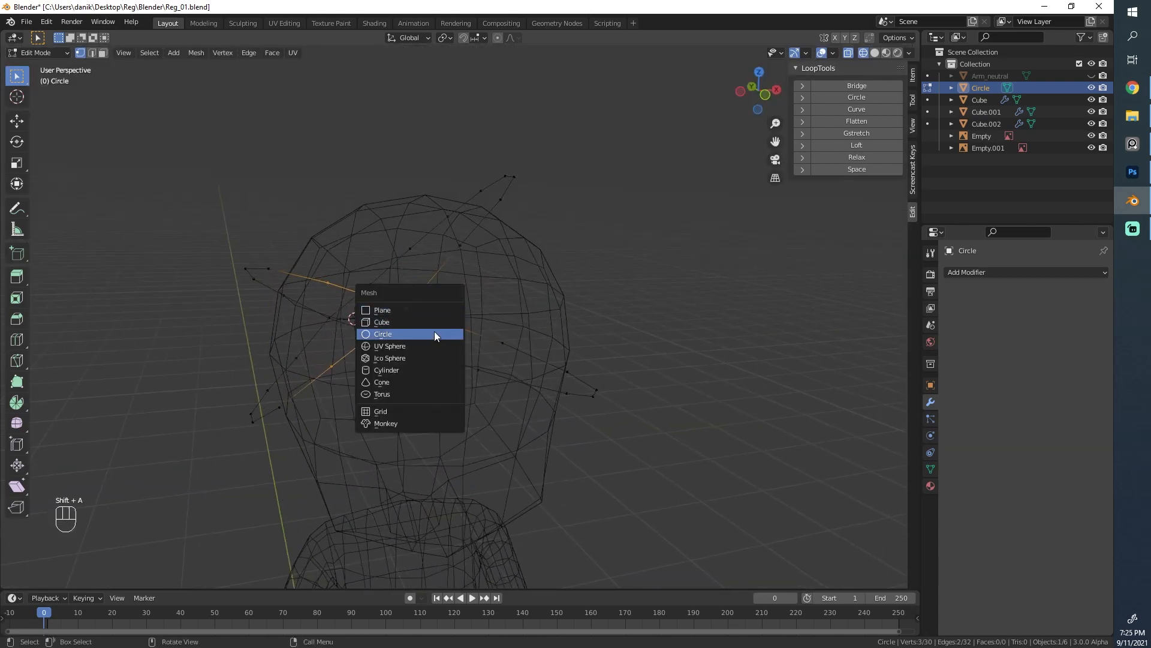
click(434, 334)
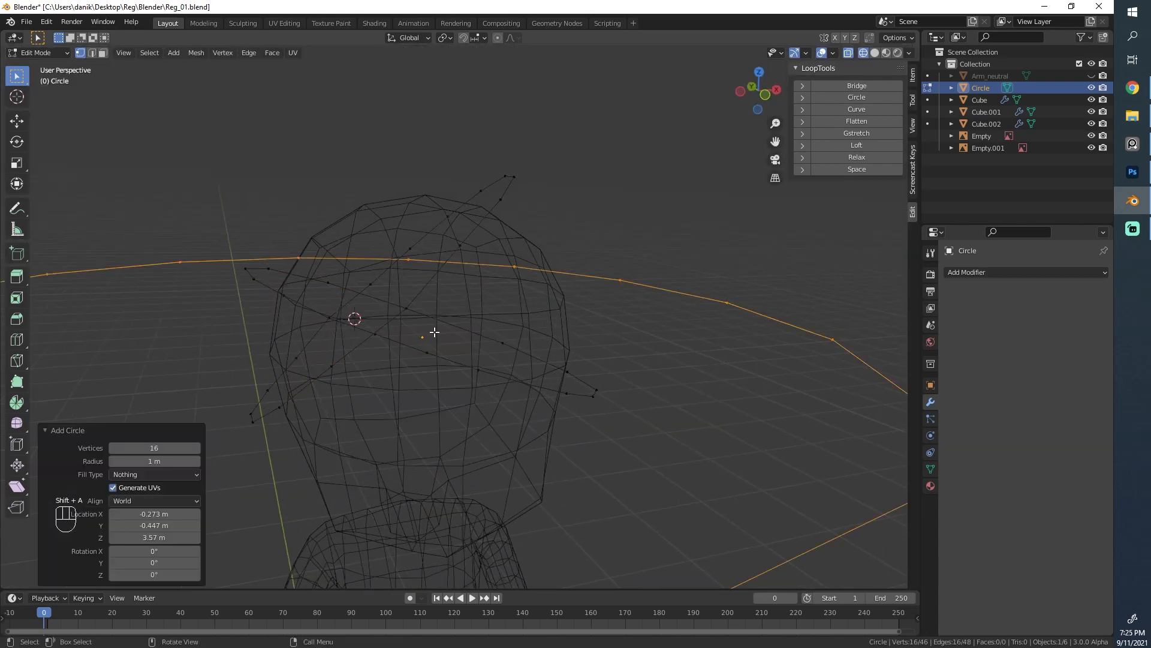
click(140, 447)
key(Return)
scroll(557, 388, down, 6)
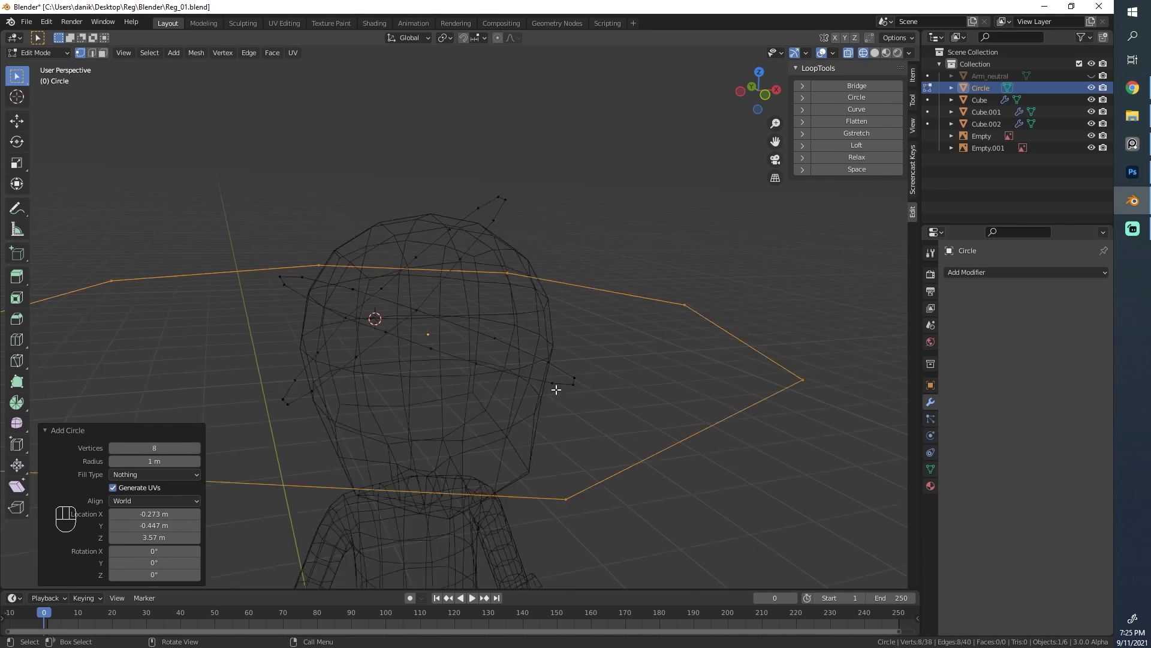
key(s)
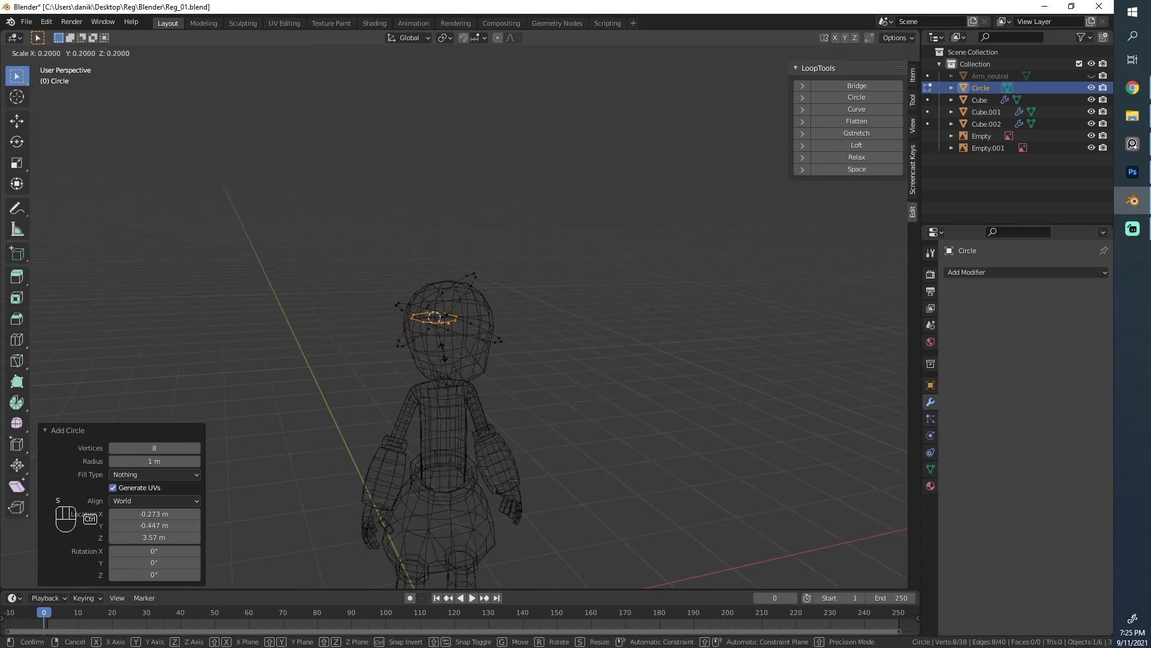
click(444, 352)
In front view, rotate the new circle 90° about the X axis so it faces forward
key(KP_1)
scroll(519, 452, up, 6)
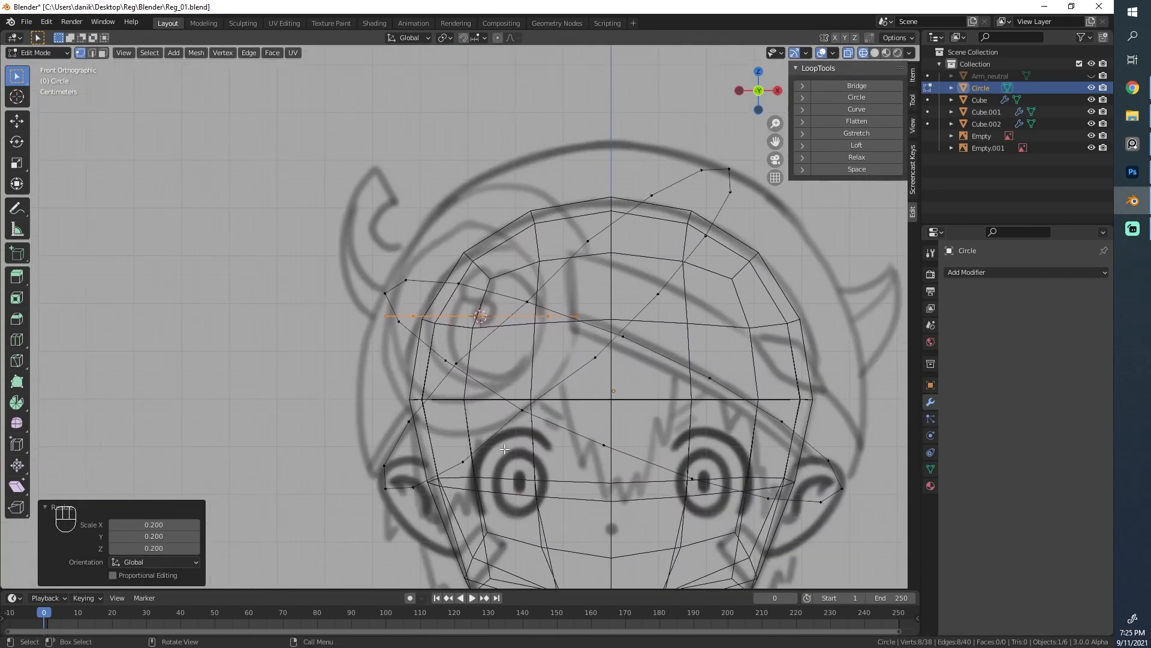
key(r)
key(x)
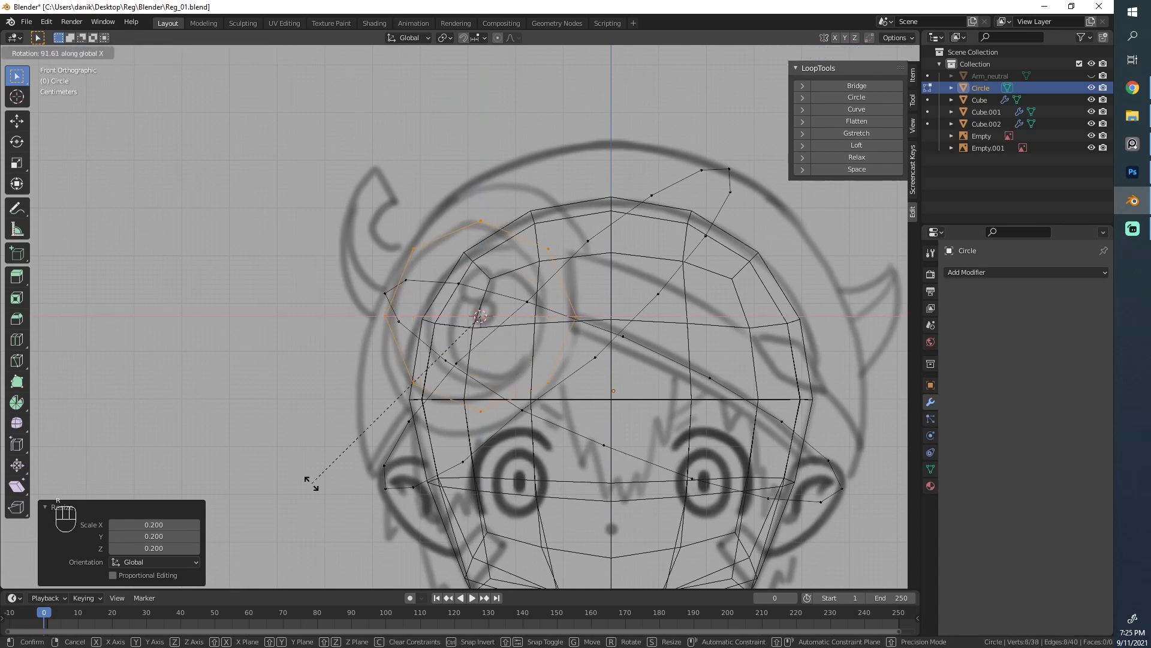
click(338, 462)
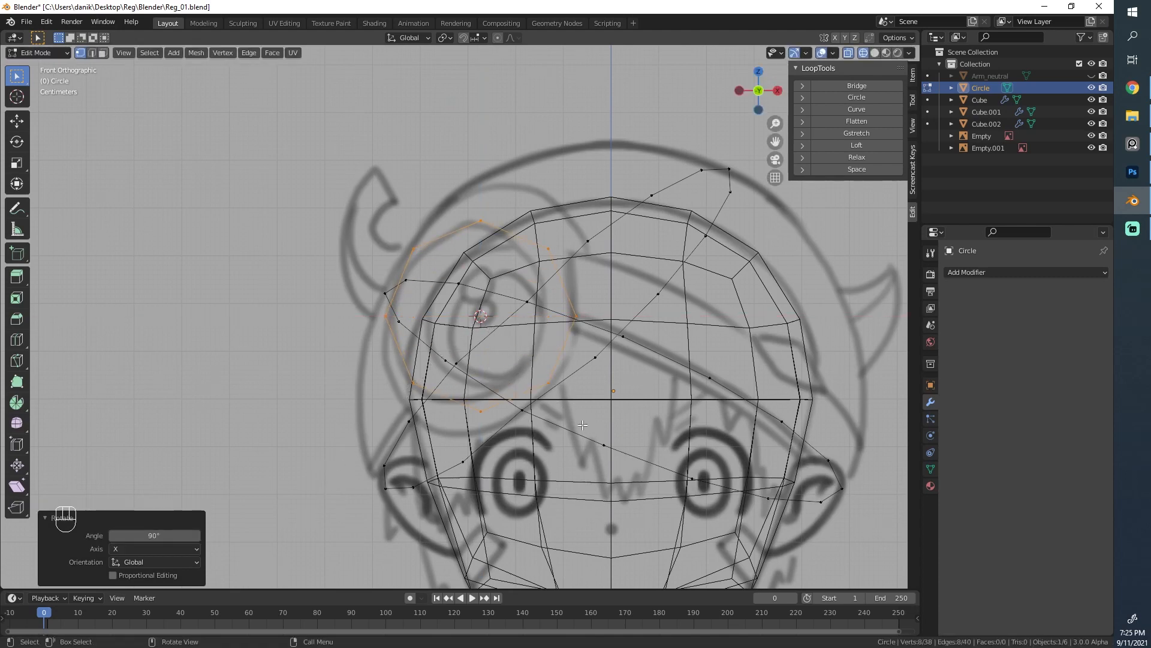
key(r)
right_click(702, 395)
Display the model in solid shading and scale the circle to about 0.766 along X
key(z)
middle_drag(480, 354, 628, 336)
click(673, 363)
key(s)
key(x)
click(607, 329)
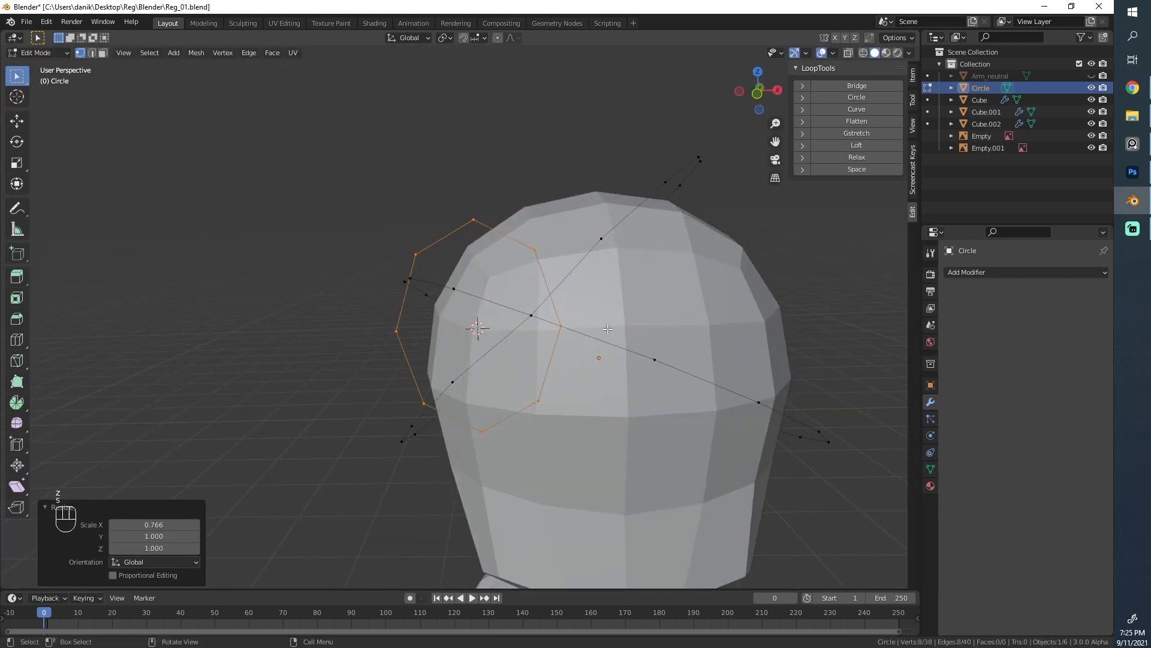
From the wireframe front view, tilt the circle with a trackball rotation of about 13.2° and -45.8°
key(KP_1)
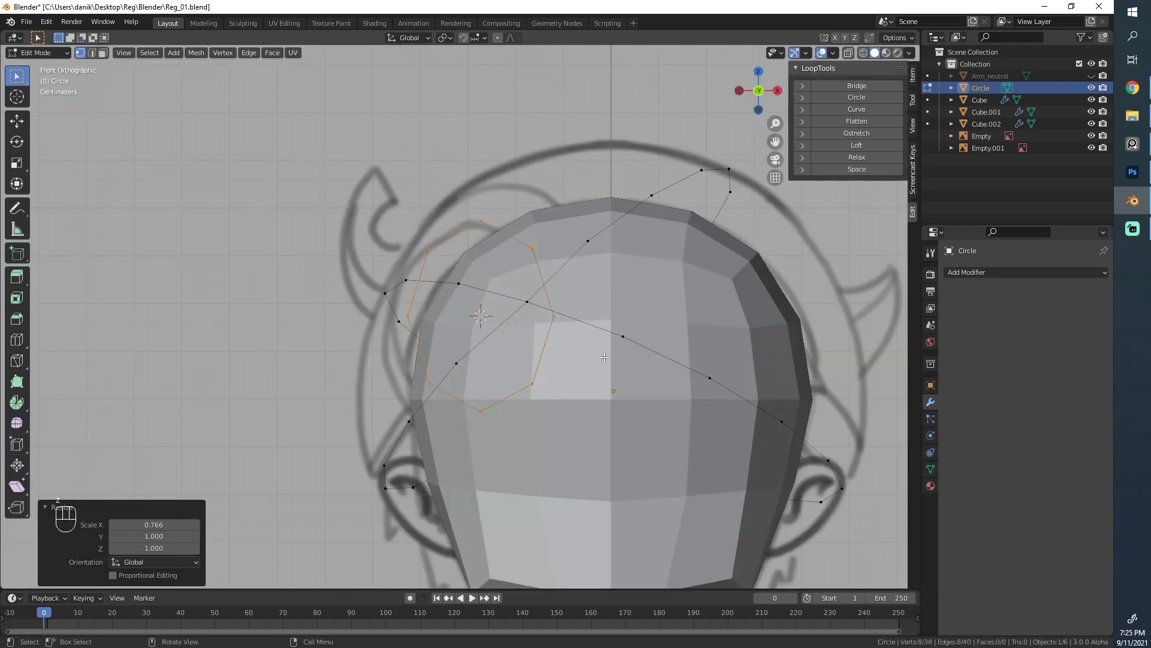
key(shift+z)
key(shift+z)
key(shift+z)
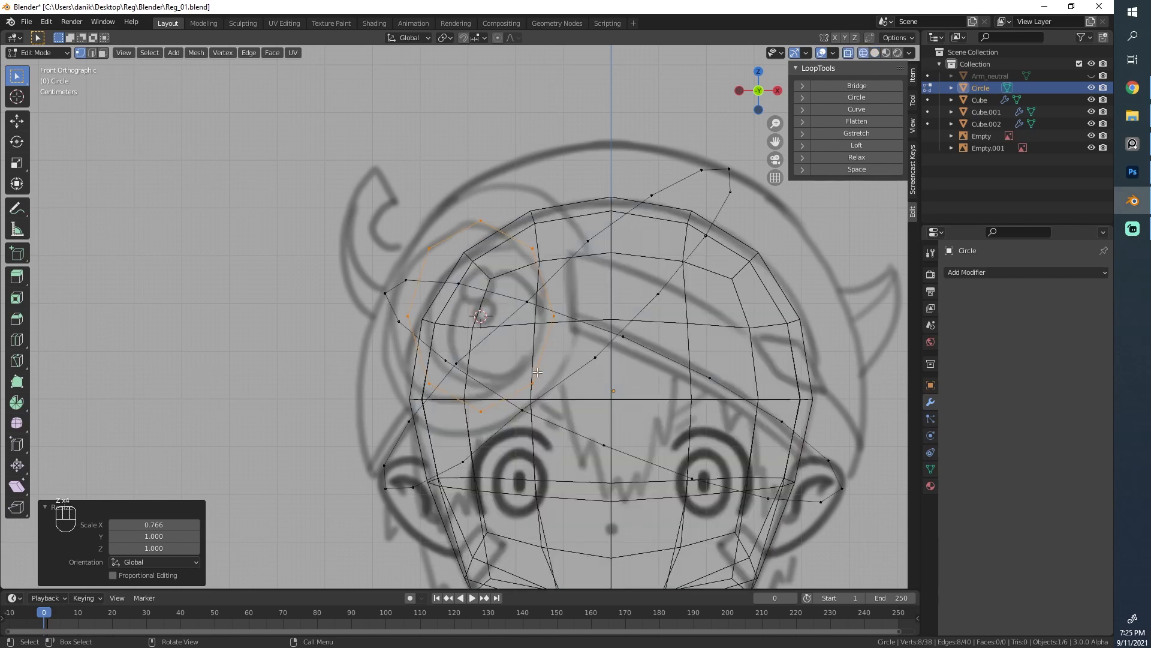
key(r)
key(r)
right_click(527, 365)
key(r)
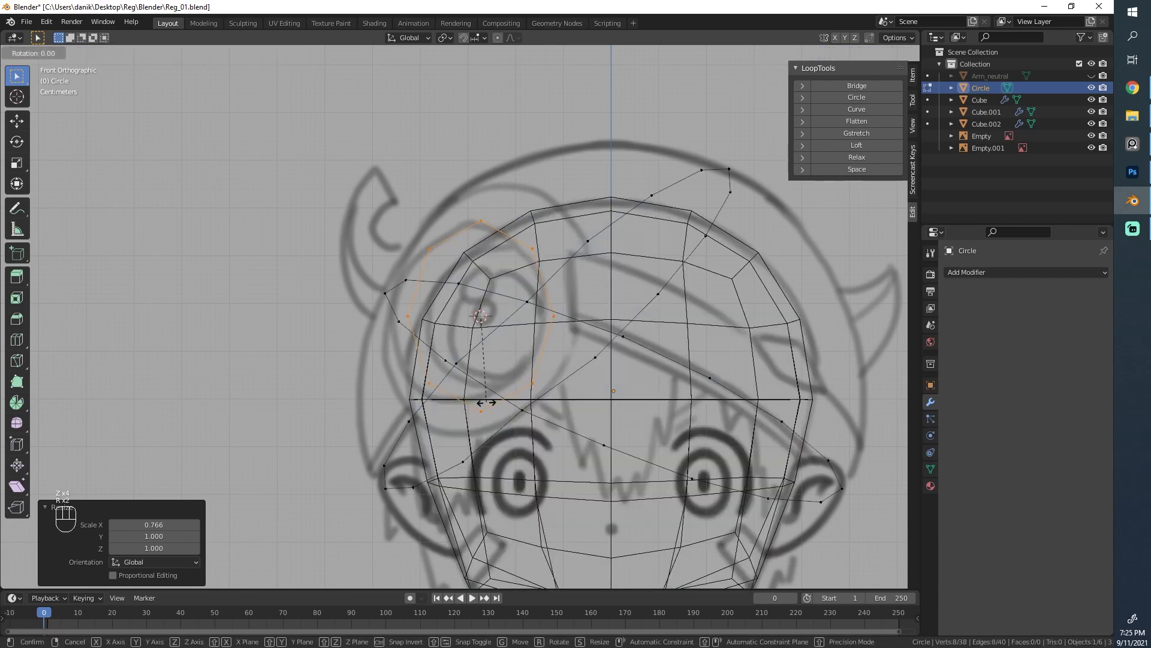
key(r)
click(481, 379)
From an angled view, refine the circle's tilt with a trackball rotation of about -2.29° and 2.29°
middle_drag(481, 380, 689, 398)
key(r)
key(r)
key(r)
key(r)
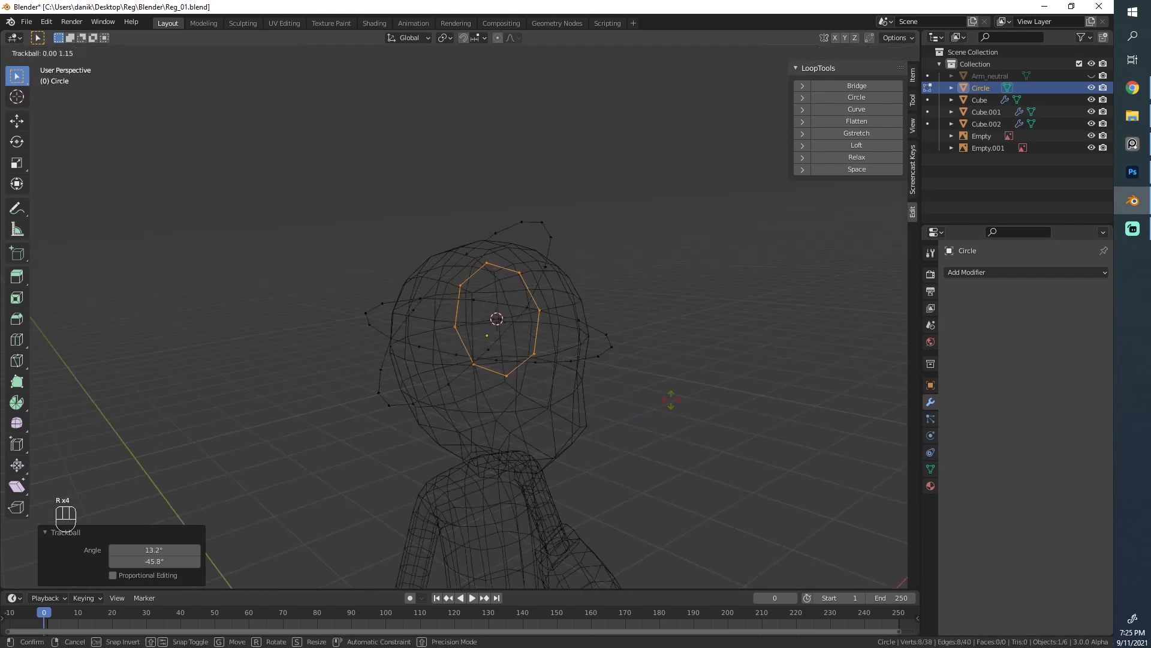
click(688, 391)
Check the circle against the solid head and scale it uniformly by about 1.144
key(z)
middle_drag(812, 373, 555, 315)
key(s)
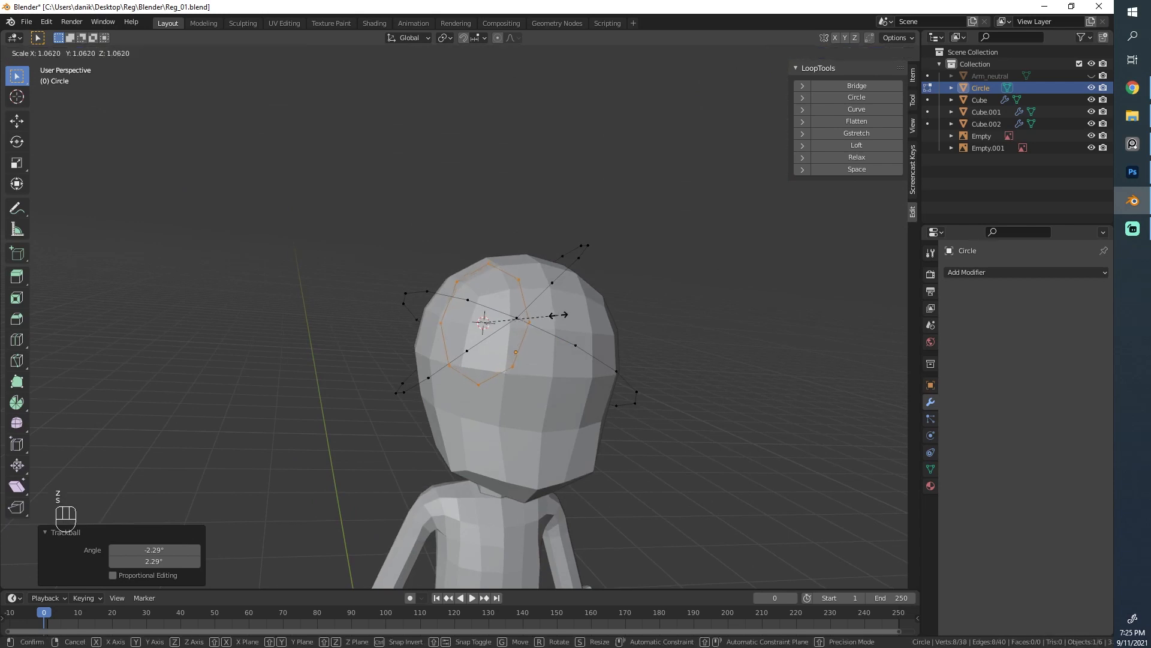
click(563, 312)
middle_drag(359, 376, 602, 298)
scroll(602, 298, up, 1)
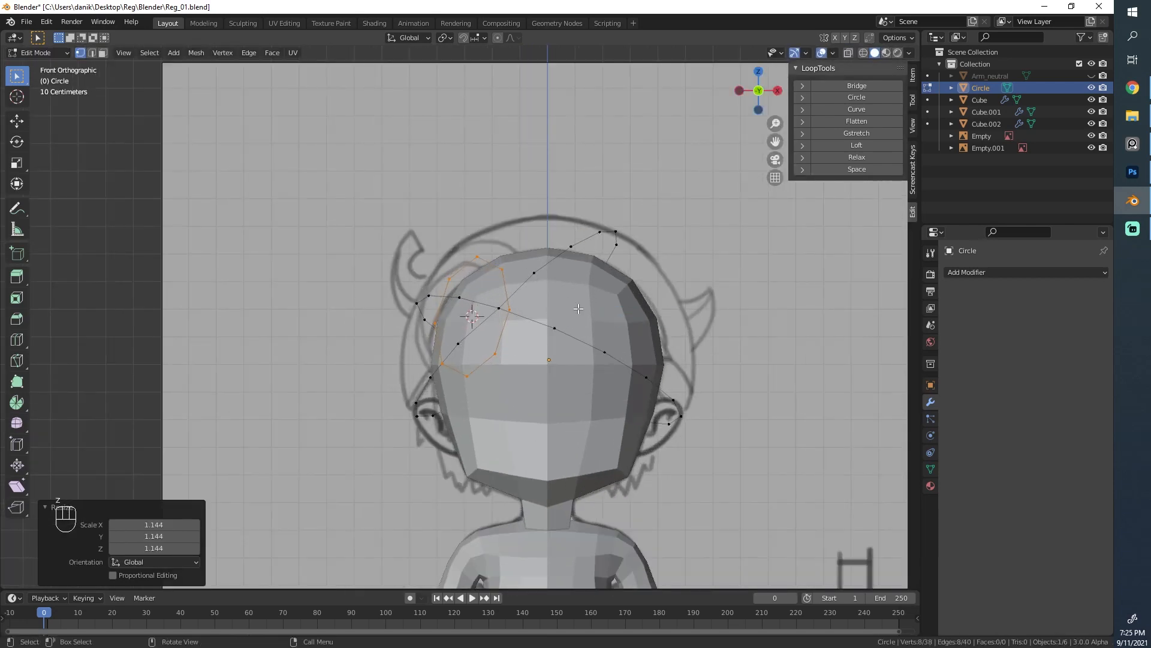
In wireframe front view, nudge the circle into the sketched round emblem and scale it by about 1.10
key(z)
key(z)
key(g)
click(559, 304)
key(s)
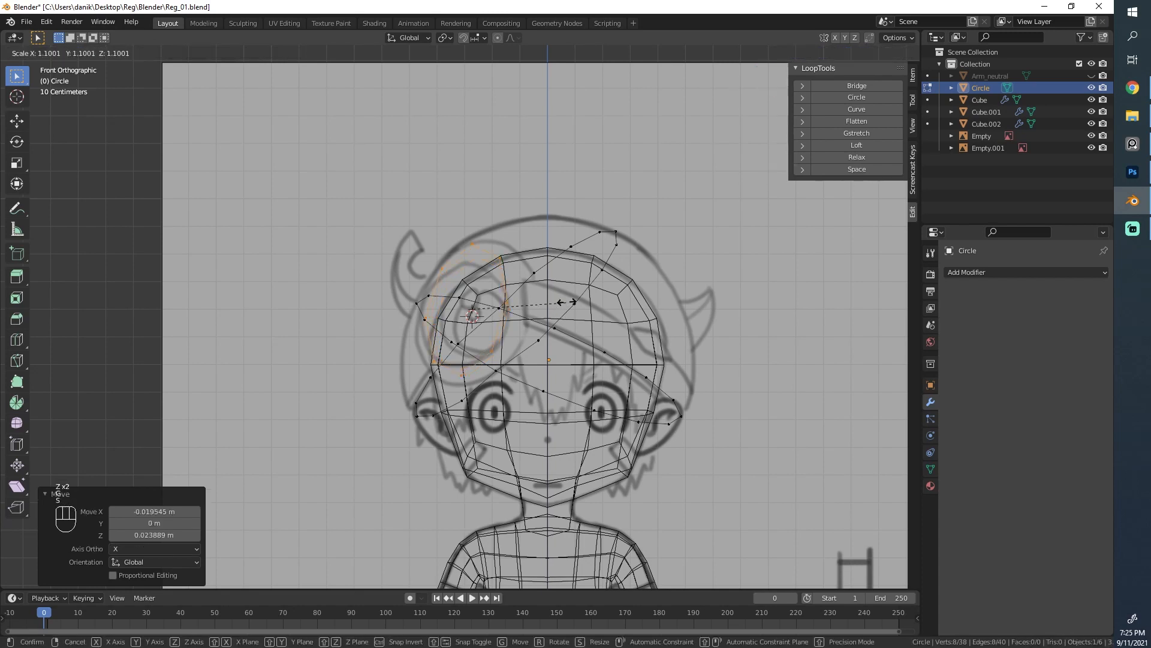
click(570, 301)
key(g)
click(571, 303)
Widen the circle by about 1.303 along X and raise it about 0.015 m to match the sketch
key(s)
key(x)
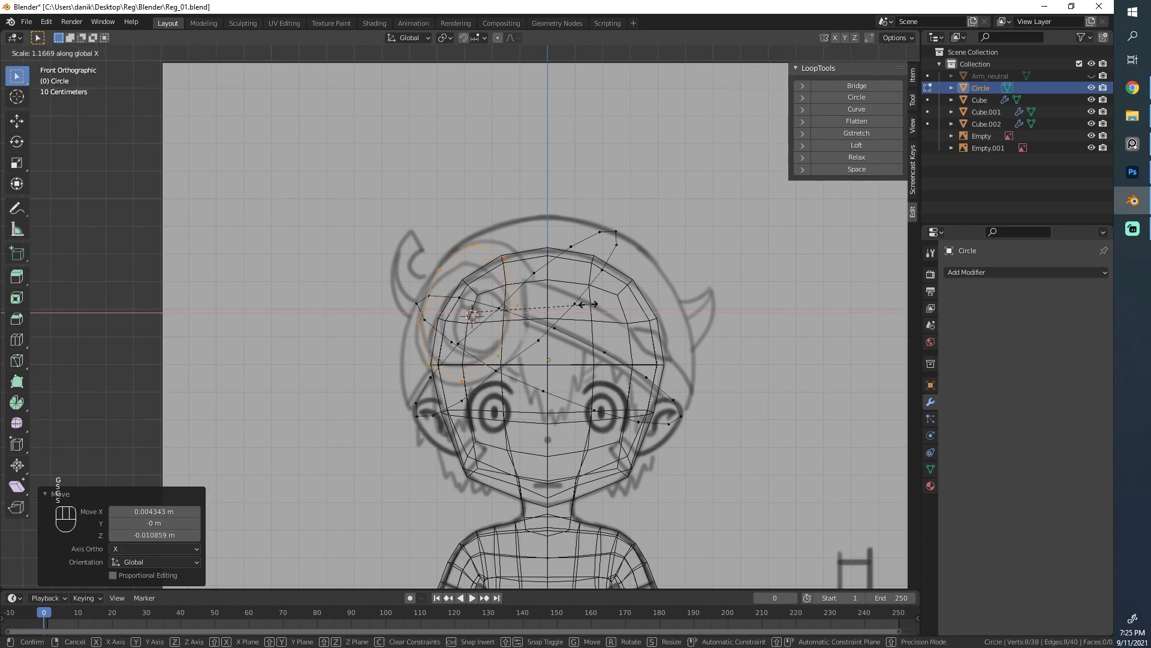
click(603, 300)
key(g)
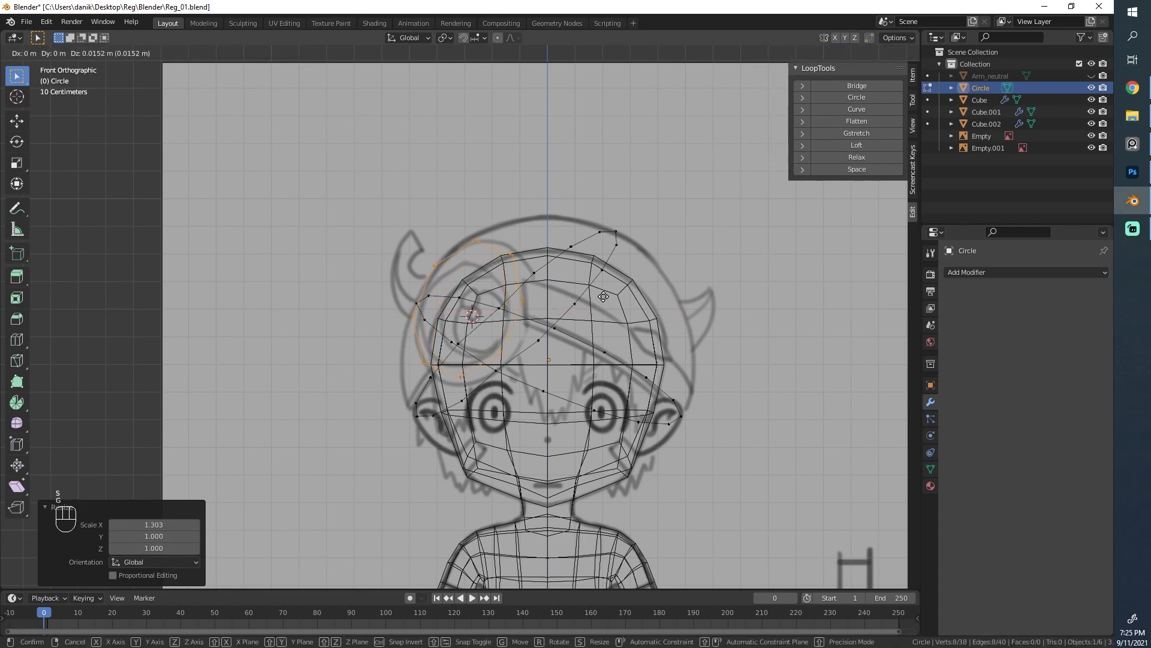
click(602, 296)
key(h)
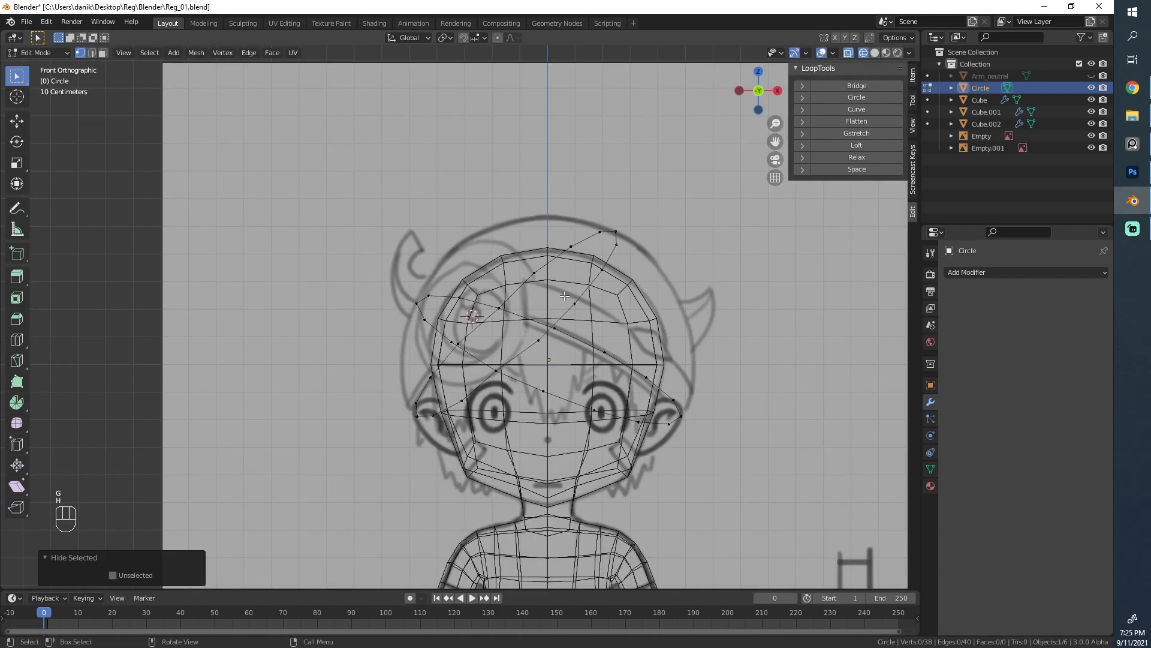
right_click(565, 295)
key(ctrl+z)
Shift the circle about 0.04 m along X and display the head in solid shading
key(g)
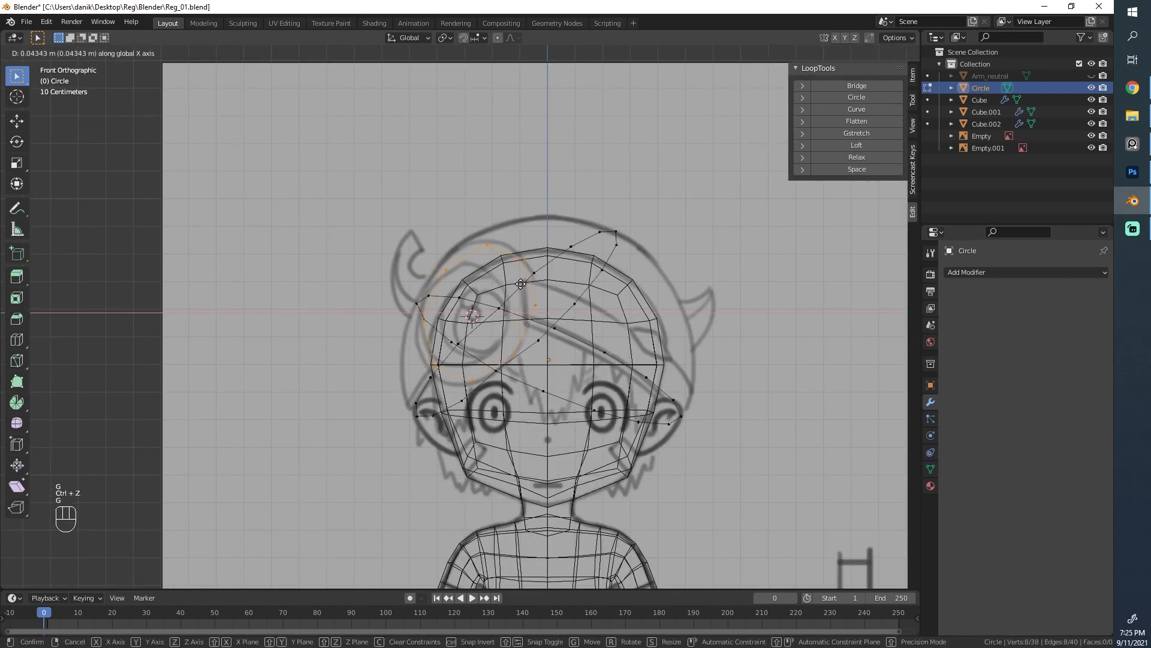
click(515, 285)
middle_drag(515, 285, 594, 316)
key(alt+z)
key(g)
middle_click(587, 319)
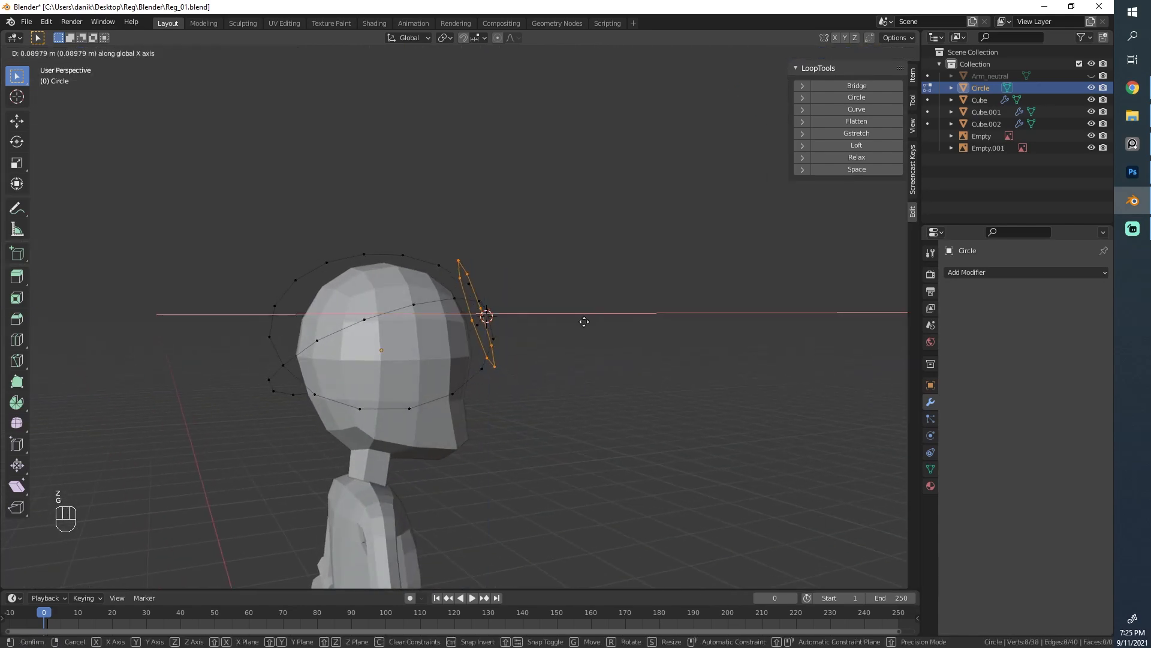
right_click(579, 321)
In left orthographic view, move the circle about 0.081 m along Y toward the head
alt+middle_drag(515, 324, 521, 307)
scroll(521, 306, up, 2)
key(g)
middle_click(497, 305)
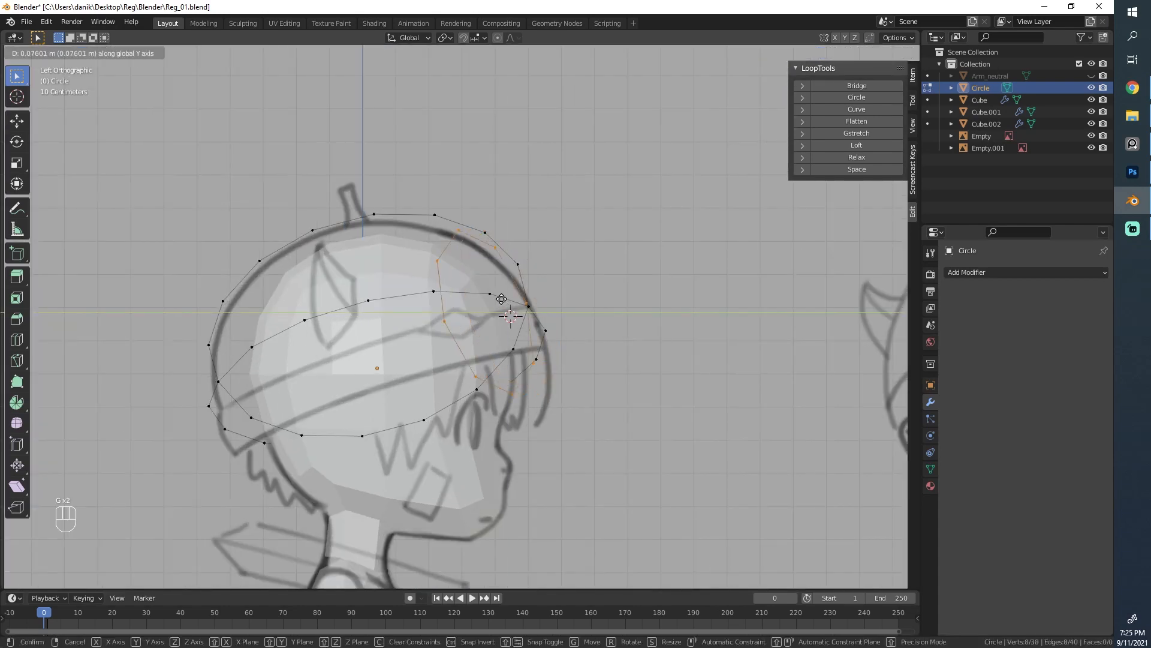
click(494, 306)
Viewed from above the head, rotate the circle about -4.4°, nudge it, and rotate it another -0.8°
middle_drag(686, 356, 552, 236)
scroll(553, 236, up, 3)
middle_drag(504, 339, 482, 321)
middle_drag(339, 252, 649, 266)
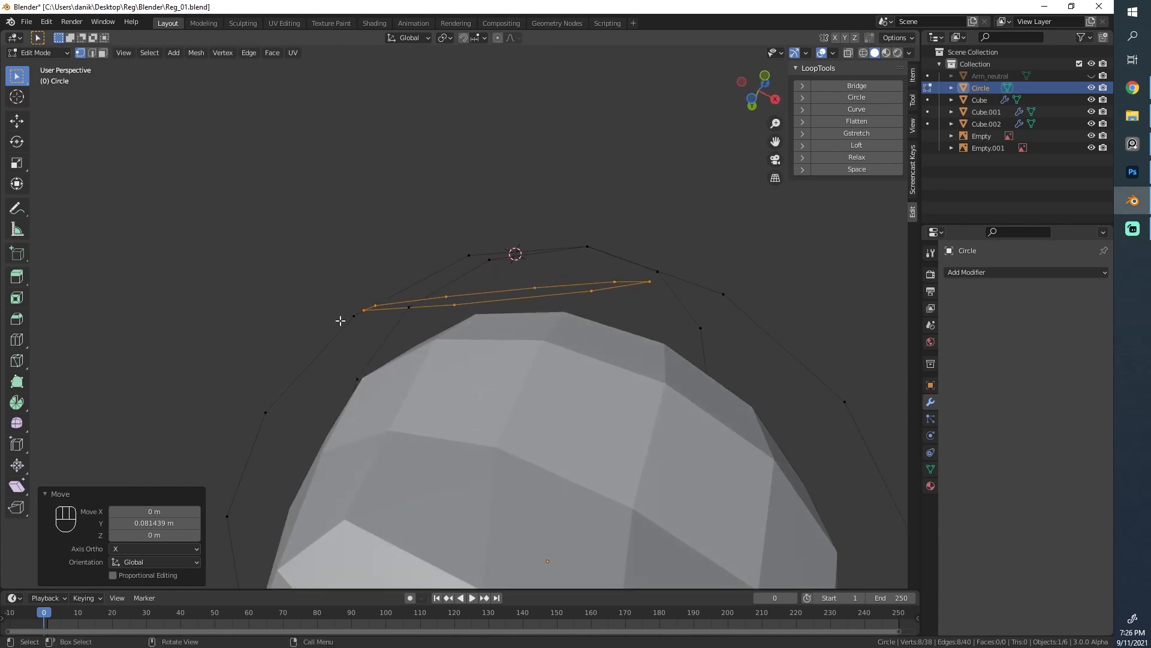
middle_drag(340, 321, 385, 292)
key(r)
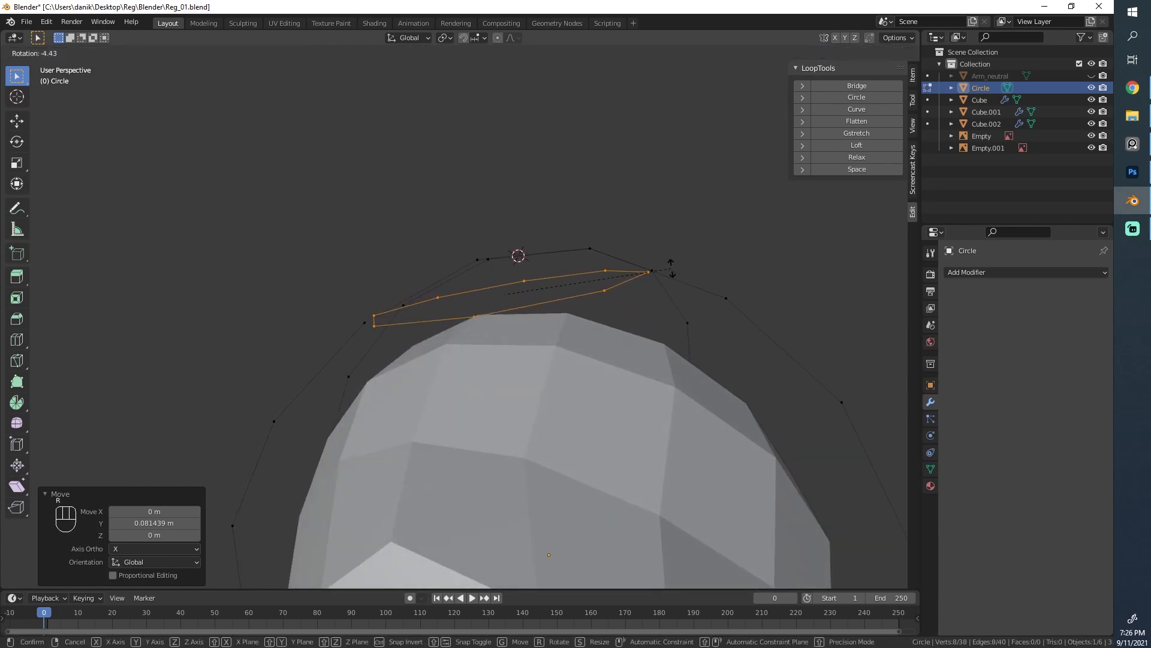
click(671, 267)
key(g)
click(670, 264)
key(r)
click(673, 263)
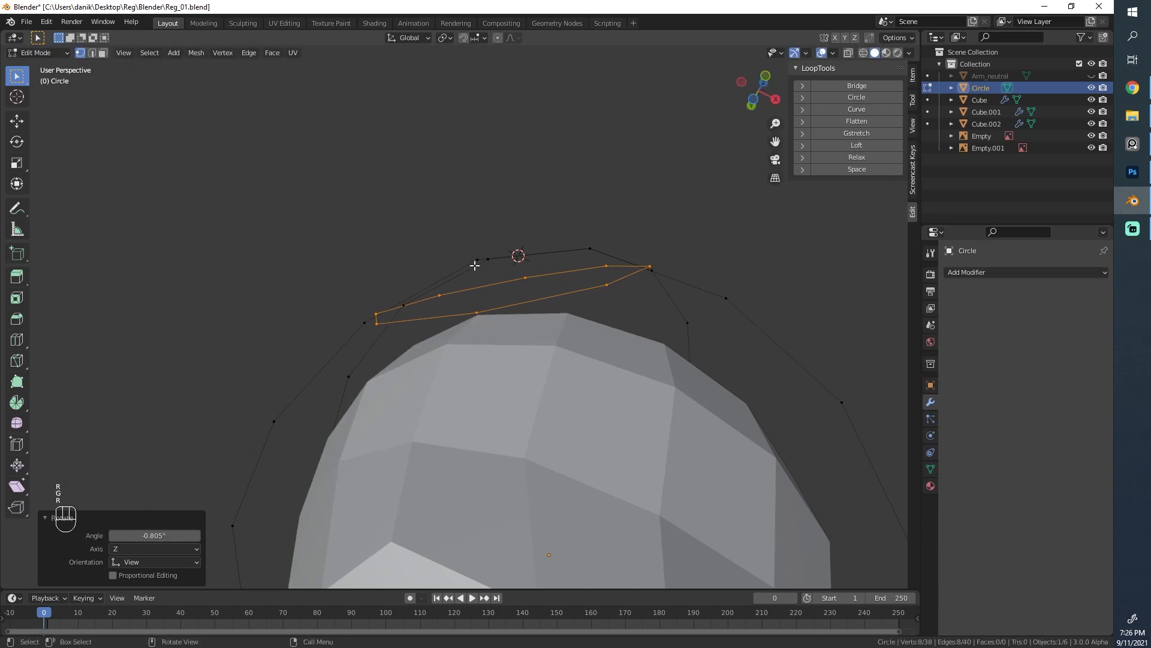
Move the circle about -0.013 m in X, -0.006 m in Y and -0.009 m in Z, and restore wireframe shading
mouse_move(347, 273)
middle_down()
mouse_move(630, 344)
mouse_move(424, 272)
mouse_move(624, 306)
mouse_move(534, 319)
mouse_move(473, 231)
mouse_move(513, 430)
mouse_move(480, 388)
mouse_move(493, 216)
mouse_move(365, 258)
mouse_move(385, 282)
mouse_move(514, 250)
mouse_move(488, 316)
mouse_move(393, 309)
mouse_move(330, 354)
mouse_move(352, 434)
mouse_move(427, 313)
mouse_move(503, 332)
mouse_move(505, 346)
middle_up()
key(g)
click(521, 426)
key(z)
click(413, 360)
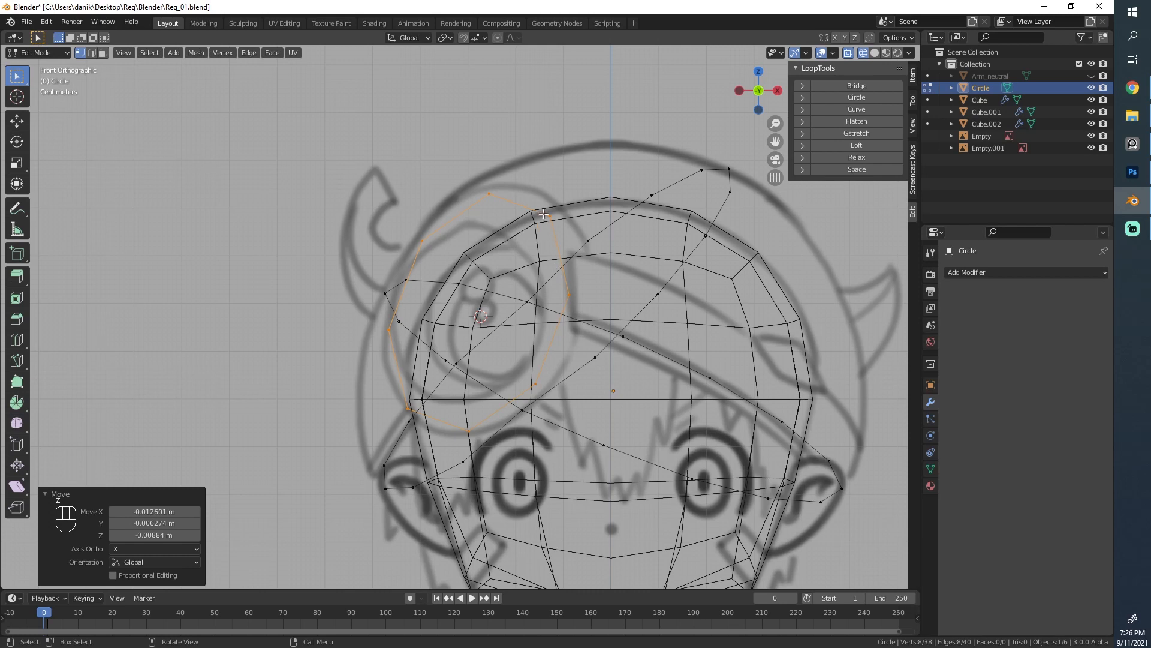
Scale the emblem circle to about 1.018, and move its two inner upper vertices about 0.011 m in X and 0.001 m in Z
click(560, 257)
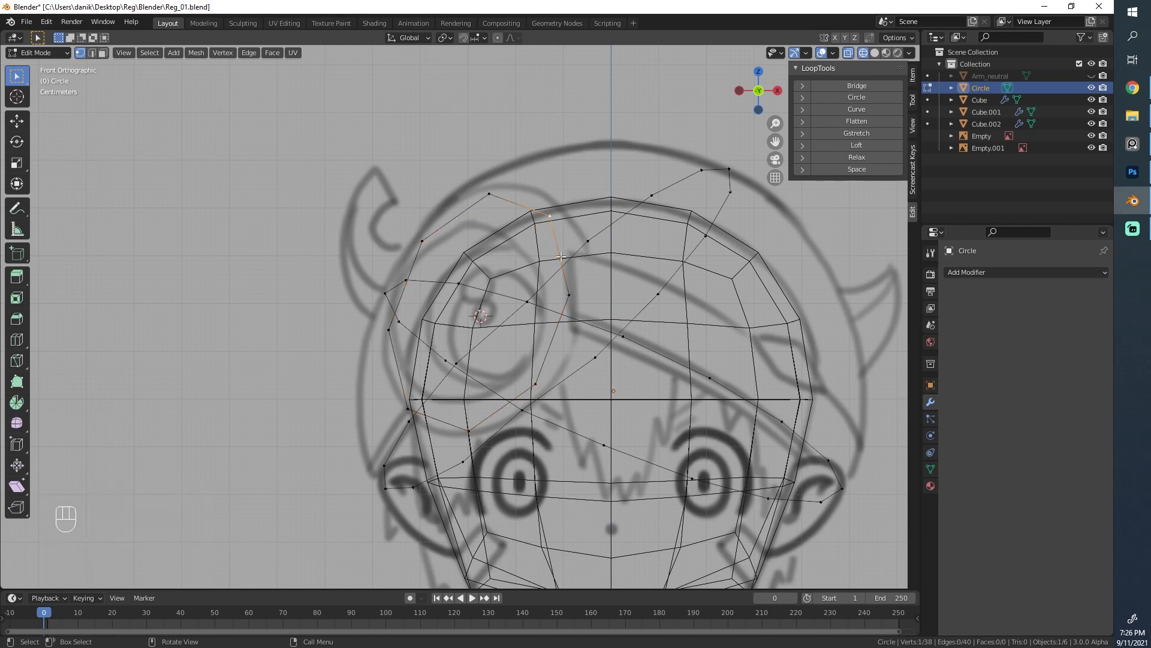
alt+click(566, 259)
key(s)
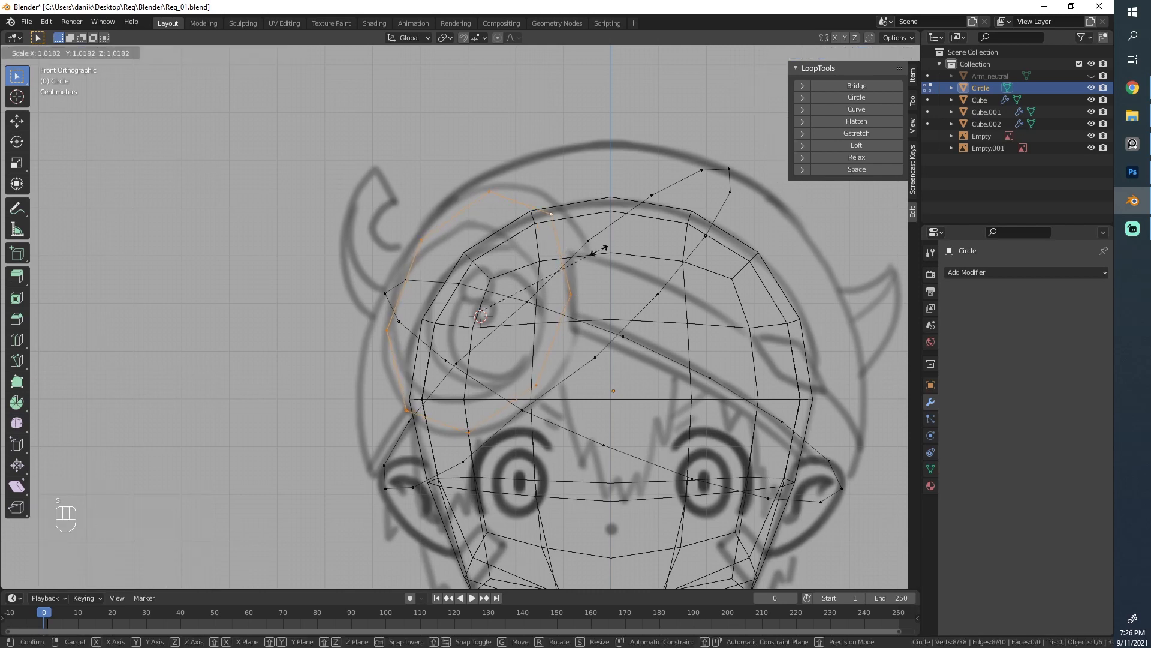
click(590, 254)
click(561, 225)
shift+click(592, 300)
key(g)
click(597, 298)
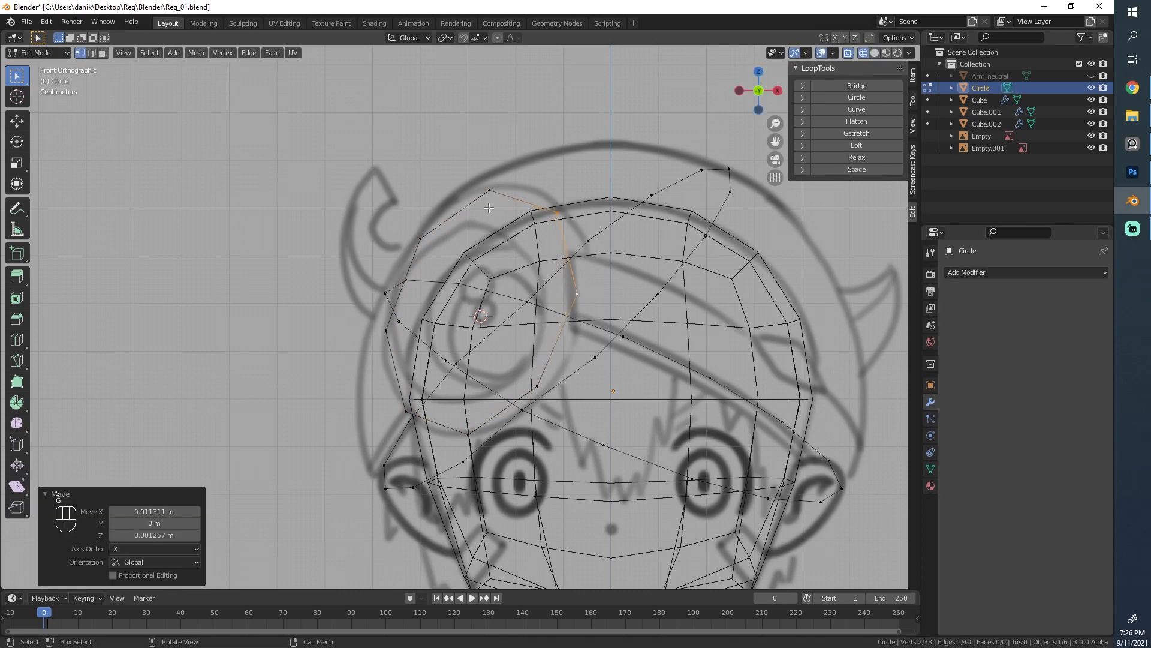
Nudge the circle's top vertex and the neighbouring outer vertex onto the sketched emblem outline
click(487, 202)
key(g)
click(486, 198)
click(424, 242)
key(g)
click(424, 241)
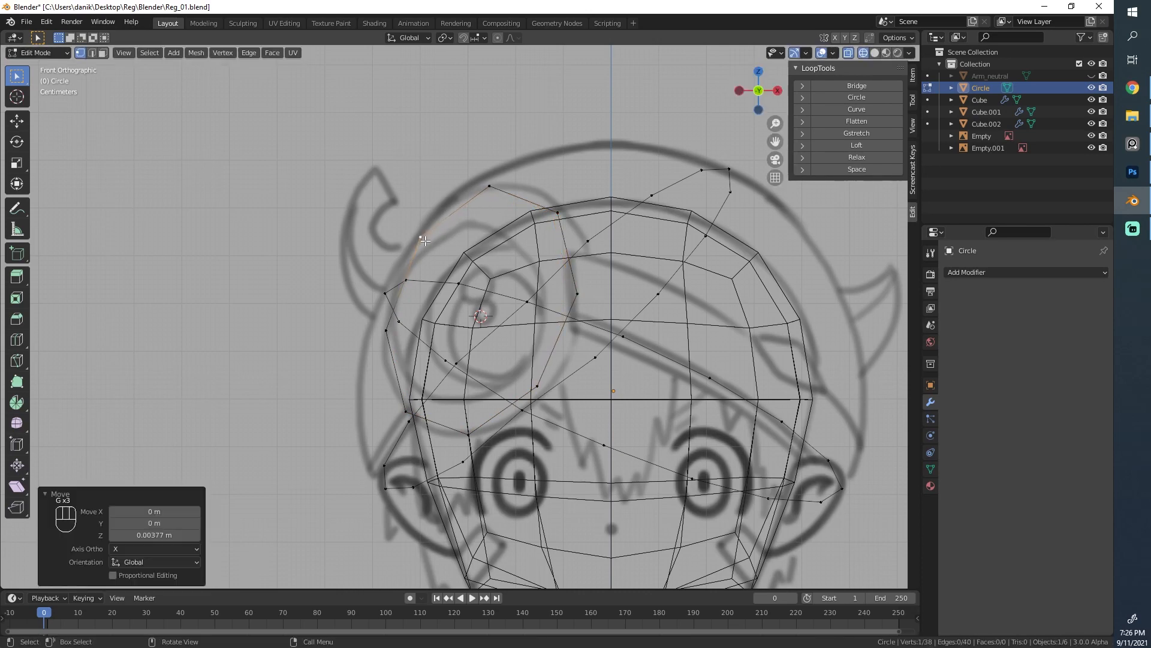
Adjust the circle's inner vertices to the sketch, moving the lower one about 0.014 m in X and -0.014 m in Z
click(560, 217)
key(g)
click(562, 219)
click(580, 296)
key(g)
click(584, 295)
alt+click(553, 371)
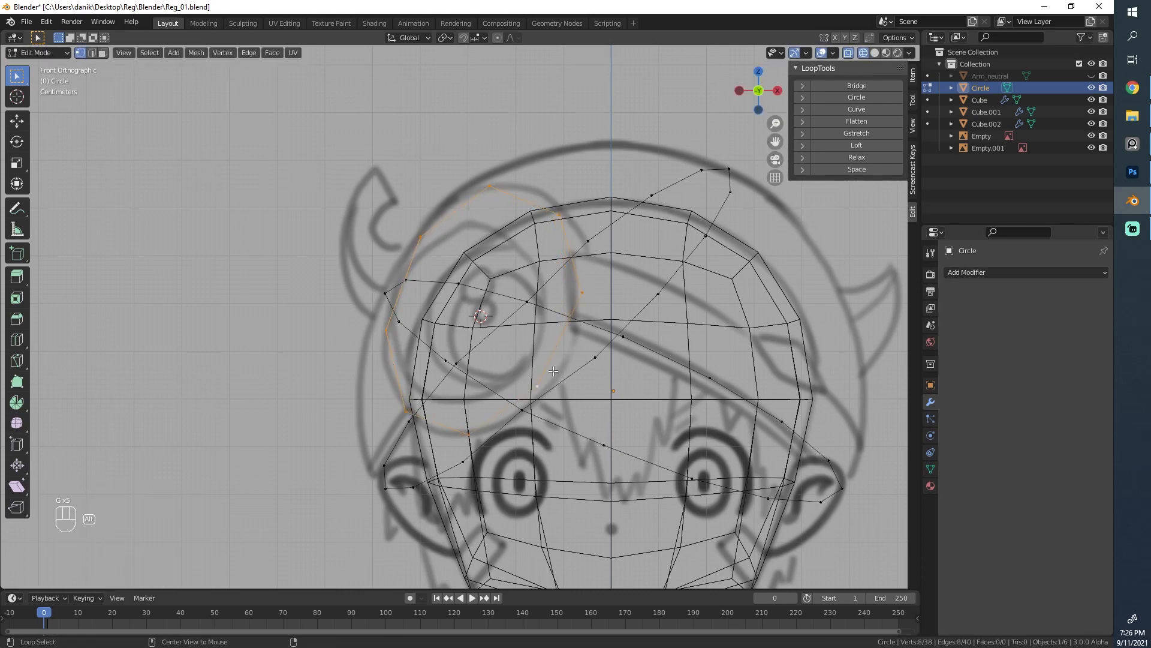
click(537, 386)
key(g)
click(542, 391)
Display the head in solid shading and select the whole emblem circle loop
mouse_move(542, 391)
middle_down()
mouse_move(561, 349)
mouse_move(593, 342)
mouse_move(465, 277)
mouse_move(579, 427)
mouse_move(553, 396)
mouse_move(589, 329)
mouse_move(480, 323)
middle_up()
key(shift+z)
scroll(465, 277, up, 1)
scroll(578, 426, up, 3)
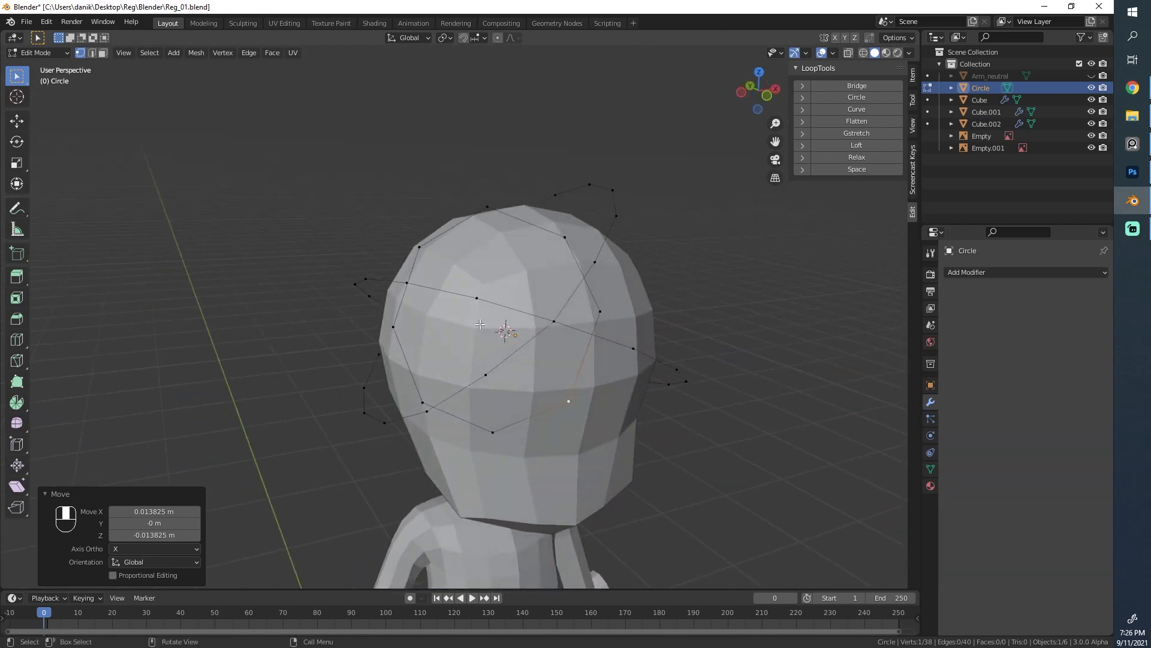
alt+click(459, 438)
right_click(487, 310)
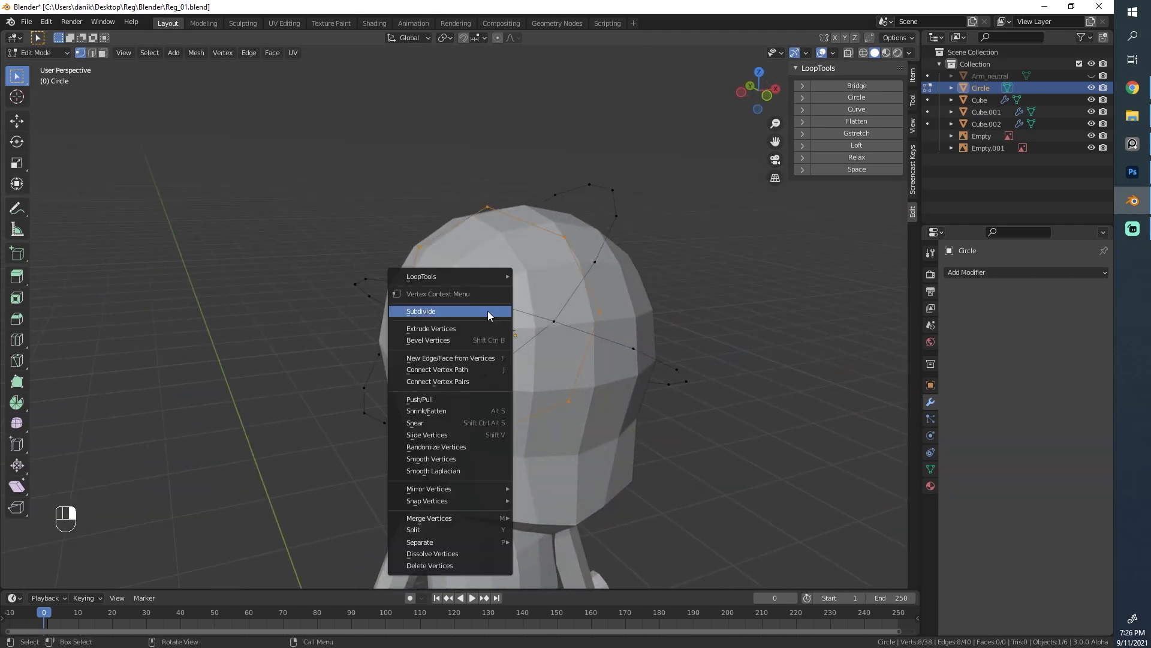
click(488, 310)
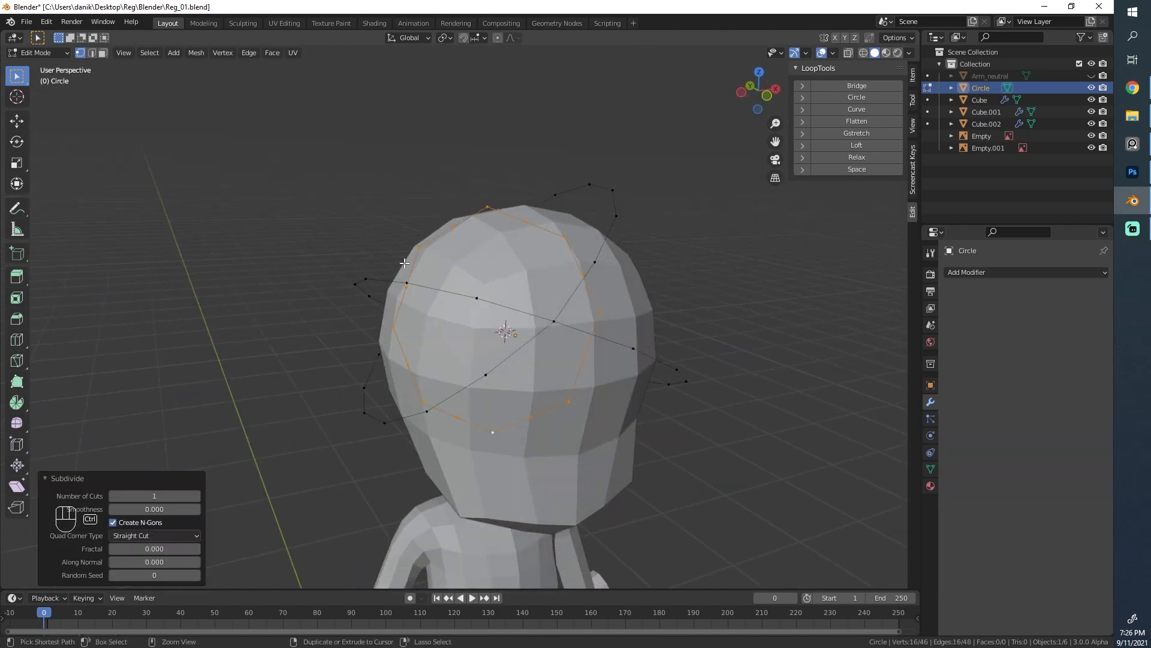
key(ctrl+z)
Subdivide the emblem circle with 1 cut and a smoothness of 1.000, and relax it with LoopTools
right_click(422, 246)
click(422, 246)
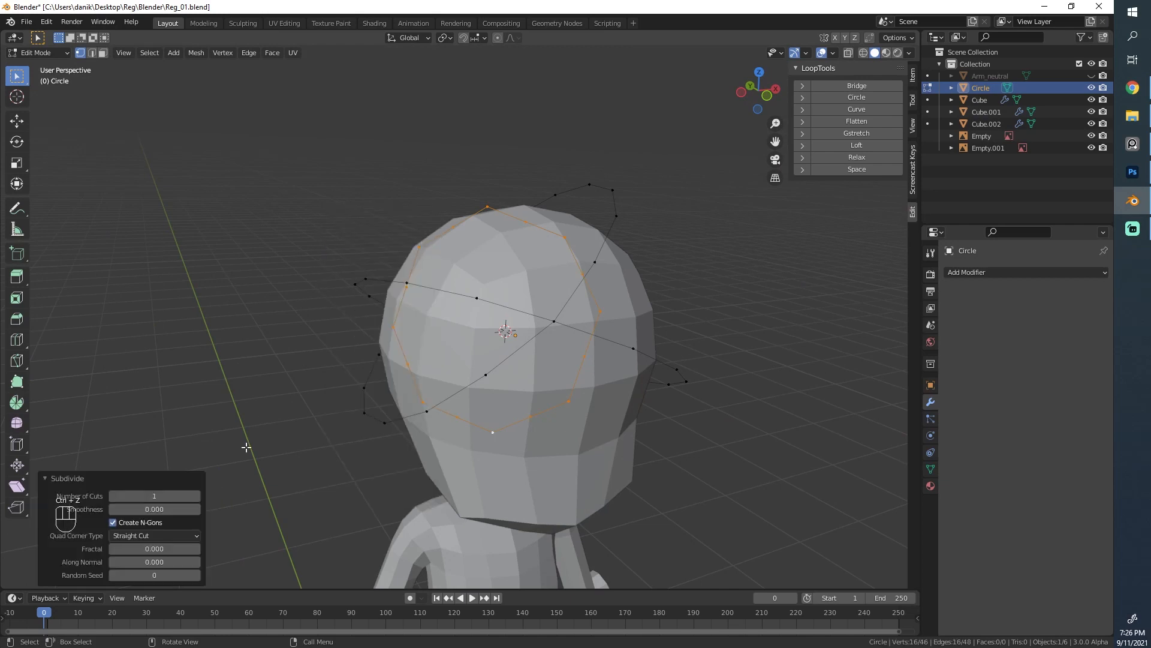
drag(154, 509, 174, 509)
middle_drag(543, 436, 477, 422)
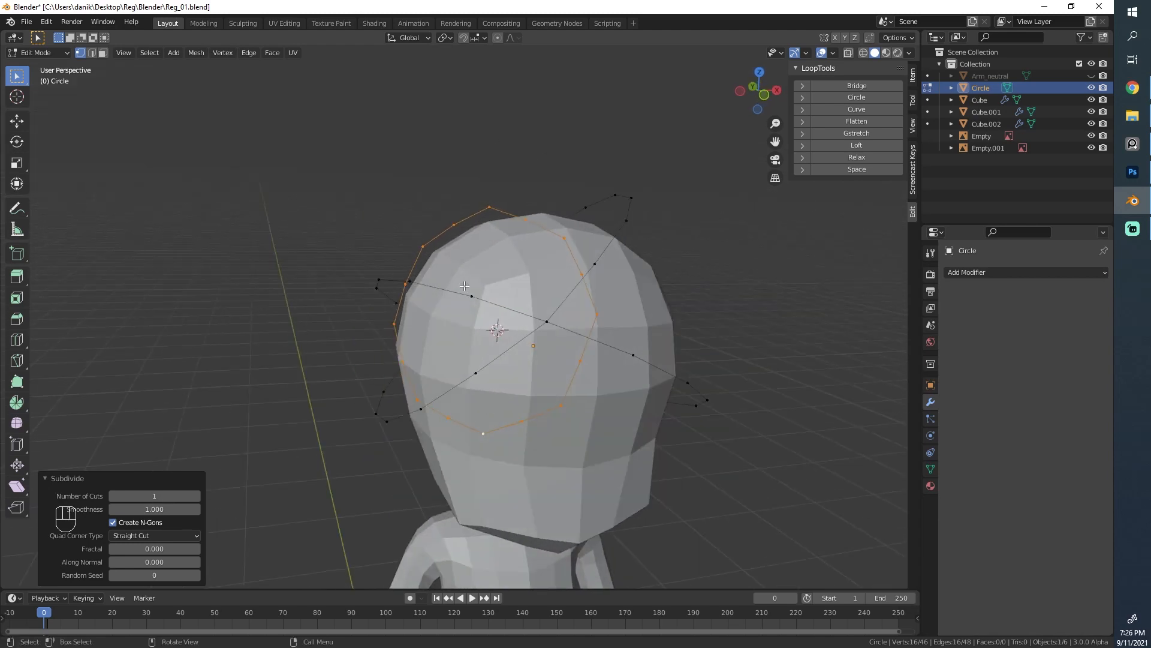
click(866, 157)
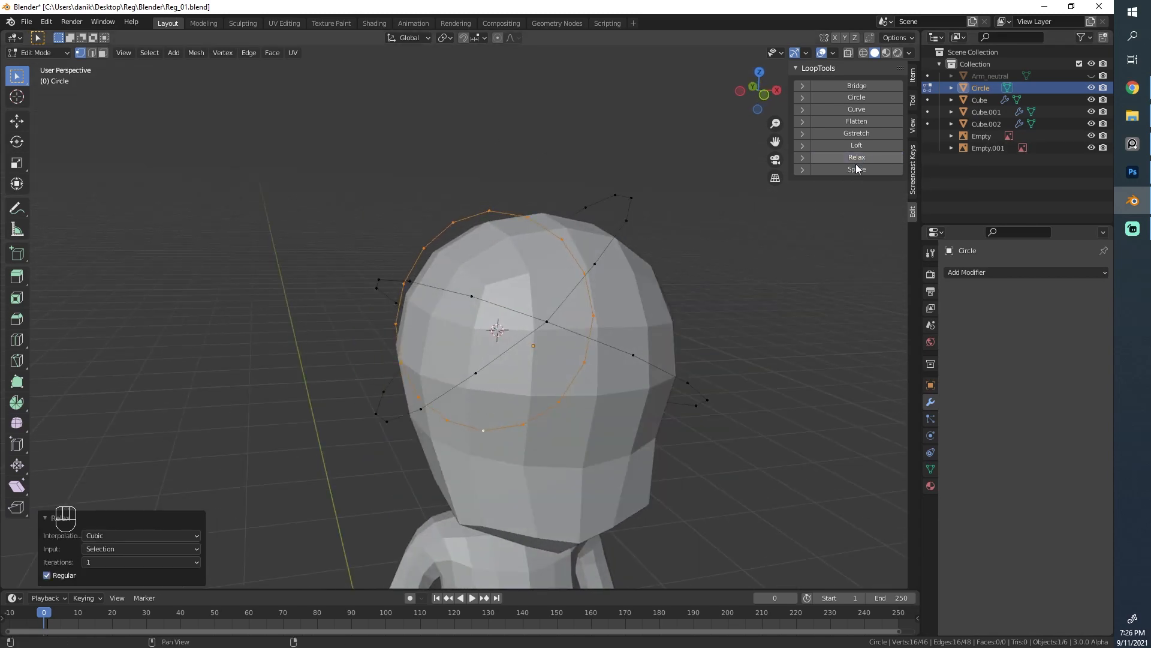
From angled views of the head, rotate the circle about -4.9° and by a further 1.29°
middle_drag(347, 305, 565, 319)
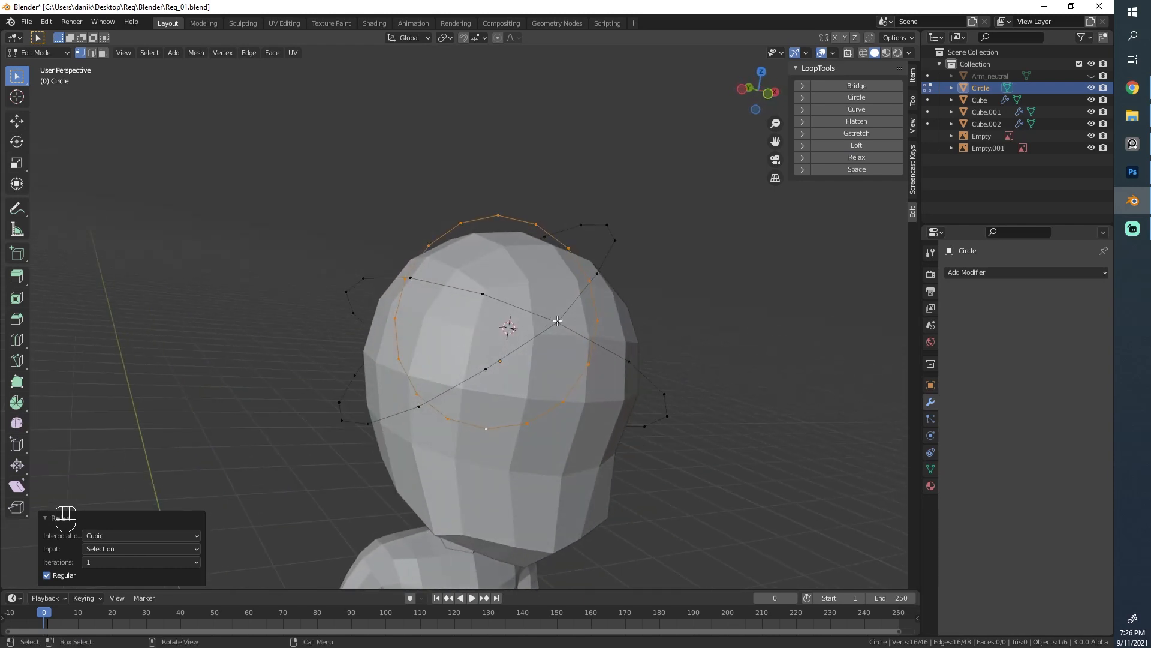
key(g)
right_click(557, 321)
middle_drag(412, 349, 385, 391)
middle_drag(600, 309, 716, 341)
key(r)
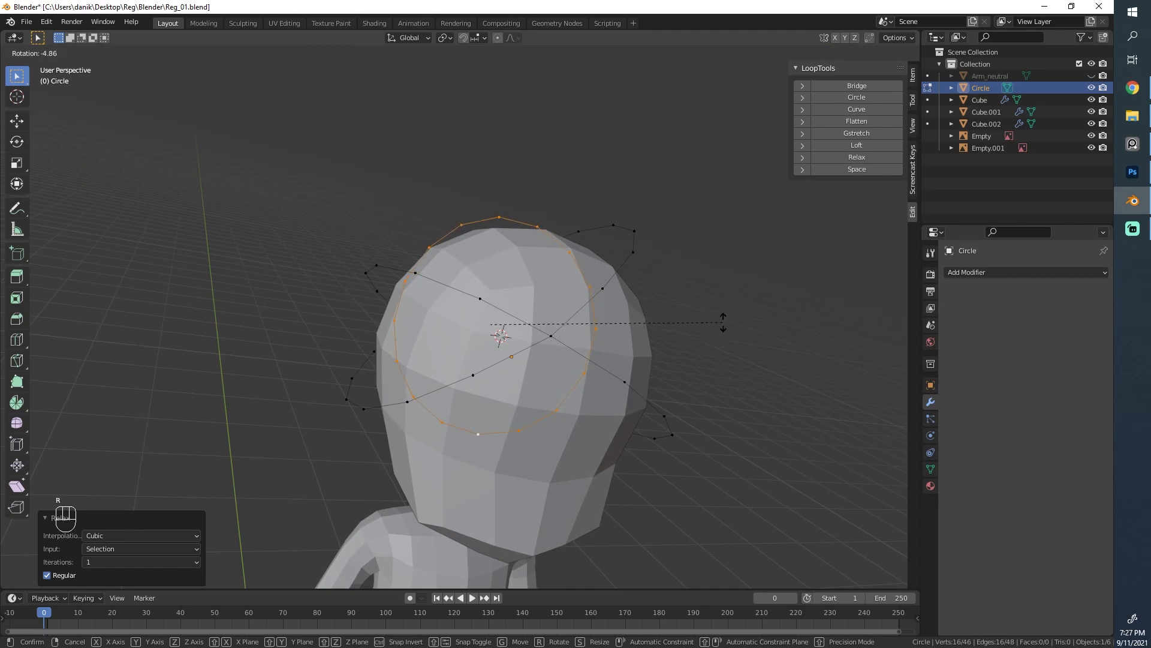
click(723, 322)
middle_drag(659, 315, 478, 298)
mouse_move(728, 390)
middle_down()
mouse_move(616, 325)
mouse_move(467, 347)
mouse_move(337, 344)
mouse_move(401, 250)
mouse_move(514, 244)
mouse_move(702, 316)
mouse_move(753, 283)
mouse_move(827, 262)
mouse_move(659, 326)
mouse_move(665, 316)
mouse_move(596, 360)
middle_up()
key(r)
click(618, 333)
Check the circle's fit against the head and front sketch in wireframe, material preview and solid shading
key(z)
click(506, 344)
middle_drag(506, 344, 527, 328)
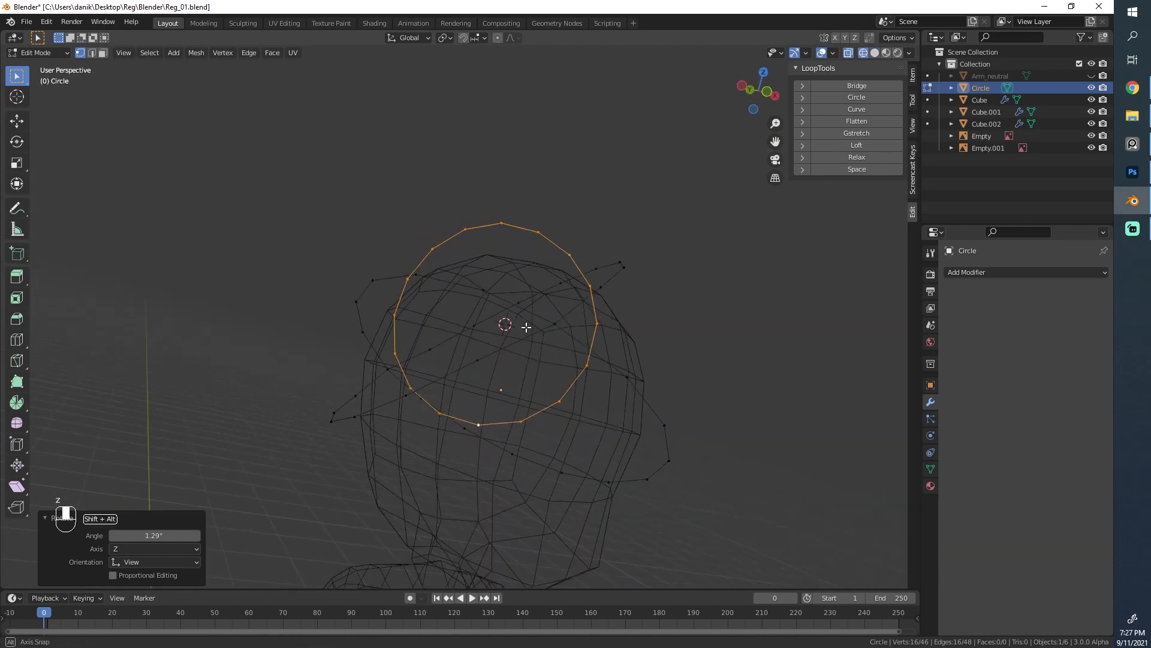
key(z)
click(617, 331)
alt+middle_drag(789, 336, 678, 306)
scroll(666, 313, down, 2)
key(z)
click(629, 413)
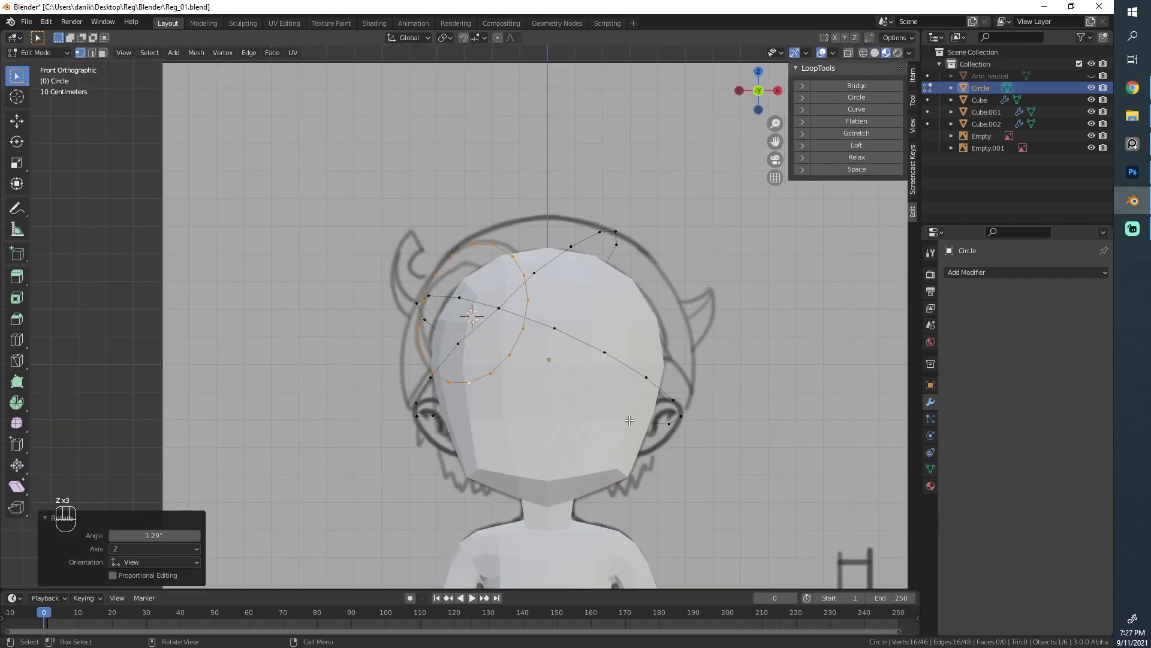
key(z)
click(540, 416)
scroll(524, 391, up, 2)
key(z)
click(590, 363)
scroll(585, 359, down, 3)
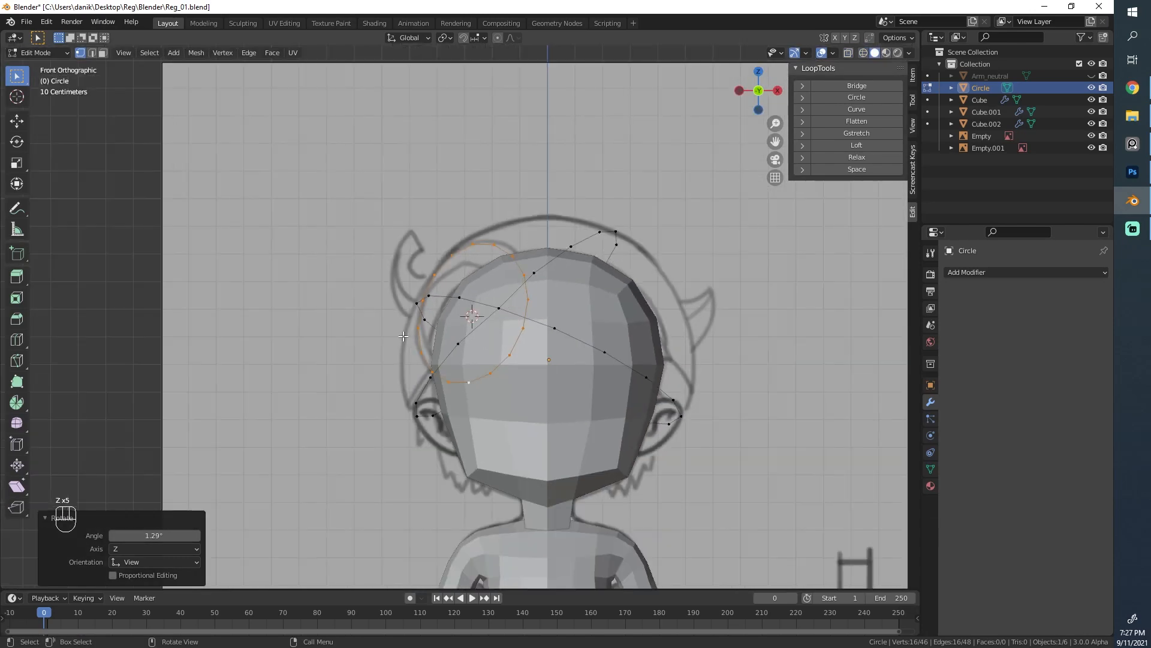
mouse_move(581, 356)
middle_down()
mouse_move(722, 321)
mouse_move(699, 303)
mouse_move(671, 305)
middle_up()
middle_drag(497, 309, 277, 318)
scroll(460, 316, up, 4)
key(z)
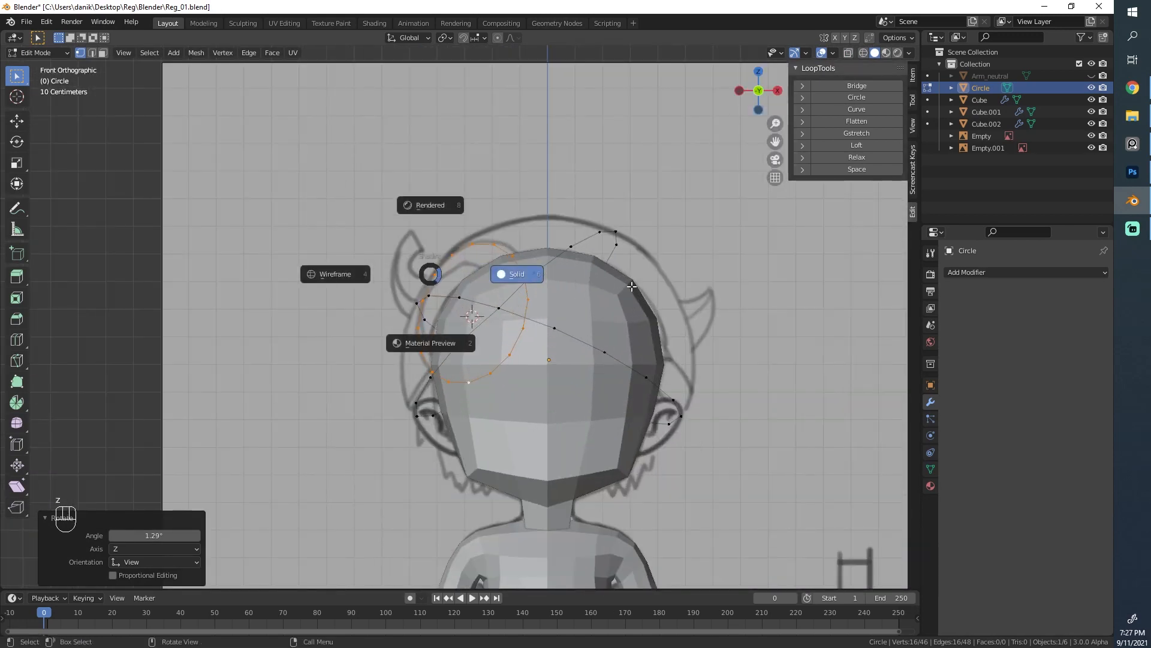
scroll(463, 304, up, 2)
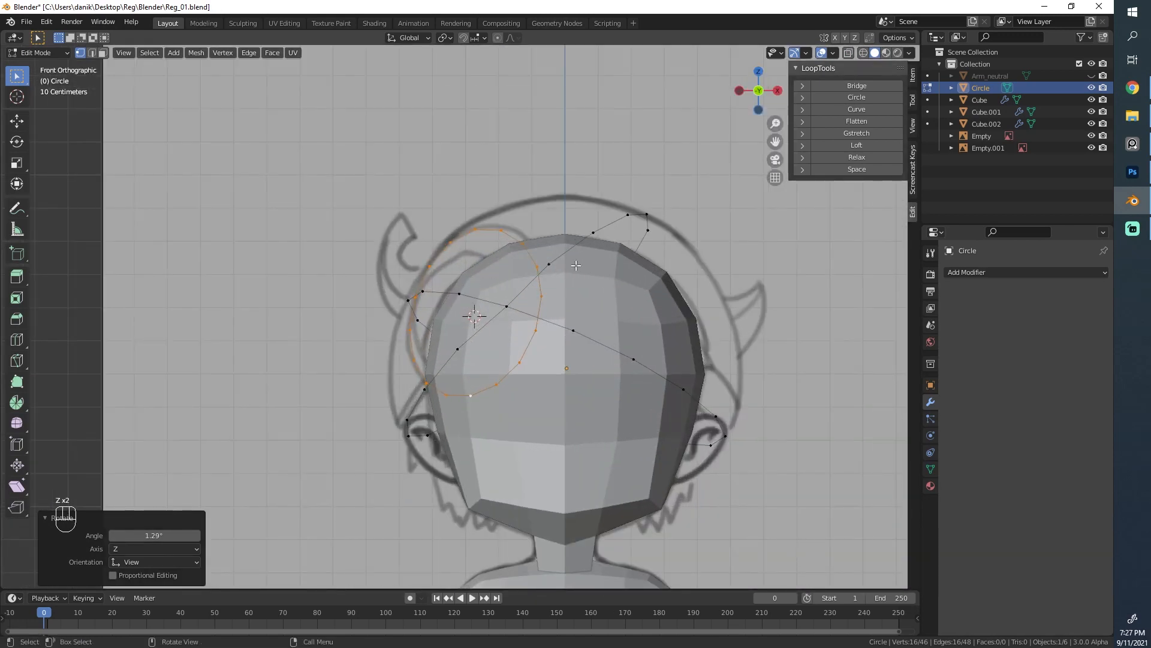
key(z)
click(517, 303)
middle_drag(522, 302, 568, 314)
key(x)
click(535, 347)
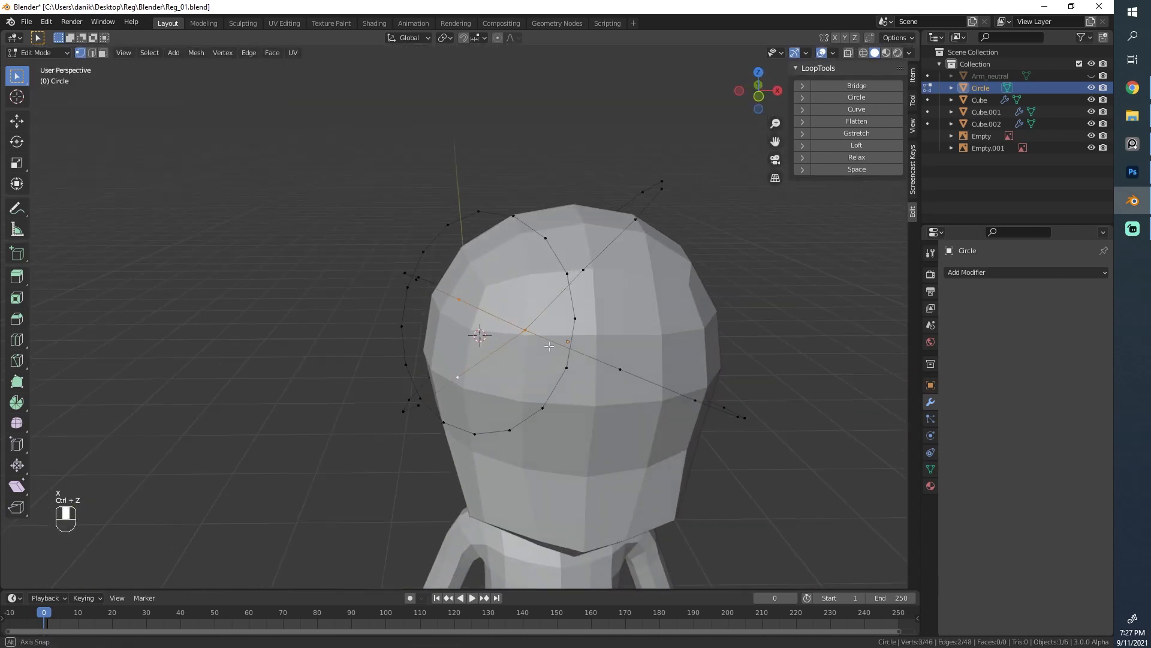
key(ctrl+z)
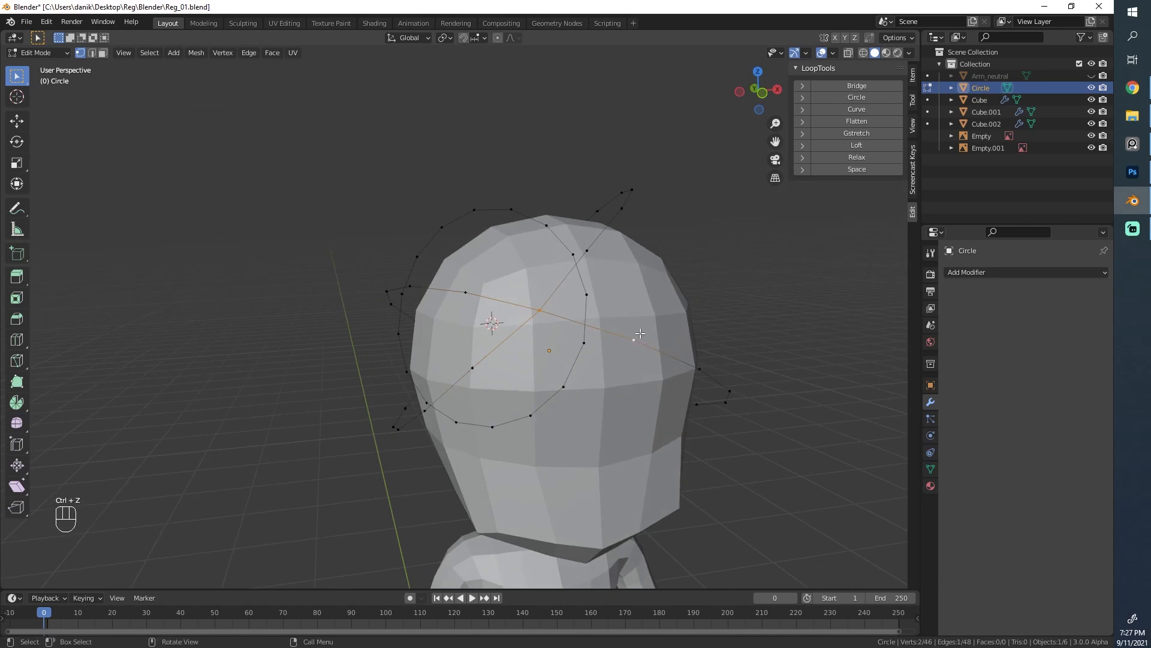
Subdivide the ring edge leading from the front crossing across the forehead and reposition its new vertex
middle_drag(639, 334, 354, 413)
right_click(607, 379)
click(607, 379)
click(564, 382)
key(g)
click(381, 365)
Delete the crossing vertices inside the emblem circle and nudge the lower loose ring end at the circle's edge
middle_drag(381, 366, 514, 353)
key(x)
click(534, 375)
click(515, 351)
key(g)
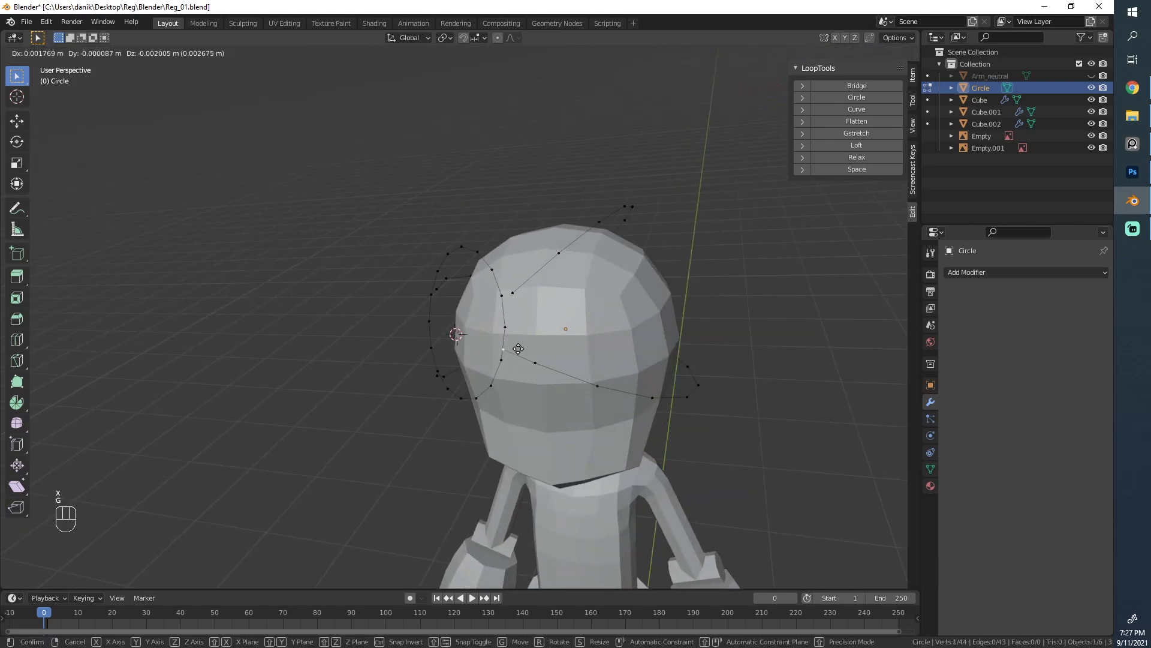
click(520, 351)
middle_drag(427, 290, 350, 284)
key(a)
scroll(590, 273, up, 1)
middle_drag(590, 274, 624, 352)
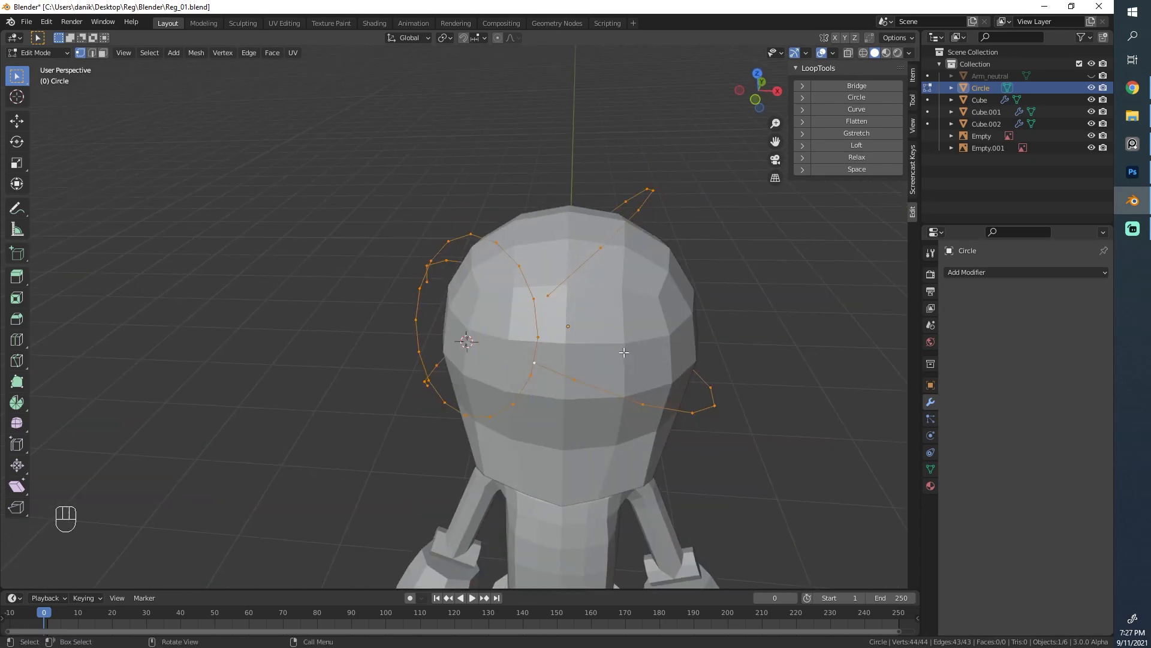
scroll(557, 285, up, 1)
scroll(628, 360, down, 1)
scroll(628, 359, up, 1)
click(577, 292)
key(g)
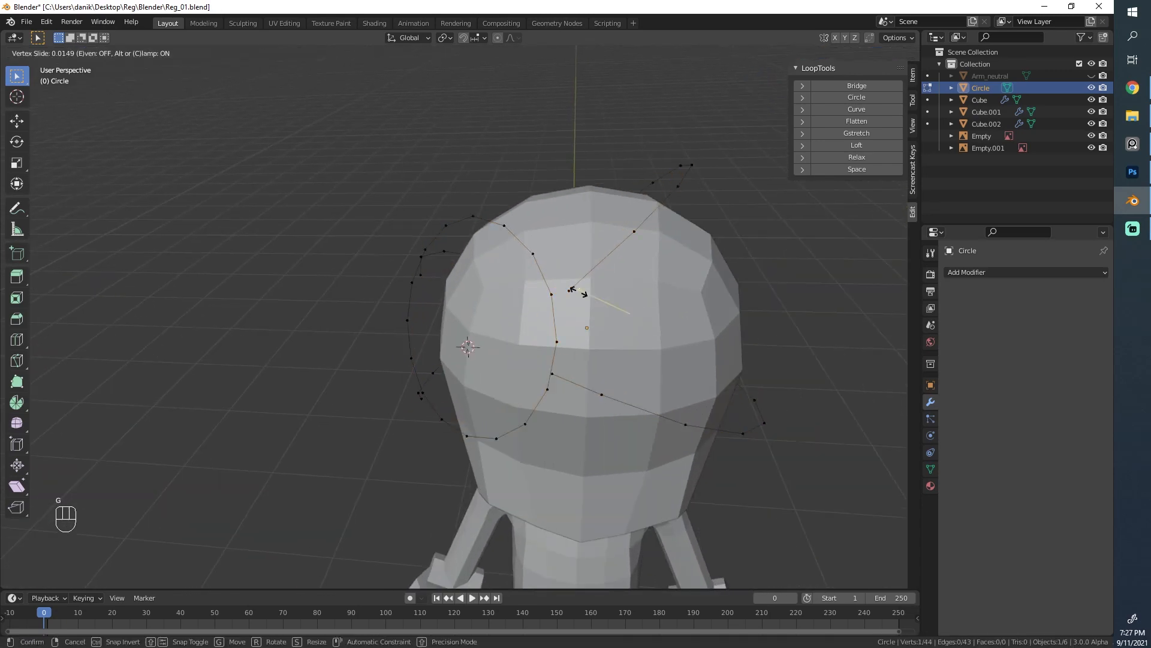
right_click(590, 277)
key(g)
key(g)
right_click(603, 281)
Subdivide the upper ring's end edge and move its loose end about -0.025 m in X, -0.006 m in Y and -0.002 m in Z
shift+click(622, 230)
right_click(622, 231)
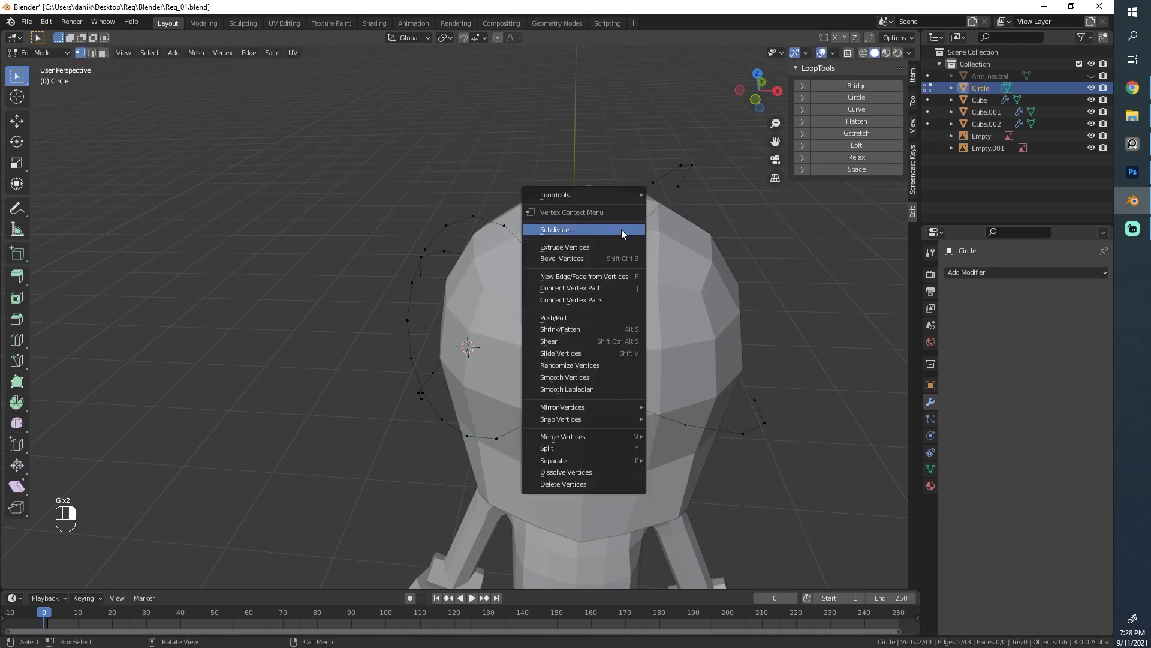
click(622, 232)
click(574, 290)
key(g)
right_click(572, 295)
key(g)
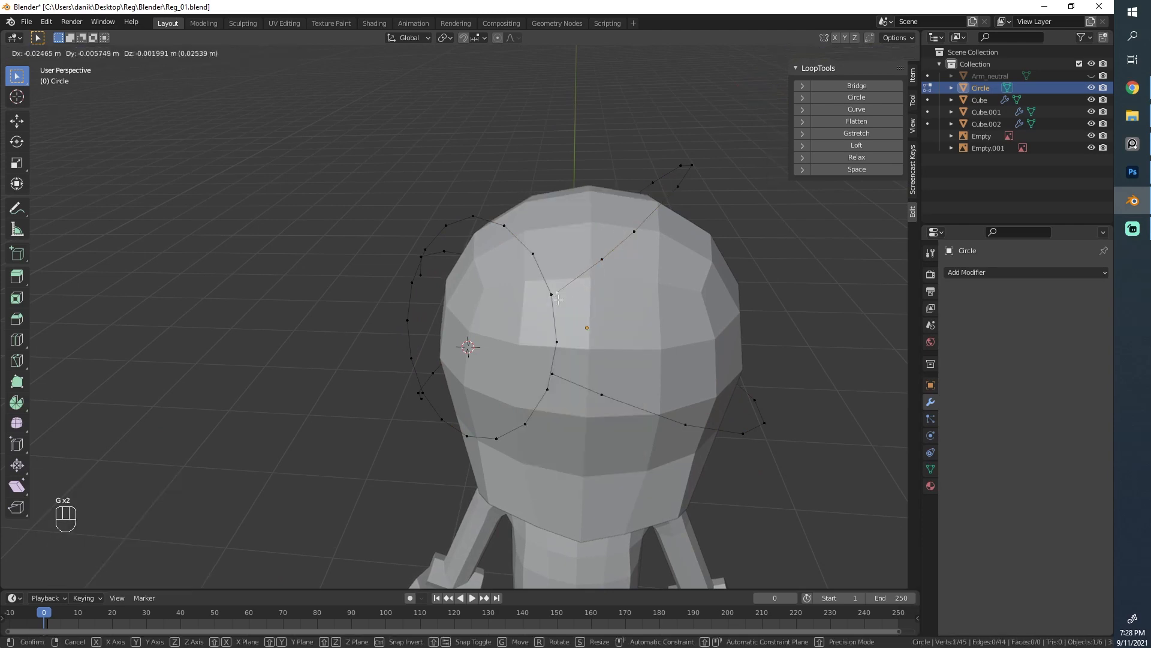
click(557, 298)
Reposition the new vertex on the upper ring, and shift the next one about 0.001 m in X, Y and Z
click(603, 260)
key(g)
click(612, 253)
click(629, 234)
key(g)
click(631, 232)
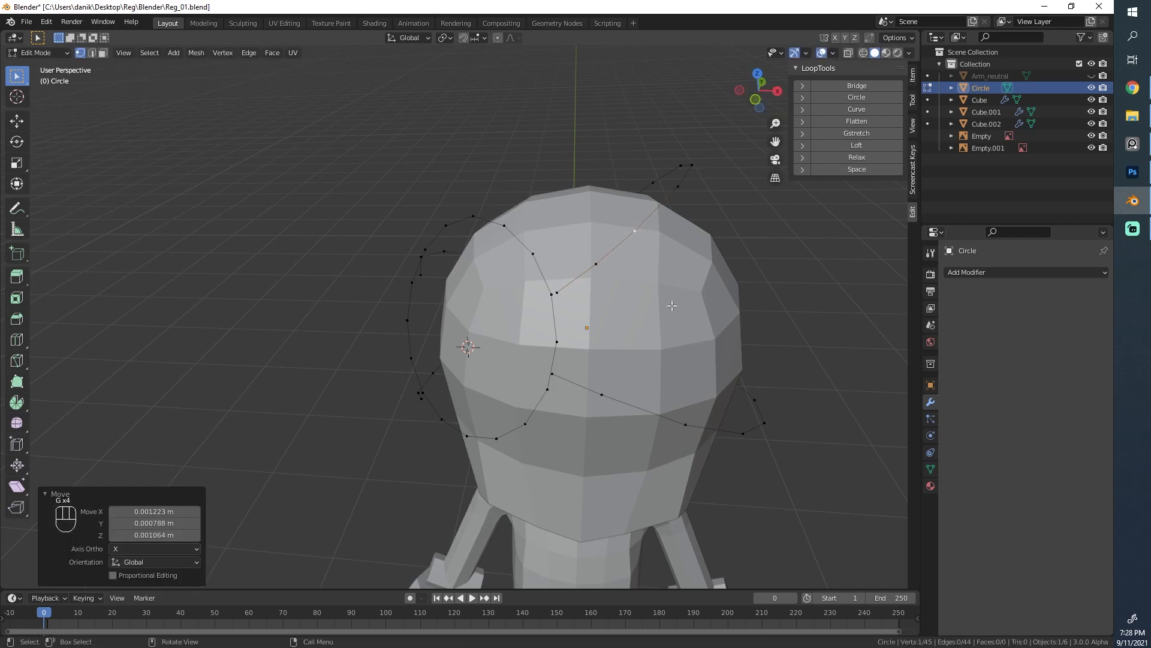
Examine the emblem circle and ring ends against the reference sketches from front and back, in wireframe and solid shading
middle_drag(641, 342, 611, 286)
alt+click(611, 286)
middle_drag(638, 222, 460, 284)
scroll(767, 313, down, 2)
key(z)
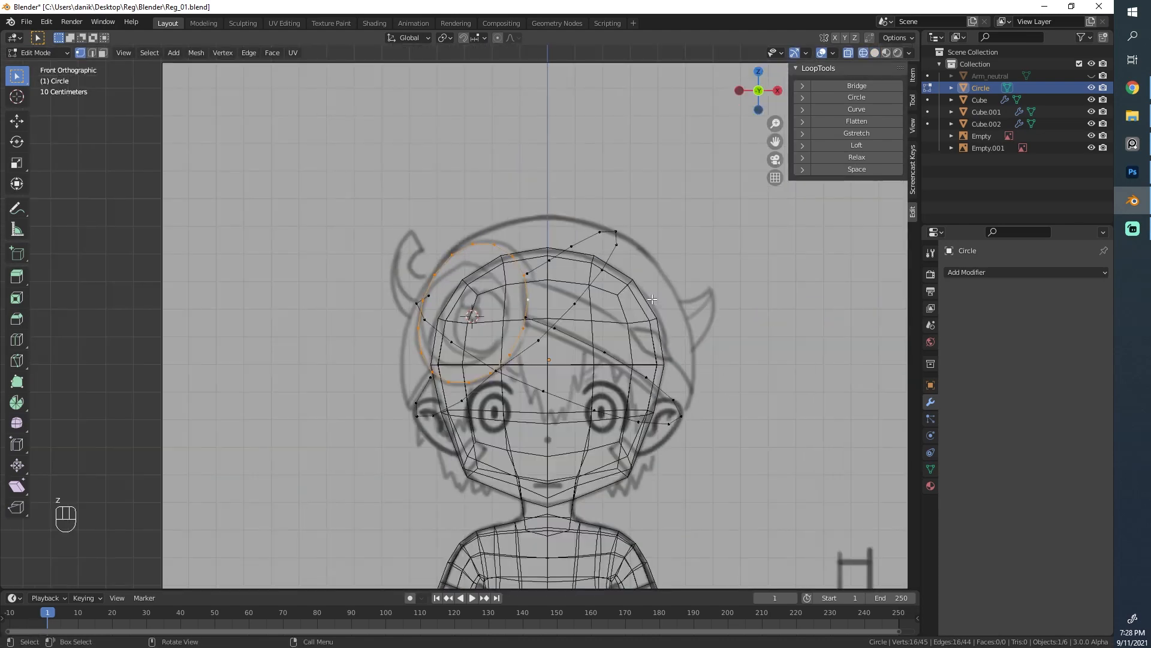
key(z)
mouse_move(510, 336)
middle_down()
mouse_move(723, 373)
mouse_move(756, 360)
mouse_move(609, 339)
mouse_move(544, 356)
mouse_move(493, 437)
mouse_move(476, 420)
mouse_move(466, 336)
mouse_move(555, 255)
mouse_move(506, 243)
mouse_move(476, 264)
middle_up()
key(z)
mouse_move(624, 282)
middle_down()
mouse_move(548, 267)
mouse_move(511, 233)
mouse_move(614, 218)
mouse_move(540, 206)
mouse_move(542, 237)
middle_up()
key(z)
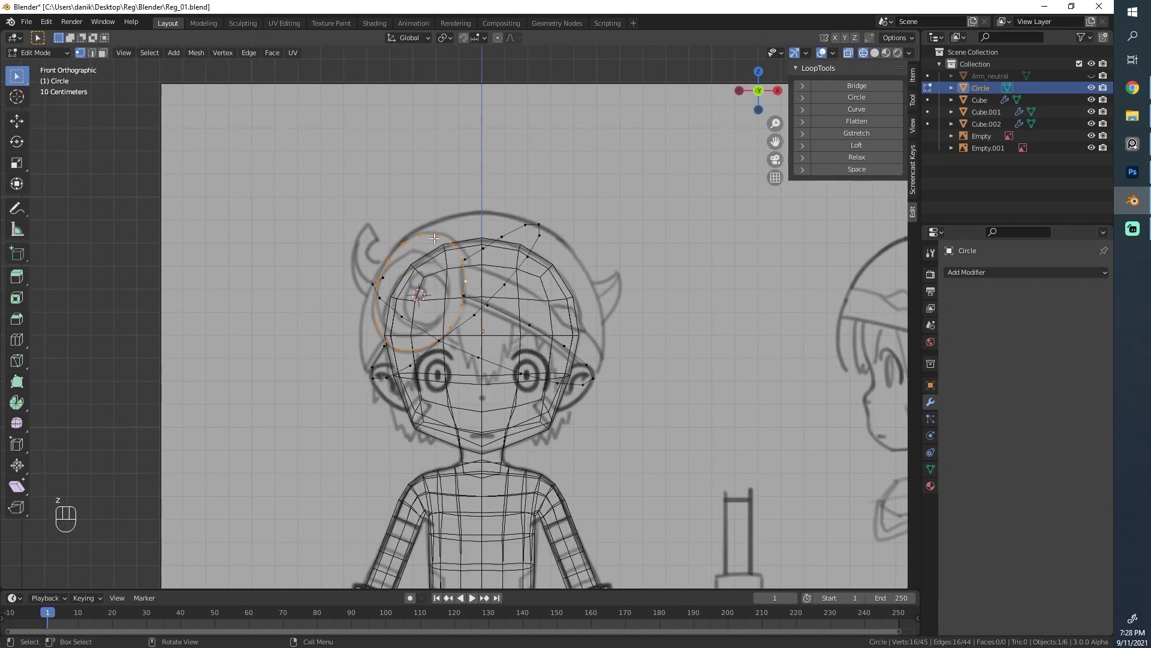
scroll(434, 239, down, 6)
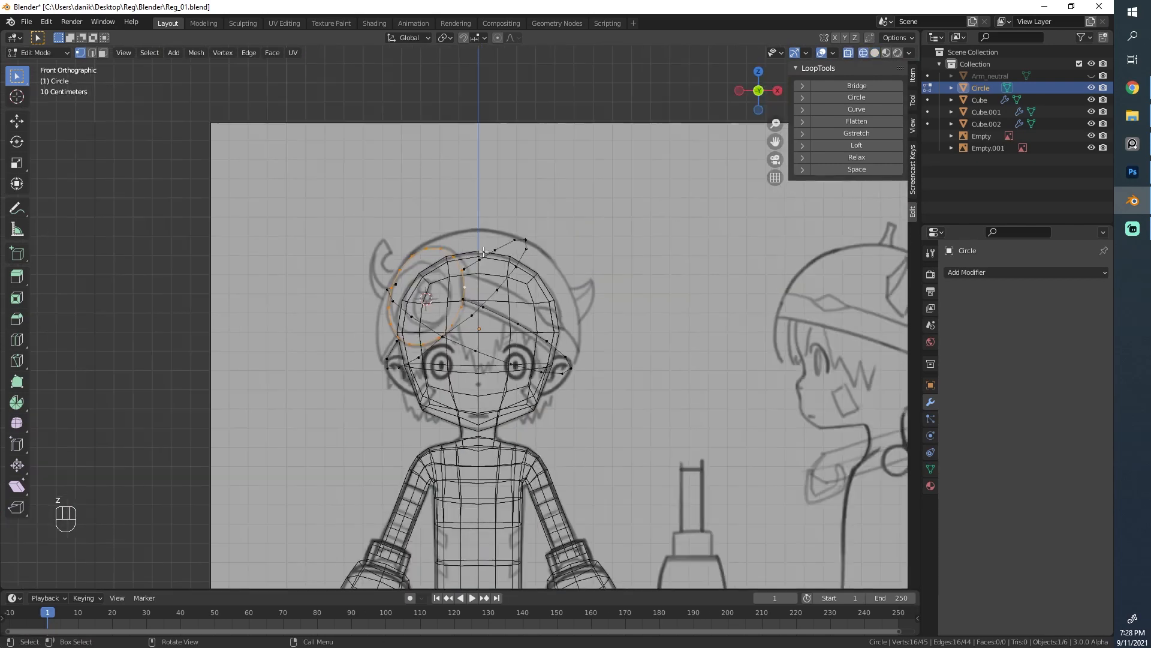
key(z)
mouse_move(434, 238)
middle_down()
mouse_move(479, 347)
mouse_move(576, 383)
mouse_move(603, 353)
mouse_move(591, 395)
mouse_move(642, 373)
mouse_move(380, 356)
middle_up()
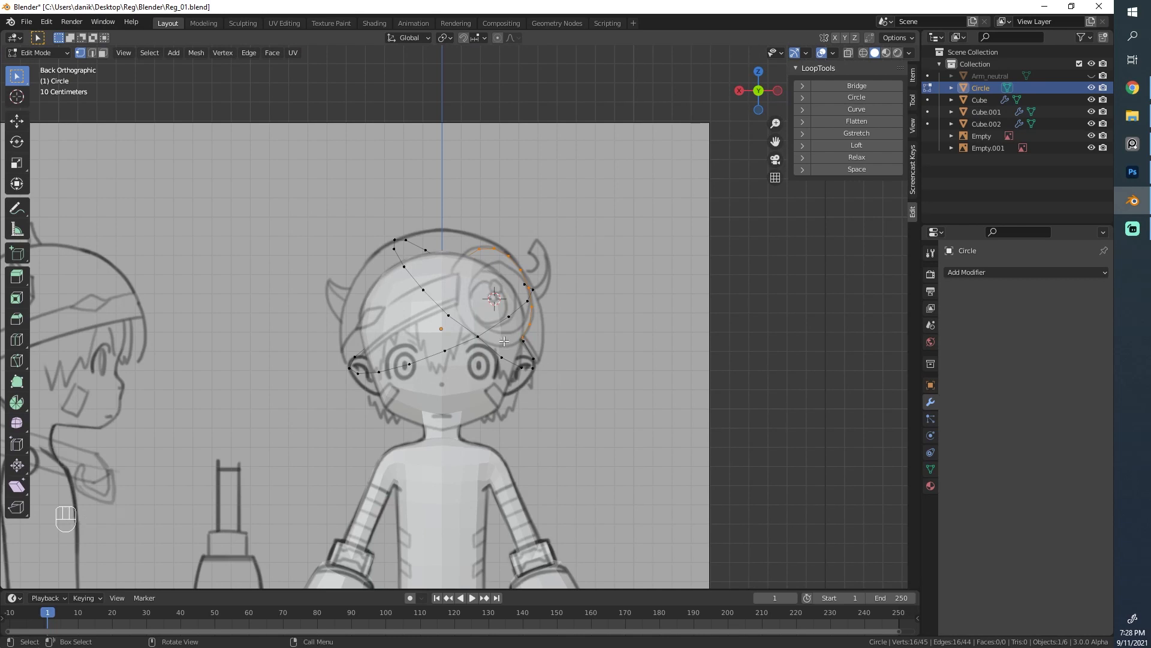
Delete the vertex where the rings cross at the back of the head and two vertices beside it
middle_drag(503, 341, 504, 309)
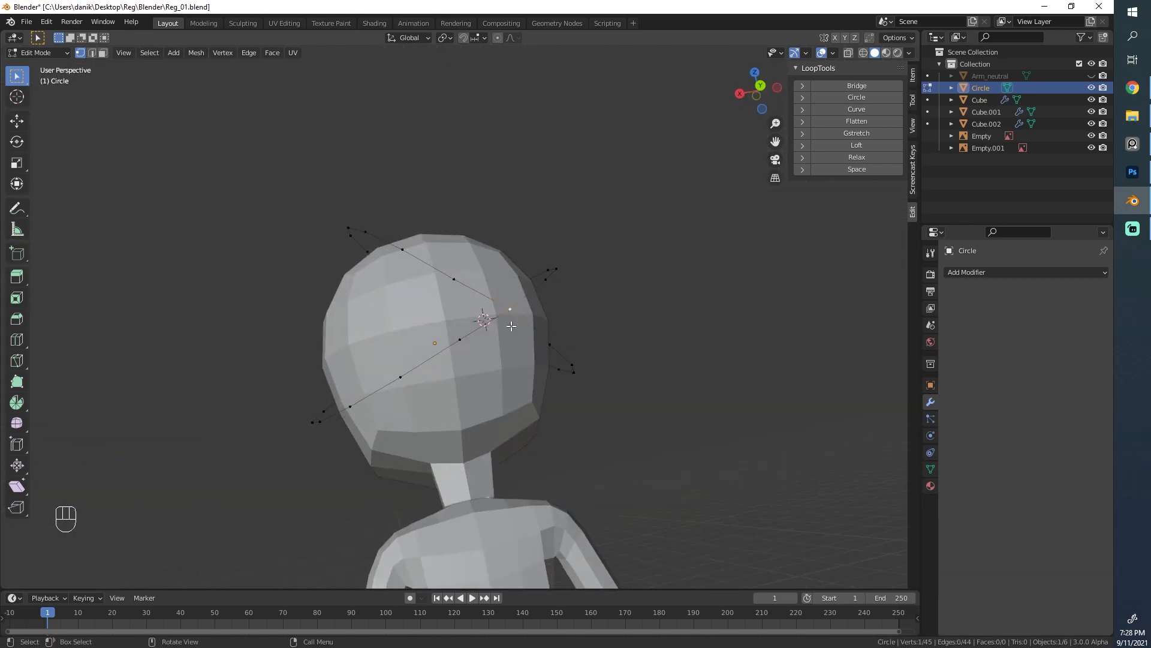
key(x)
click(511, 325)
click(460, 339)
shift+click(545, 340)
key(x)
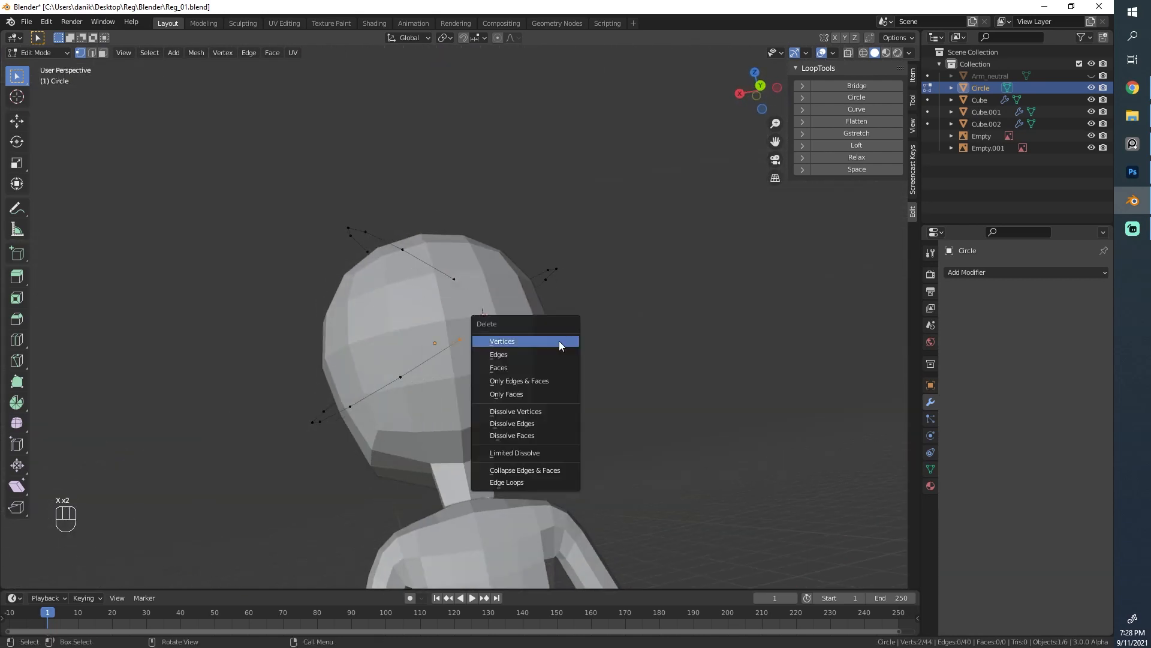
click(559, 340)
Reposition the loose ring ends at the back, and move the adjacent lower vertex about 0.006 m in X, -0.008 m in Y and -0.027 m in Z
middle_drag(489, 423, 516, 473)
click(462, 447)
middle_drag(462, 447, 465, 373)
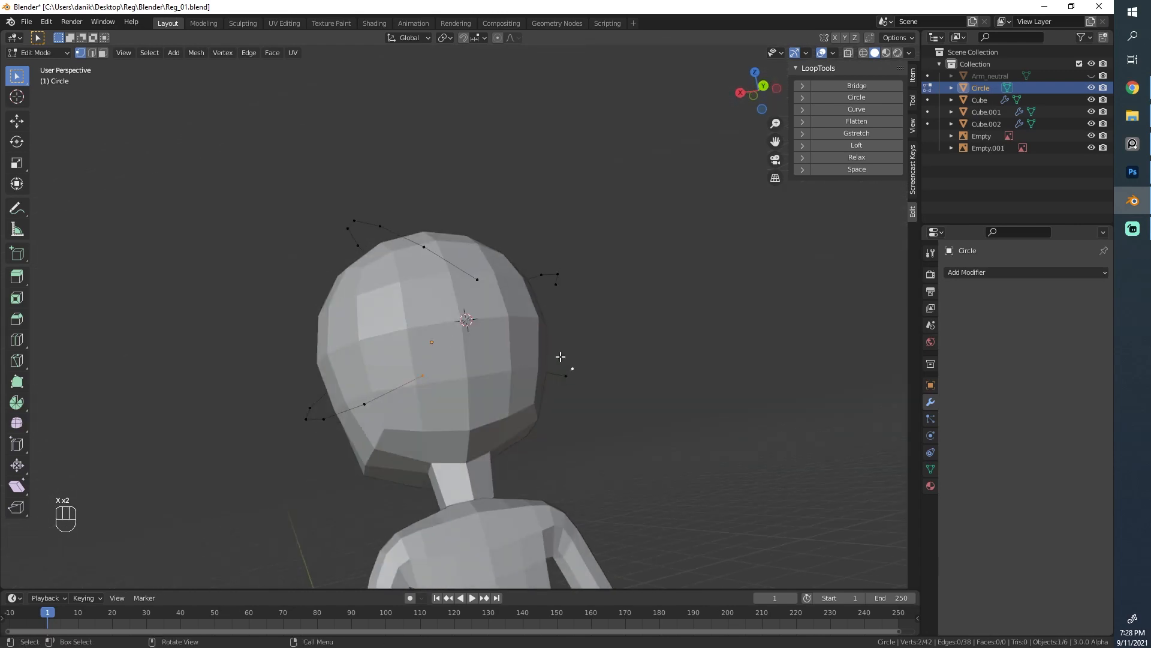
middle_drag(561, 357, 491, 361)
key(g)
click(482, 374)
click(318, 388)
key(g)
click(320, 397)
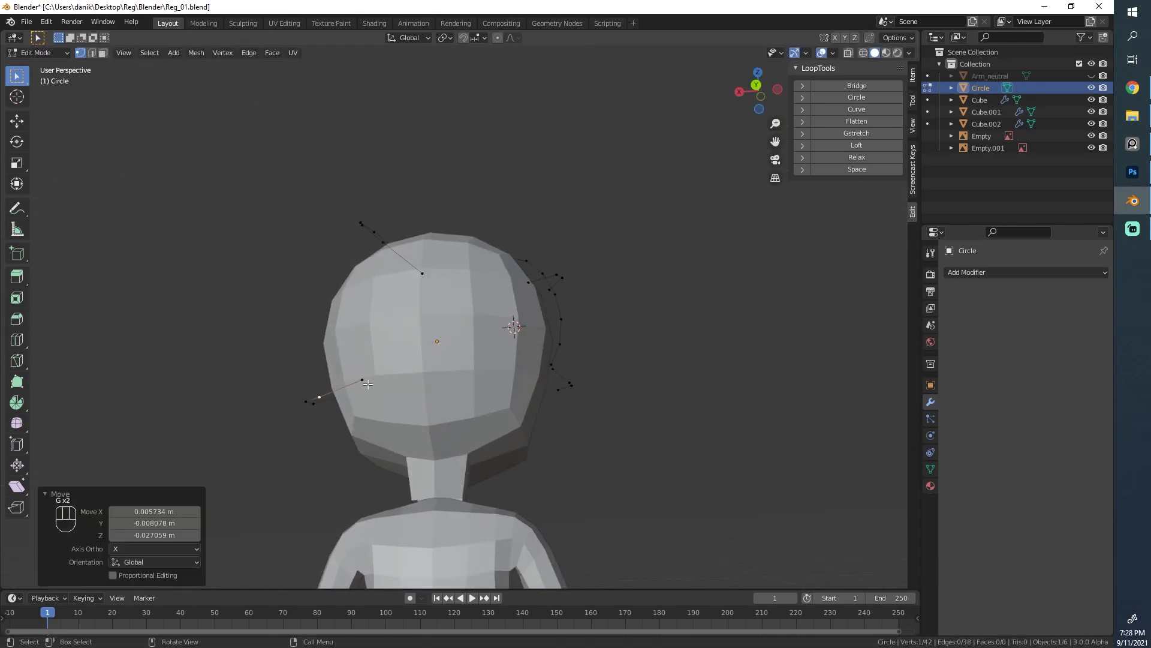
Move the lower back ring vertex about 0.009 m in X, -0.008 m in Y and -0.029 m in Z
key(g)
key(g)
click(366, 372)
middle_drag(516, 384, 594, 427)
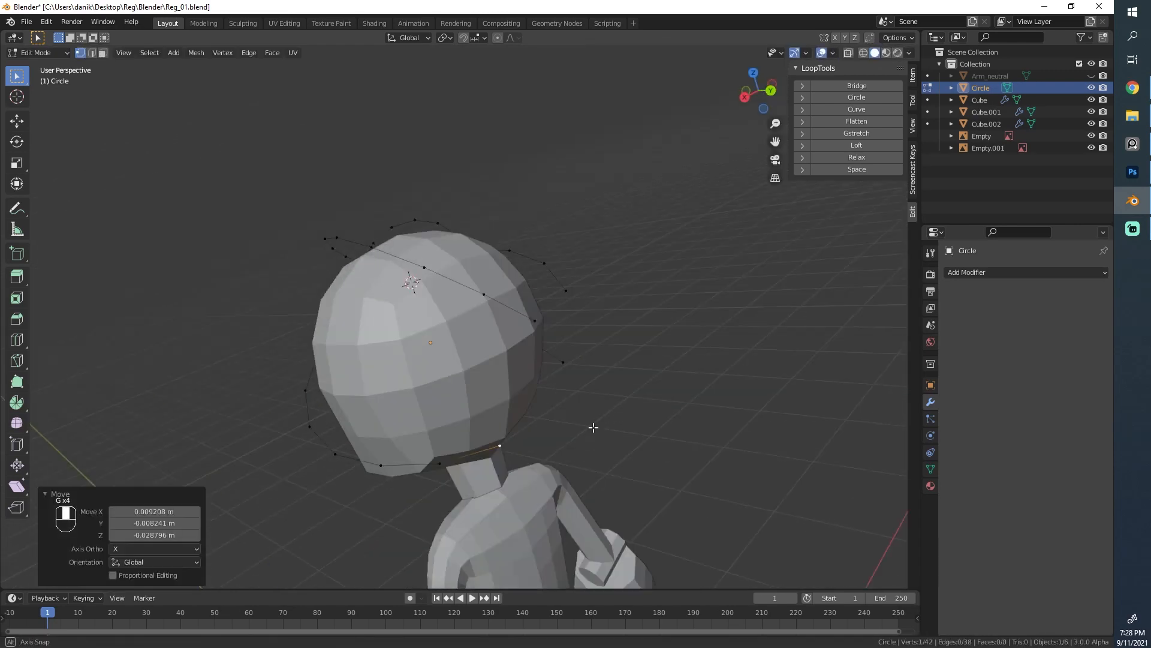
Select the lower ring's vertex beside the middle of the head in side view and raise it slightly to smooth the curve
scroll(594, 426, down, 3)
middle_drag(515, 437, 508, 414)
scroll(508, 414, up, 3)
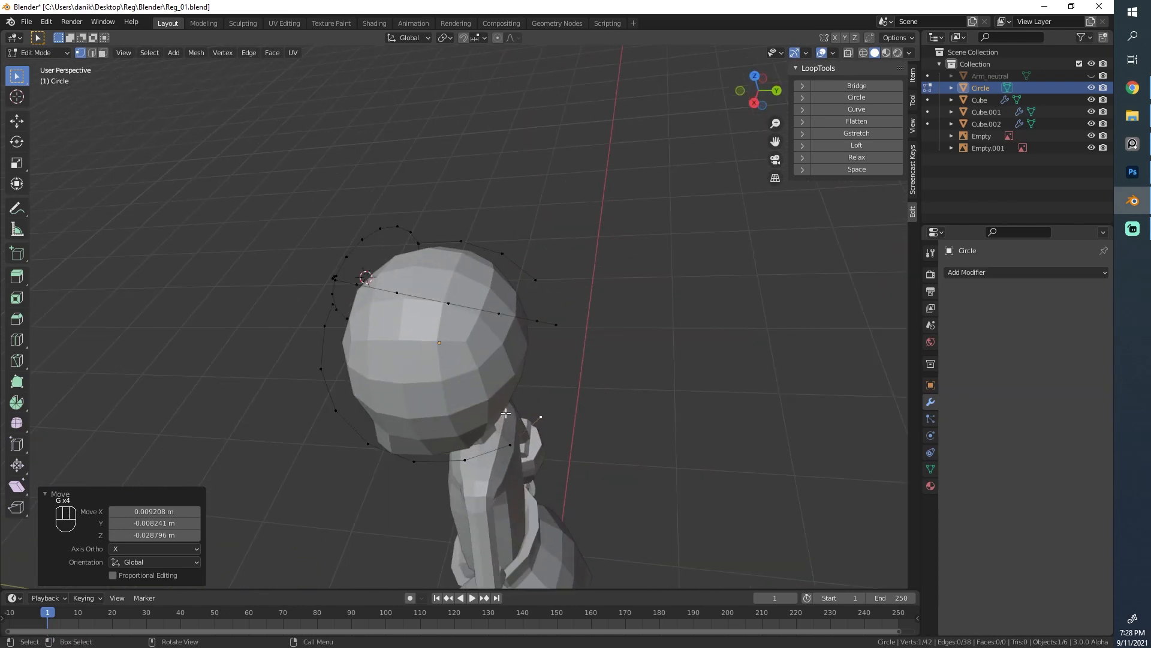
middle_drag(444, 439, 640, 309)
key(KP_3)
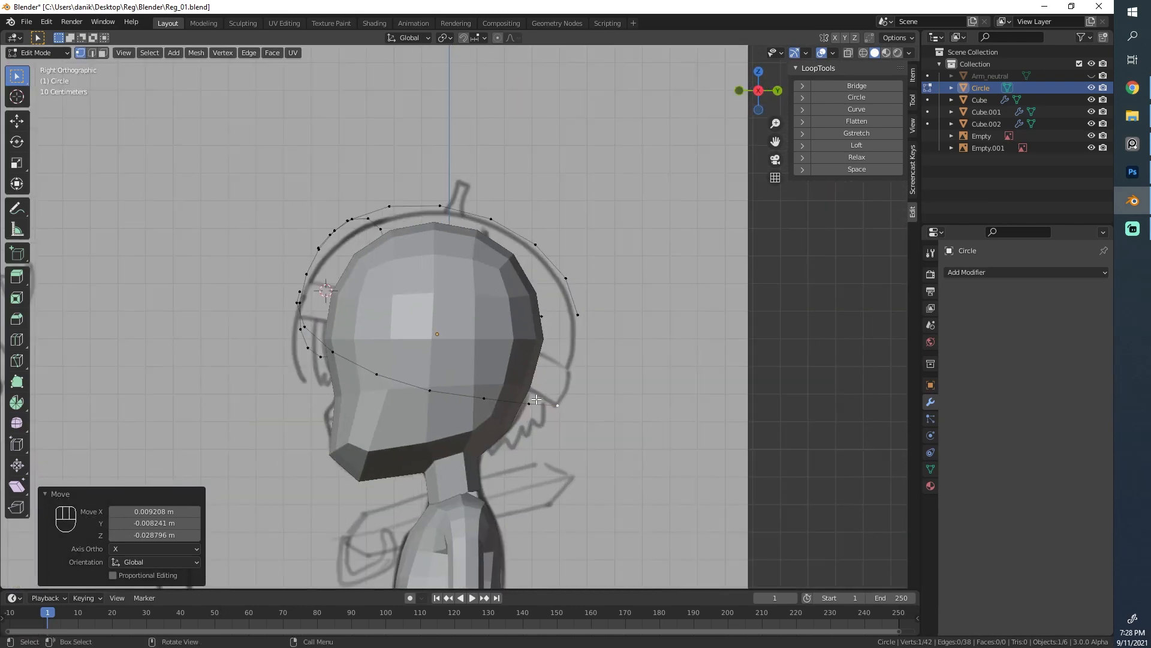
click(385, 378)
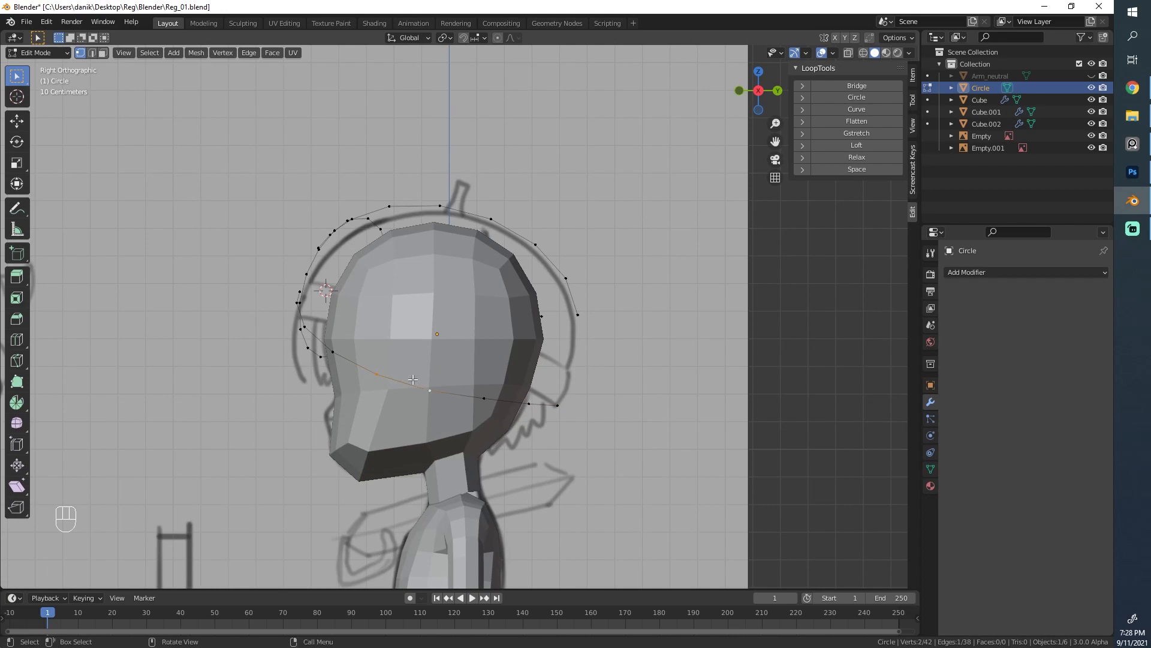
key(g)
click(431, 358)
Raise the next lower ring vertices toward the face, moving the front one about 0.004 m in Z
click(396, 378)
key(g)
click(385, 371)
click(306, 323)
click(336, 345)
key(g)
click(336, 344)
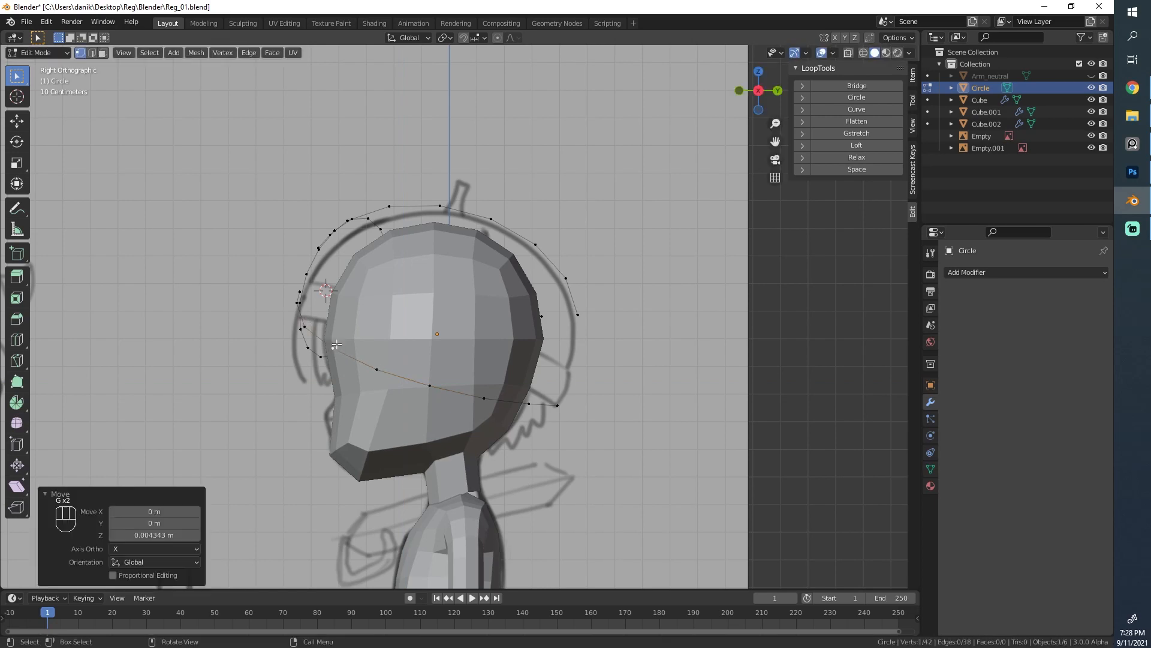
Try to subdivide between the two loose lower ring ends at the back of the head without a joining edge
middle_drag(568, 317, 402, 311)
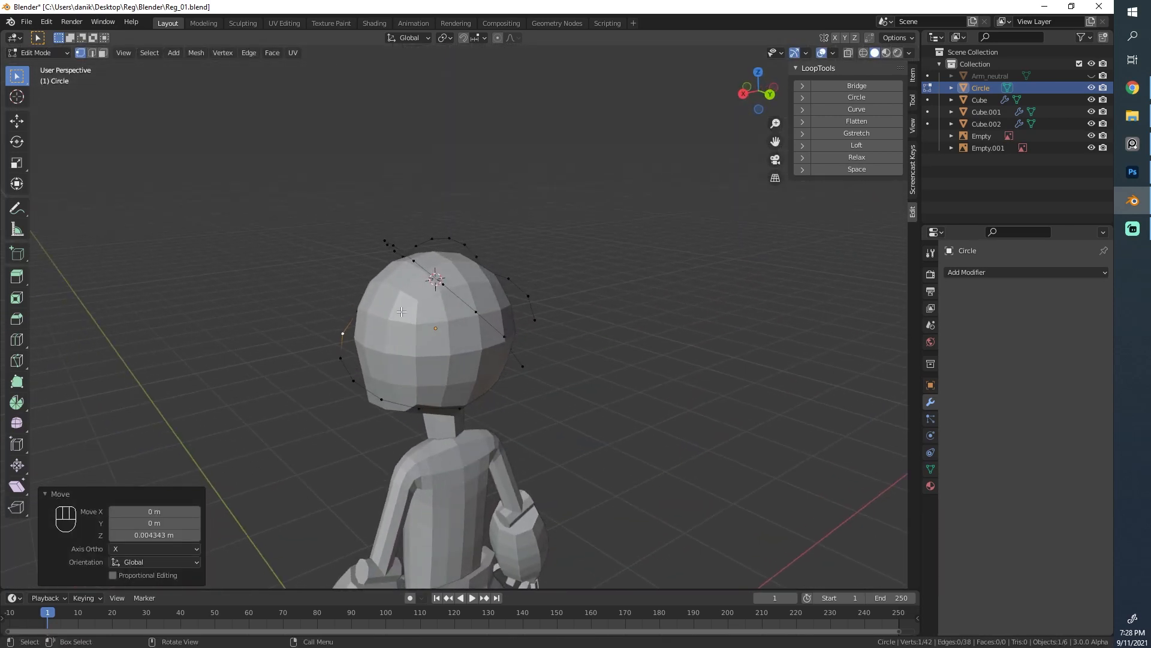
middle_drag(430, 409, 375, 342)
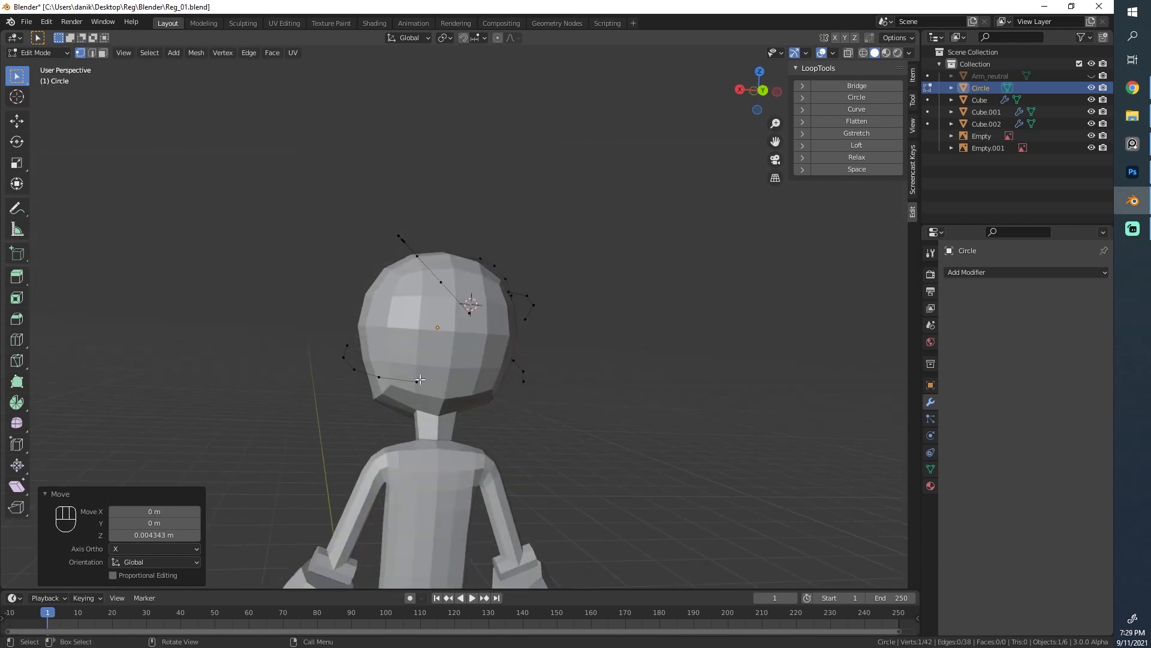
middle_drag(437, 382, 452, 358)
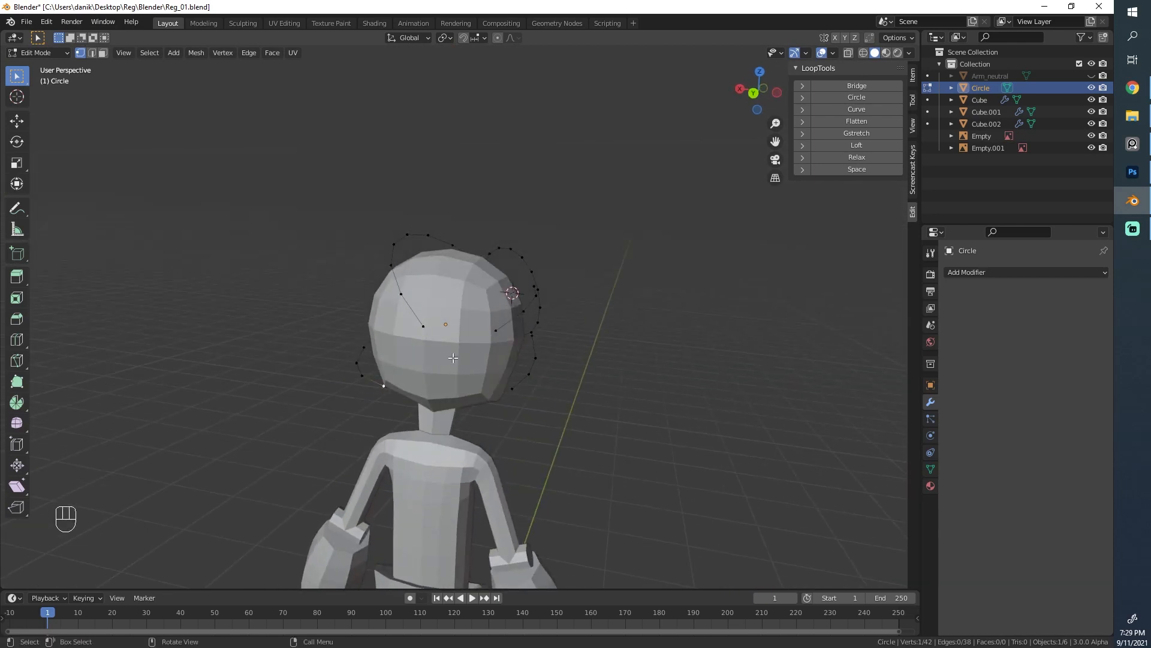
middle_drag(332, 325, 356, 314)
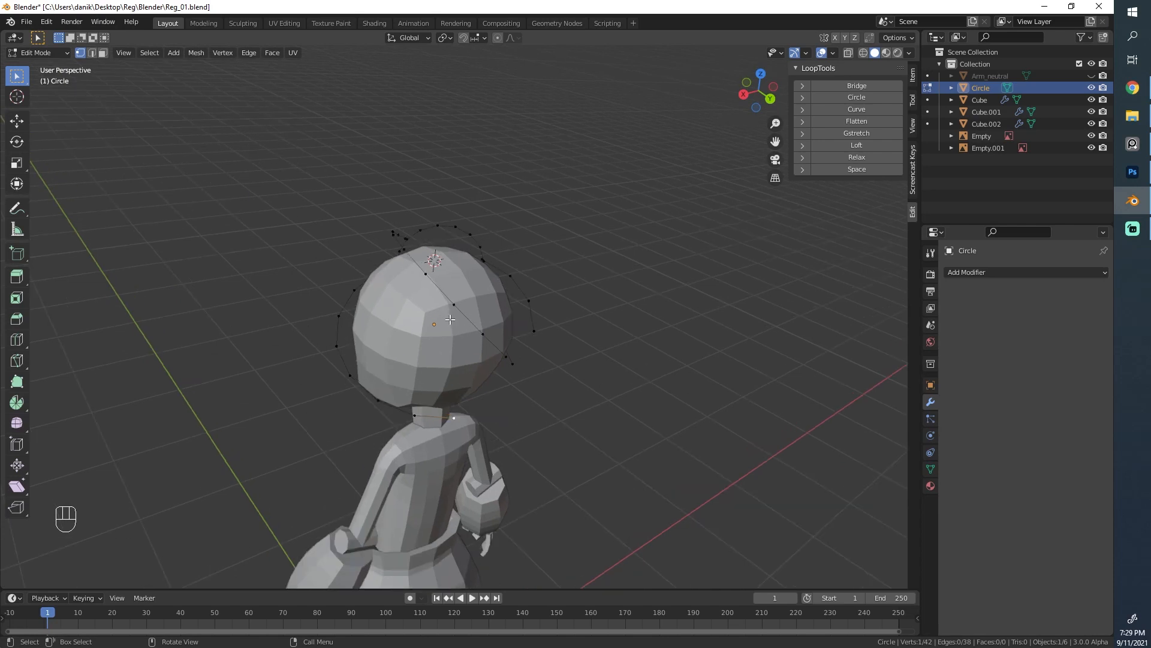
middle_drag(409, 268, 492, 358)
right_click(502, 361)
click(502, 362)
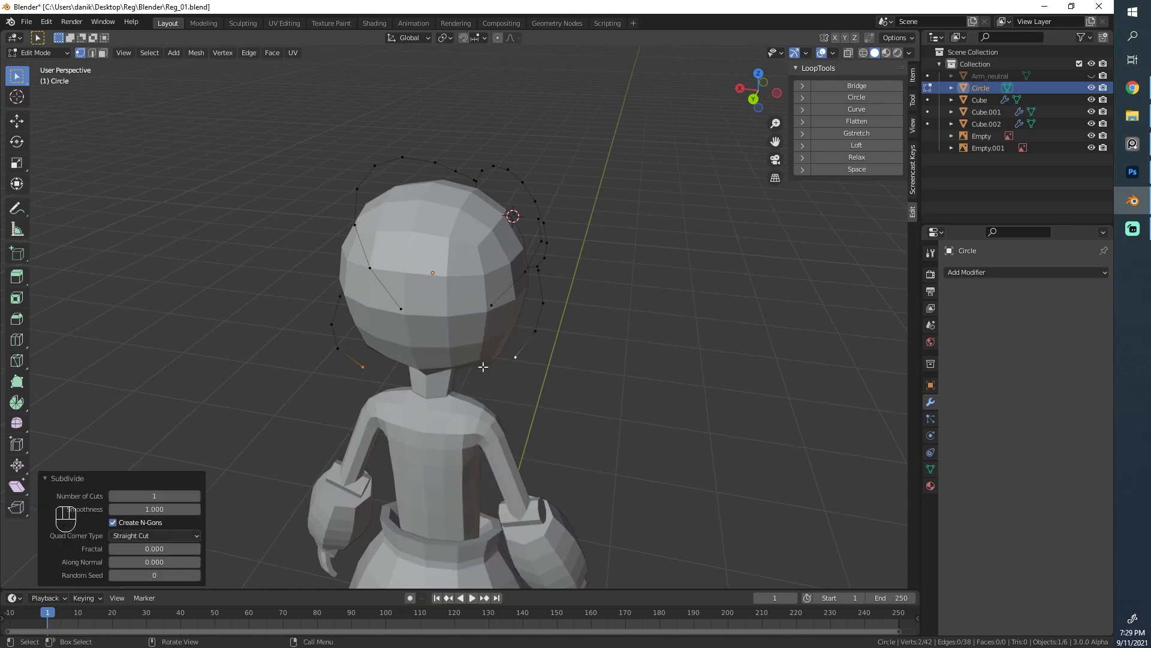
click(460, 367)
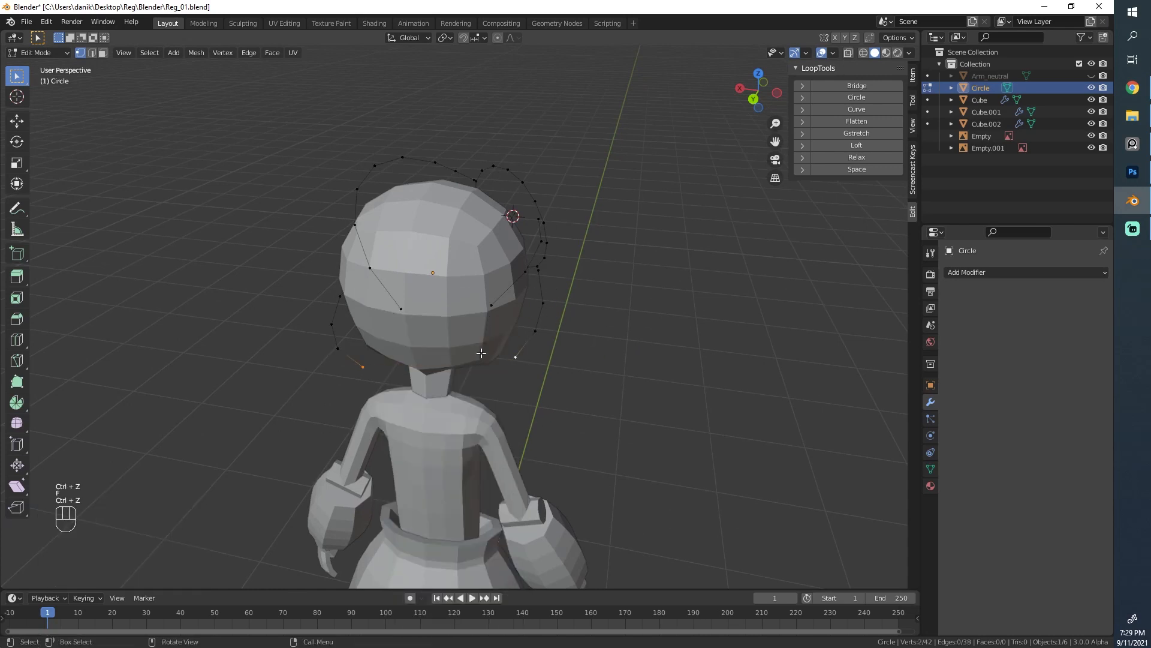
Join the two loose lower ring ends with a new edge and try a one-cut subdivision with a repositioned middle vertex
middle_drag(481, 353, 514, 289)
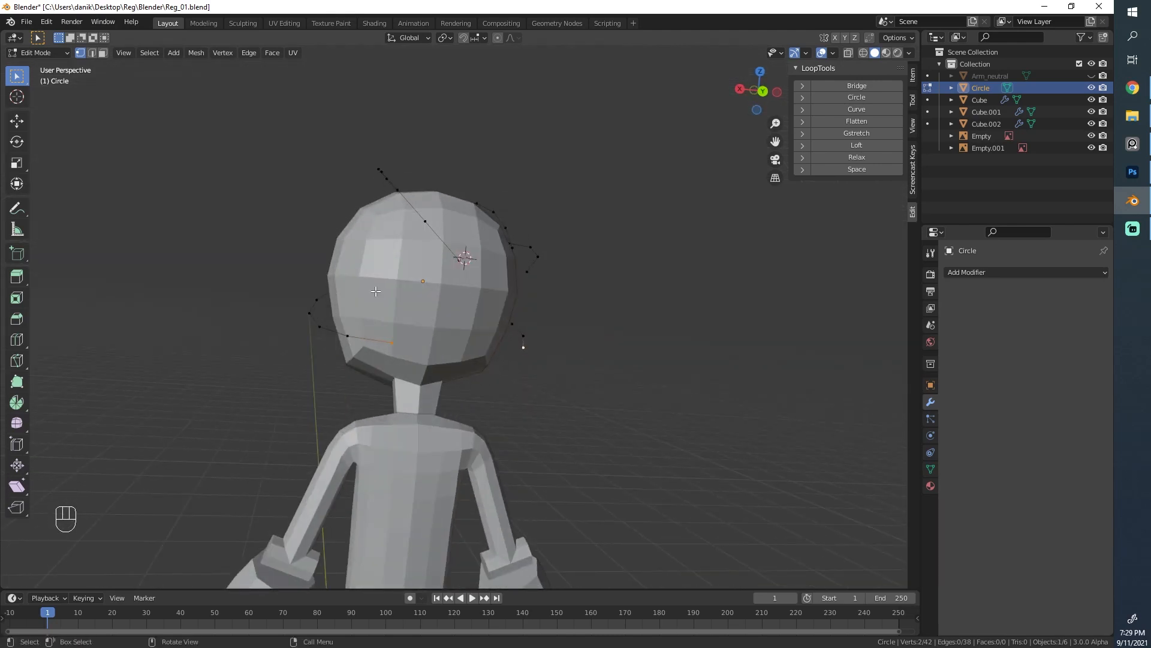
middle_drag(376, 291, 344, 400)
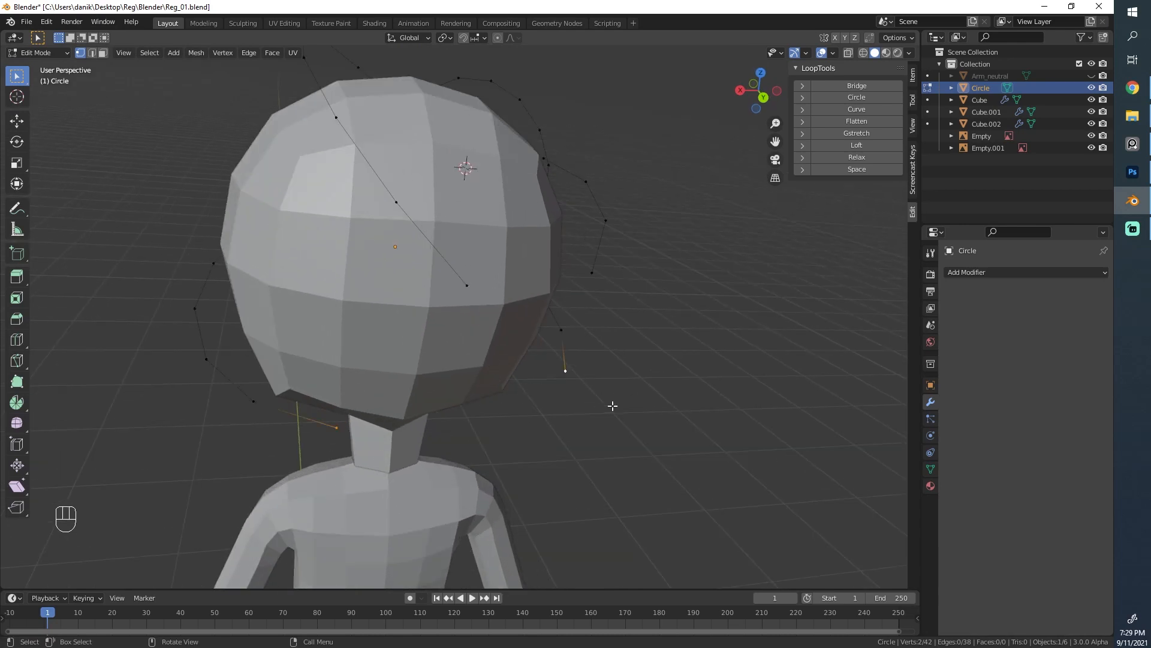
right_click(445, 396)
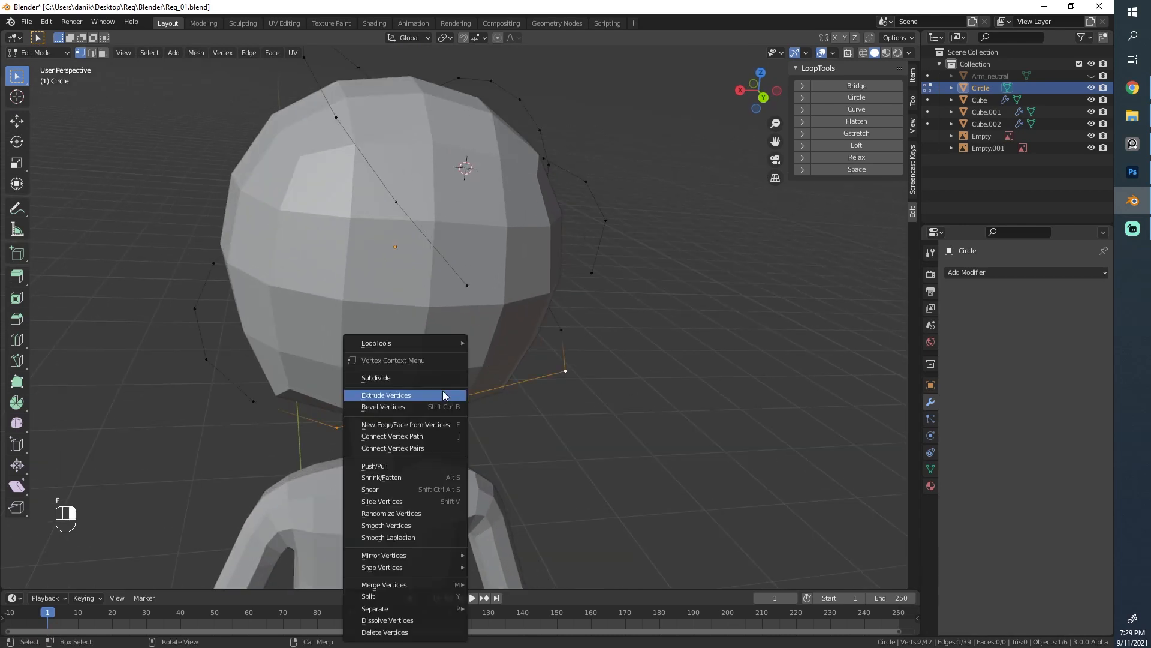
click(452, 378)
click(485, 436)
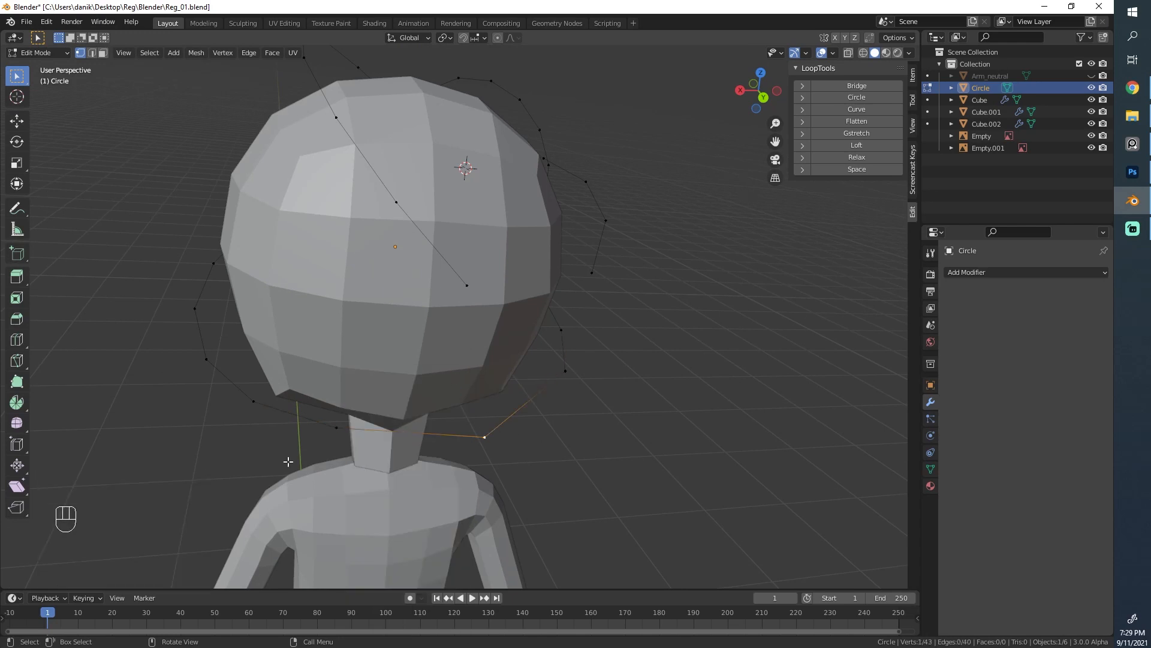
Undo the one-cut subdivision and its vertex move, keeping the joining edge, and subdivide that edge with three cuts
right_click(503, 421)
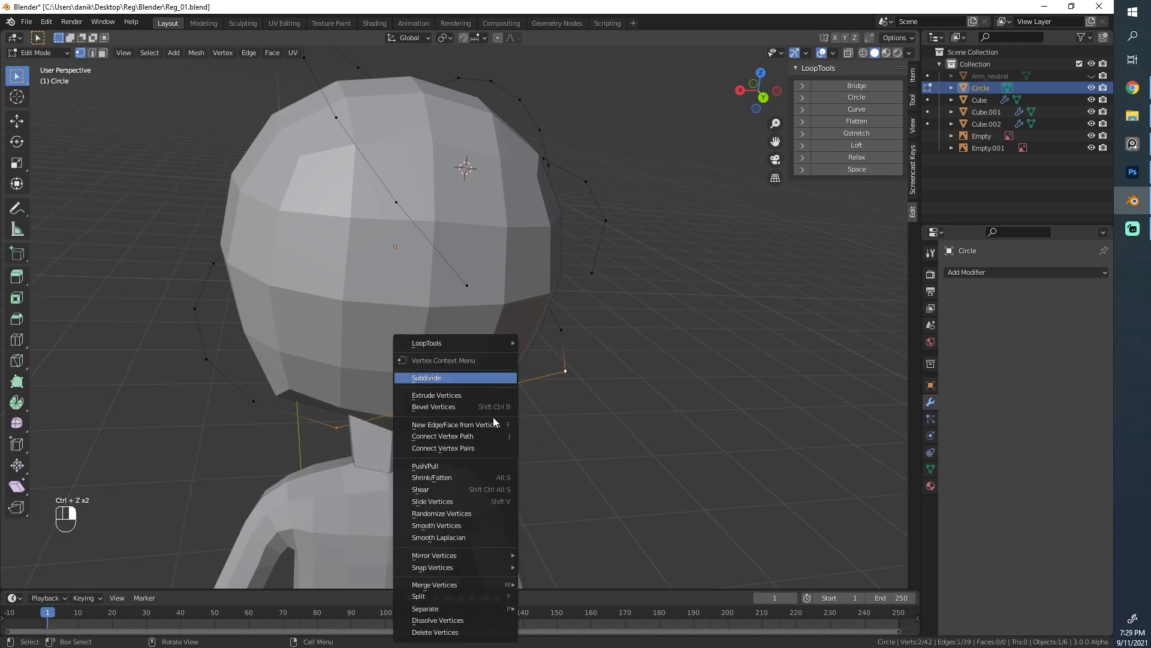
click(480, 380)
middle_drag(480, 380, 197, 553)
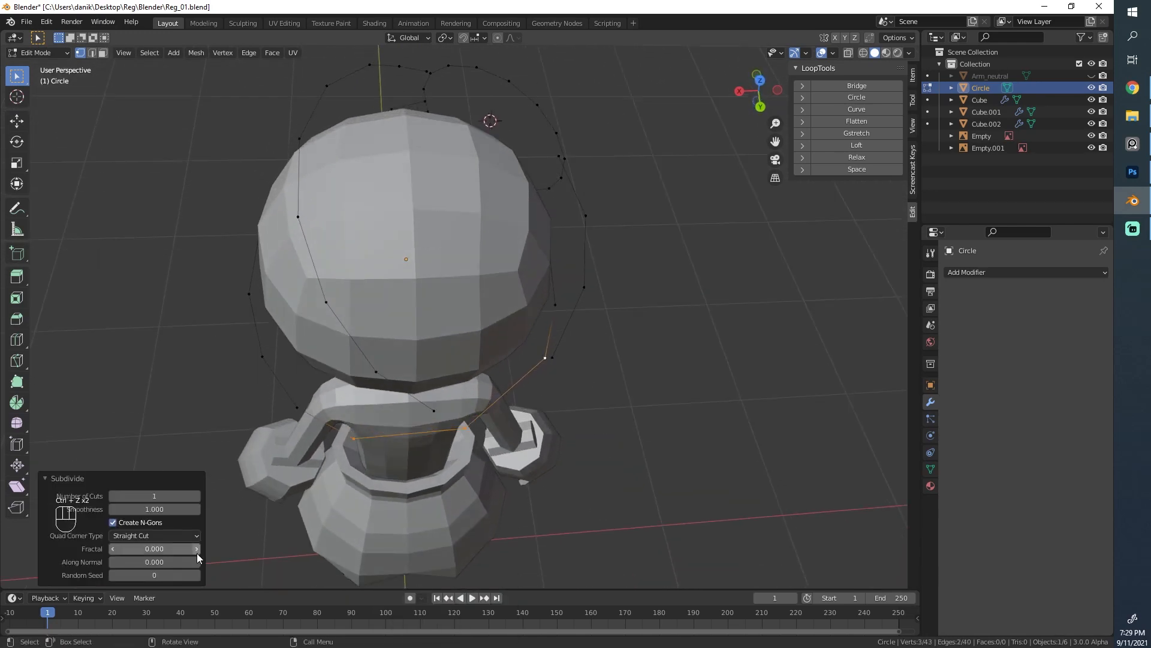
click(198, 496)
middle_drag(198, 499, 527, 407)
Select the lower ring's arc around the back of the head and smooth it with LoopTools Relax, Space and Relax again
click(238, 379)
middle_drag(780, 333, 622, 306)
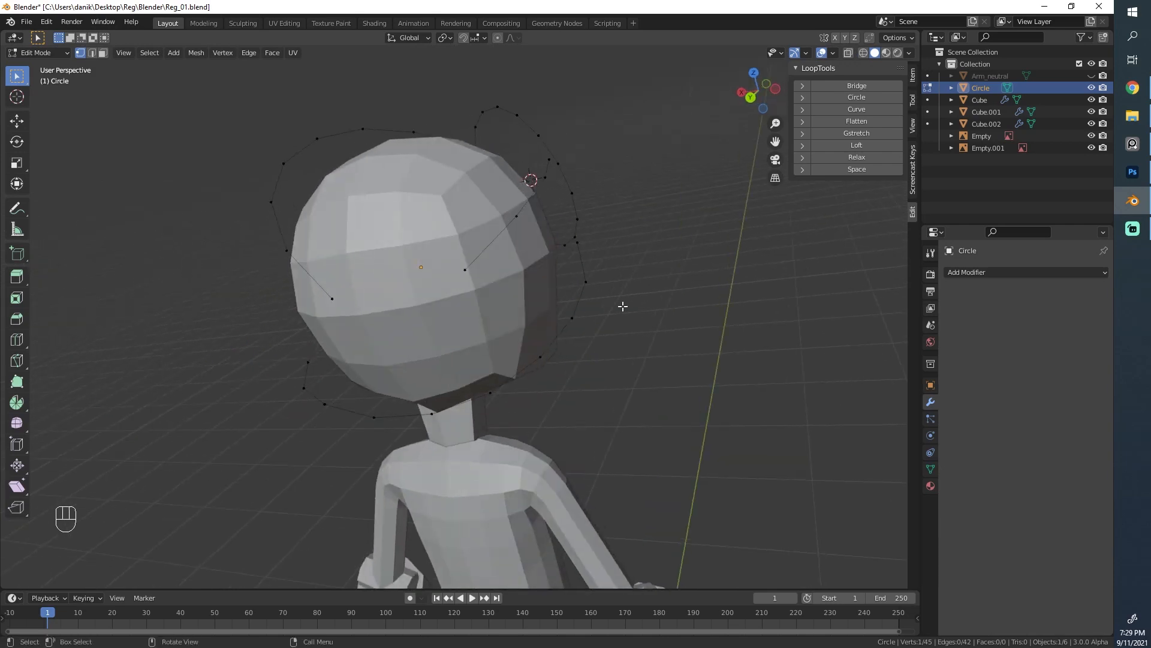
ctrl+click(566, 275)
middle_drag(437, 360, 396, 317)
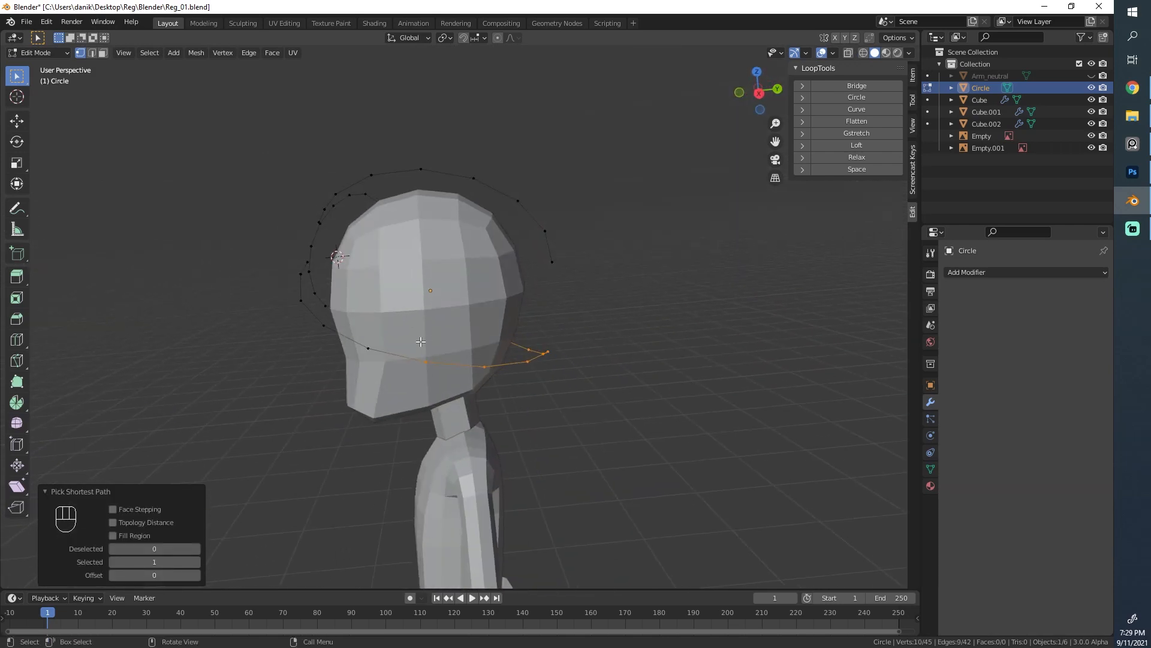
shift+click(368, 349)
middle_drag(497, 336, 576, 324)
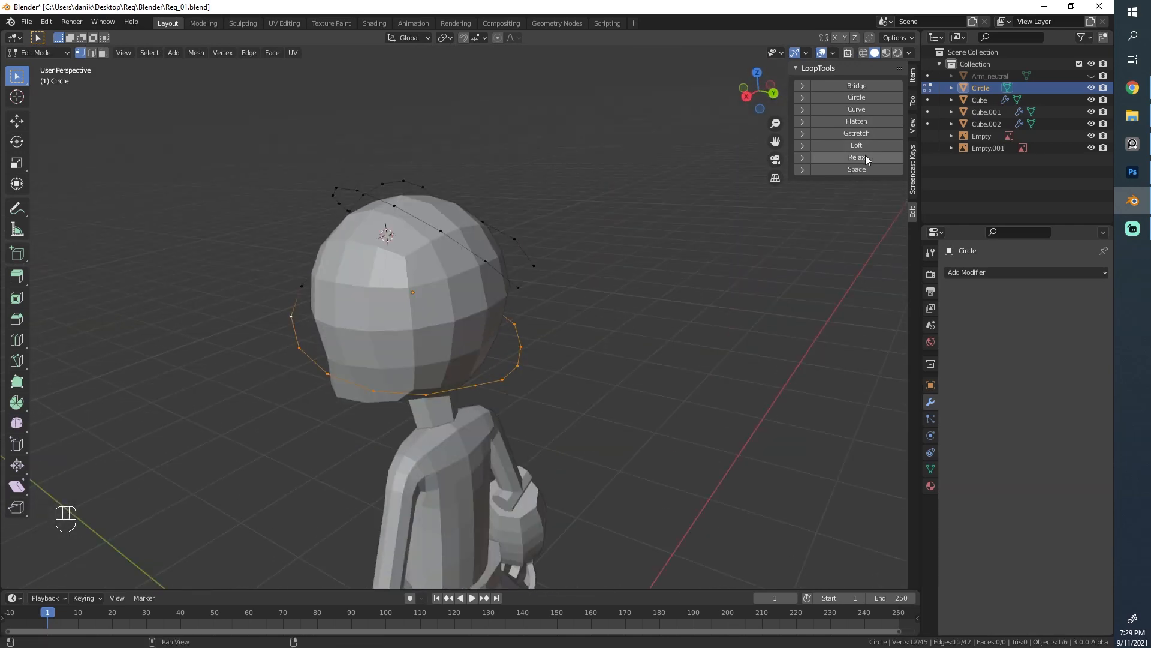
click(865, 156)
middle_drag(719, 303, 826, 216)
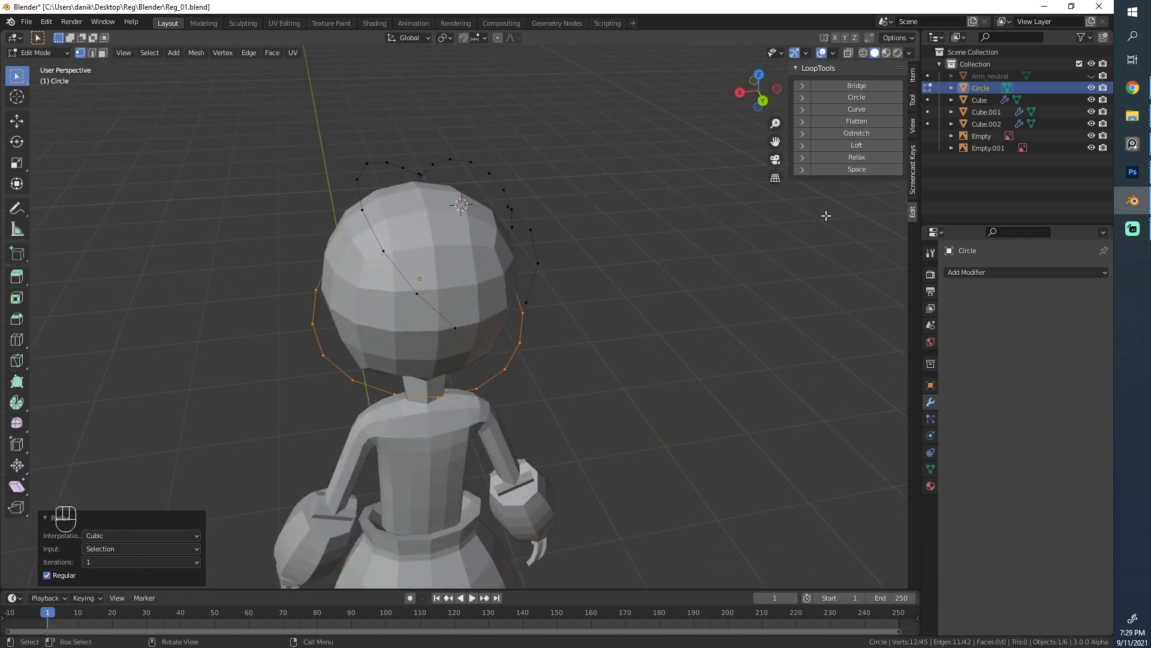
click(862, 172)
click(865, 156)
Select the whole lower ring up to the emblem circle, apply LoopTools Relax and Space to it, and deselect everything
middle_drag(681, 310, 580, 312)
scroll(718, 237, down, 2)
mouse_move(719, 238)
middle_down()
mouse_move(632, 298)
mouse_move(535, 285)
middle_up()
scroll(535, 284, up, 3)
scroll(535, 284, up, 1)
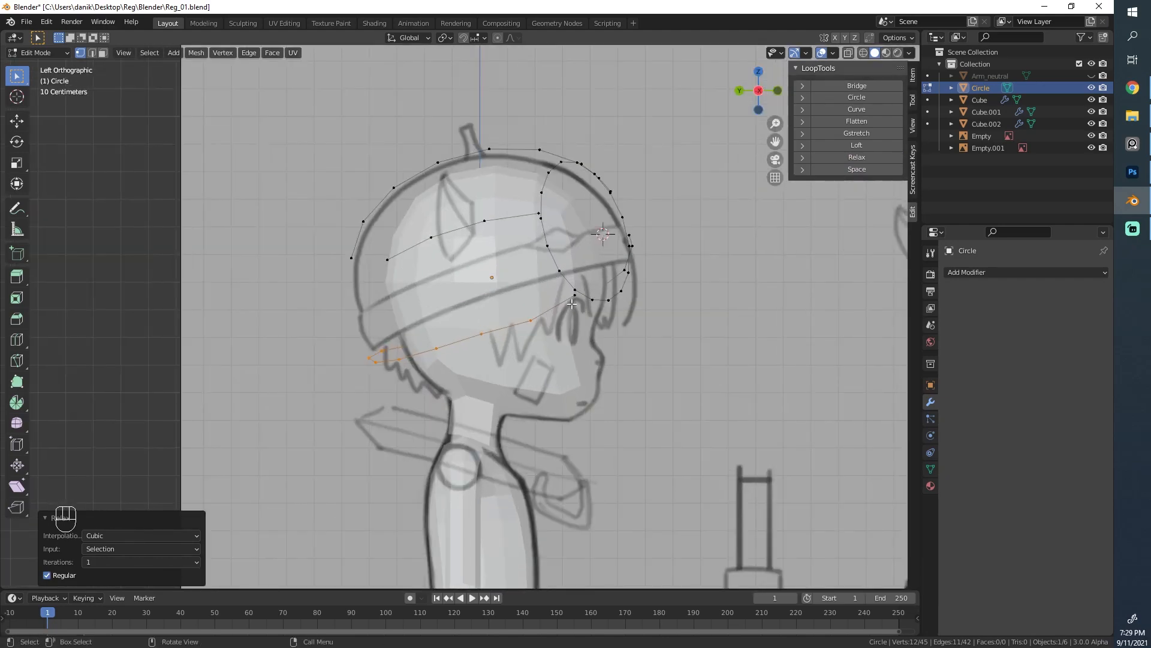
alt+click(553, 304)
middle_drag(644, 261, 636, 263)
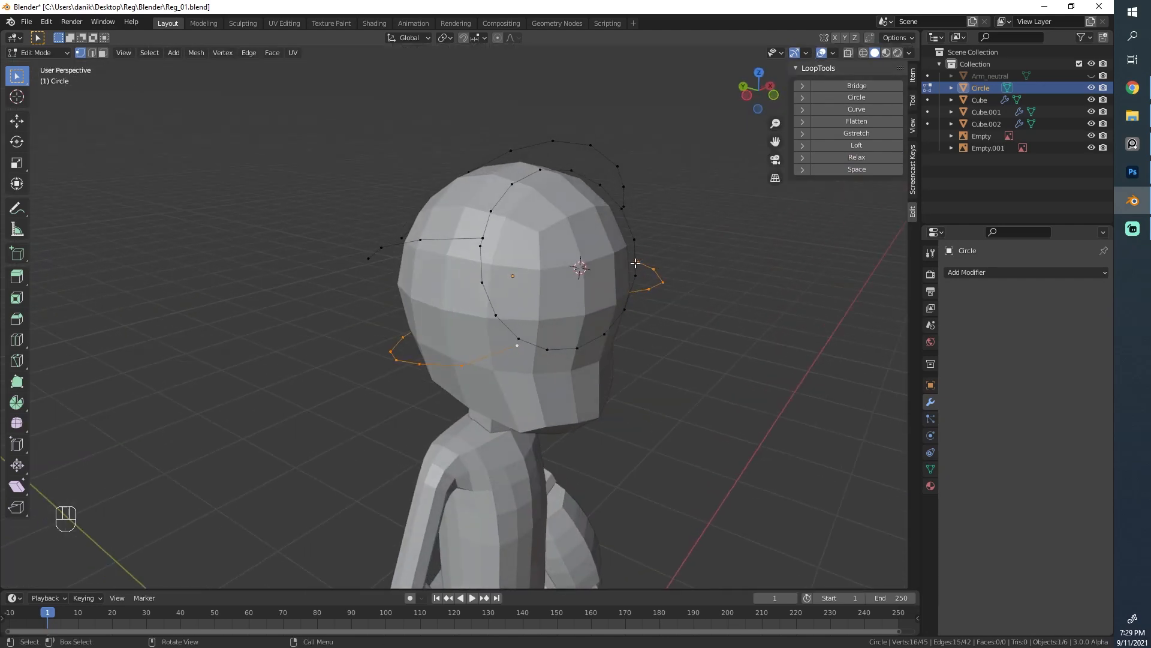
click(851, 158)
click(854, 168)
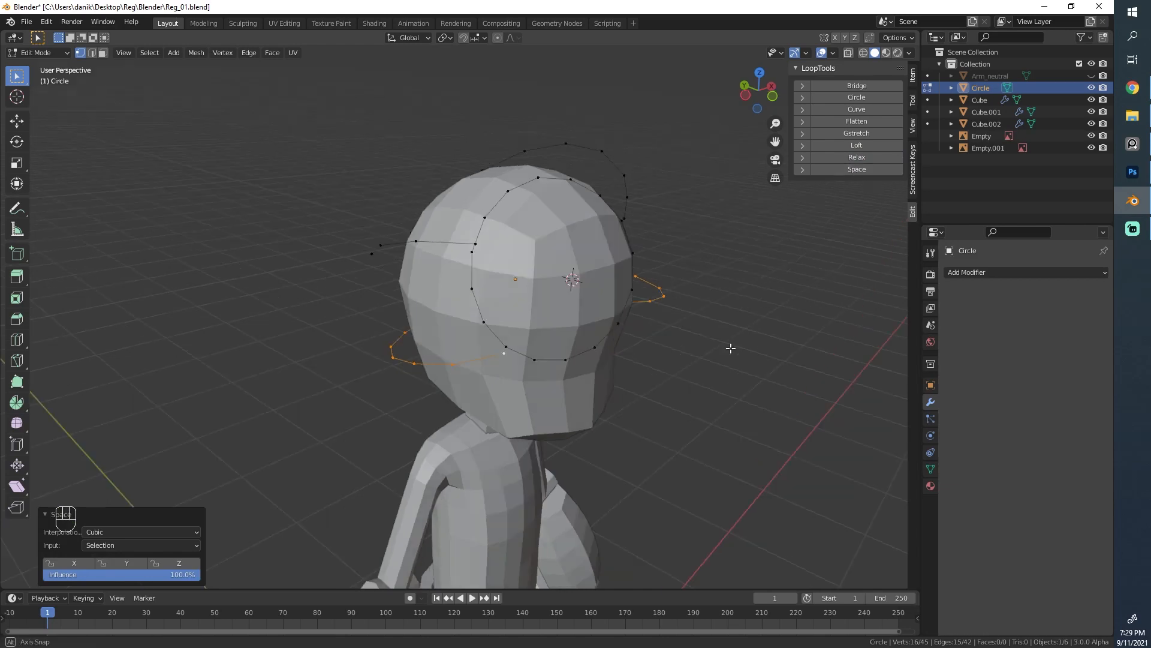
middle_drag(732, 347, 430, 361)
key(alt+a)
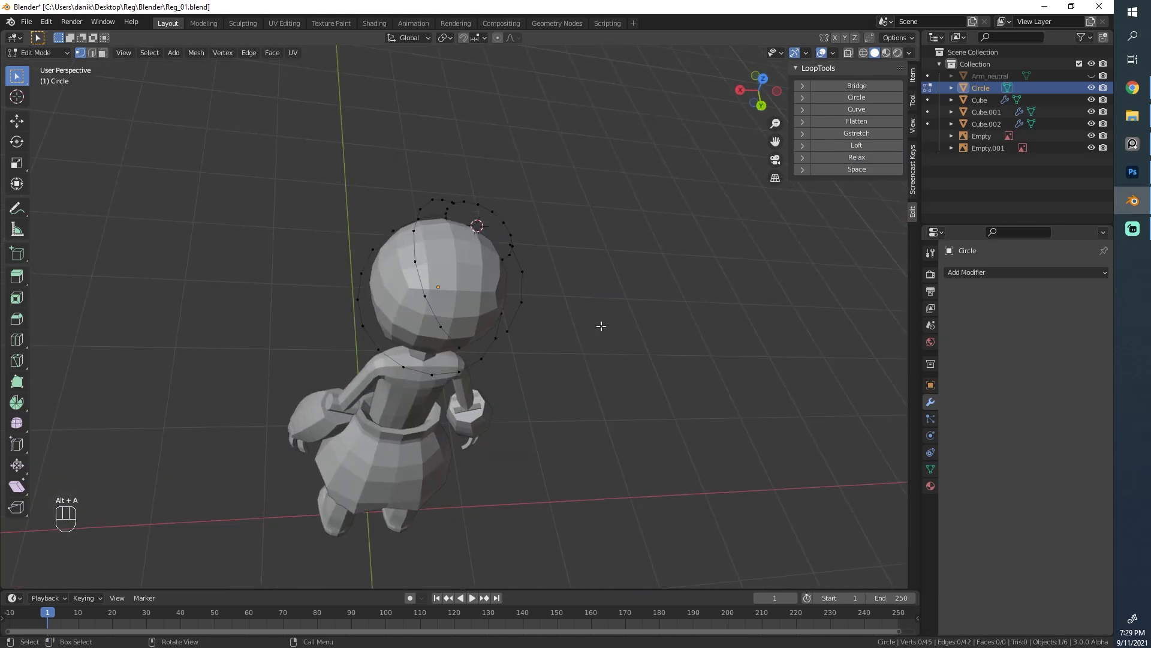
Examine the vertex distribution of the lower ring and emblem circle from above, behind and both sides
middle_drag(602, 326, 442, 308)
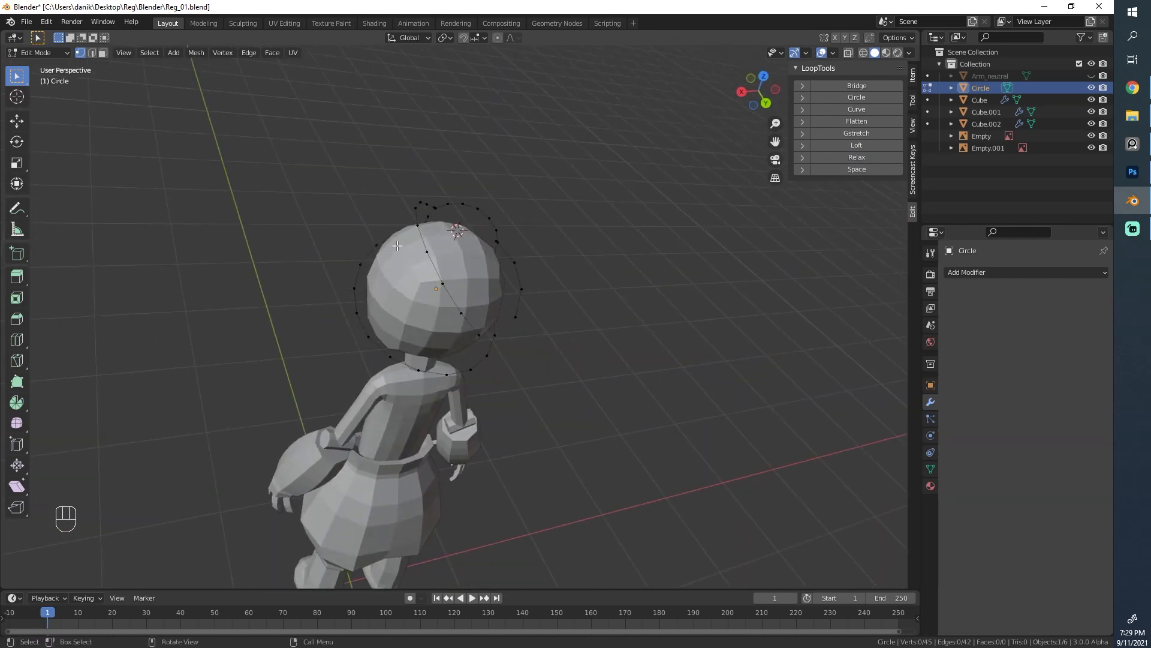
mouse_move(615, 264)
middle_down()
mouse_move(468, 348)
mouse_move(527, 396)
mouse_move(598, 425)
mouse_move(595, 300)
mouse_move(333, 443)
mouse_move(496, 484)
mouse_move(429, 200)
middle_up()
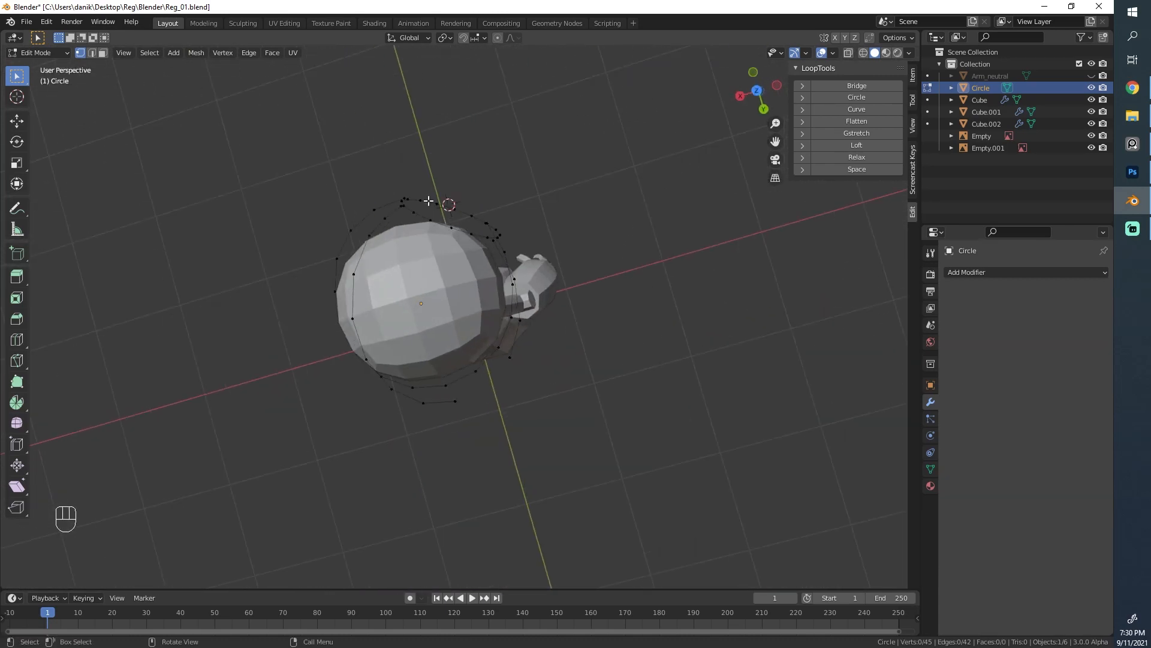
middle_drag(481, 339, 461, 214)
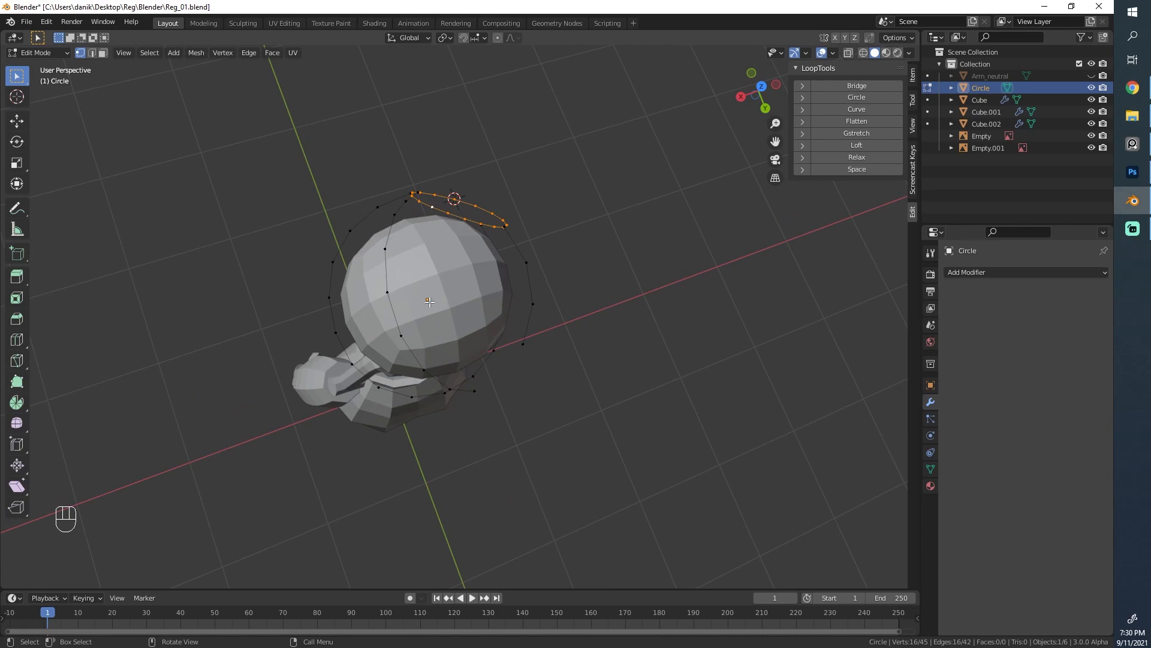
middle_drag(379, 388, 452, 374)
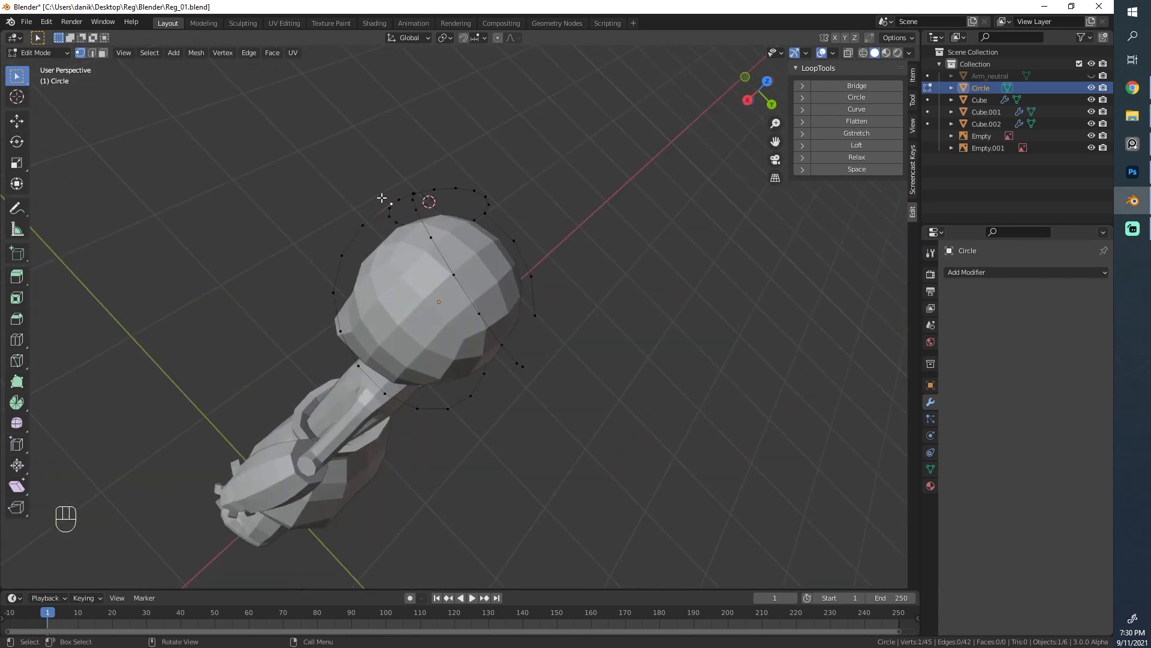
middle_drag(382, 198, 379, 211)
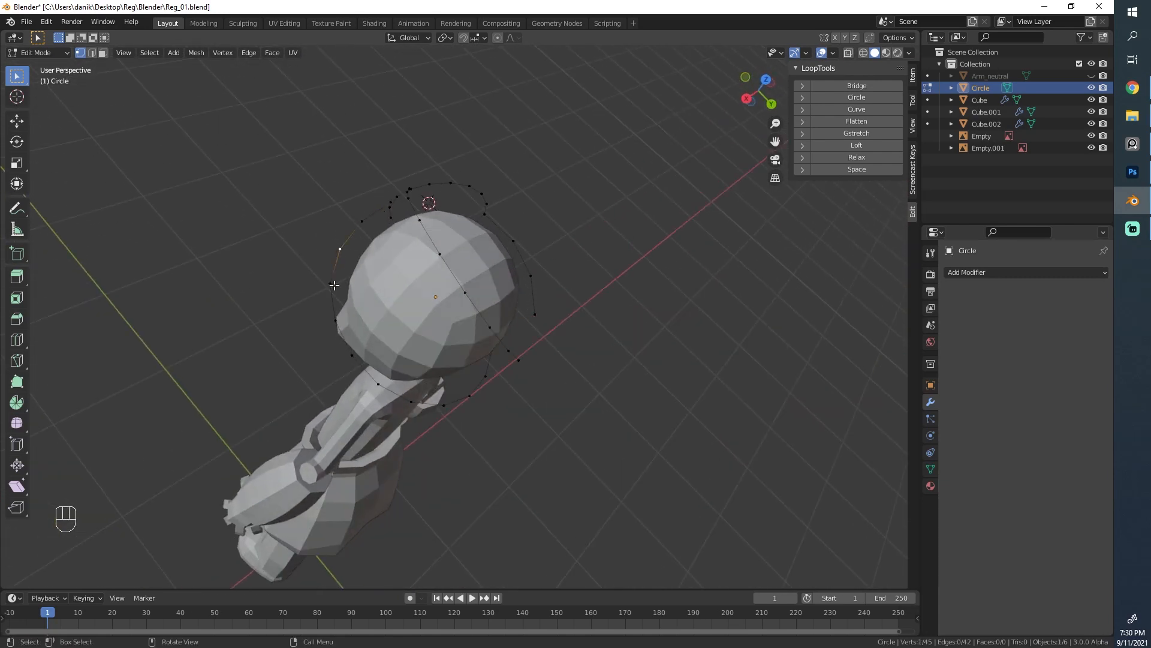
middle_drag(410, 399, 435, 337)
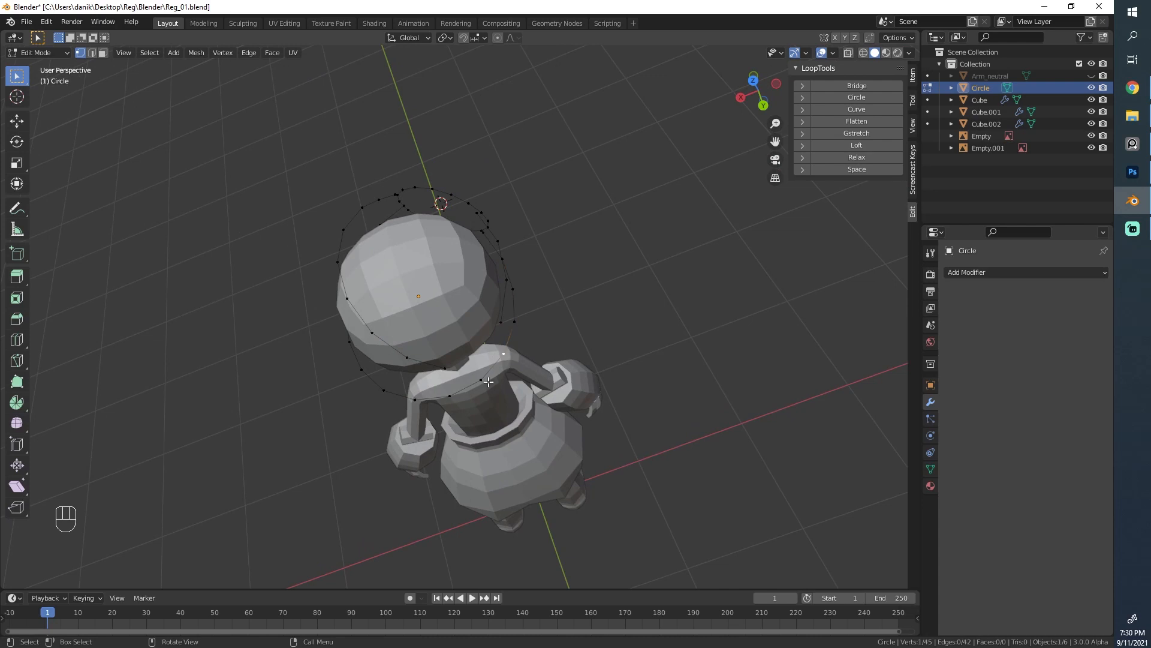
middle_drag(359, 332, 431, 327)
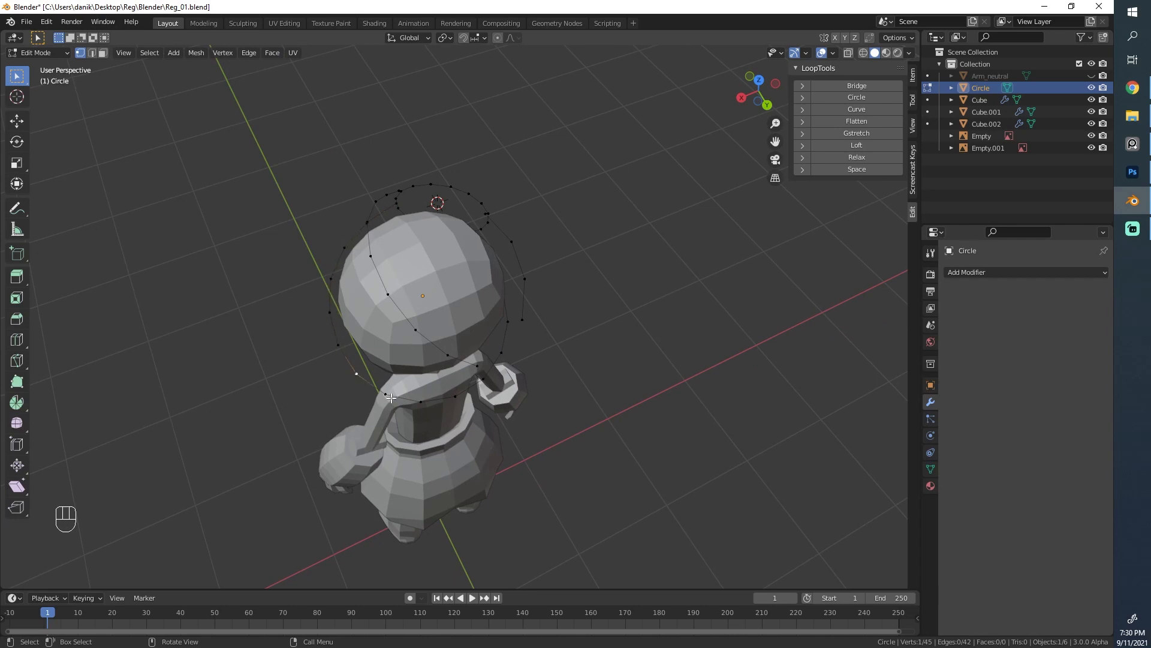
middle_drag(402, 393, 402, 386)
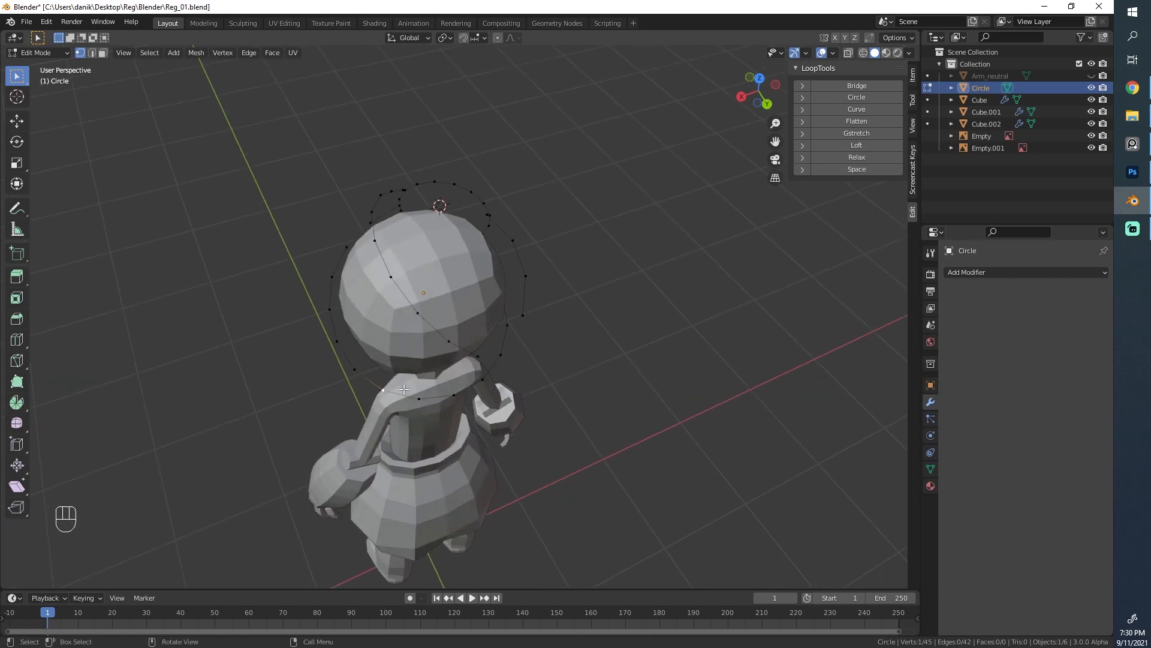
Subdivide the lower ring's edge between two neighbouring vertices behind the neck to add one vertex
shift+click(419, 398)
right_click(420, 399)
click(418, 382)
click(410, 398)
Select the whole lower ring again, distribute its vertices evenly with LoopTools Space, and select its middle back vertex
alt+click(412, 400)
click(411, 398)
alt+click(412, 397)
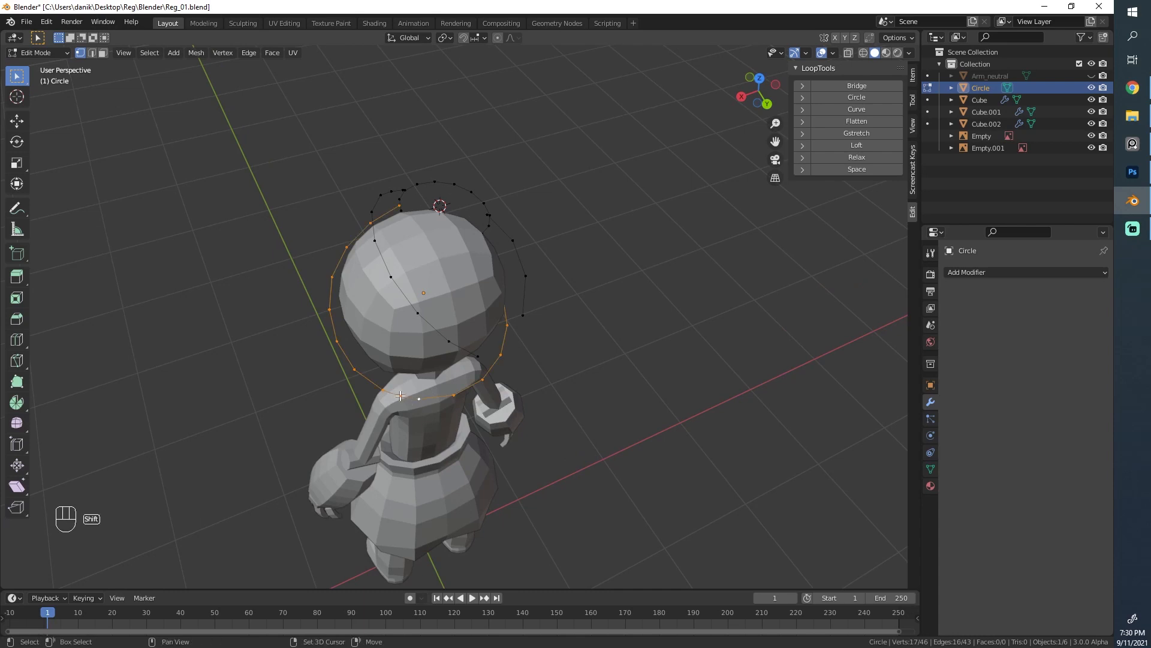
click(886, 168)
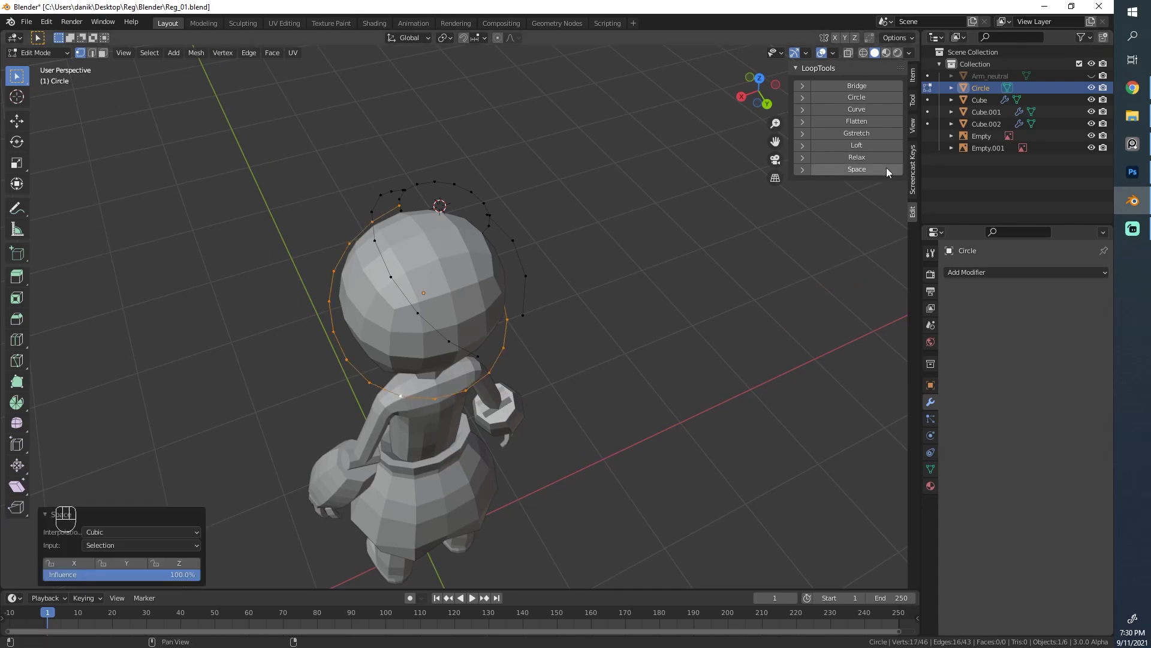
click(400, 403)
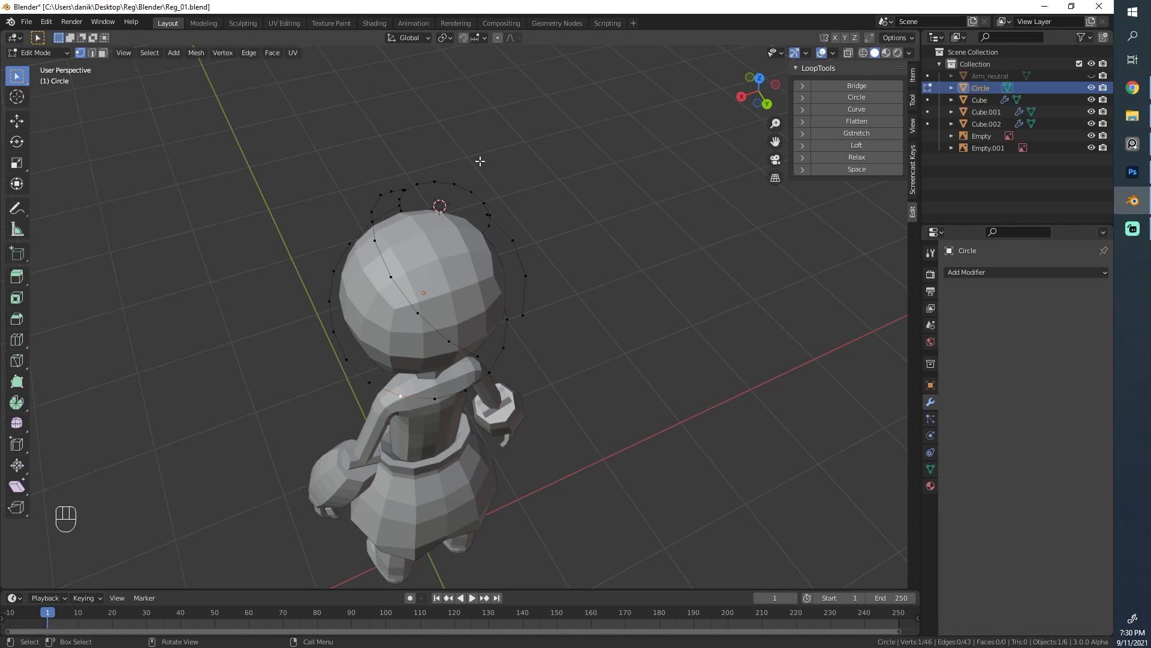
Join the open back end of the ring strip over the head to the lower ring's middle back vertex with an edge
middle_drag(457, 186, 496, 309)
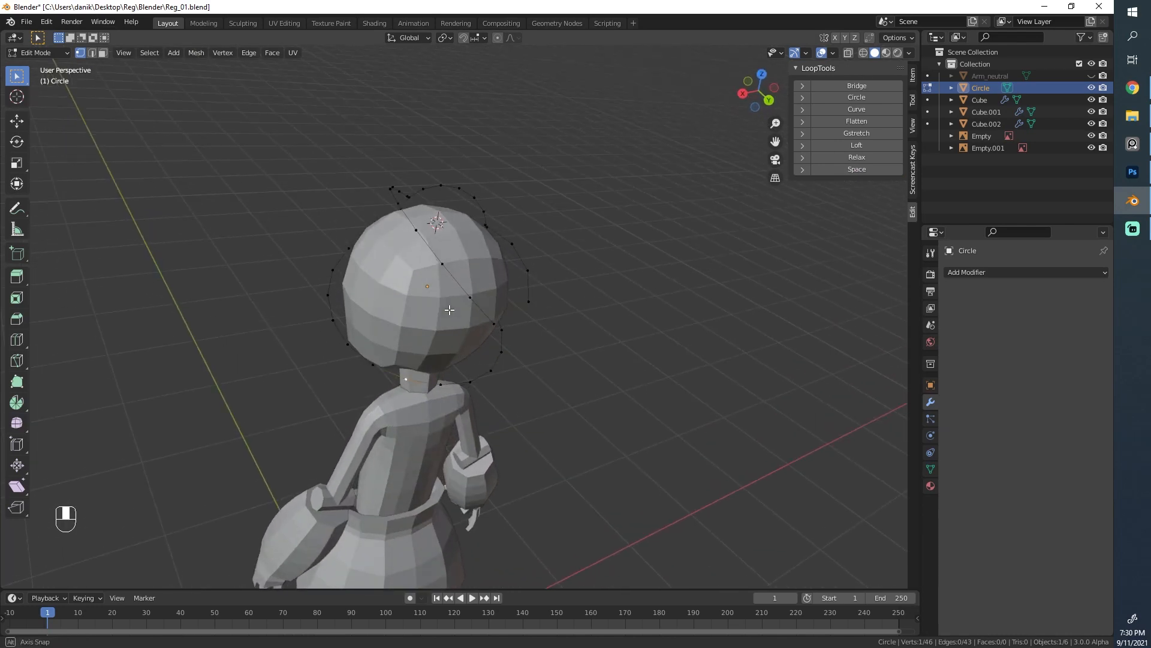
alt+click(501, 335)
alt+click(483, 215)
alt+click(412, 230)
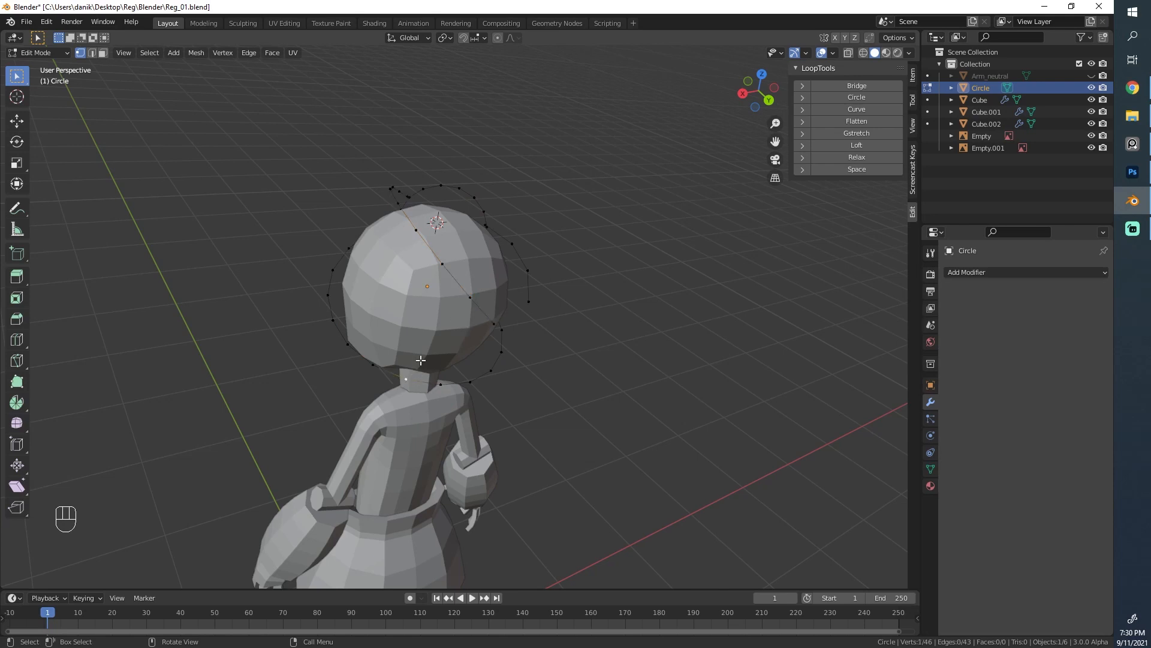
scroll(420, 361, up, 2)
scroll(385, 390, down, 1)
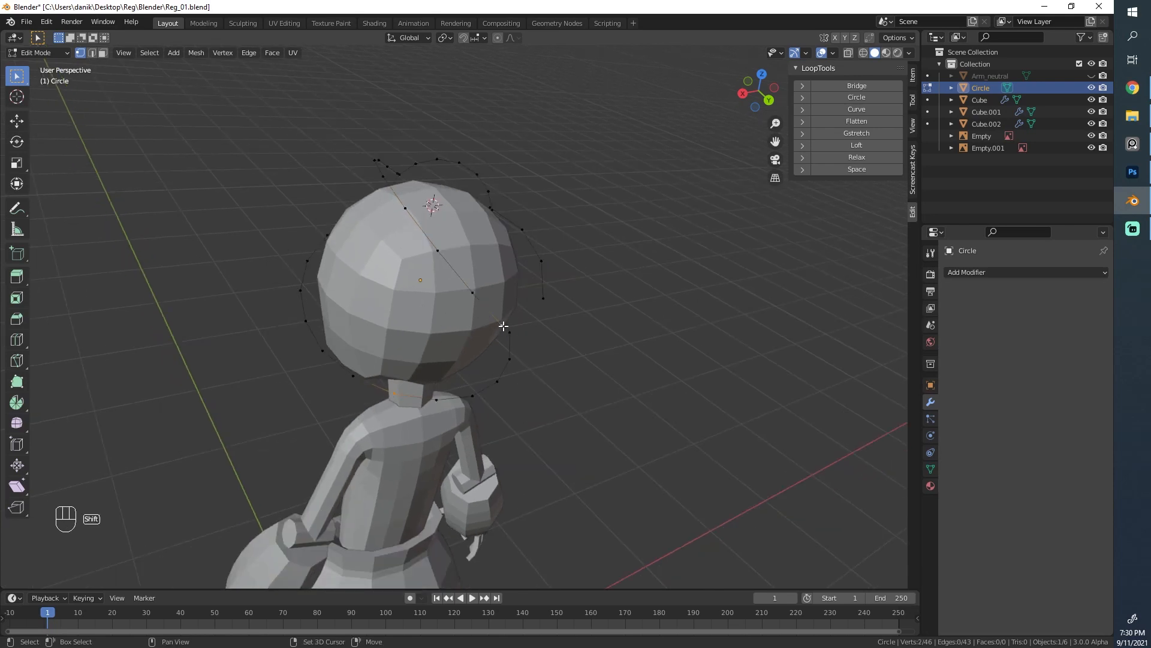
key(f)
alt+click(466, 287)
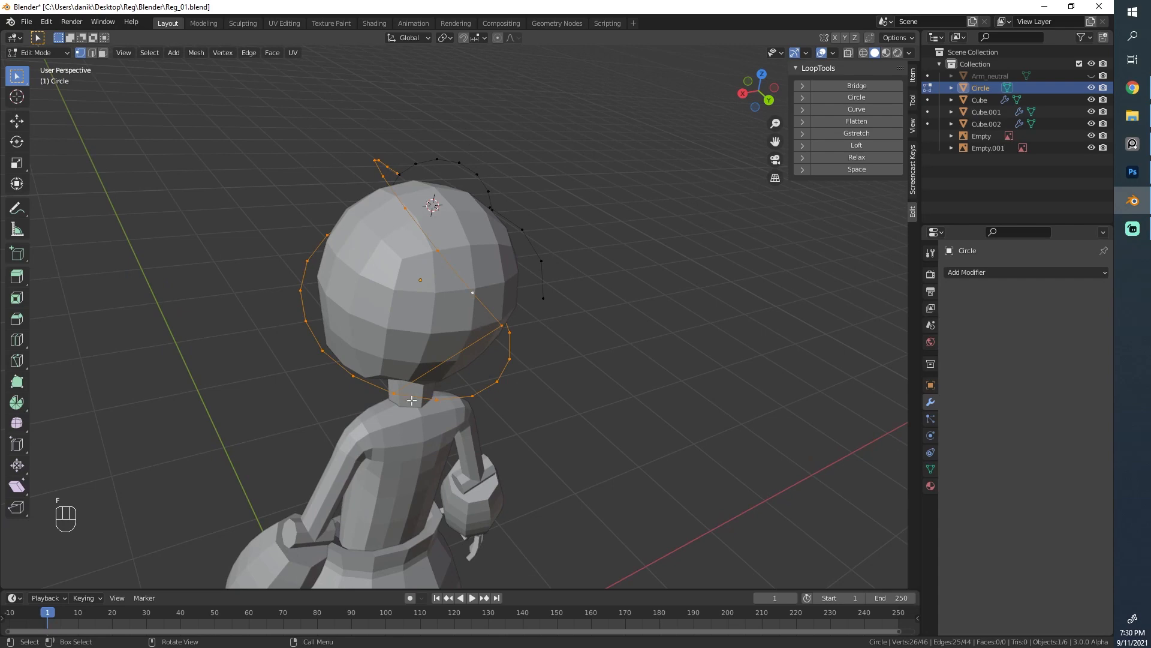
Select the nine-vertex strip over the head up to the emblem circle and rotate it about 5° from an angled back view
click(412, 400)
ctrl+click(384, 174)
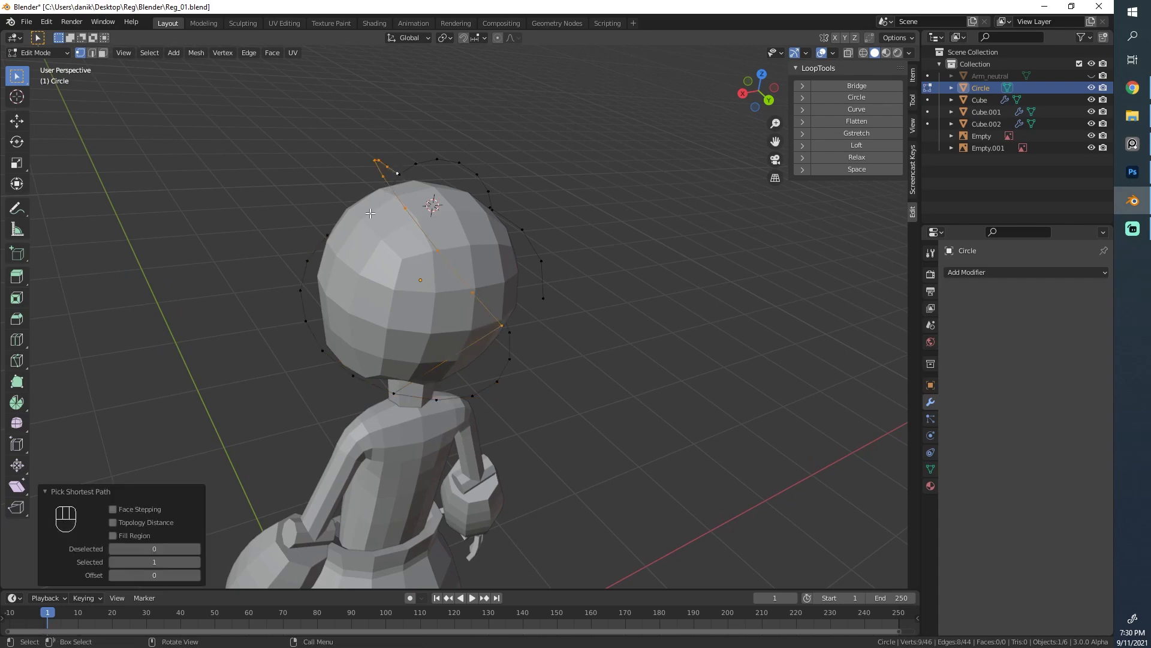
middle_drag(383, 174, 383, 159)
middle_drag(410, 427, 512, 302)
key(r)
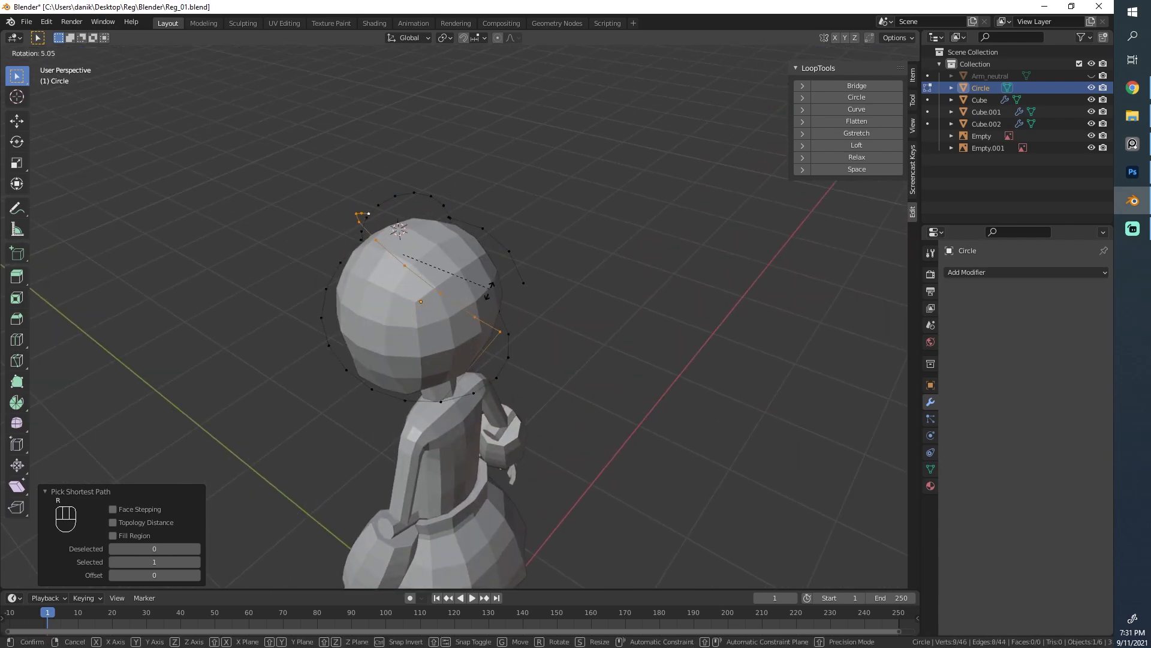
click(491, 289)
middle_drag(356, 234, 327, 356)
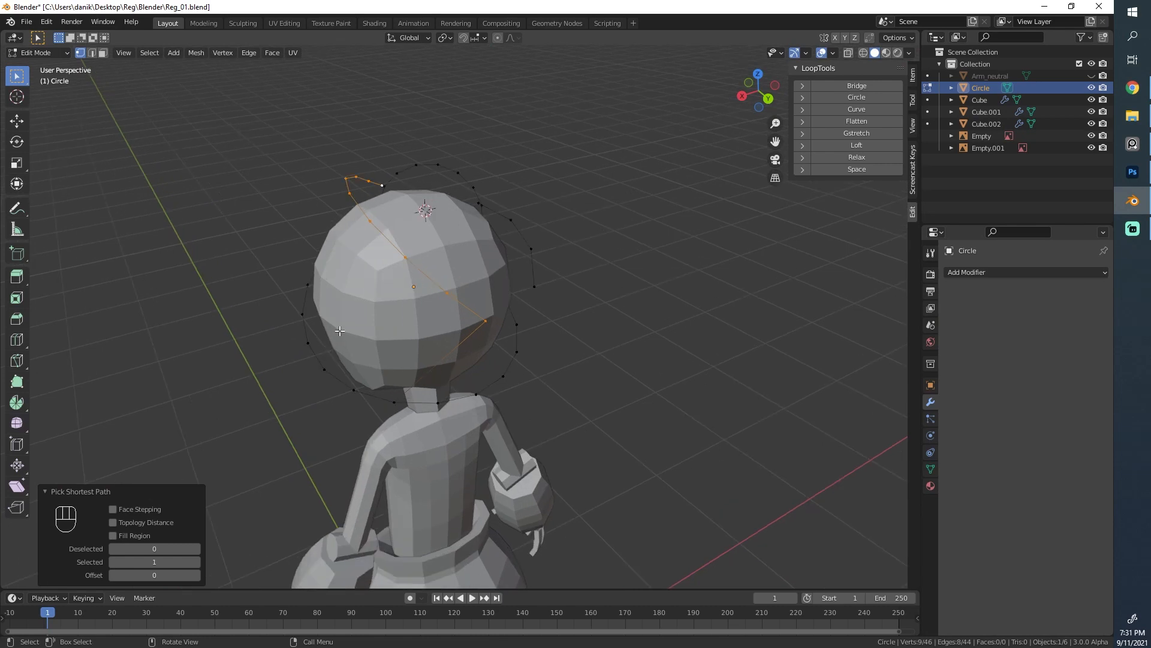
mouse_move(488, 332)
middle_down()
mouse_move(599, 303)
mouse_move(534, 352)
mouse_move(529, 419)
mouse_move(484, 340)
middle_up()
Set the pivot point to Active Element and rotate the middle vertices of the strip over the head
key(period)
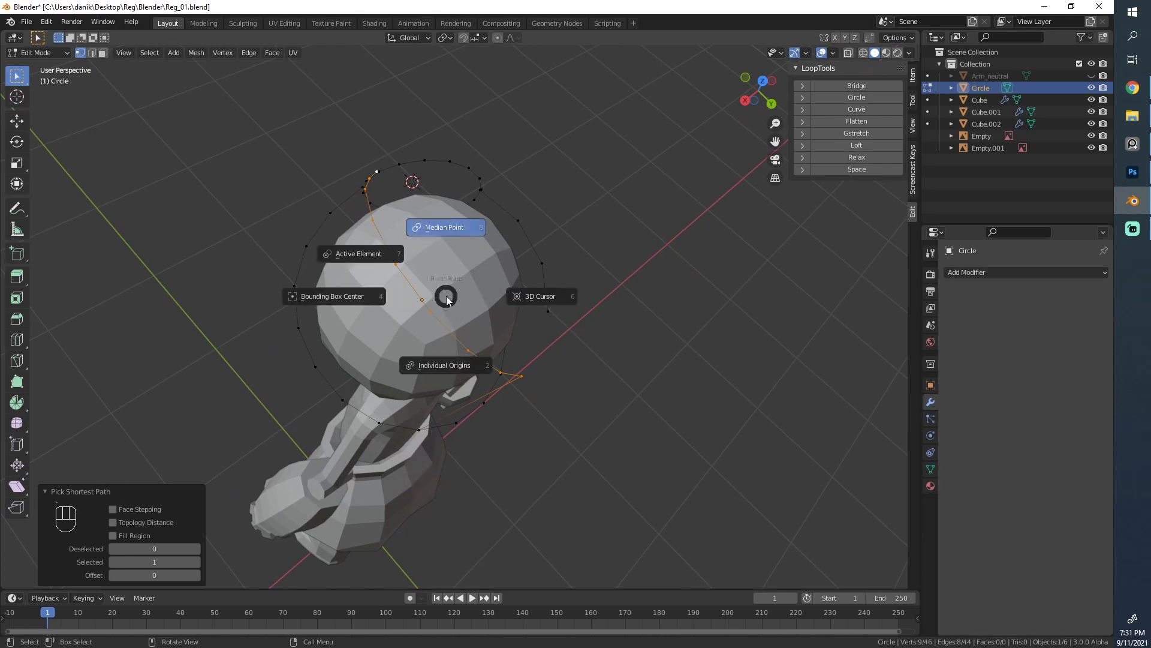
click(367, 255)
click(432, 317)
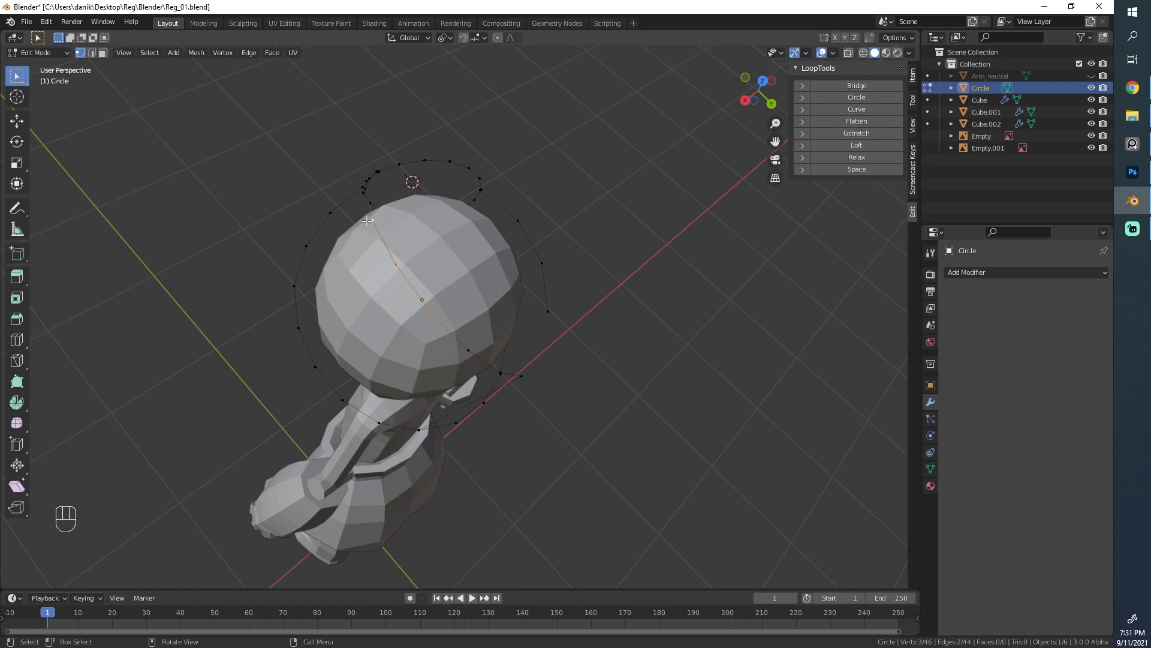
key(r)
right_click(473, 224)
shift+click(469, 351)
key(r)
click(508, 335)
Reselect the strip from its back end to the emblem circle and rotate it about 23° around the vertex at the emblem
alt+click(484, 362)
middle_drag(445, 312, 395, 230)
click(500, 342)
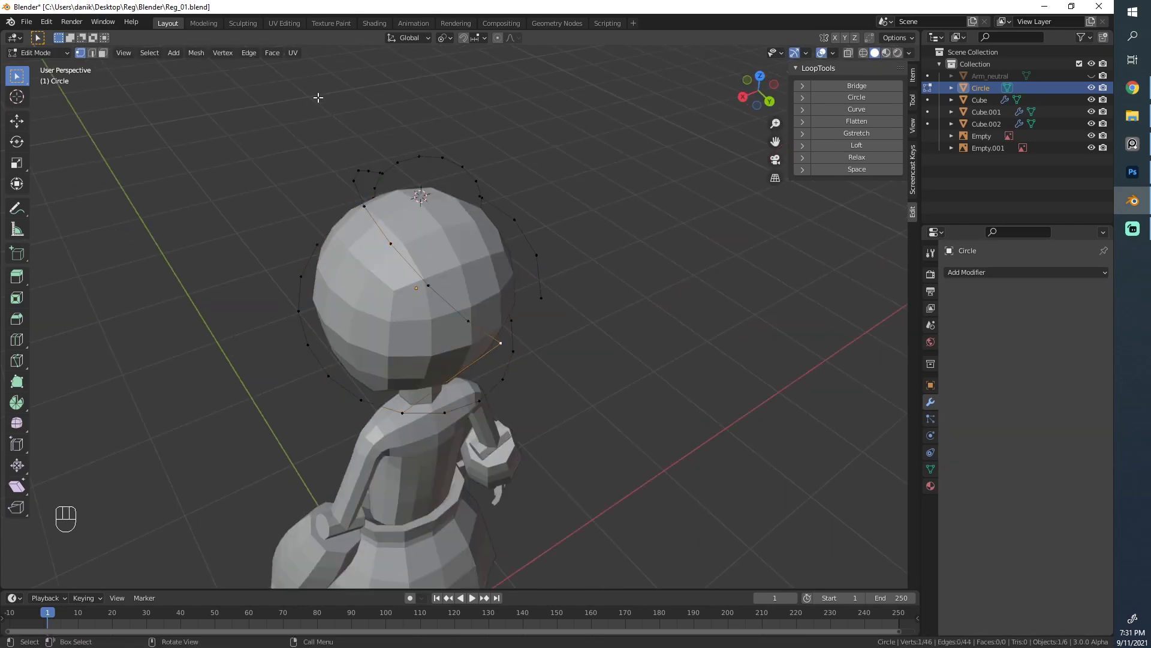
middle_drag(318, 97, 409, 261)
scroll(408, 261, up, 2)
ctrl+click(373, 186)
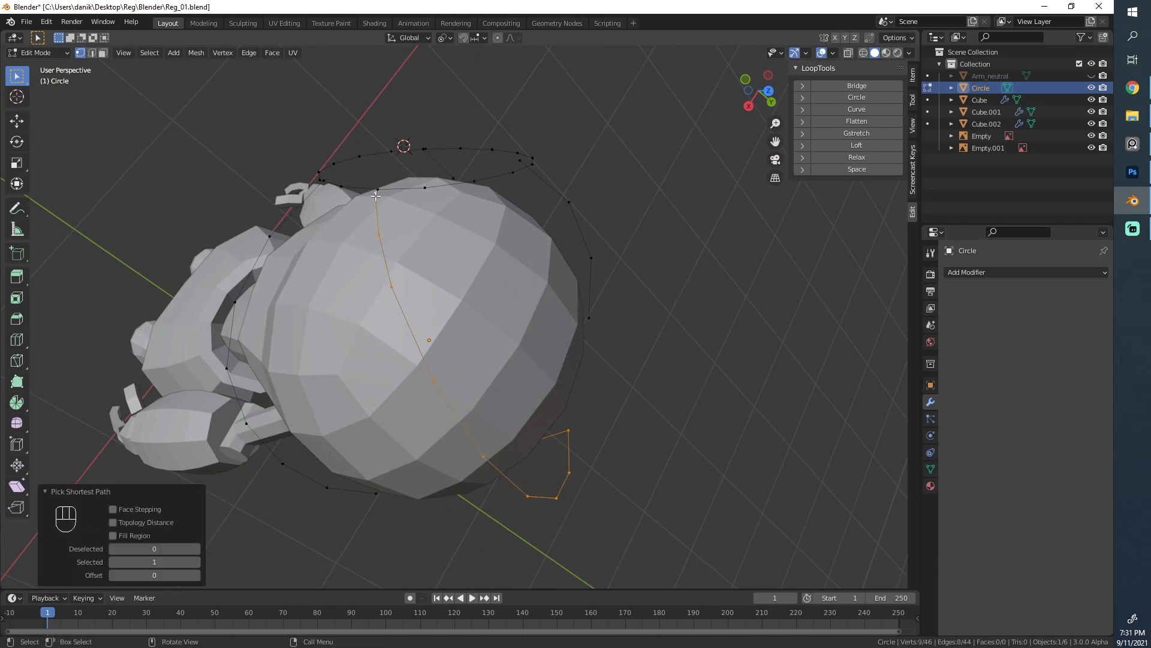
middle_drag(524, 419, 527, 326)
scroll(550, 336, down, 6)
key(r)
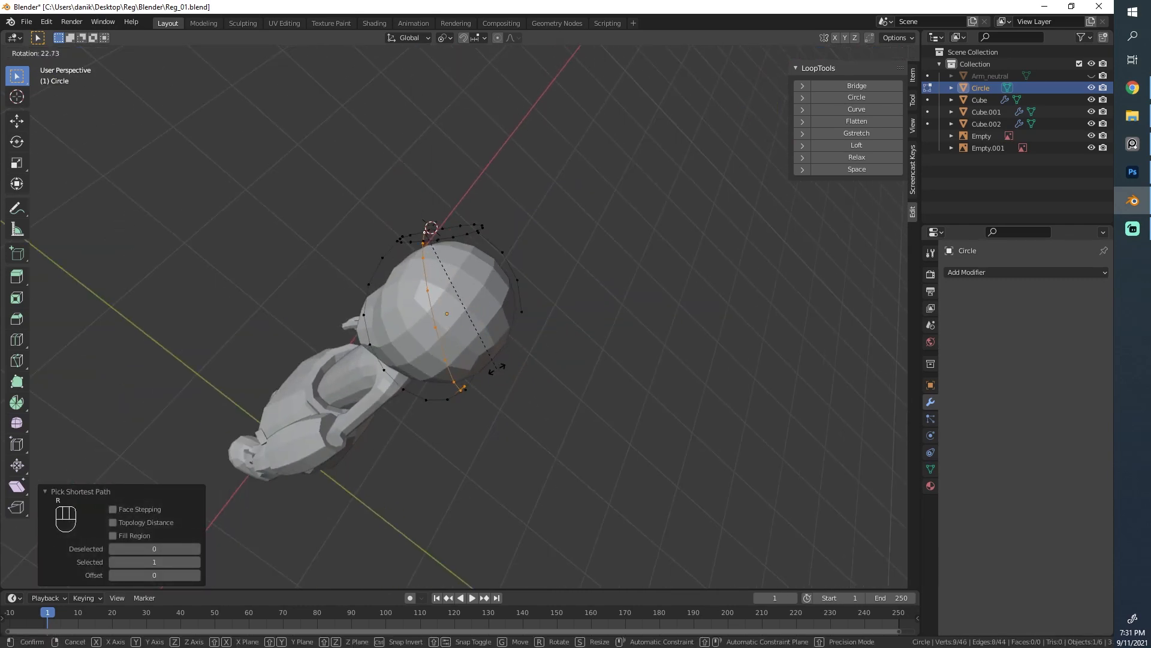
click(496, 367)
Rotate the strip 11.5° from a low back view, adjust its rotation once more, and scale it by 1.058
middle_drag(528, 409, 443, 281)
key(r)
click(467, 318)
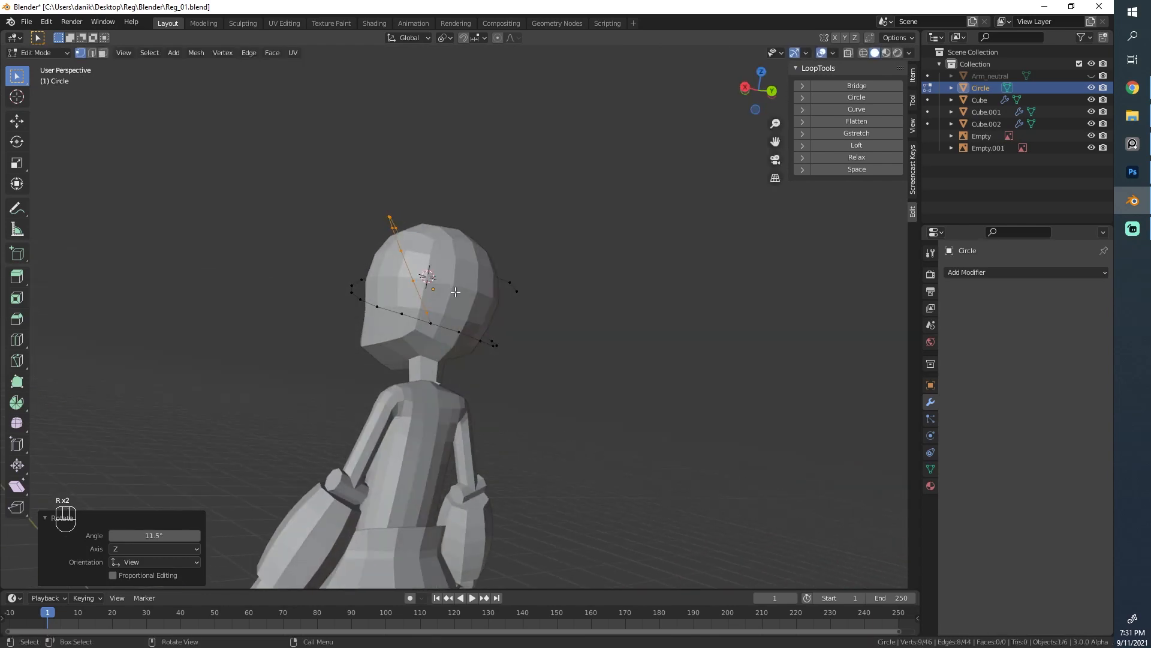
key(r)
click(455, 294)
middle_drag(328, 279, 416, 241)
key(s)
click(367, 420)
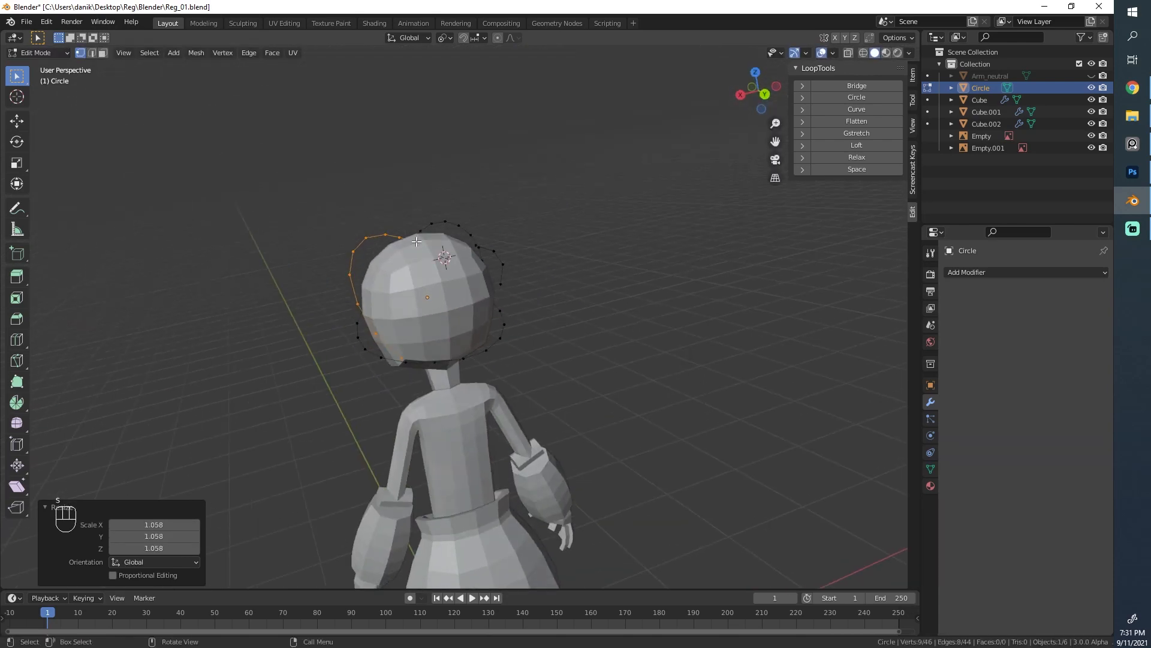
middle_drag(484, 284, 472, 272)
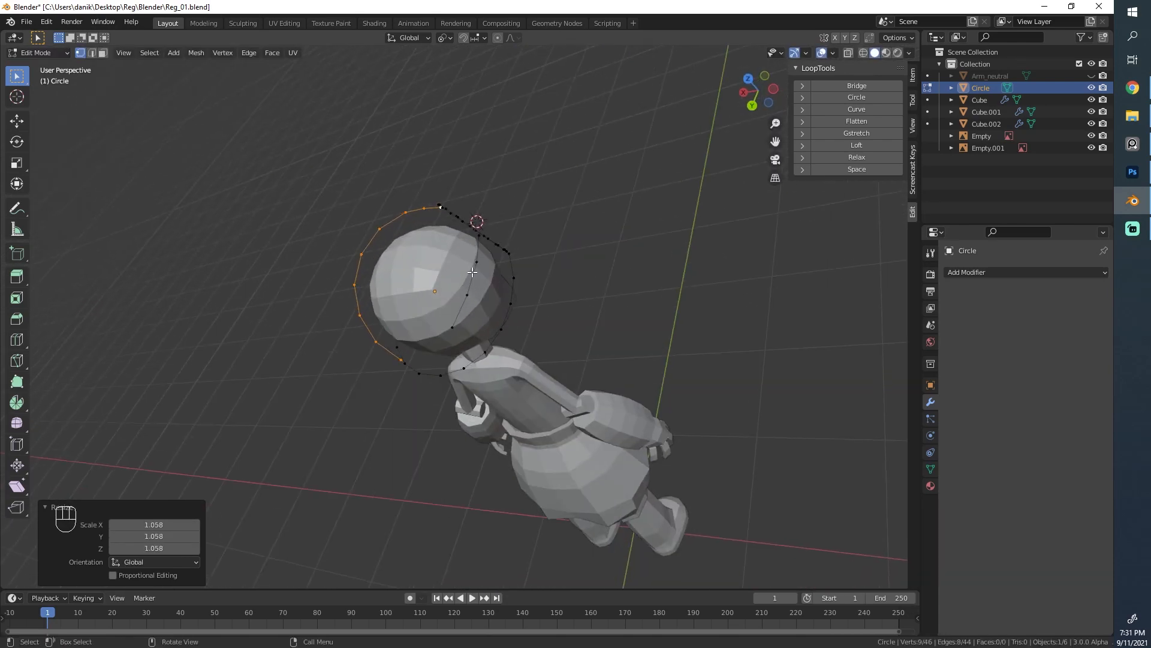
Select the vertices of the opposite side strip and rotate them around the end at the emblem circle in two views
click(476, 240)
ctrl+click(440, 324)
middle_drag(540, 354, 407, 405)
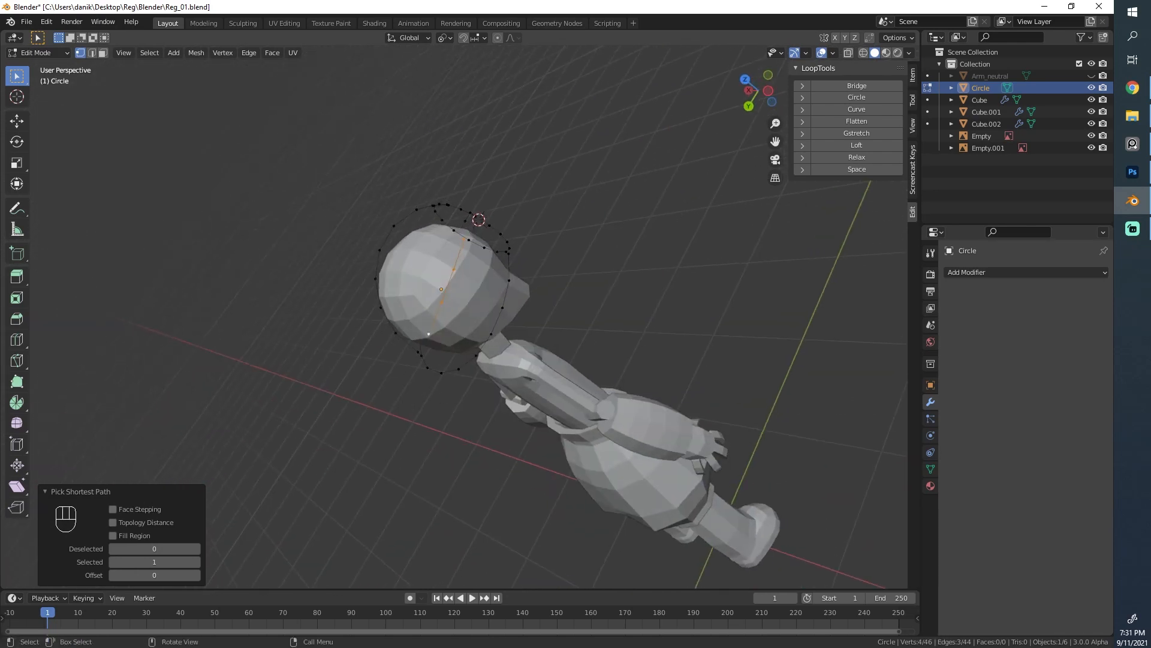
key(shift+r)
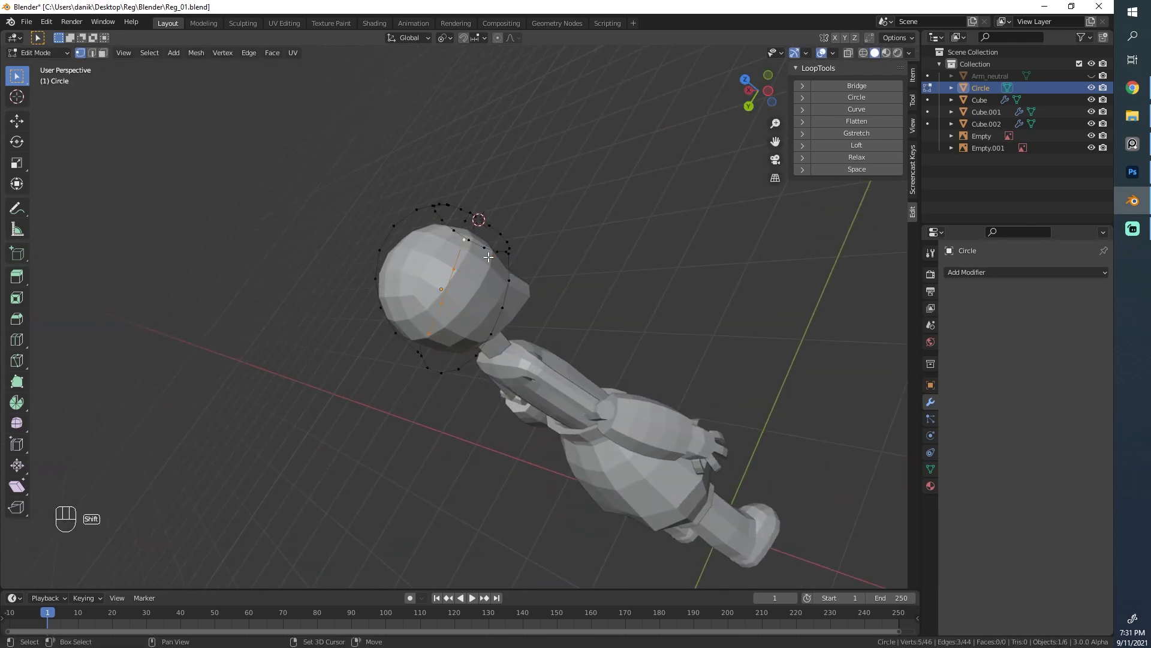
key(r)
click(502, 271)
middle_drag(502, 271, 576, 424)
key(r)
click(539, 361)
Join the opposite strip's loose end to the middle back vertex and subdivide the new edge with three cuts
click(533, 293)
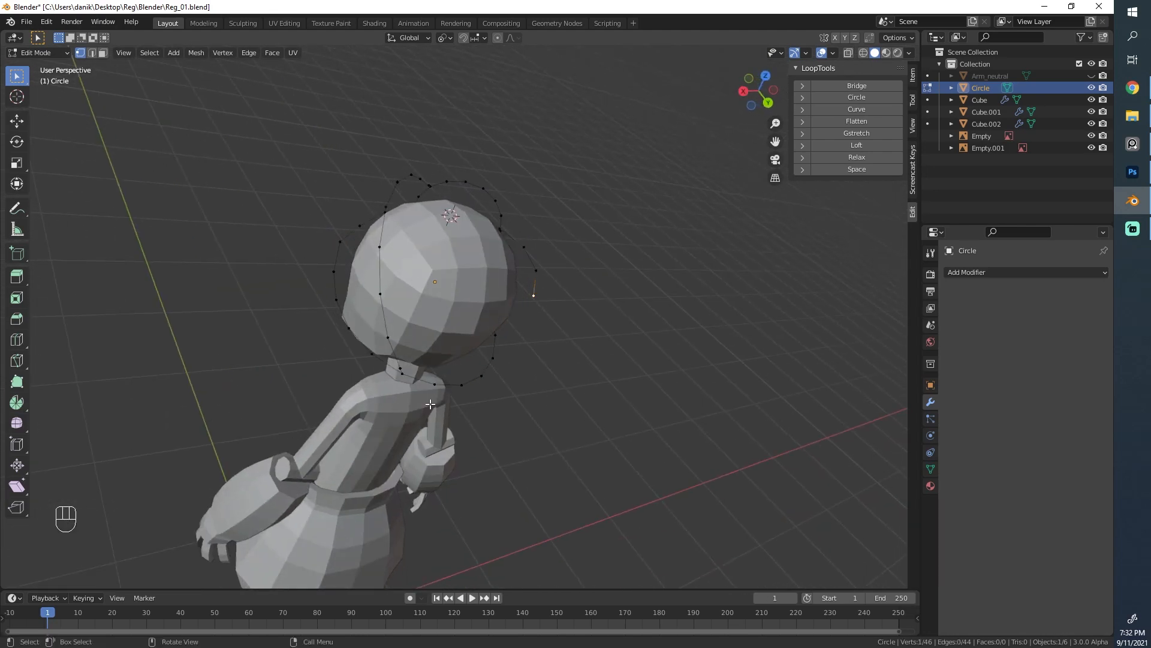
right_click(538, 323)
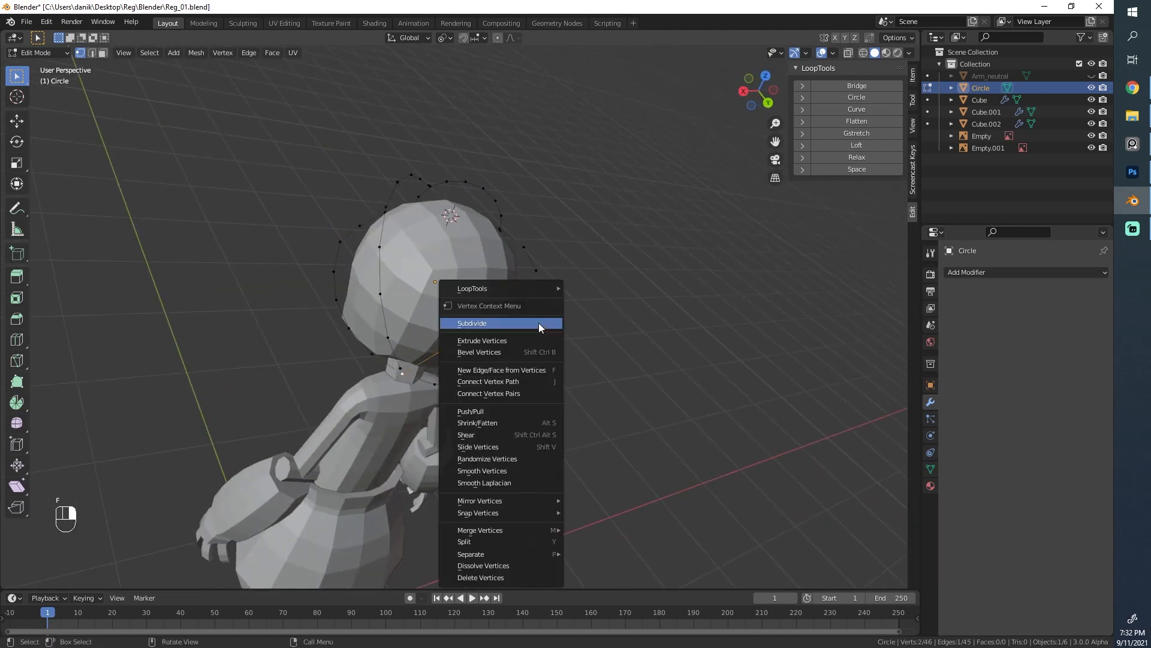
click(538, 322)
drag(155, 509, 180, 506)
click(197, 496)
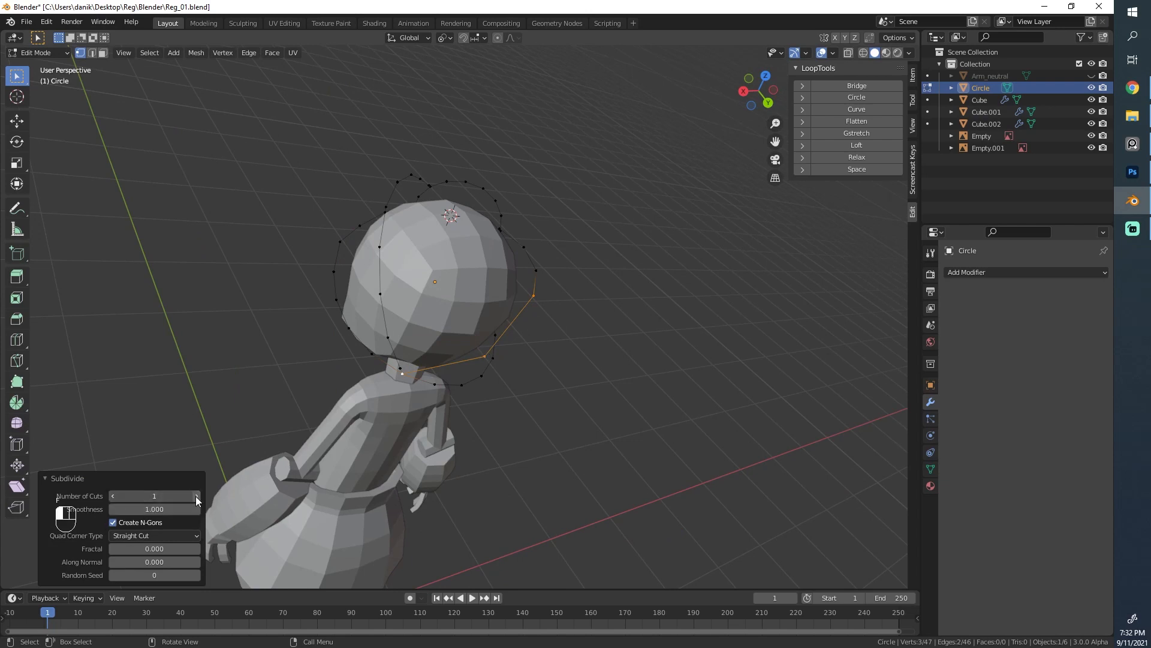
click(197, 497)
Select the eight-vertex chain from behind the neck to the emblem circle and apply LoopTools Space and Relax to it
click(406, 374)
middle_drag(628, 311, 530, 236)
ctrl+click(510, 226)
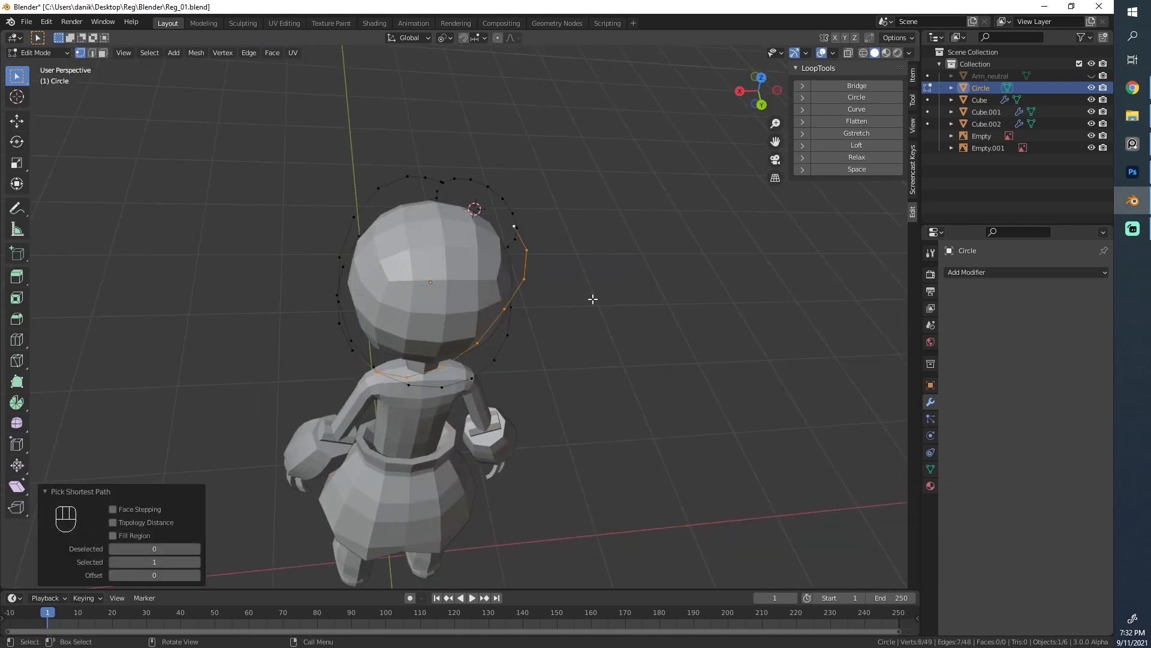
click(857, 169)
click(857, 157)
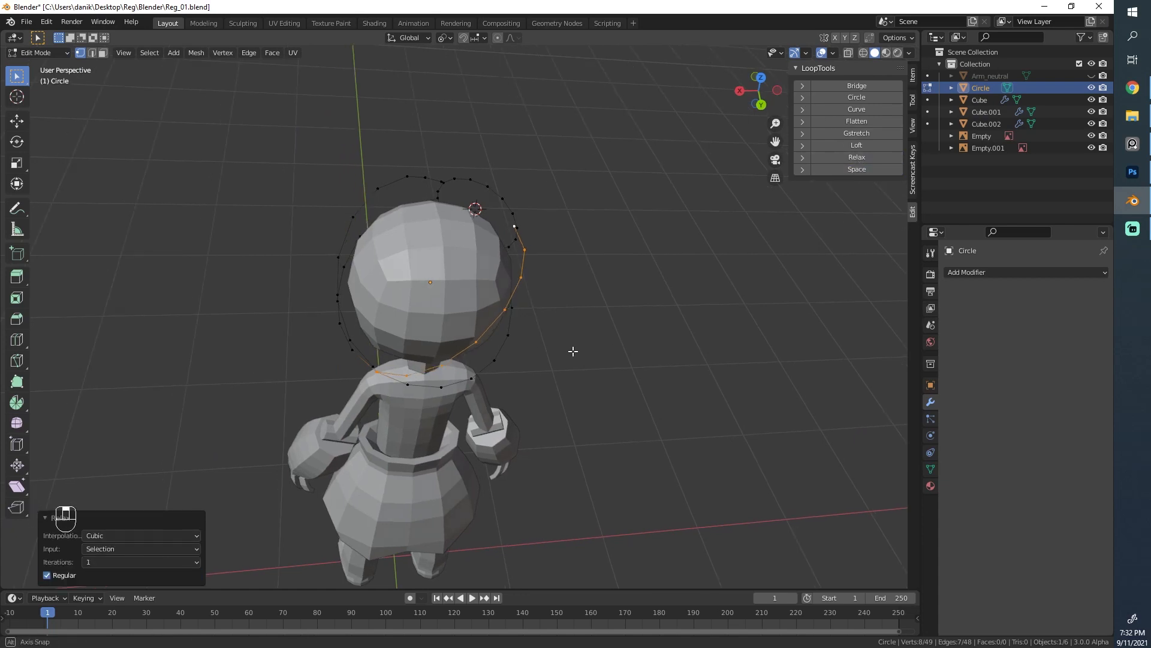
middle_drag(570, 349, 408, 210)
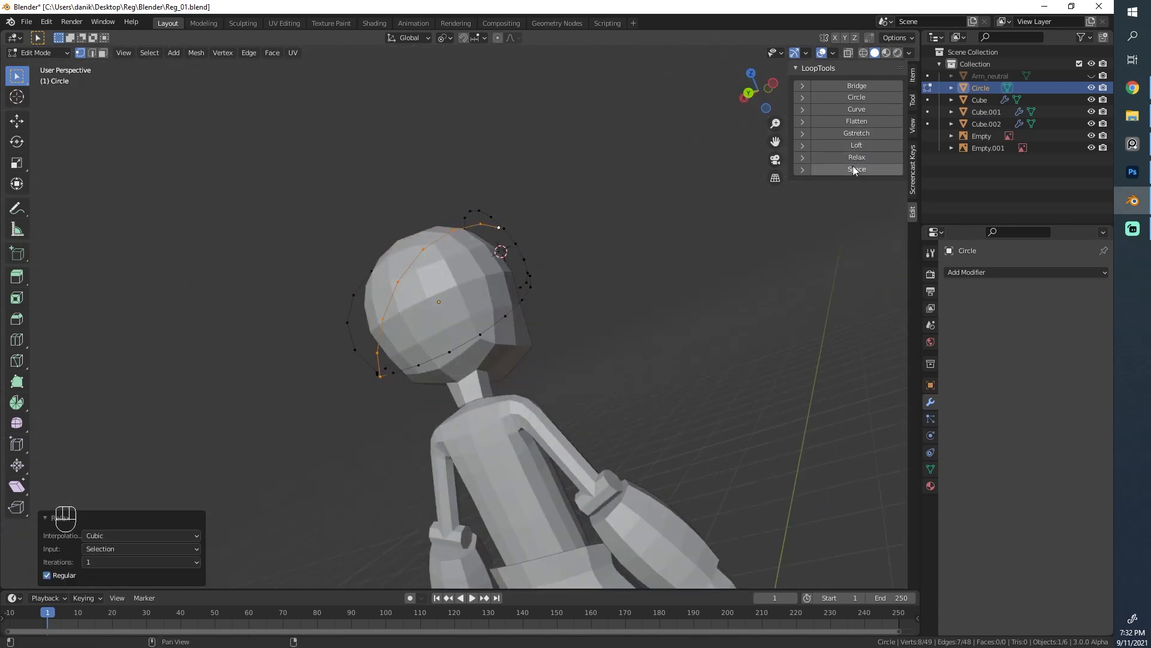
Adjust a vertex position on the ring, reselect the eight-vertex chain, space it evenly with LoopTools Space, and deselect everything
middle_drag(488, 360, 673, 256)
key(alt+a)
key(g)
click(532, 419)
ctrl+click(608, 253)
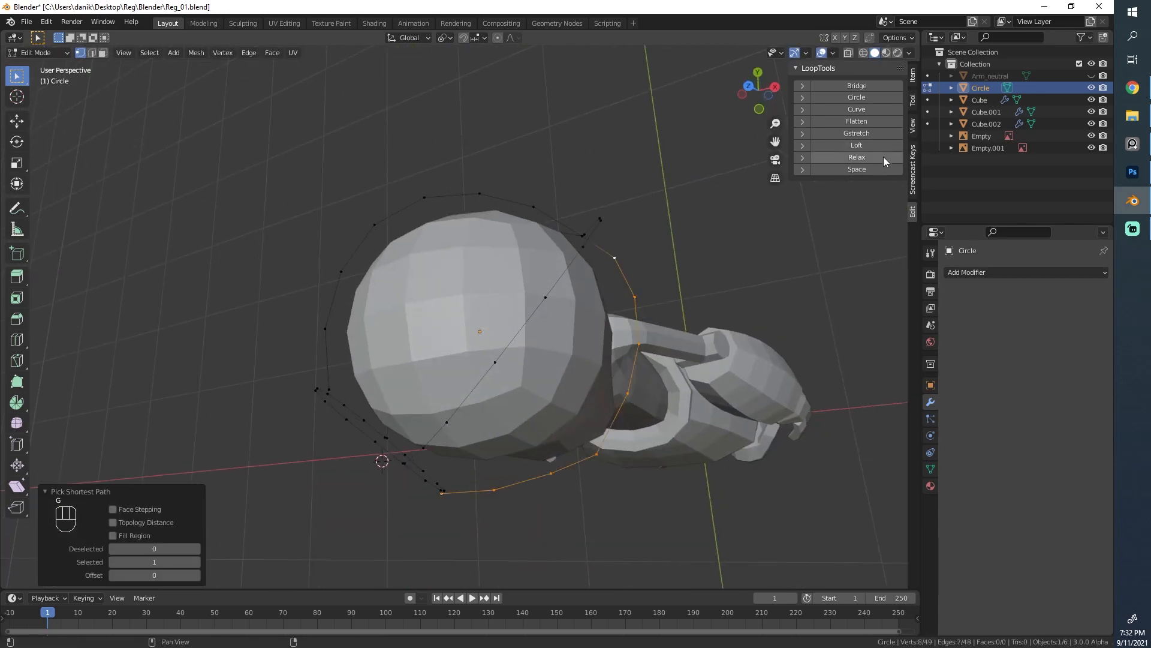
click(872, 171)
middle_drag(540, 270, 449, 329)
key(alt+a)
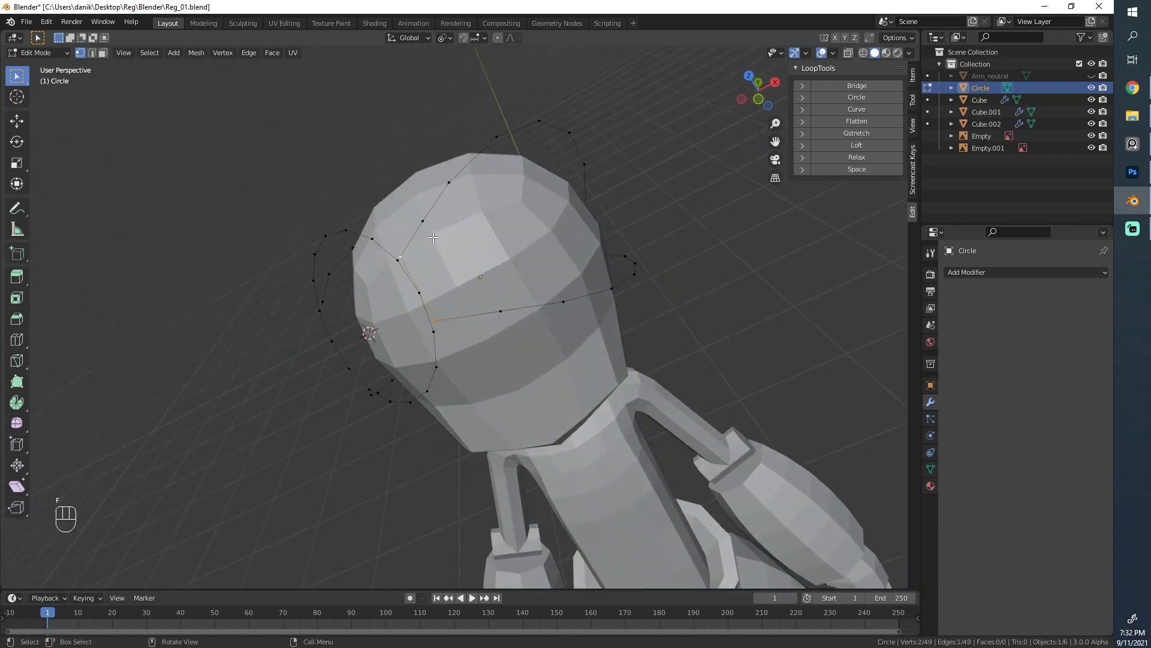
Fill the gap between the upper and lower rings on one side with seven faces, starting at the emblem circle
key(f)
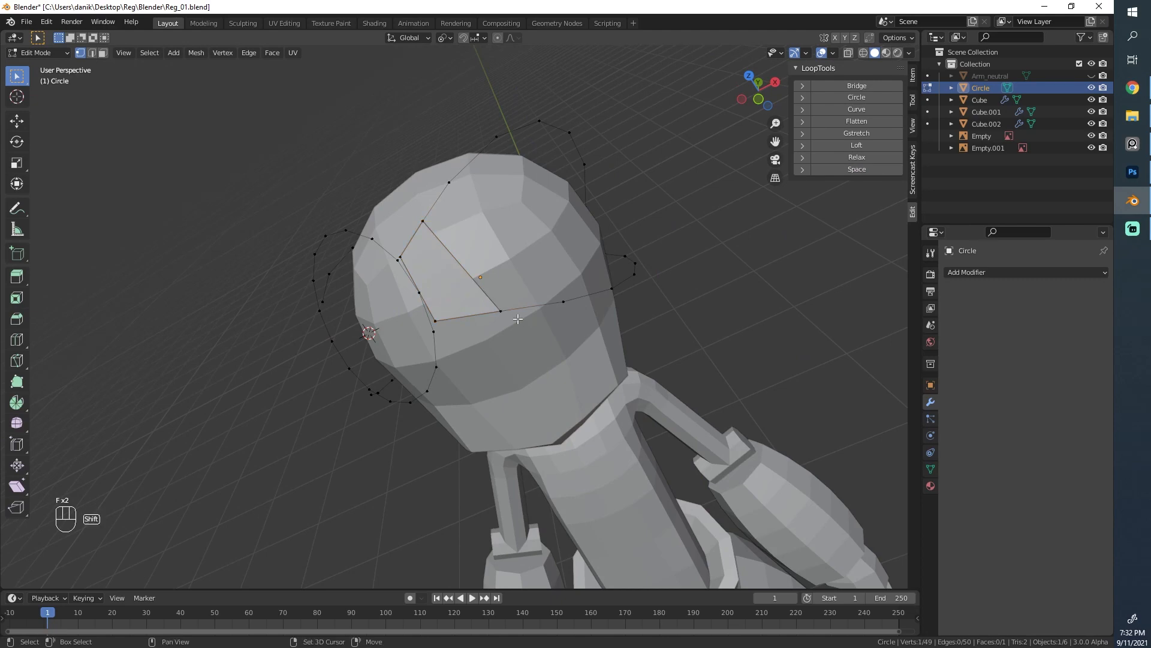
shift+click(500, 313)
key(f)
key(f)
middle_drag(501, 313, 470, 348)
key(ctrl+z)
key(ctrl+z)
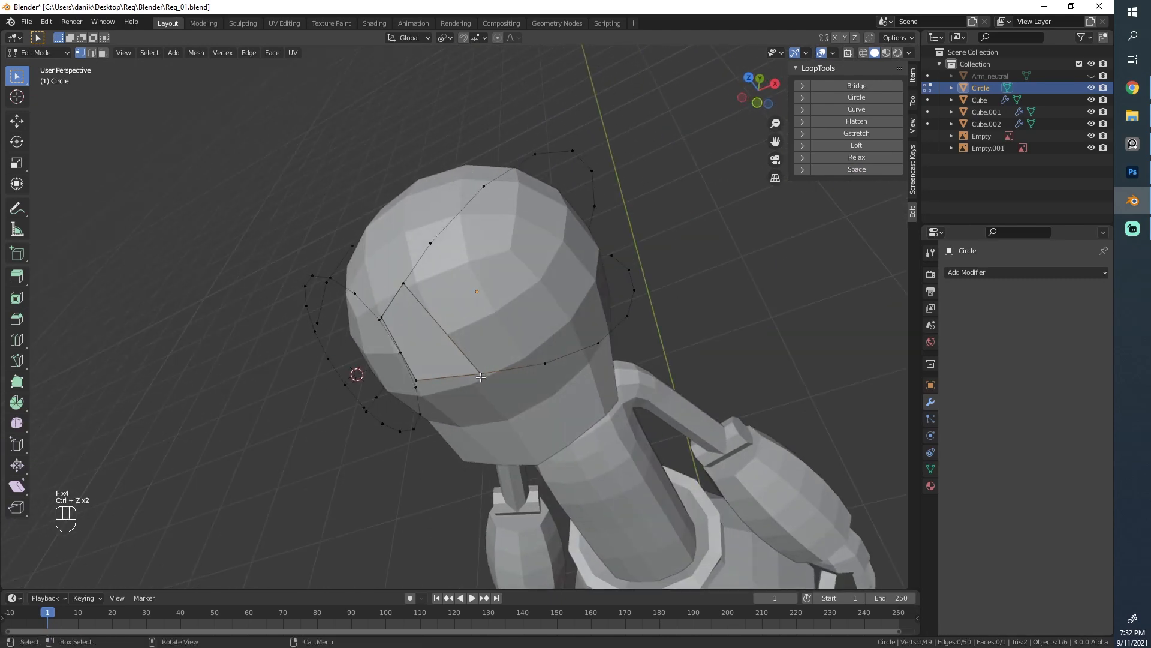
key(f)
key(f)
middle_drag(403, 280, 483, 322)
scroll(467, 336, up, 2)
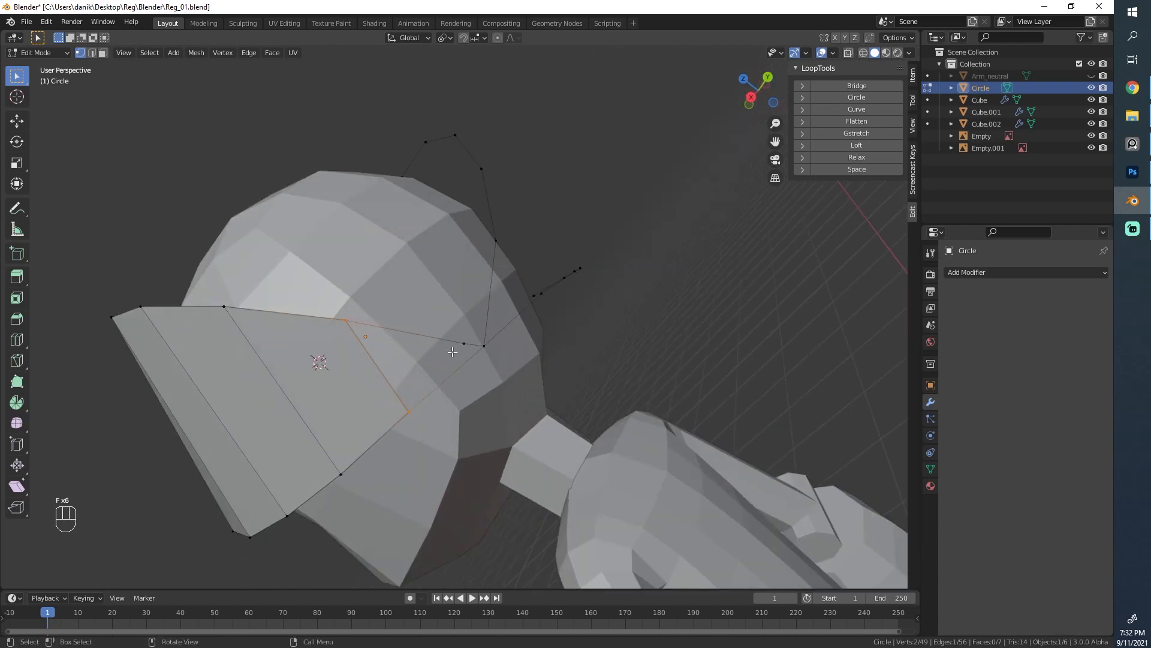
Delete the extra vertex next to the filled band's back end and reconnect the neighbouring vertices with an edge
click(460, 346)
key(x)
click(462, 348)
shift+click(485, 346)
key(f)
scroll(203, 298, down, 2)
middle_drag(203, 298, 564, 357)
scroll(539, 413, up, 1)
key(f)
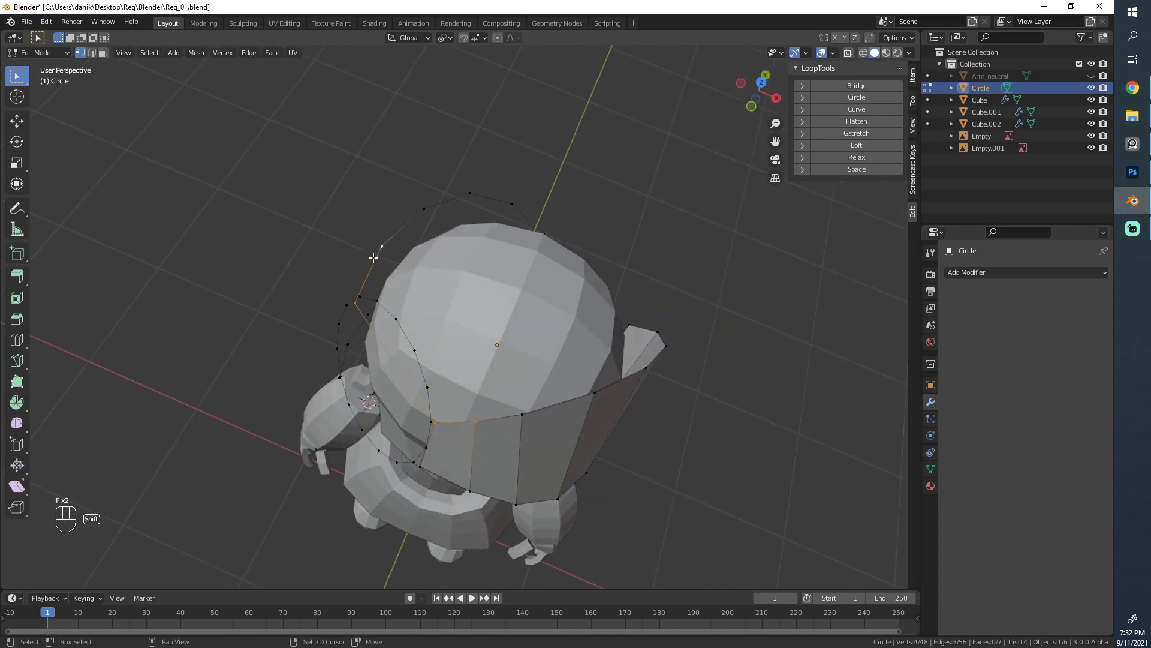
Try to fill the gap between the rings on the opposite side with faces from the emblem circle towards the back
key(f)
key(f)
key(f)
key(f)
key(f)
middle_drag(591, 334, 479, 386)
key(f)
scroll(537, 367, up, 1)
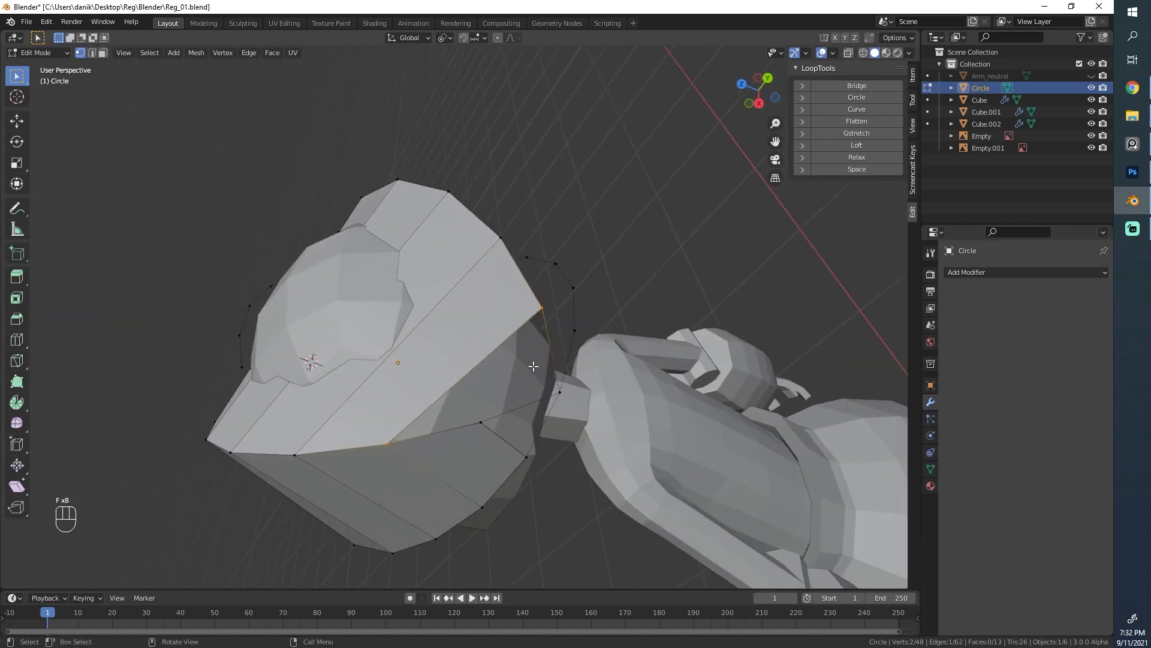
key(f)
Undo all the faces just filled between the rings on the opposite side
key(ctrl+z)
scroll(428, 269, down, 2)
middle_drag(428, 269, 498, 288)
key(ctrl+z)
key(ctrl+z)
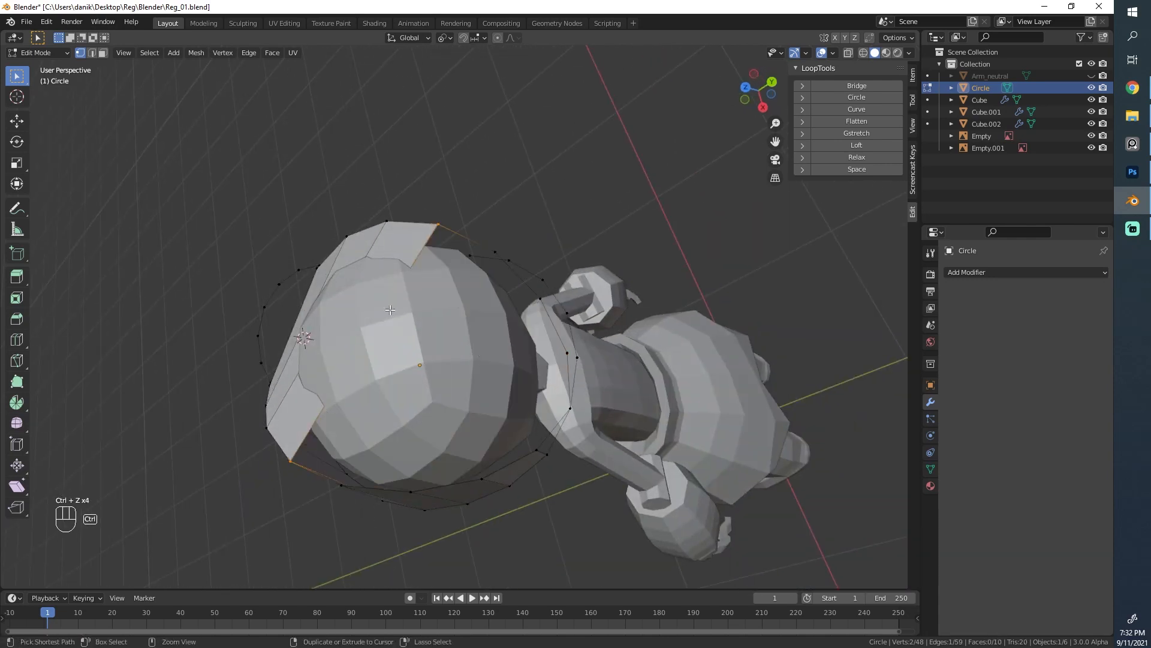
middle_drag(312, 222, 411, 225)
key(ctrl+z)
key(ctrl+z)
key(ctrl+z)
key(ctrl+z)
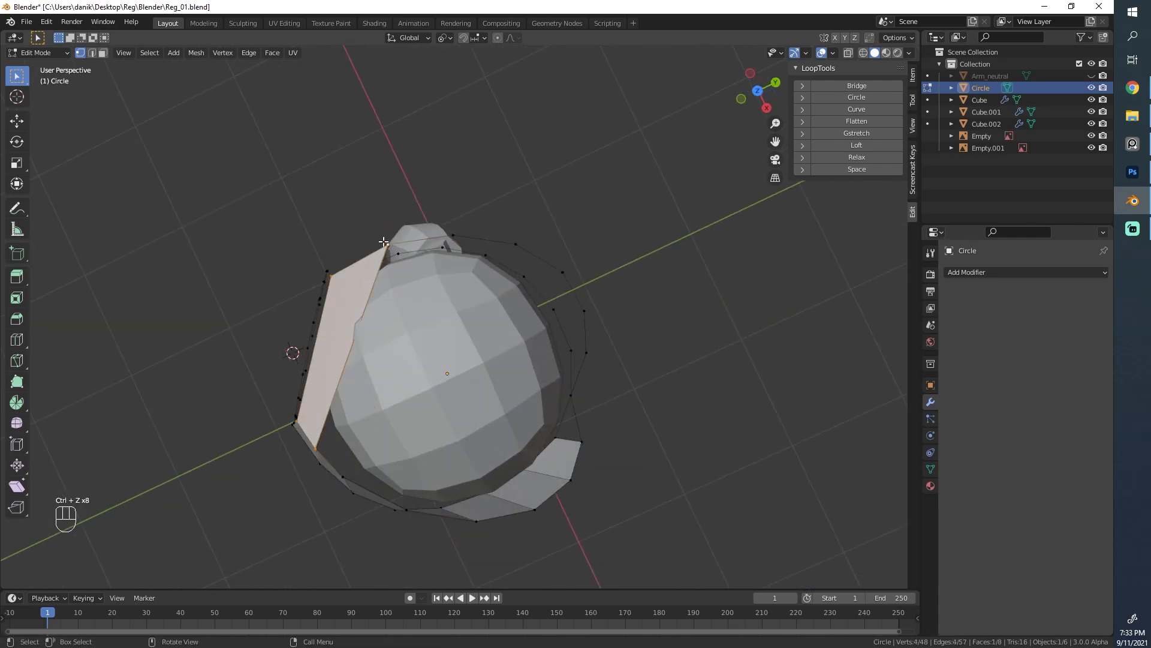
key(ctrl+z)
Subdivide the edge between two neighbouring ring vertices on the unfilled side to add one vertex
shift+click(452, 235)
right_click(469, 235)
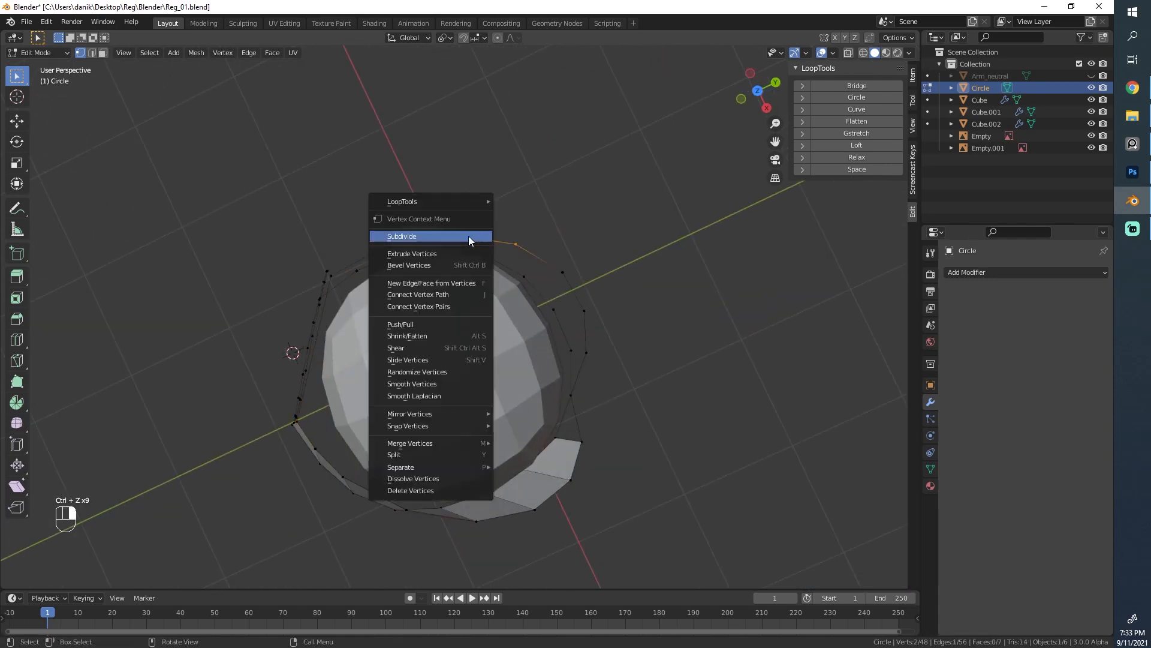
click(469, 236)
Select the path of ring vertices from the emblem circle towards the back and space them evenly with LoopTools Space
click(337, 273)
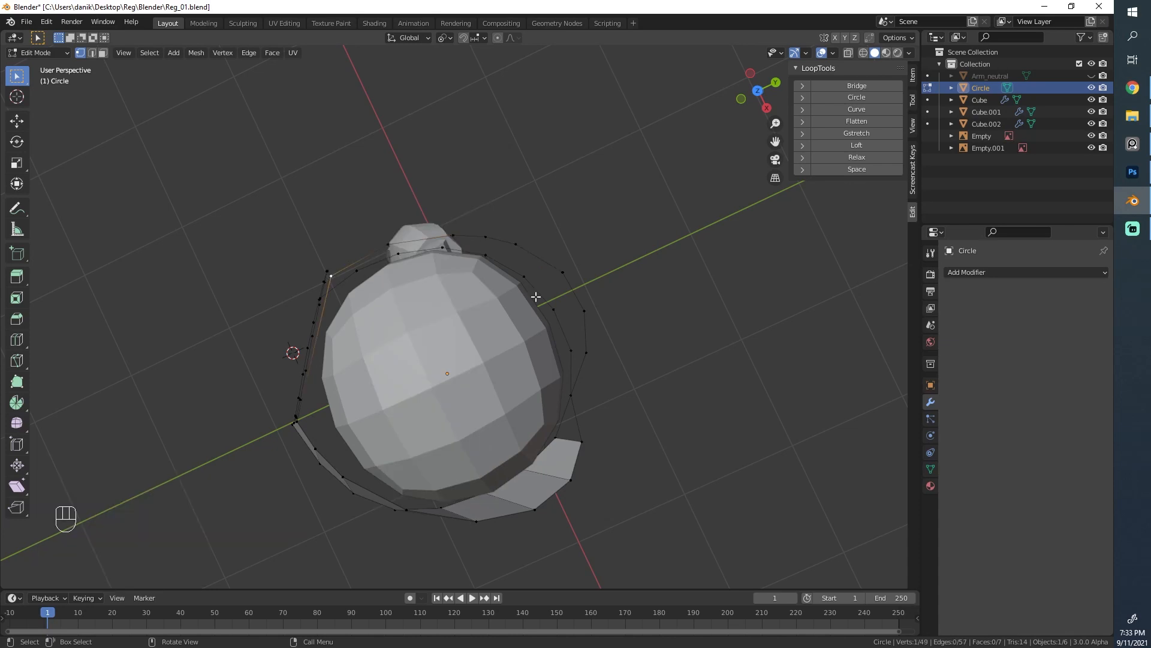
middle_drag(534, 296, 456, 255)
ctrl+click(576, 386)
middle_drag(559, 352, 854, 155)
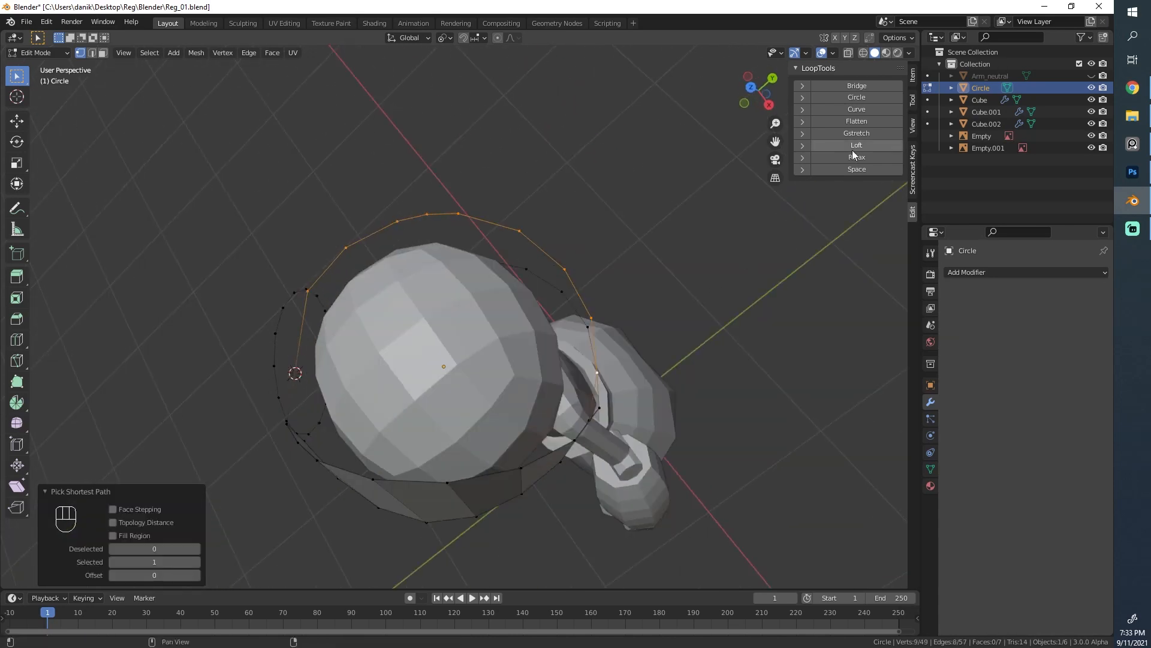
click(861, 168)
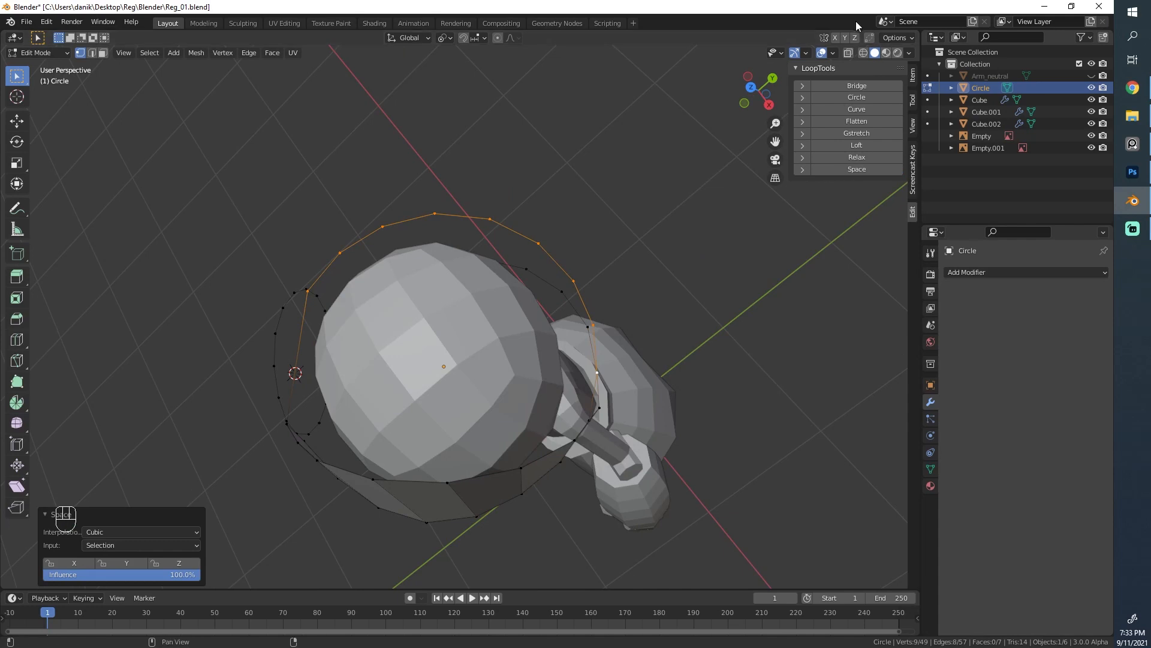
middle_drag(588, 336, 556, 326)
Fill faces across the top of the helmet between the filled band and the opposite ring, from the emblem circle to the back
click(396, 421)
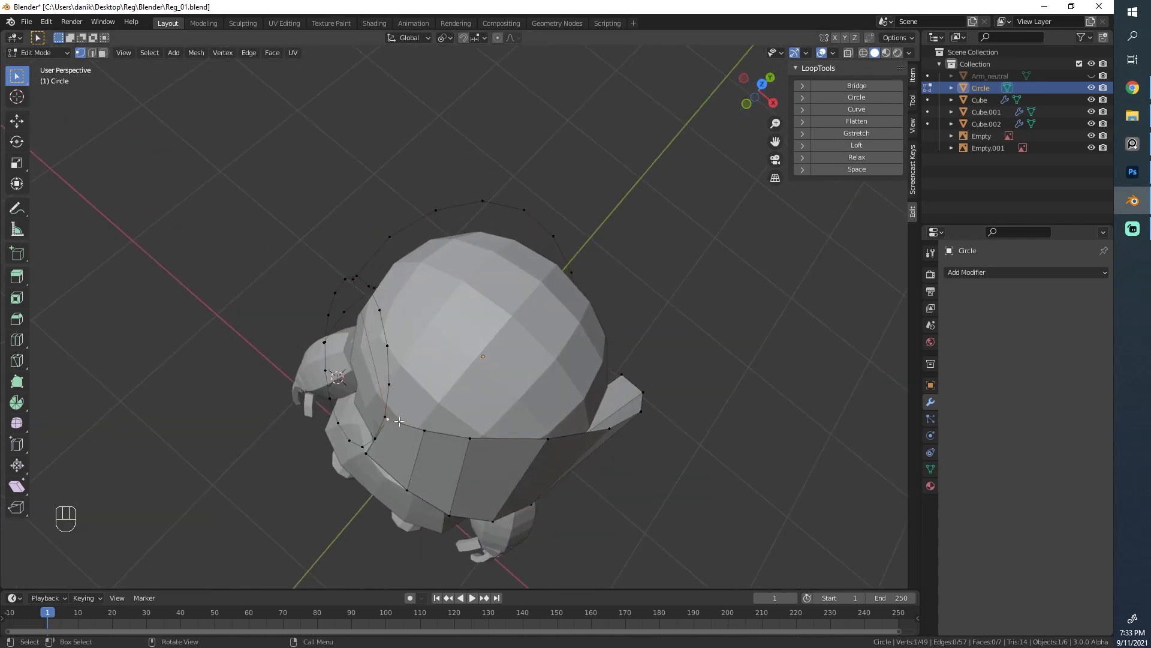
shift+click(424, 430)
key(f)
key(f)
key(f)
key(f)
middle_drag(689, 322, 472, 406)
key(f)
key(f)
key(f)
Fill the open side band between the rings with faces, starting at the back and ending at the emblem circle
click(470, 406)
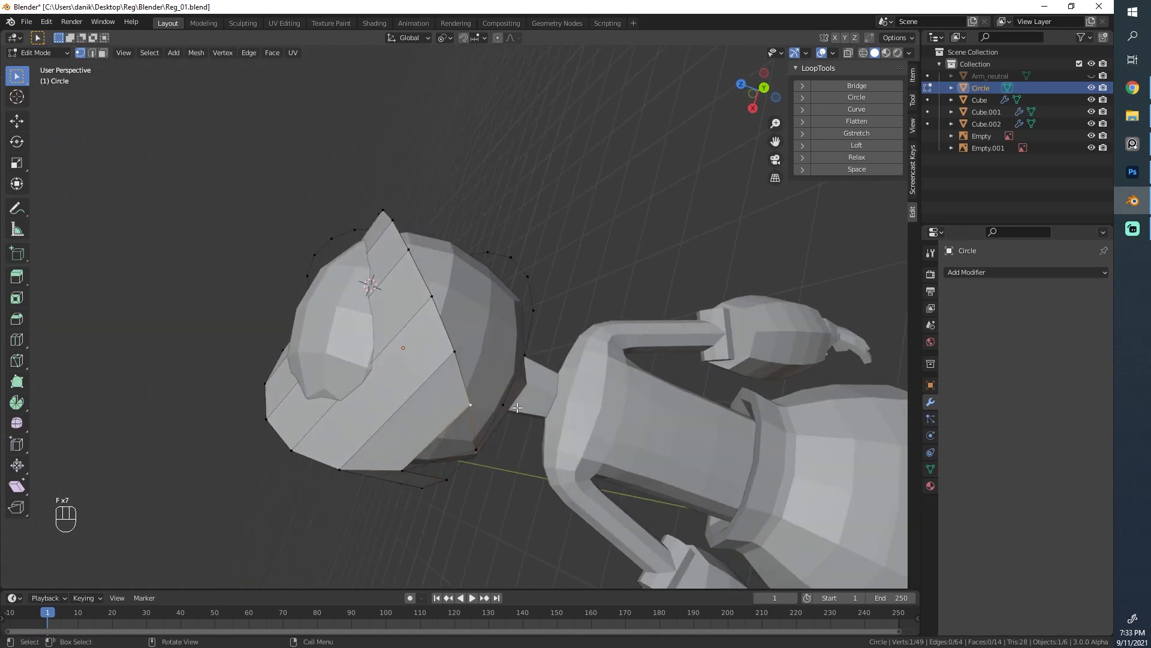
shift+click(525, 355)
key(f)
middle_drag(525, 355, 546, 334)
click(489, 398)
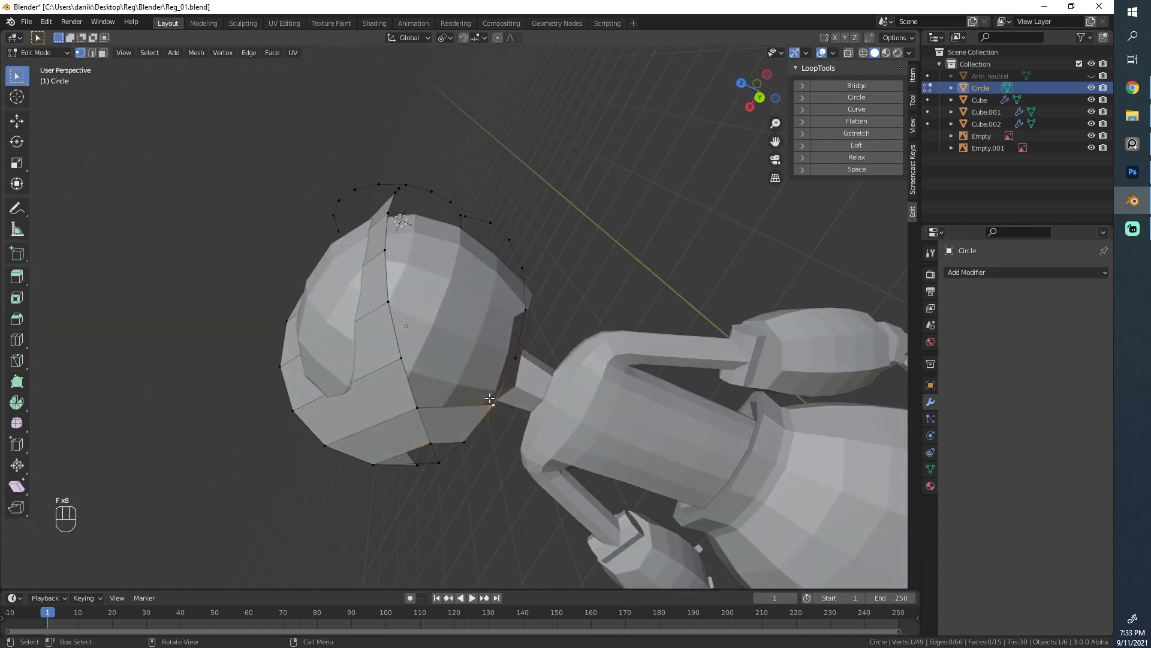
shift+click(420, 406)
key(f)
key(f)
mouse_move(540, 249)
middle_down()
mouse_move(479, 287)
mouse_move(403, 380)
mouse_move(553, 478)
mouse_move(552, 241)
middle_up()
key(f)
key(f)
key(f)
key(f)
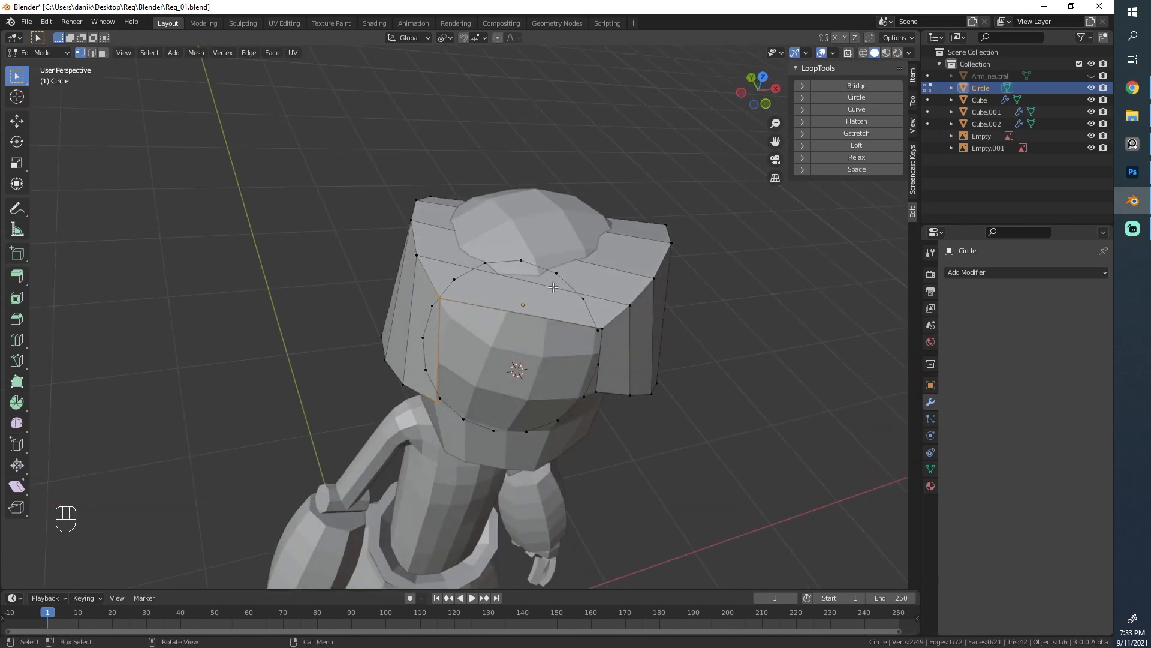
key(ctrl+r)
click(553, 241)
right_click(553, 240)
key(ctrl+z)
Select all edge loops running crosswise over the helmet's top and both sides and subdivide them with 3 cuts
click(92, 53)
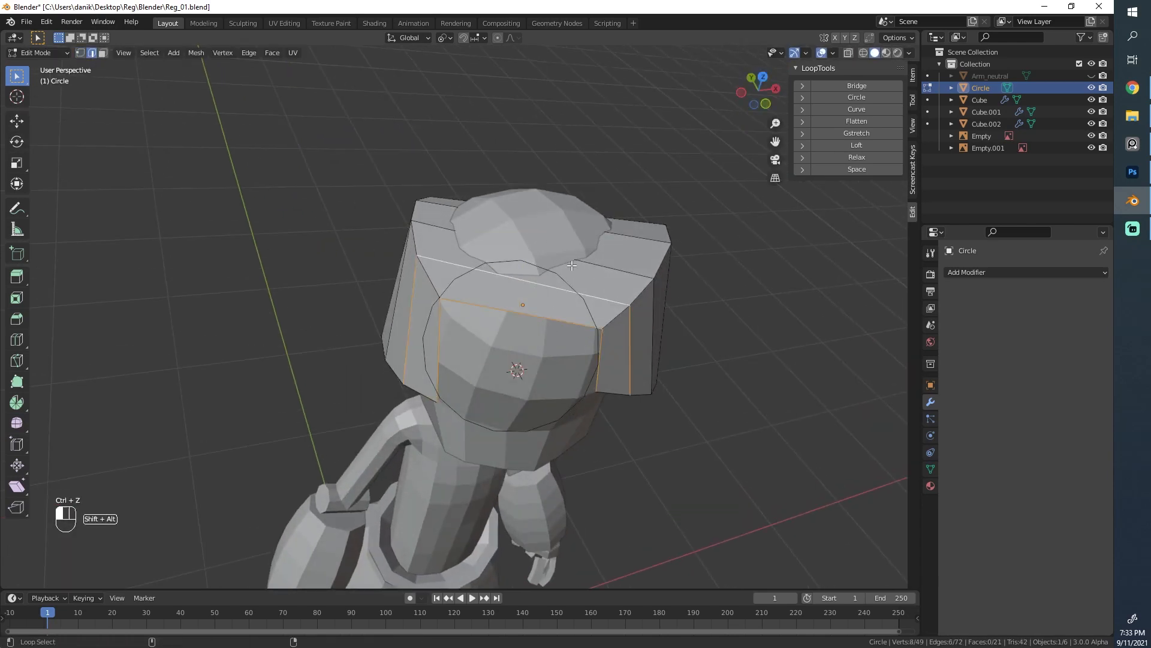
alt+shift+click(625, 242)
middle_drag(664, 213, 382, 329)
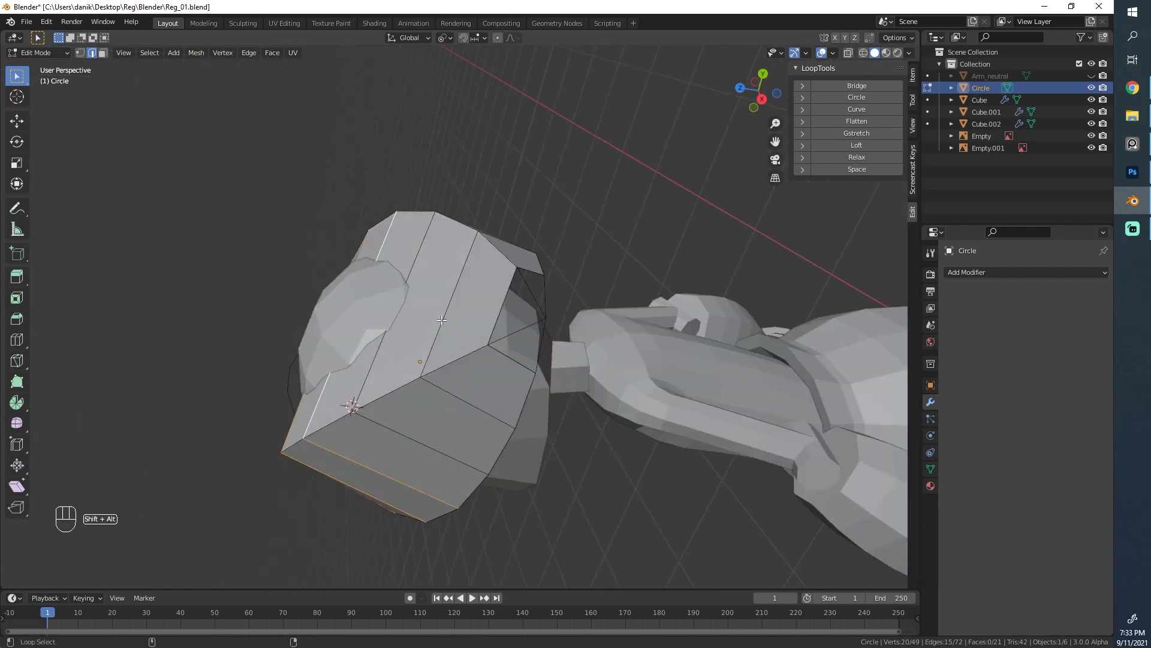
alt+shift+click(381, 329)
alt+shift+click(509, 298)
middle_drag(509, 298, 520, 293)
right_click(494, 265)
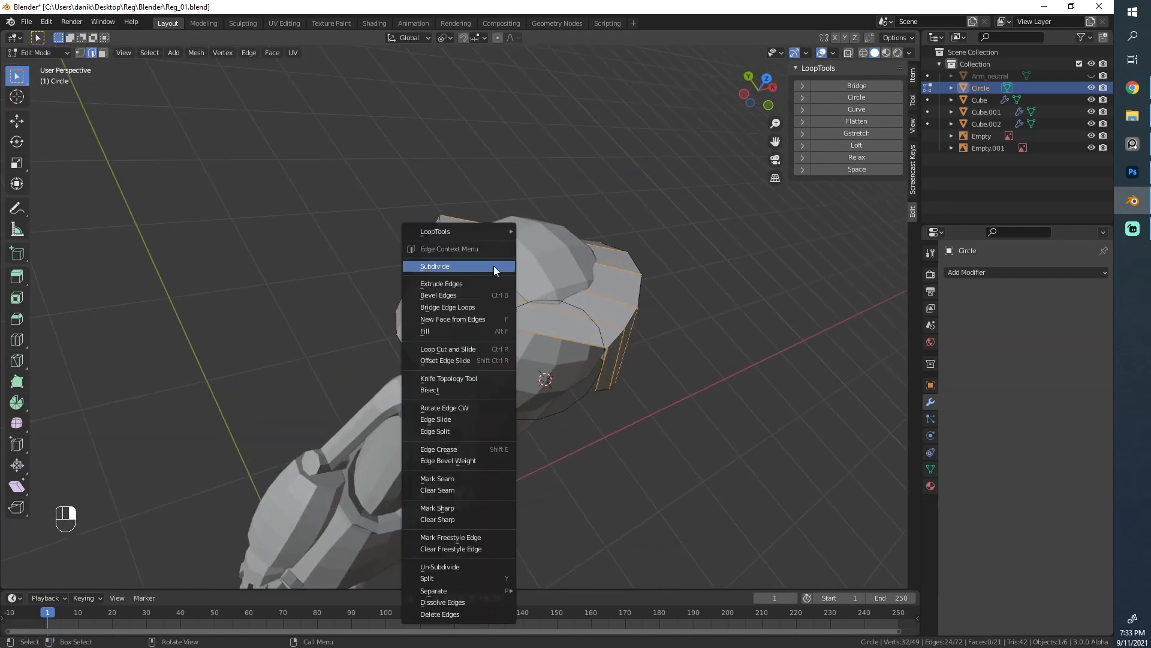
click(494, 265)
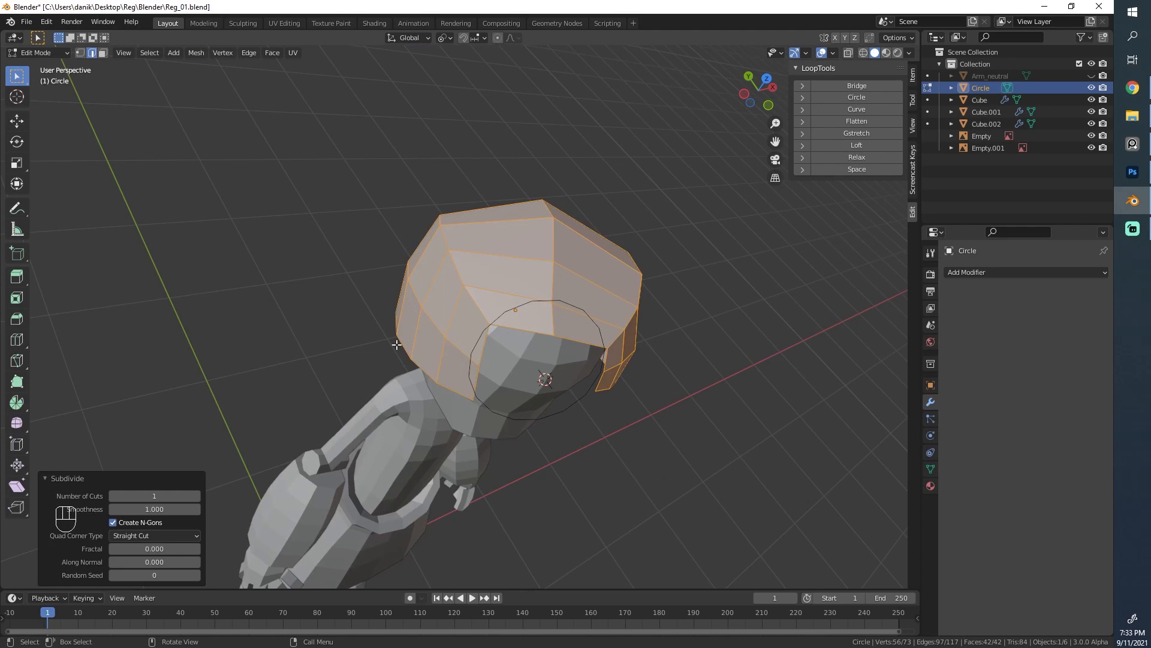
click(197, 496)
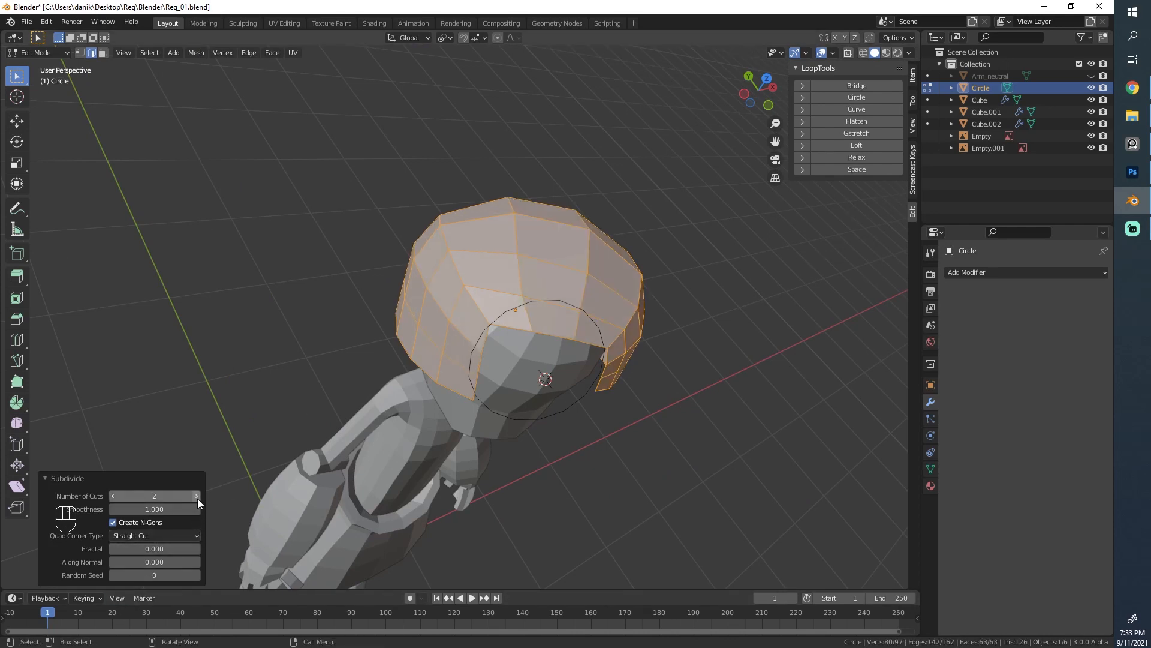
click(197, 498)
middle_drag(363, 506, 460, 419)
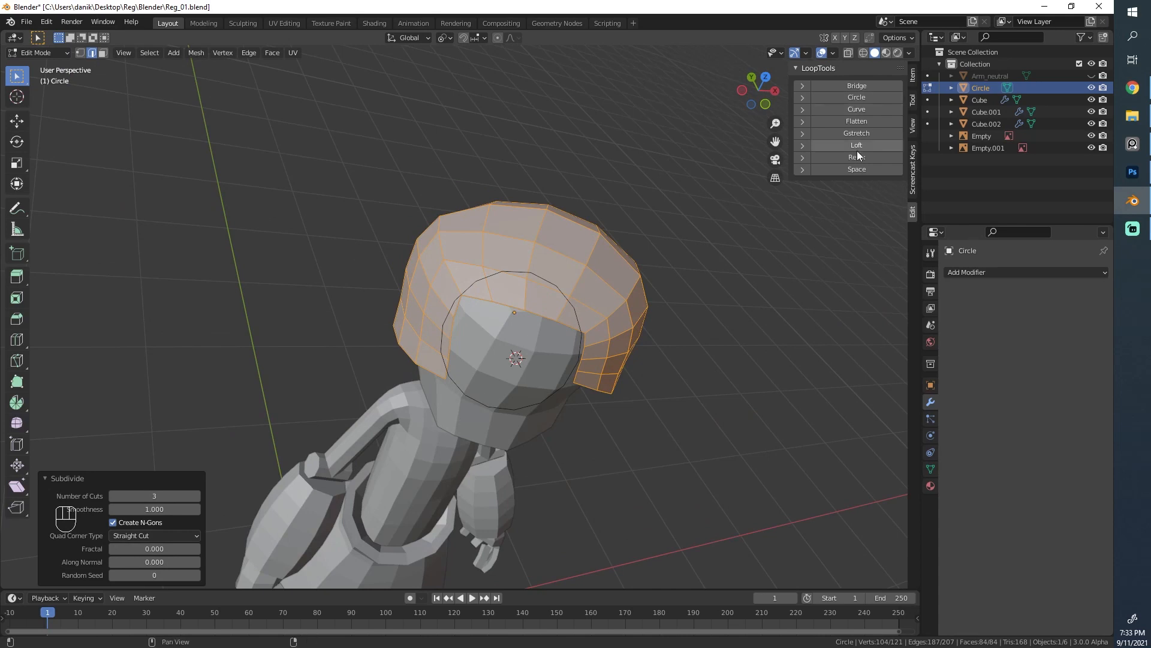
Select the front edge loop, extend the selection to all parallel loops with Edge Rings, and smooth them with repeated LoopTools Relax
alt+click(539, 316)
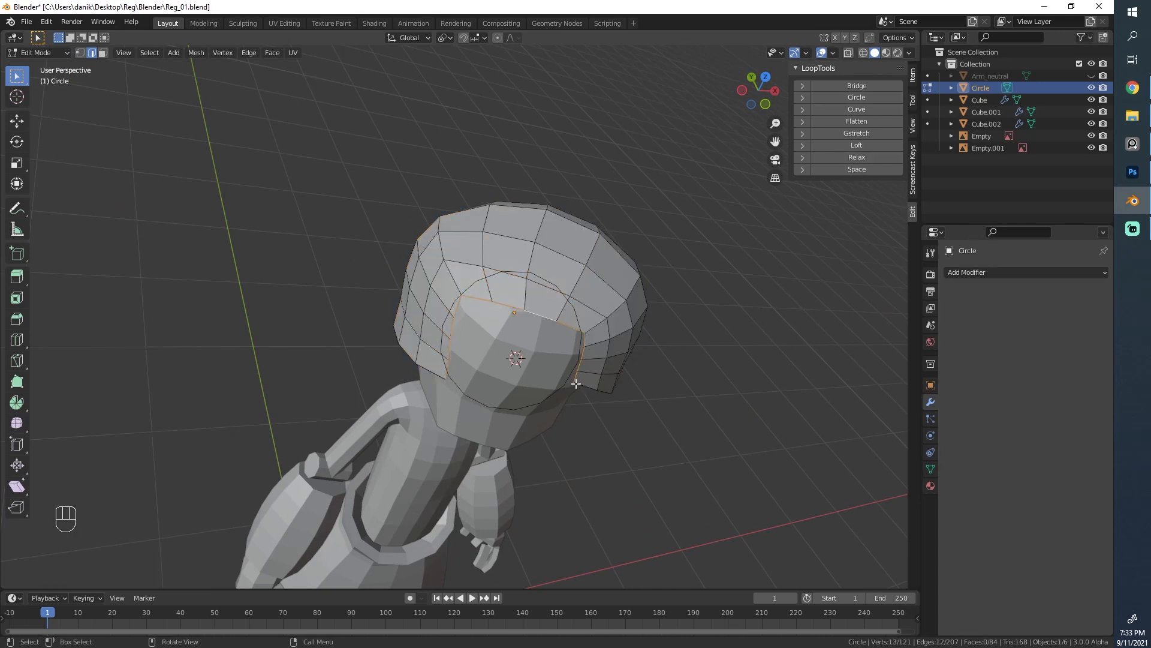
click(150, 52)
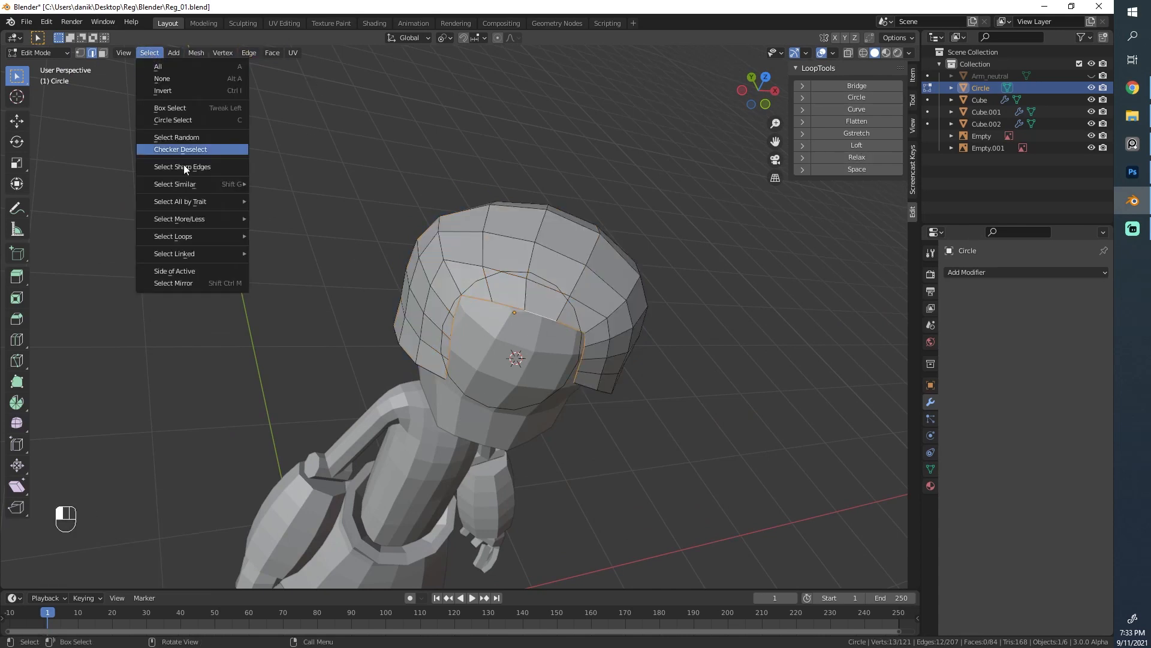
mouse_move(194, 234)
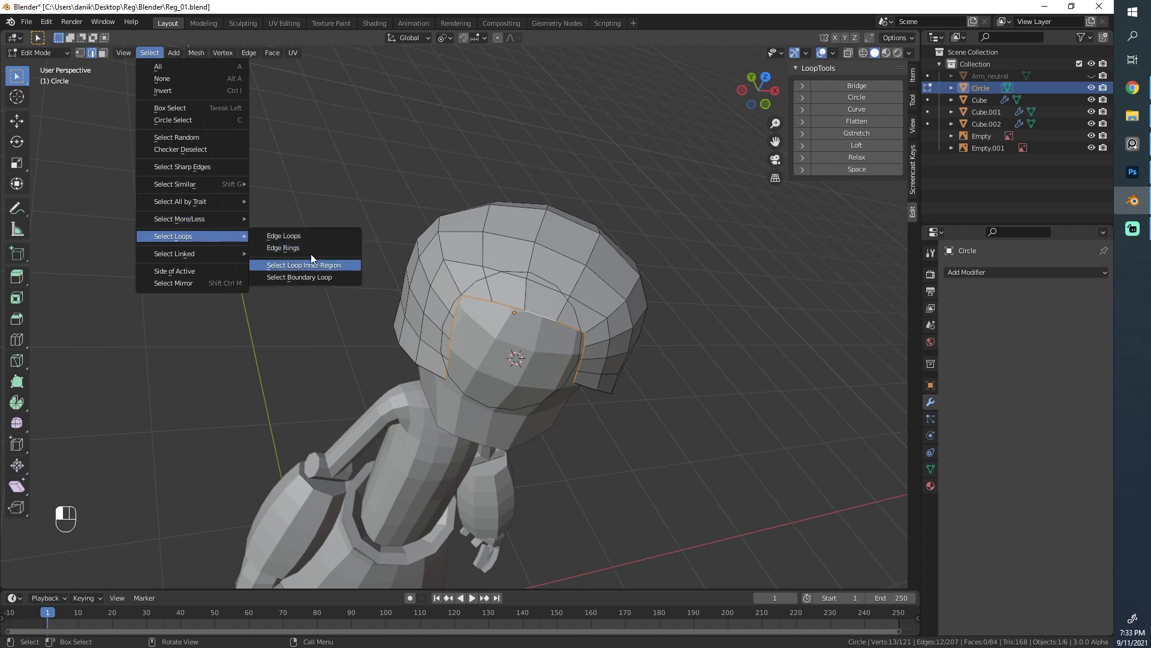
click(311, 249)
middle_drag(310, 251, 832, 151)
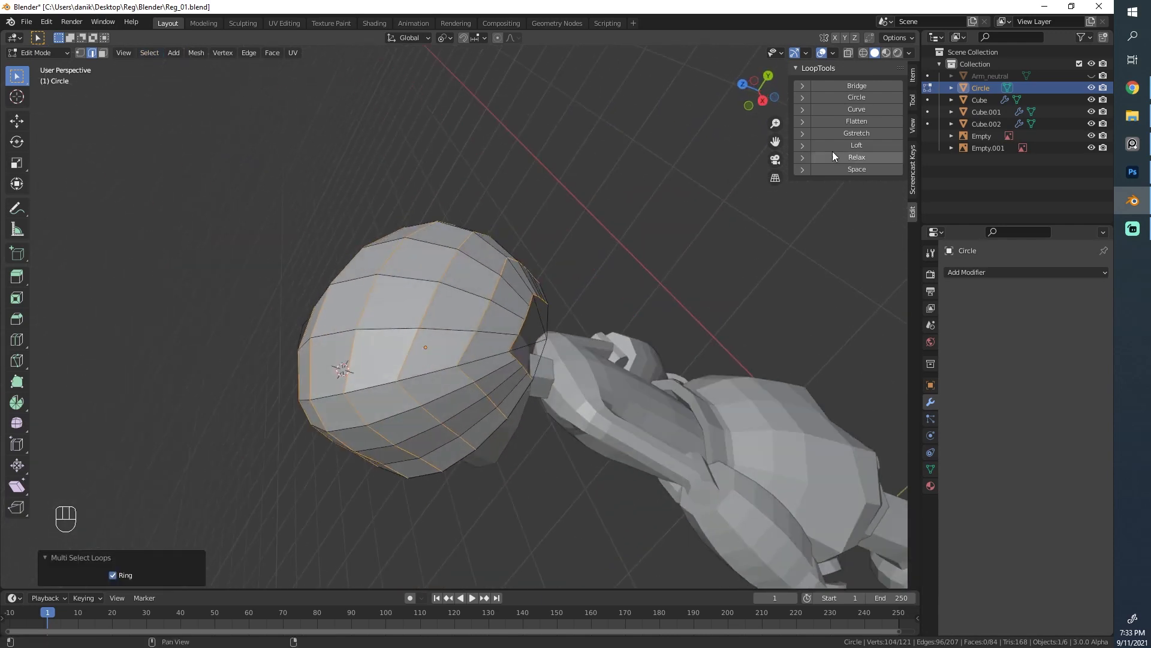
click(847, 158)
click(846, 158)
click(845, 156)
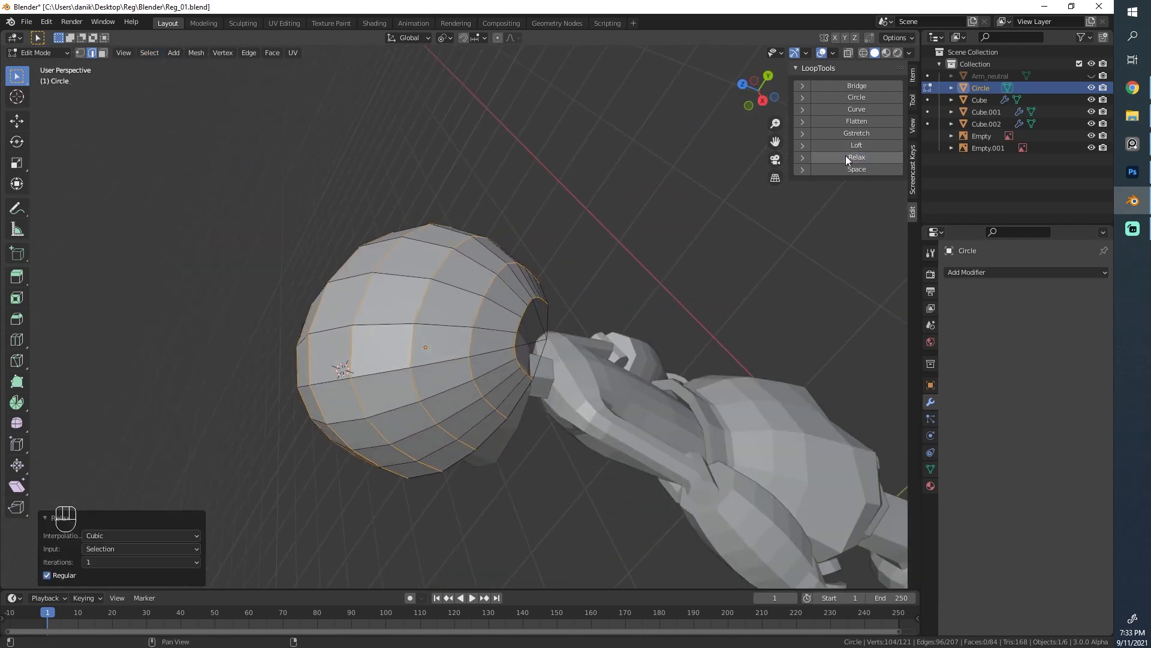
Try another LoopTools Space and Relax pass on the selected helmet loops, and undo it
click(844, 170)
click(844, 157)
middle_drag(828, 180, 754, 238)
key(ctrl+z)
key(ctrl+z)
Space the vertices of the selected helmet loops evenly with LoopTools and clear the selection
shift+middle_drag(668, 216, 854, 159)
click(878, 169)
middle_drag(758, 175, 578, 318)
key(alt+a)
Leave mesh editing and examine the helmet's shape against the front reference drawing and from around the head
scroll(331, 318, down, 6)
key(Tab)
scroll(554, 311, up, 3)
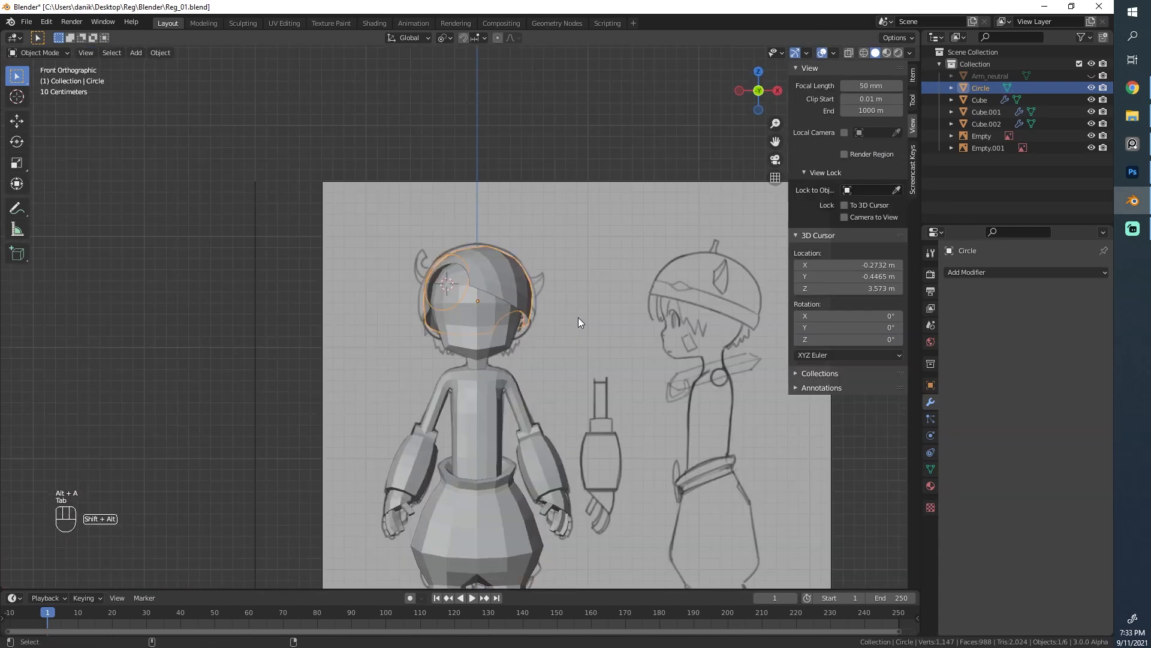
scroll(578, 317, up, 3)
key(alt+a)
middle_drag(524, 157, 472, 282)
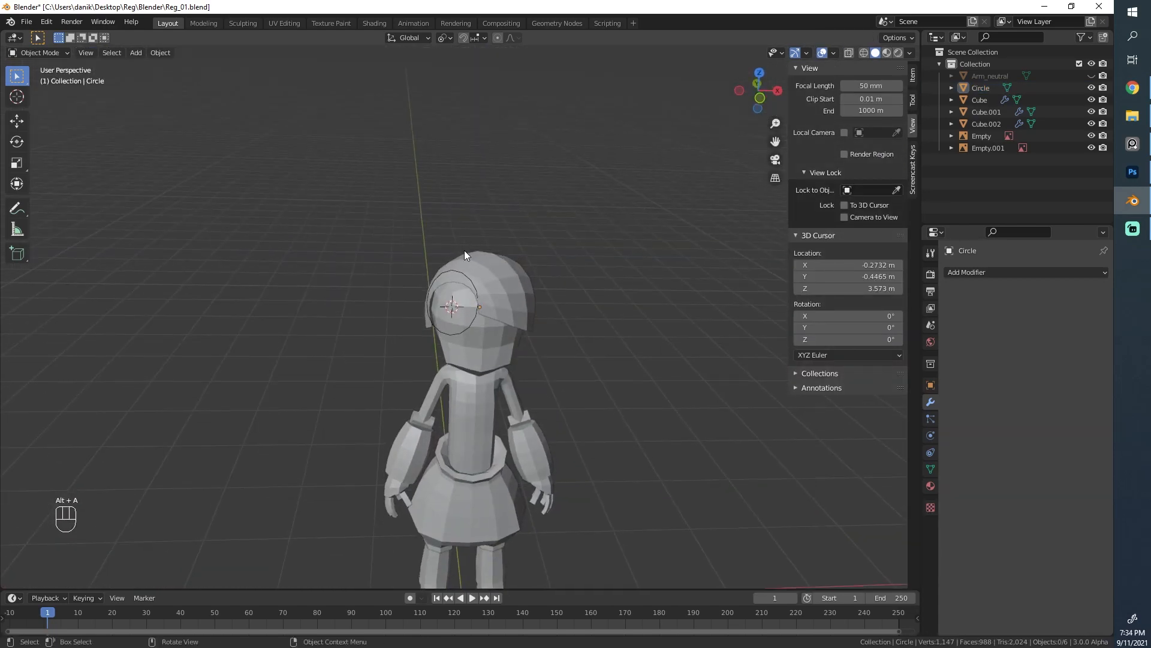
middle_drag(448, 239, 401, 310)
Reopen the helmet mesh for editing and delete the row of vertices bordering the opening at the back of the head
key(Tab)
scroll(637, 352, up, 2)
scroll(400, 310, up, 2)
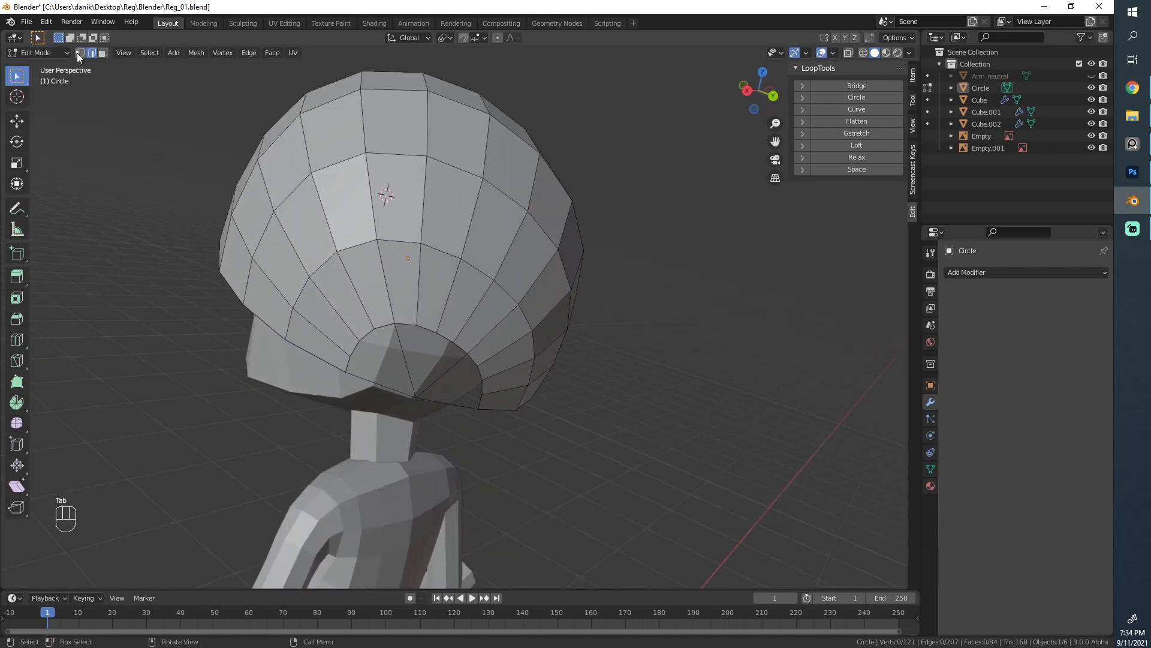
ctrl+click(350, 351)
click(351, 353)
ctrl+click(444, 335)
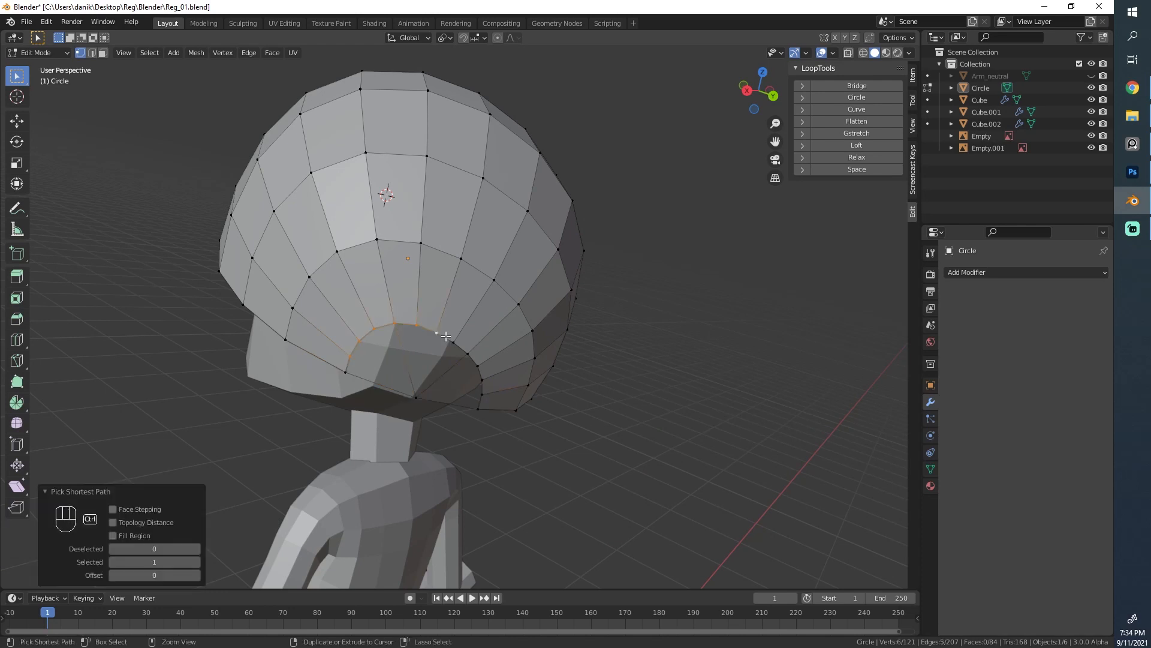
key(x)
click(492, 394)
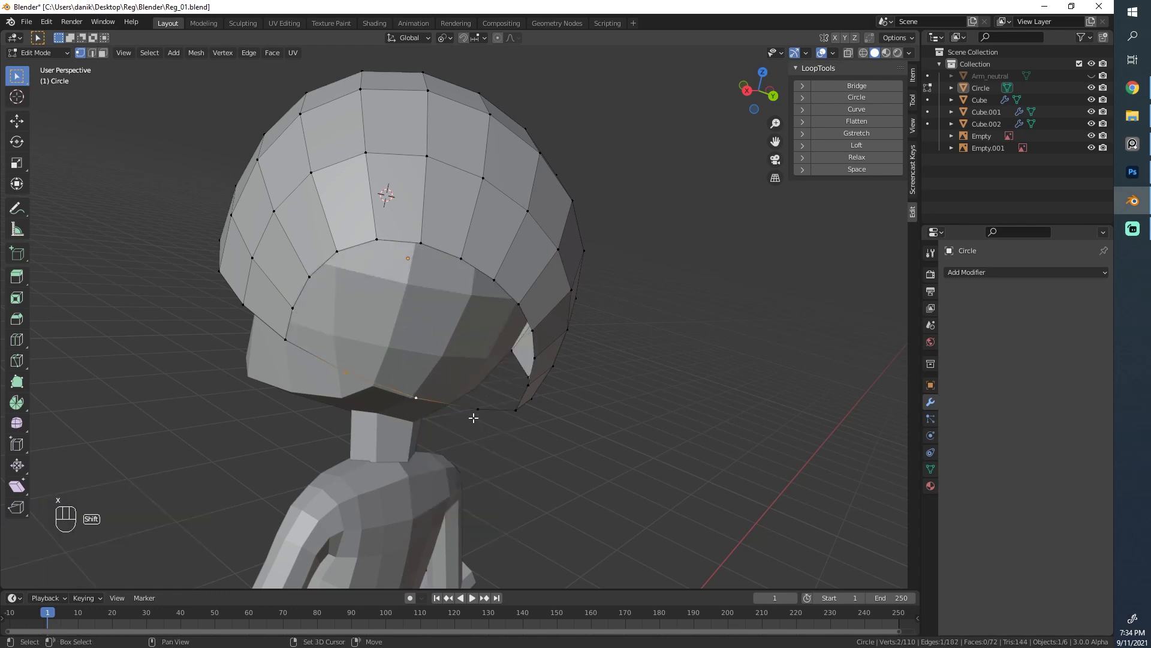
Extrude the two lower edges at the back of the helmet upwards by about 0.07 m
middle_drag(474, 418, 456, 360)
key(e)
click(454, 354)
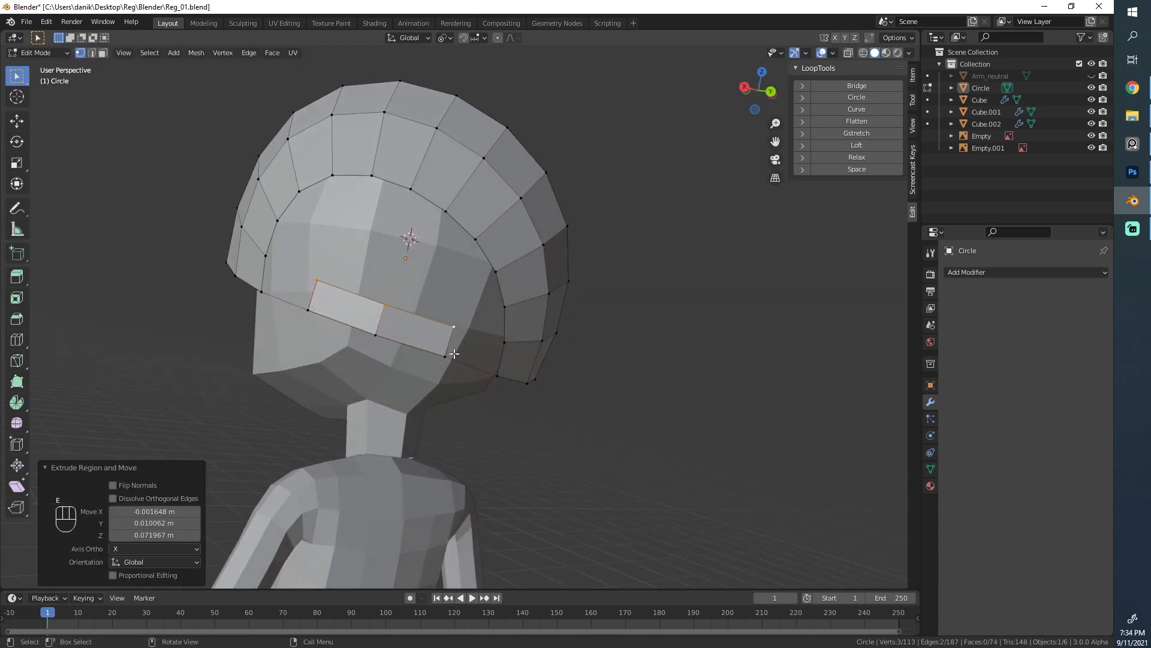
Fill the gaps at both ends of the extruded back strip with faces joining it to the helmet's sides
click(447, 356)
shift+click(500, 377)
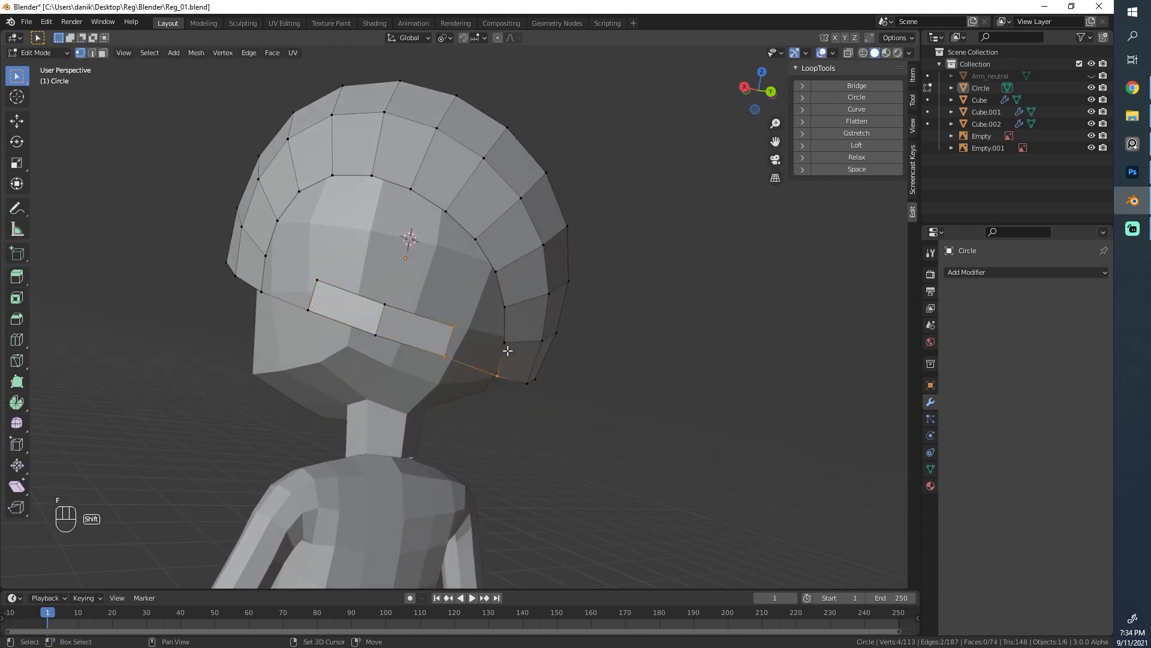
key(f)
key(ctrl+z)
key(ctrl+z)
shift+click(502, 378)
key(f)
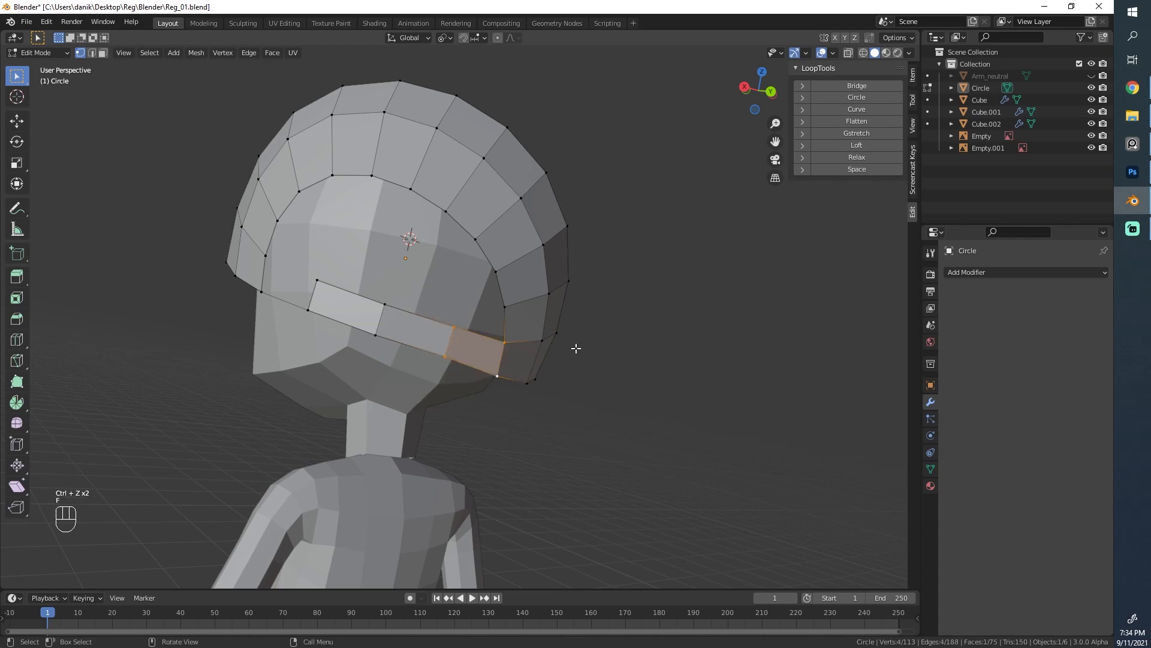
click(309, 310)
shift+click(262, 291)
shift+click(265, 256)
key(f)
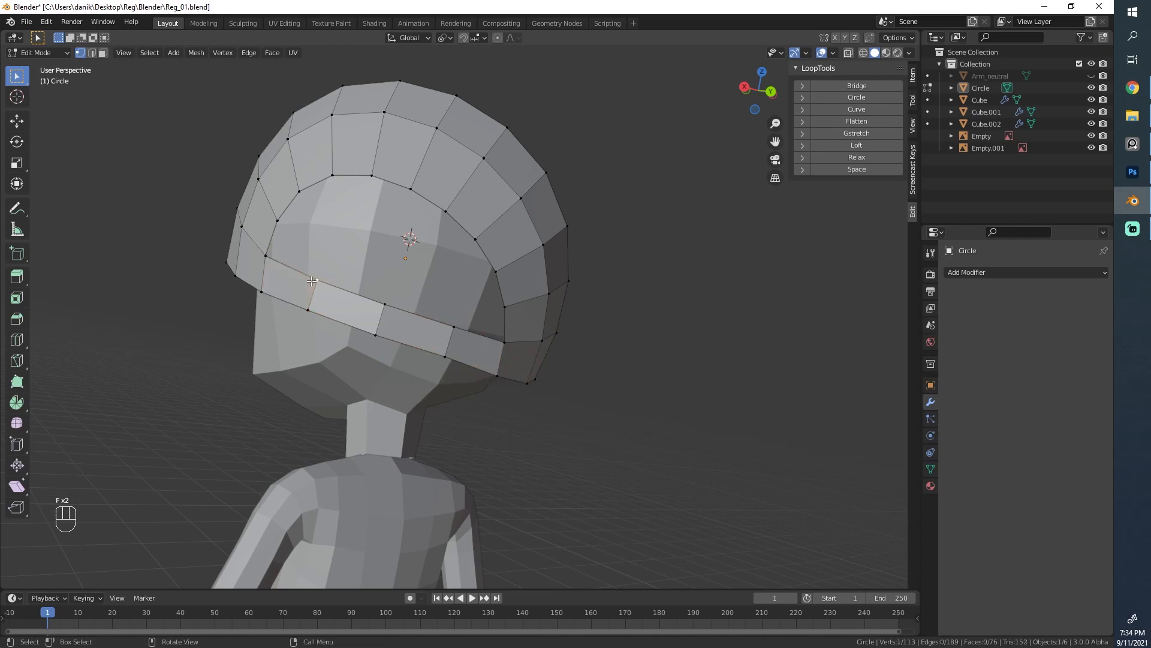
Extrude the strip's three middle upper vertices upwards, scale the new edge to about 0.79, and shift it slightly
ctrl+click(454, 327)
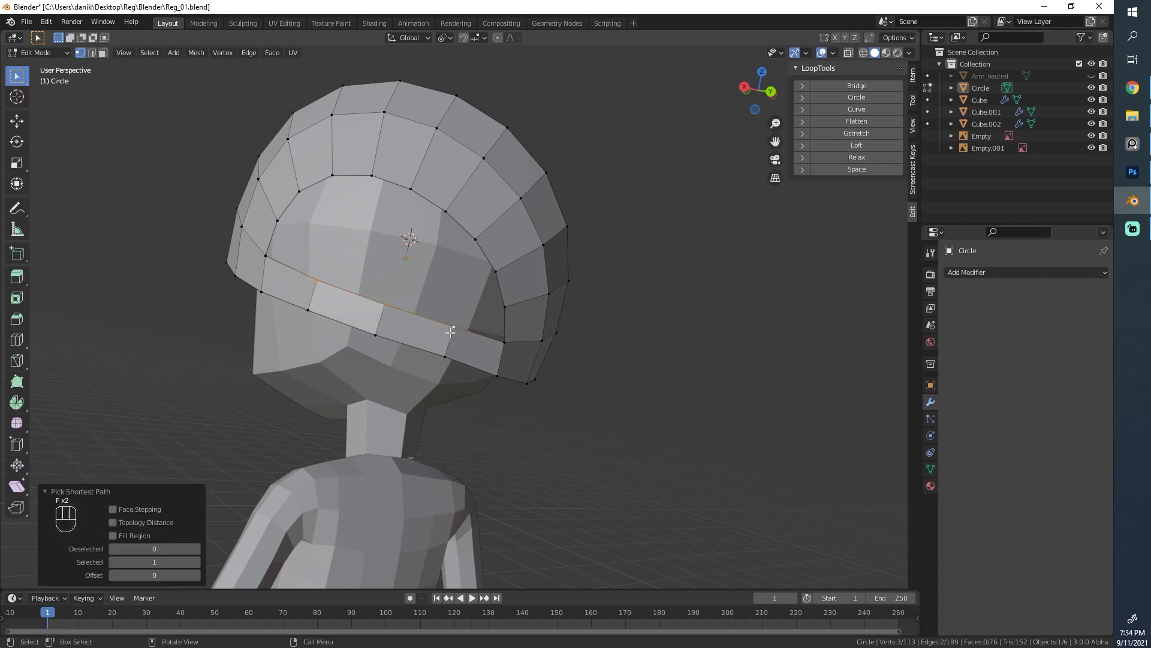
key(e)
click(453, 293)
key(s)
click(491, 303)
key(g)
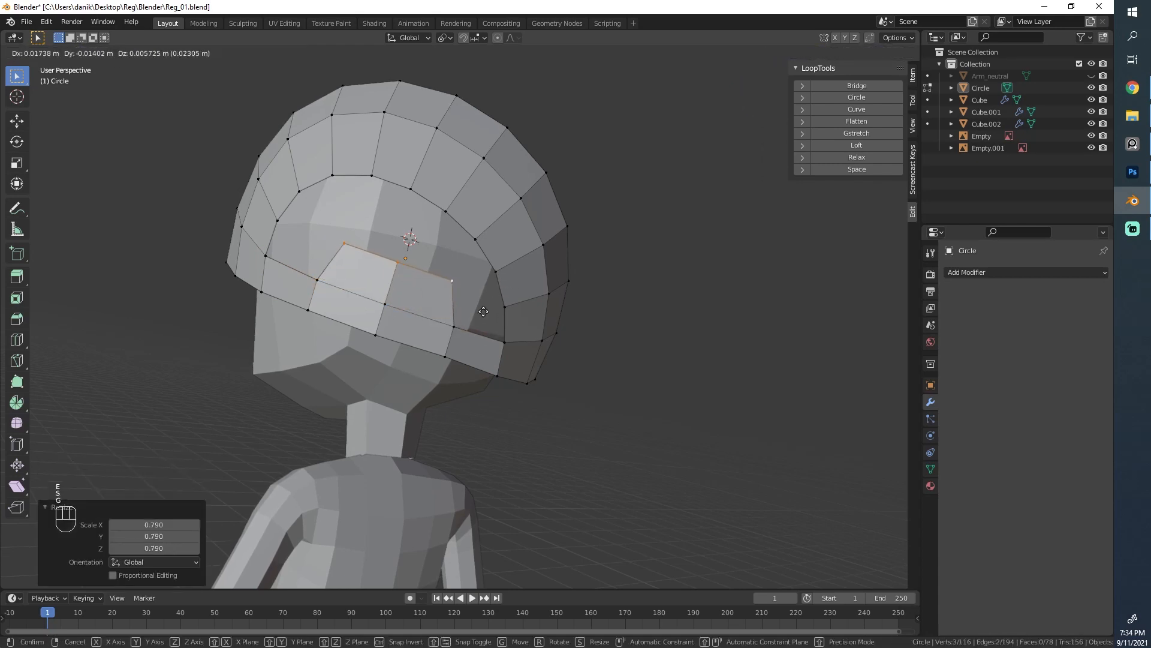
click(484, 313)
key(period)
click(473, 260)
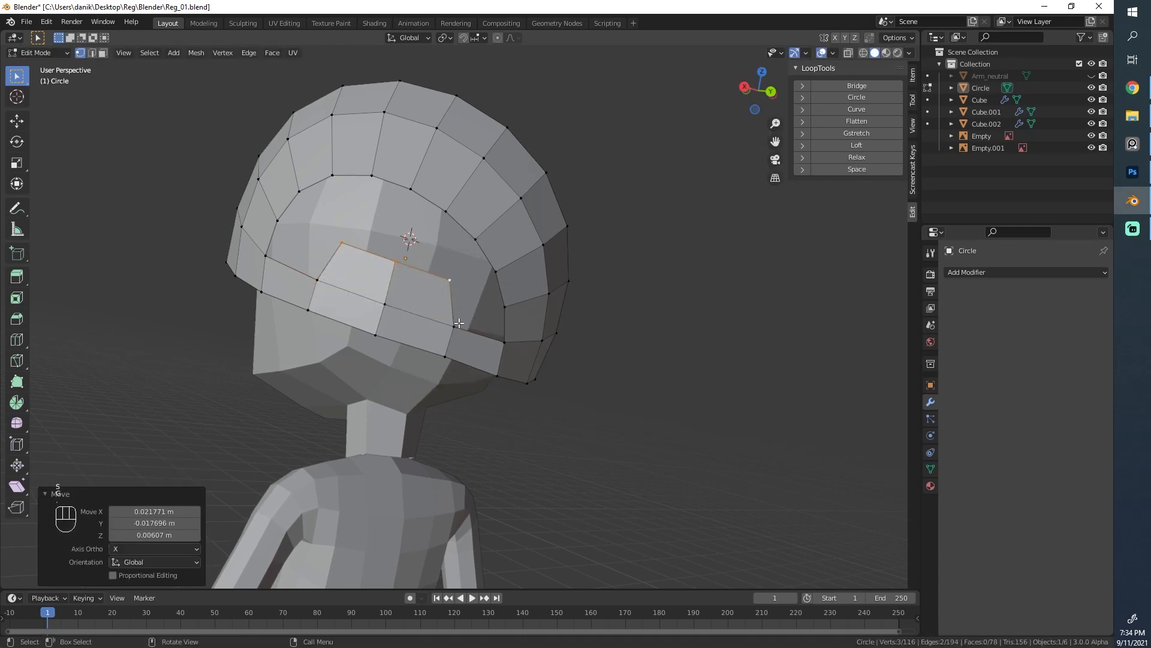
Fill the gaps at both ends of the second back strip with faces and move its outer corner vertex towards the helmet's side
click(456, 325)
shift+click(507, 341)
key(f)
middle_drag(339, 309, 362, 320)
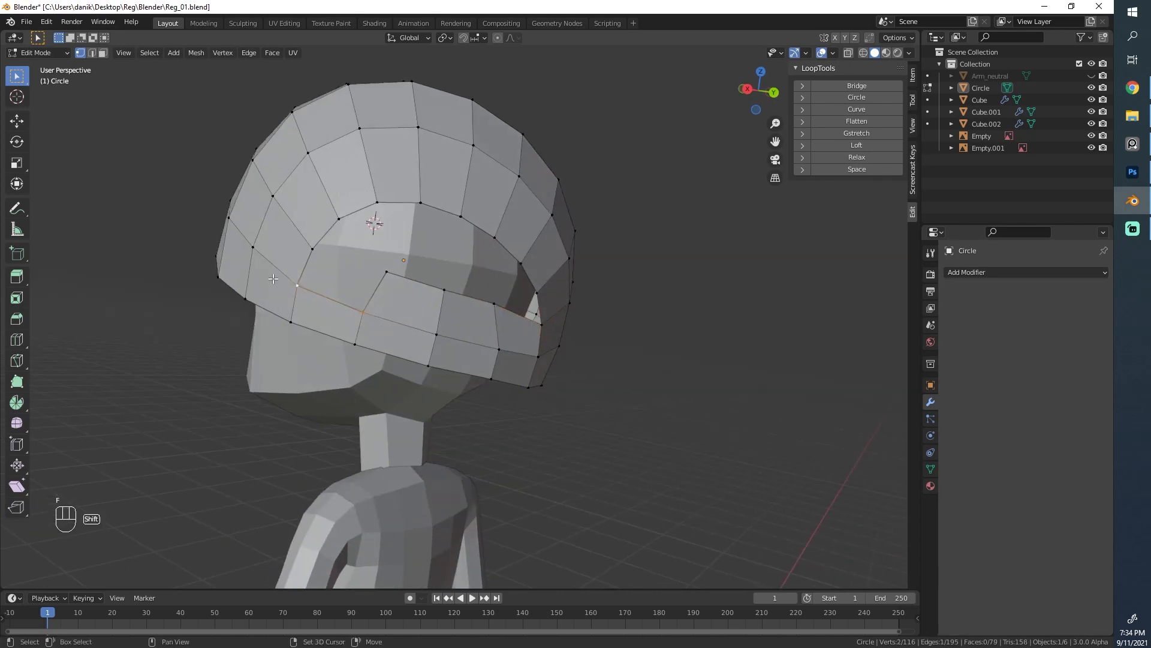
click(385, 269)
key(g)
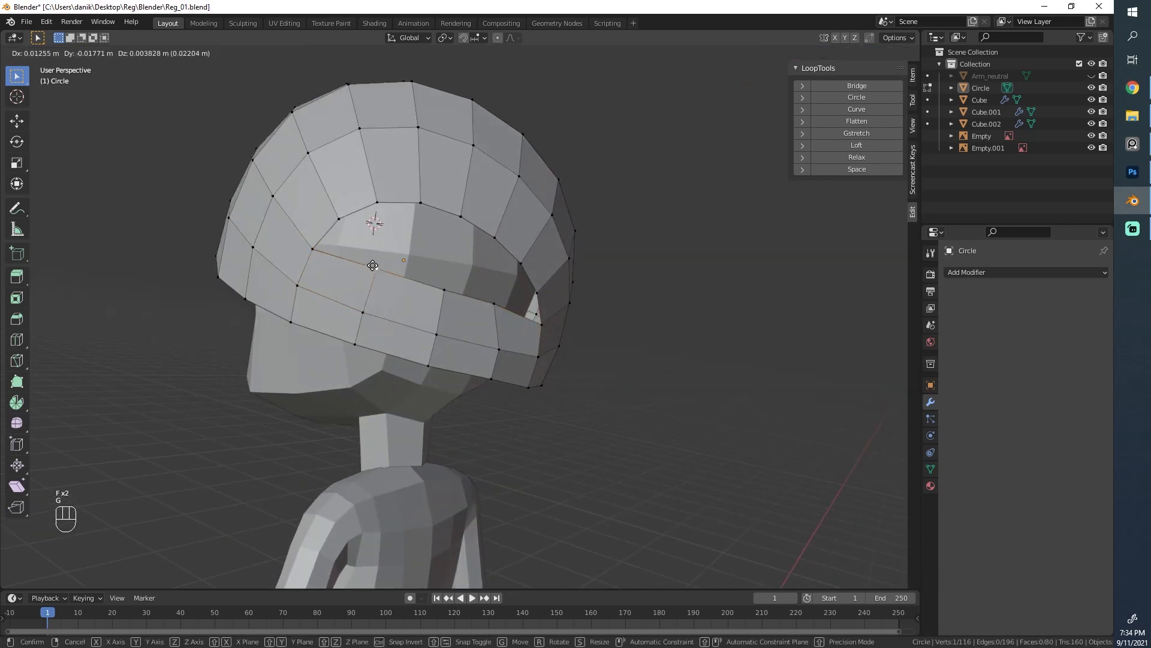
click(375, 264)
Extrude the second strip's upper edge upwards into the remaining back opening and scale the new edge
click(376, 216)
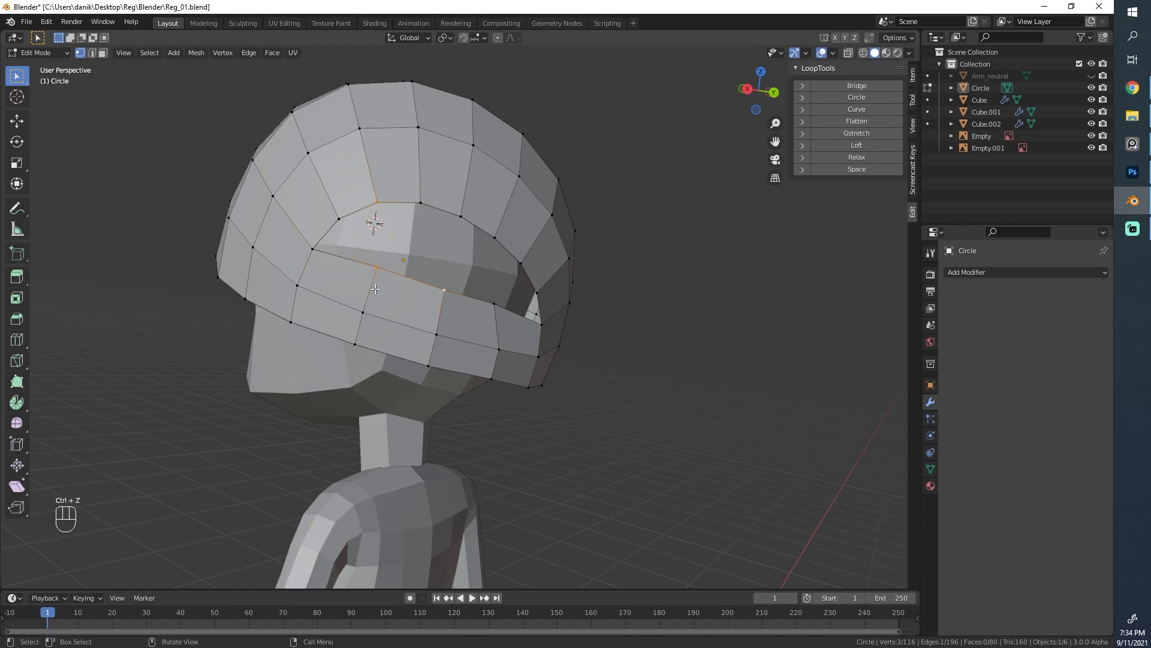
click(501, 308)
key(e)
click(396, 260)
key(s)
click(568, 263)
Fill the gaps at both ends of the third back strip with faces joining it to the helmet
click(492, 310)
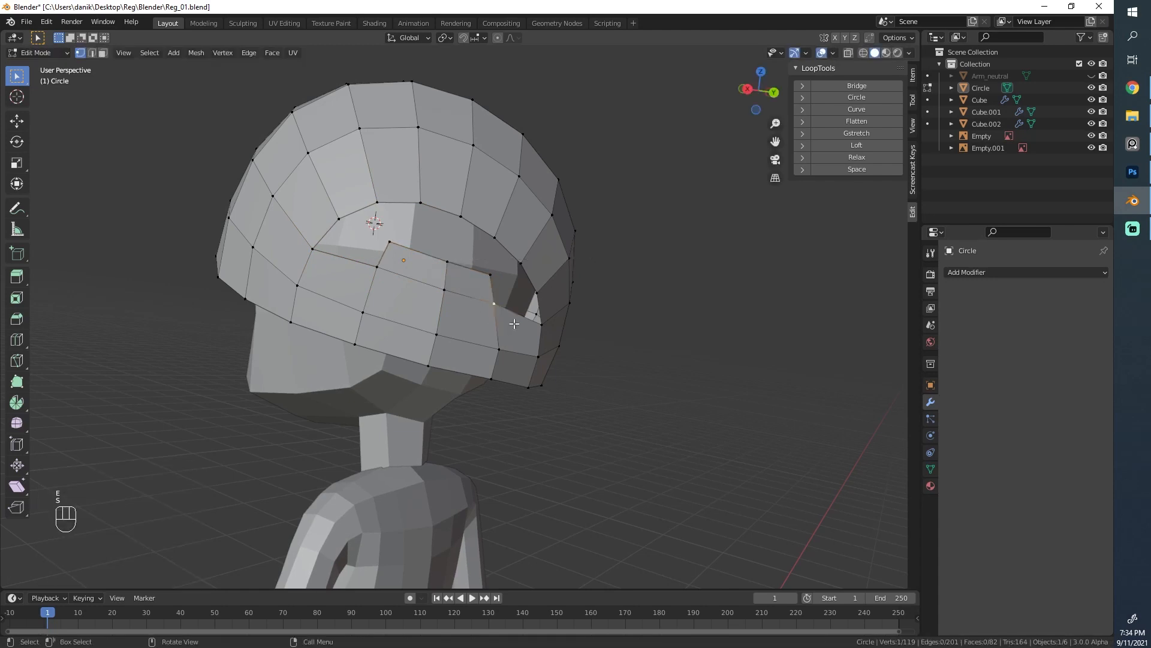
key(f)
key(f)
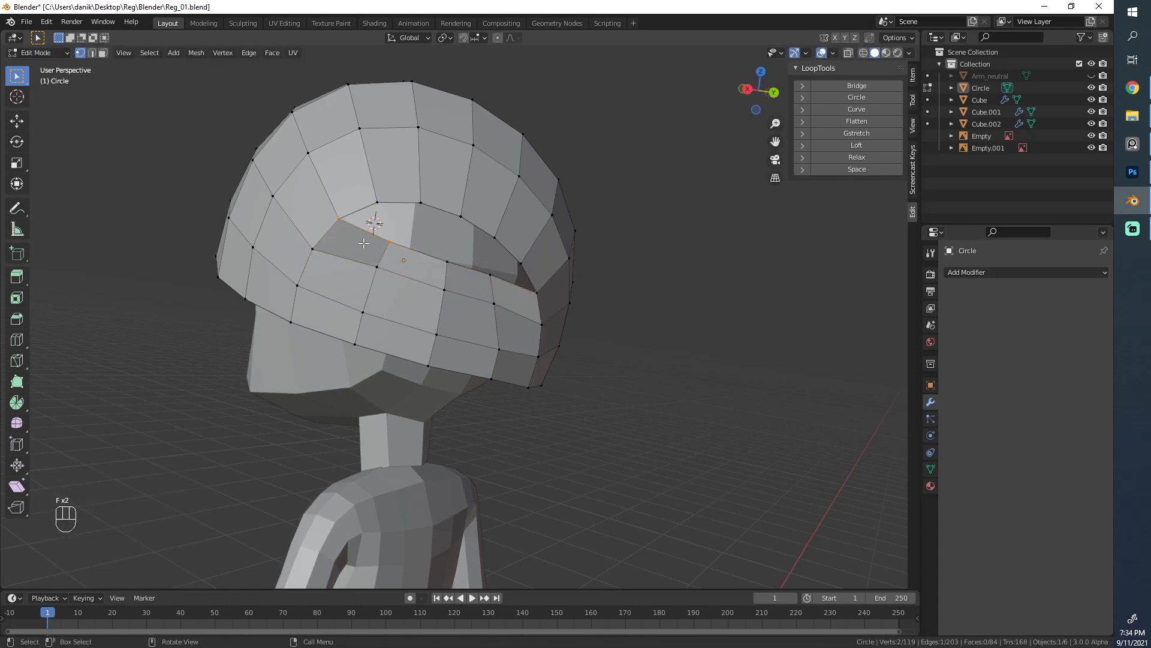
Fill the remaining upper gap of the helmet's back opening with a row of faces
key(f)
key(f)
key(f)
key(f)
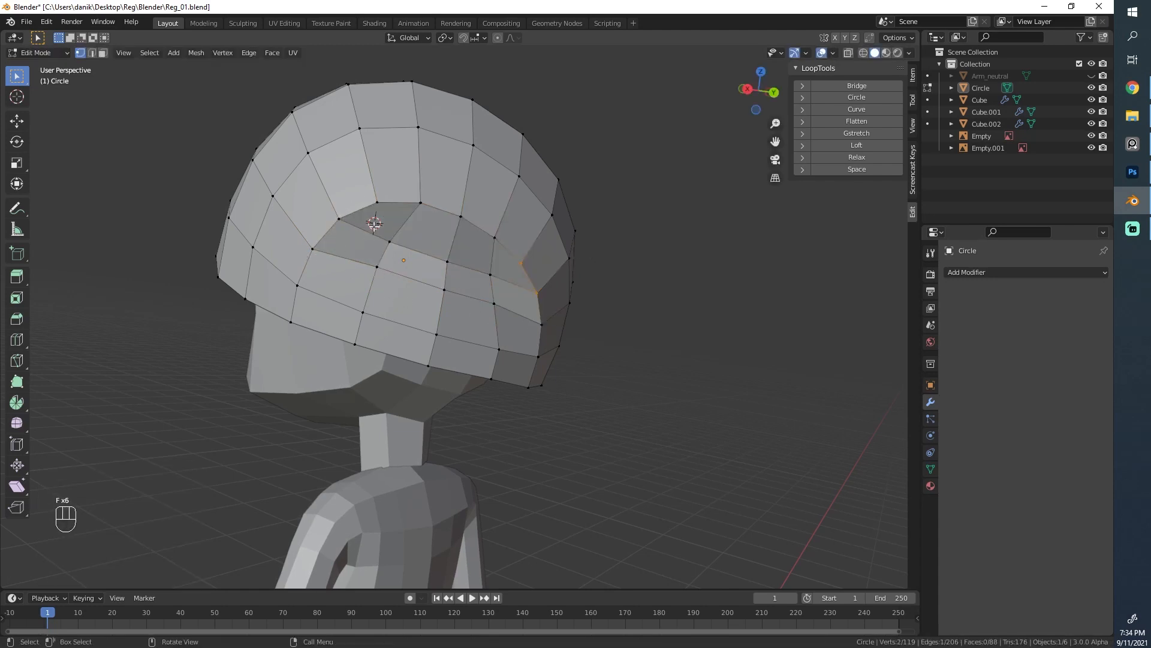
key(Tab)
middle_drag(343, 215, 429, 308)
key(Tab)
scroll(429, 308, up, 2)
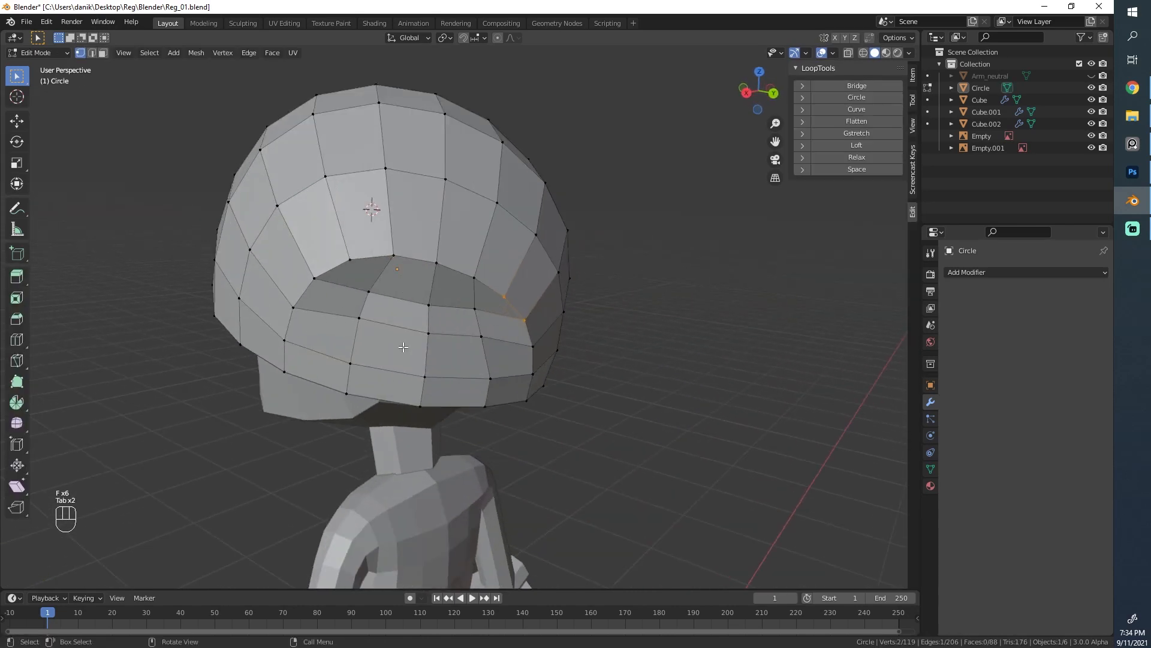
Select the rebuilt back patch of the helmet and smooth its vertices by about 0.89
key(alt+a)
key(c)
mouse_move(513, 355)
mouse_down()
mouse_move(479, 312)
mouse_move(322, 322)
mouse_move(457, 362)
mouse_move(303, 335)
mouse_up()
right_click(302, 336)
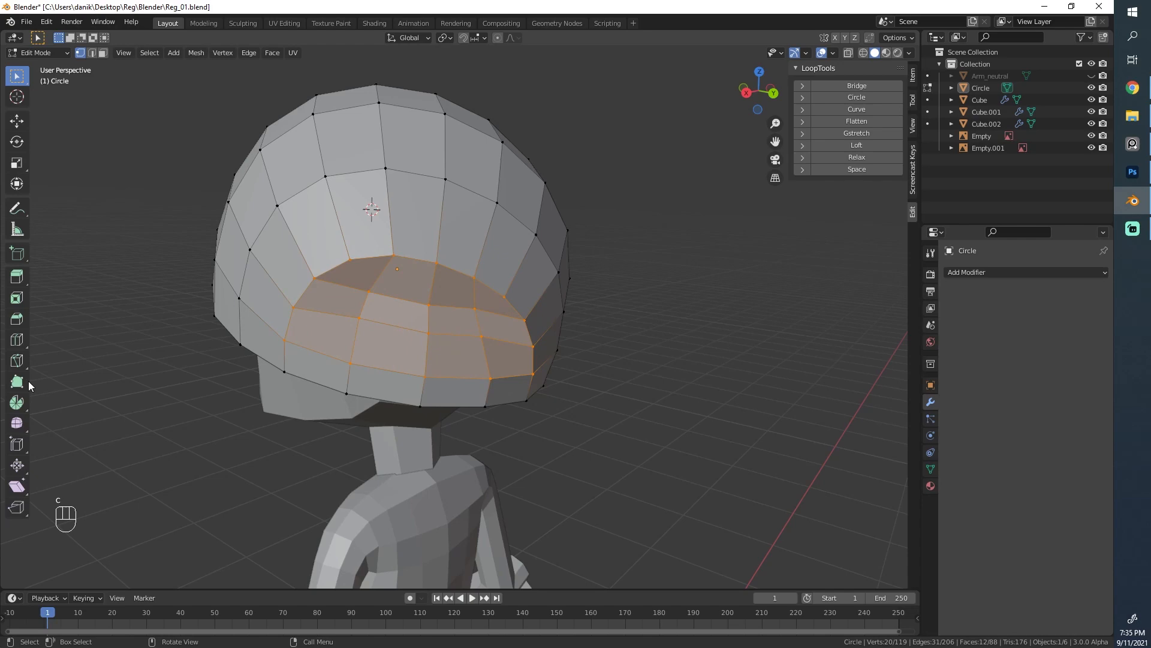
click(18, 423)
drag(431, 371, 624, 347)
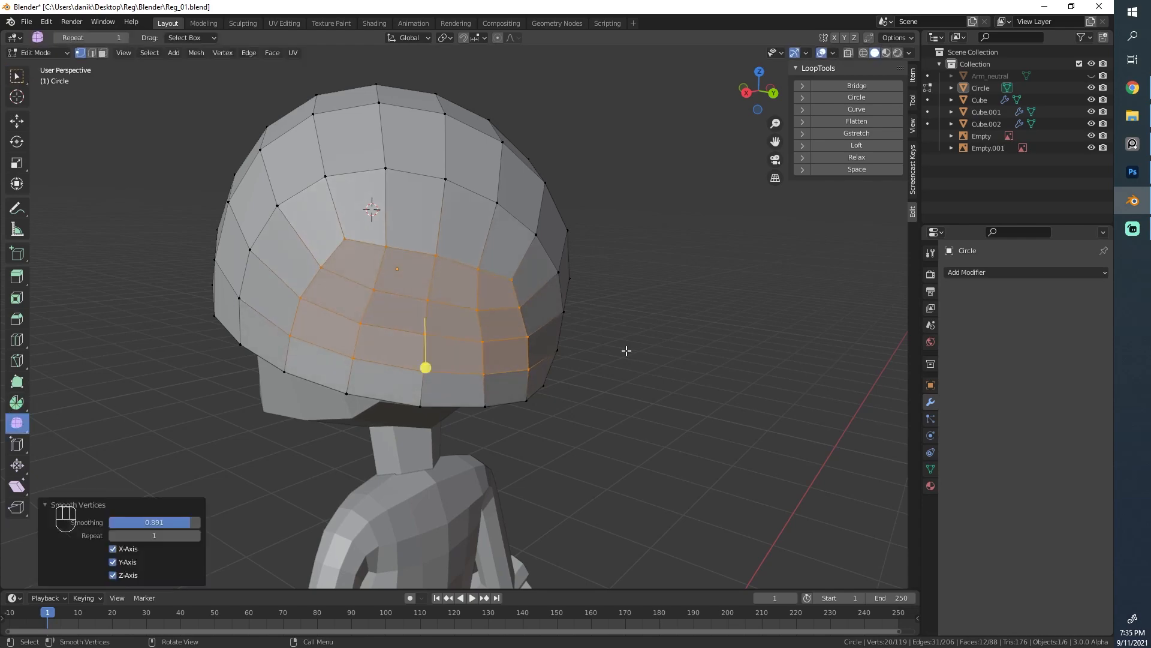
middle_drag(624, 347, 286, 247)
key(alt+a)
middle_drag(266, 346, 540, 270)
scroll(456, 191, up, 4)
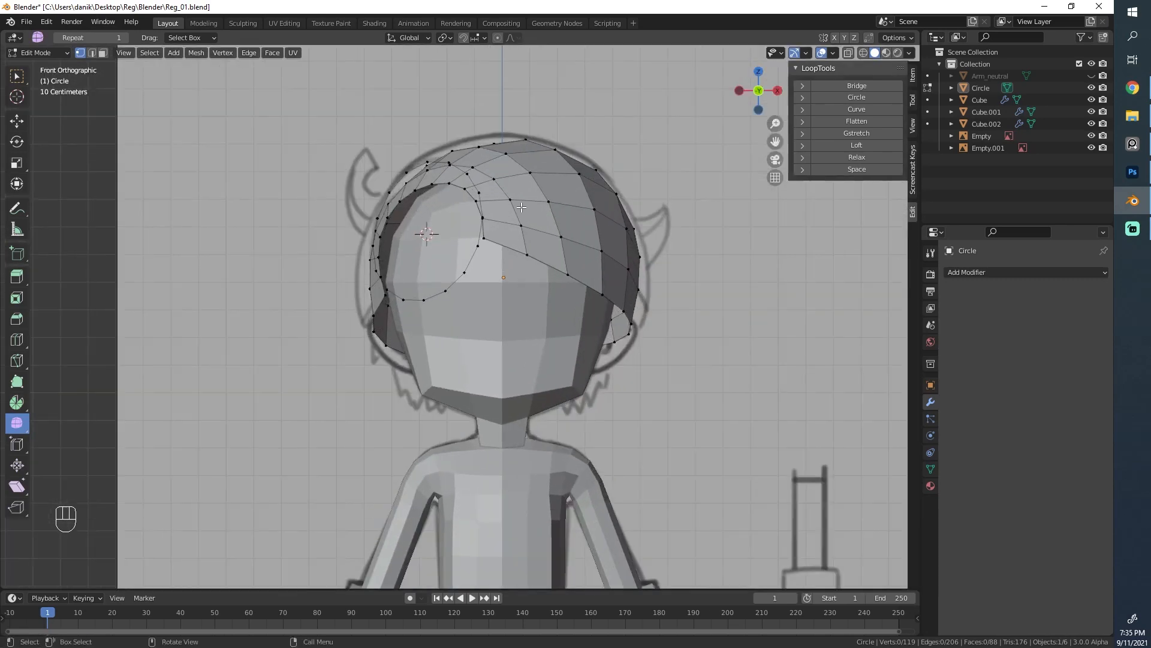
Add an ico sphere with 5 subdivisions as a separate object
middle_drag(464, 200, 482, 465)
scroll(430, 335, down, 4)
key(Tab)
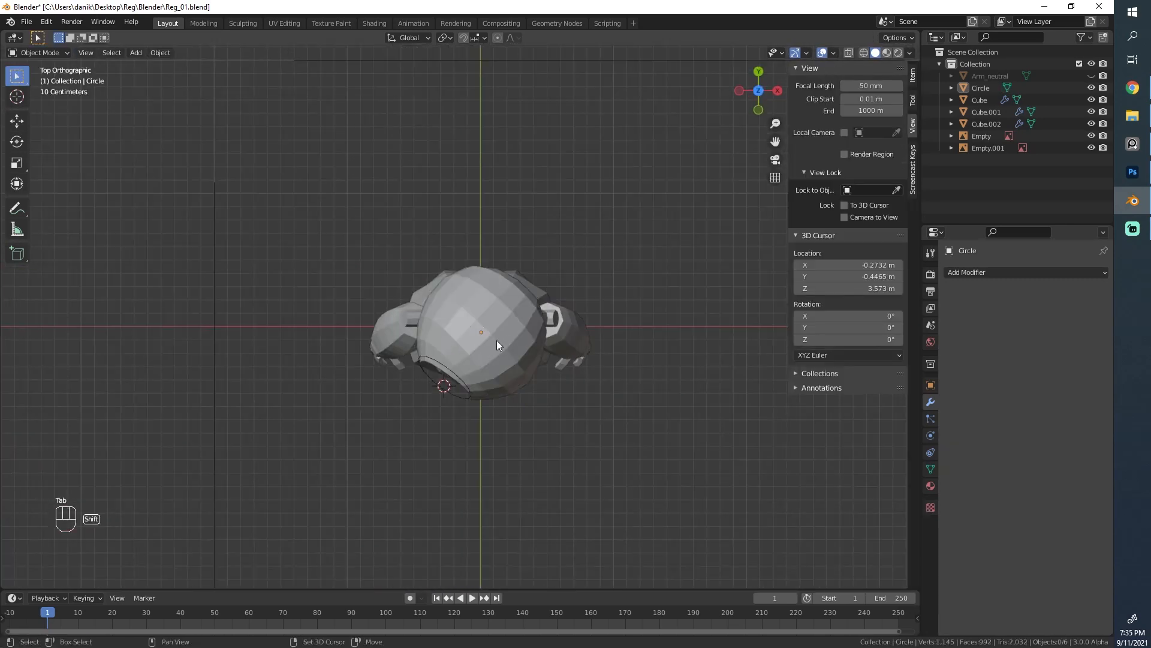
key(shift+a)
mouse_move(497, 340)
scroll(444, 313, up, 1)
key(shift+a)
mouse_move(498, 314)
click(563, 362)
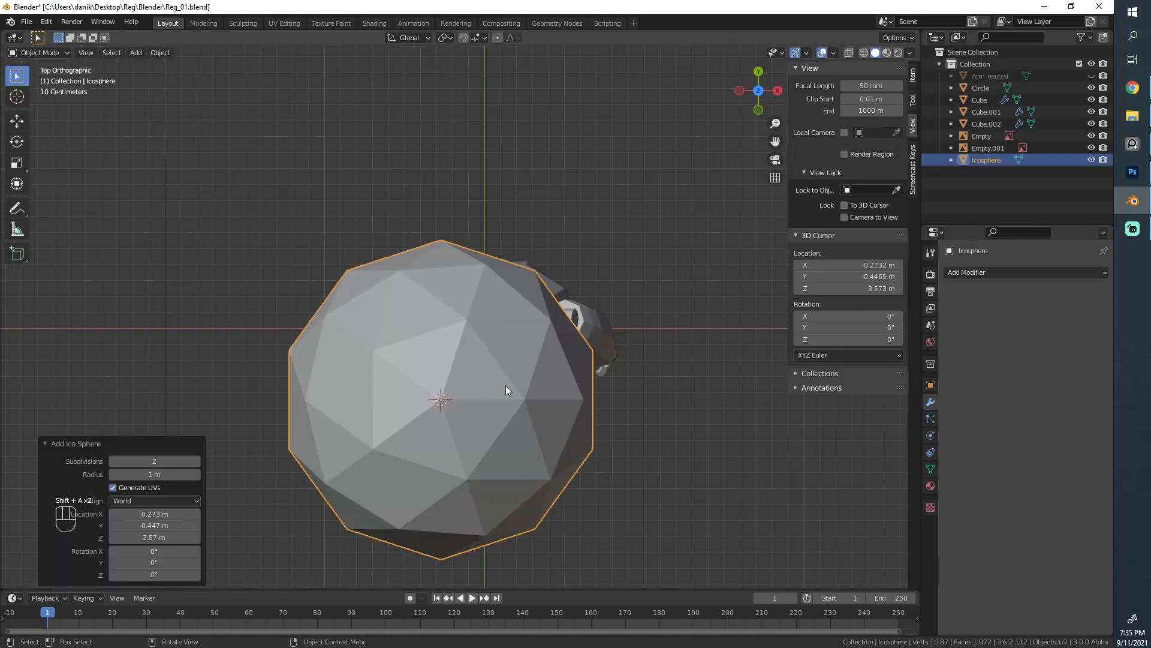
click(198, 459)
click(198, 458)
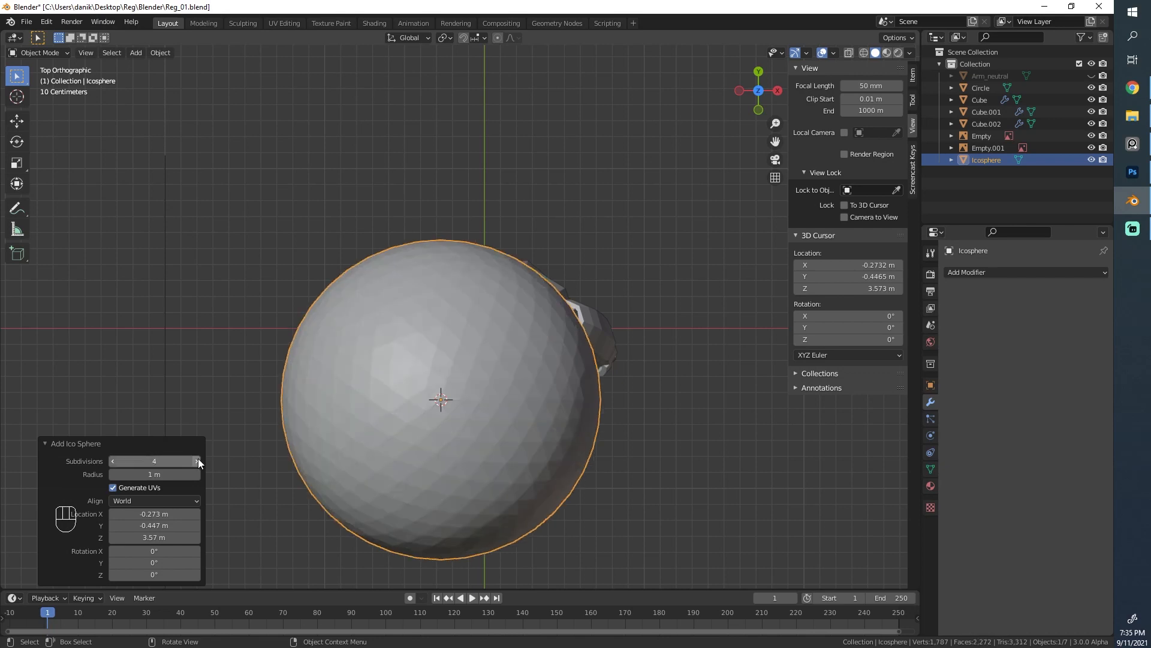
click(198, 458)
Scale the ico sphere down to about the helmet's width and centre it over the helmet as seen from above
key(s)
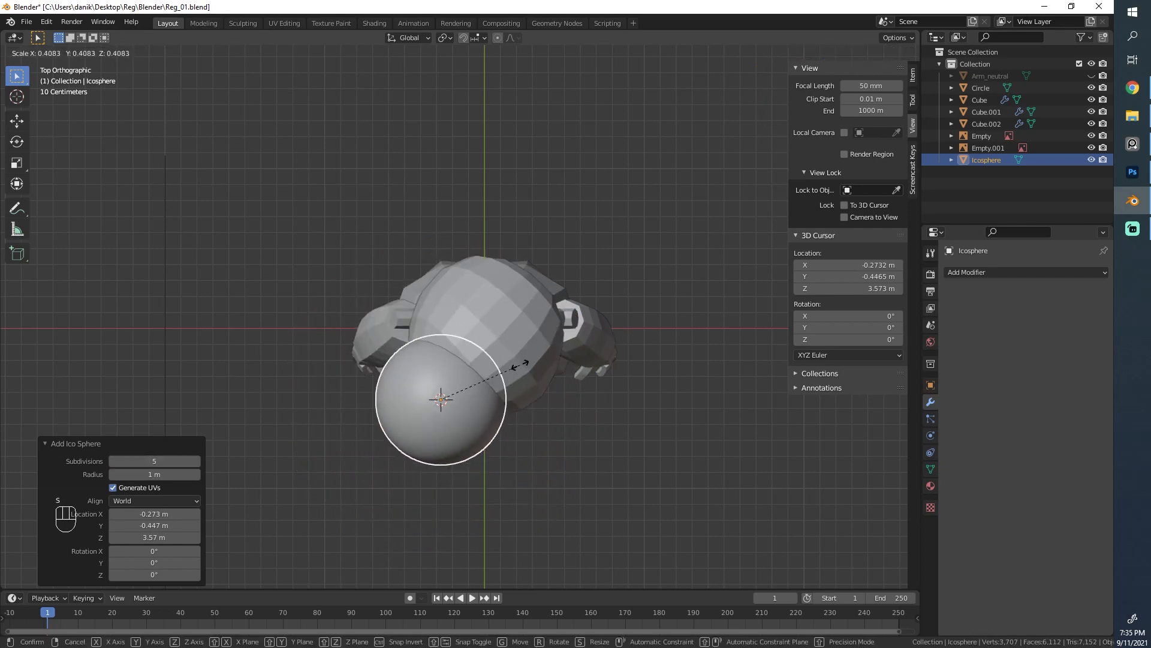
click(513, 369)
key(g)
click(562, 301)
key(s)
click(589, 288)
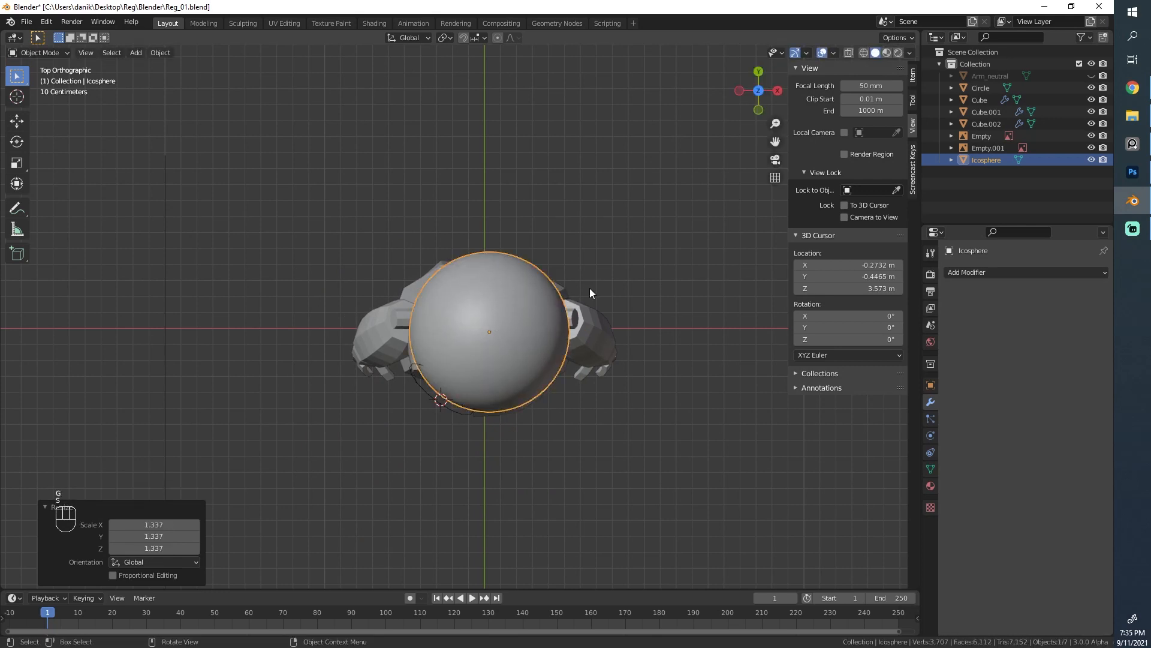
key(g)
click(582, 290)
In front view, lower the ico sphere onto the head, scale it by about 1.034, and shift it about 0.0075 m along X
middle_drag(509, 363, 426, 206)
key(g)
middle_drag(583, 217, 585, 242)
click(585, 242)
key(s)
click(588, 241)
key(g)
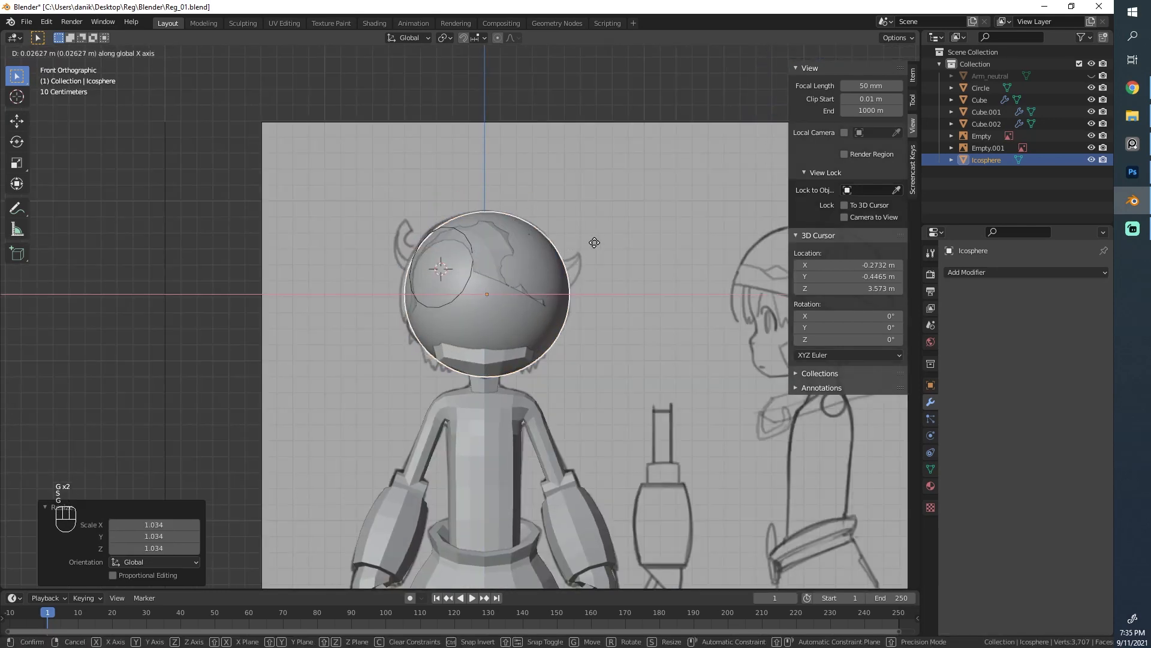
click(595, 249)
In side view, move the ico sphere about -0.015 m along Y and scale it by 0.975
alt+middle_drag(682, 264, 419, 294)
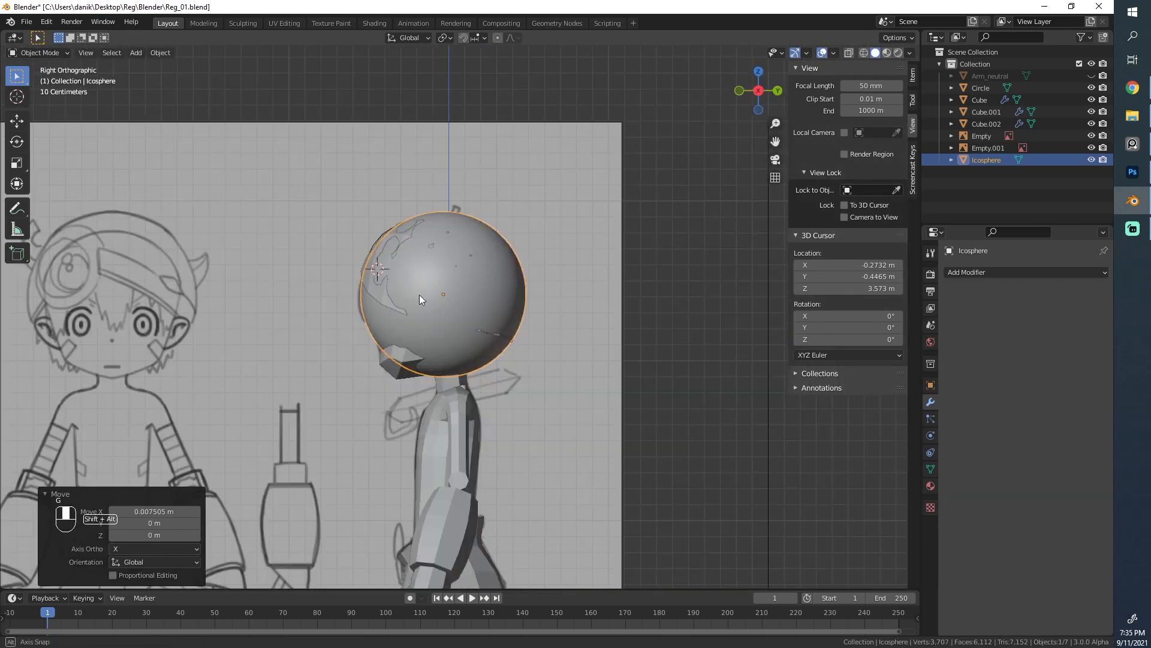
key(g)
click(513, 283)
key(s)
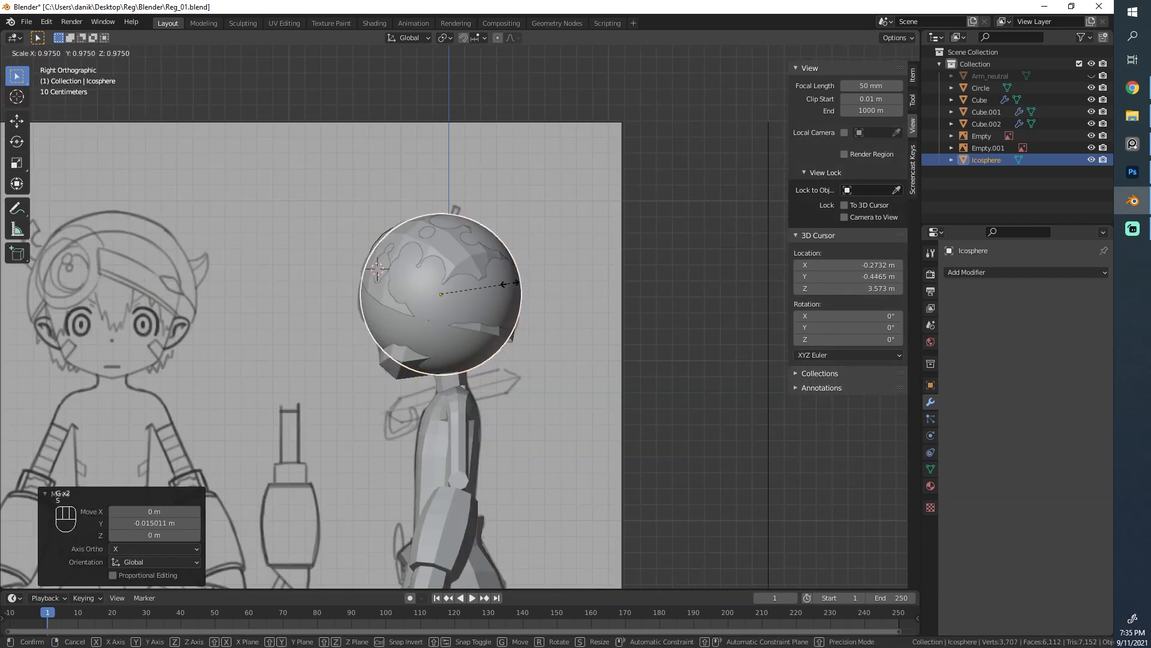
click(509, 283)
middle_drag(509, 283, 659, 340)
scroll(660, 339, up, 5)
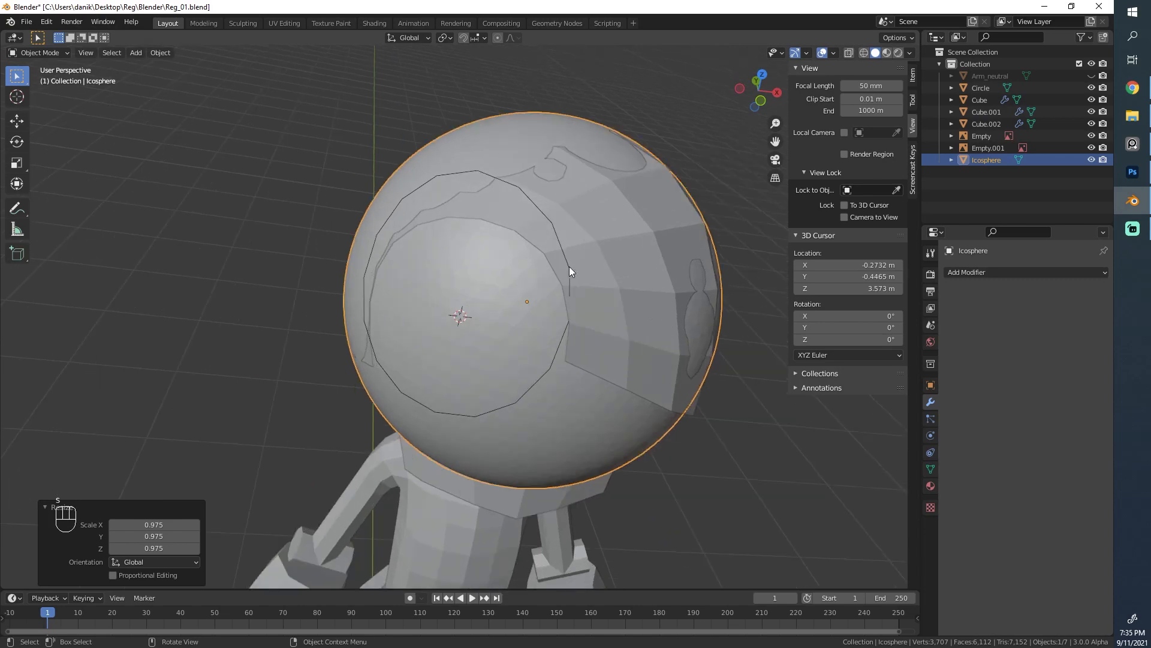
Separate the helmet mesh's emblem circle loop into its own object by selection
click(567, 233)
key(Tab)
mouse_move(566, 234)
middle_down()
mouse_move(361, 248)
mouse_move(646, 216)
mouse_move(426, 226)
mouse_move(467, 252)
mouse_move(510, 309)
mouse_move(570, 271)
mouse_move(289, 241)
middle_up()
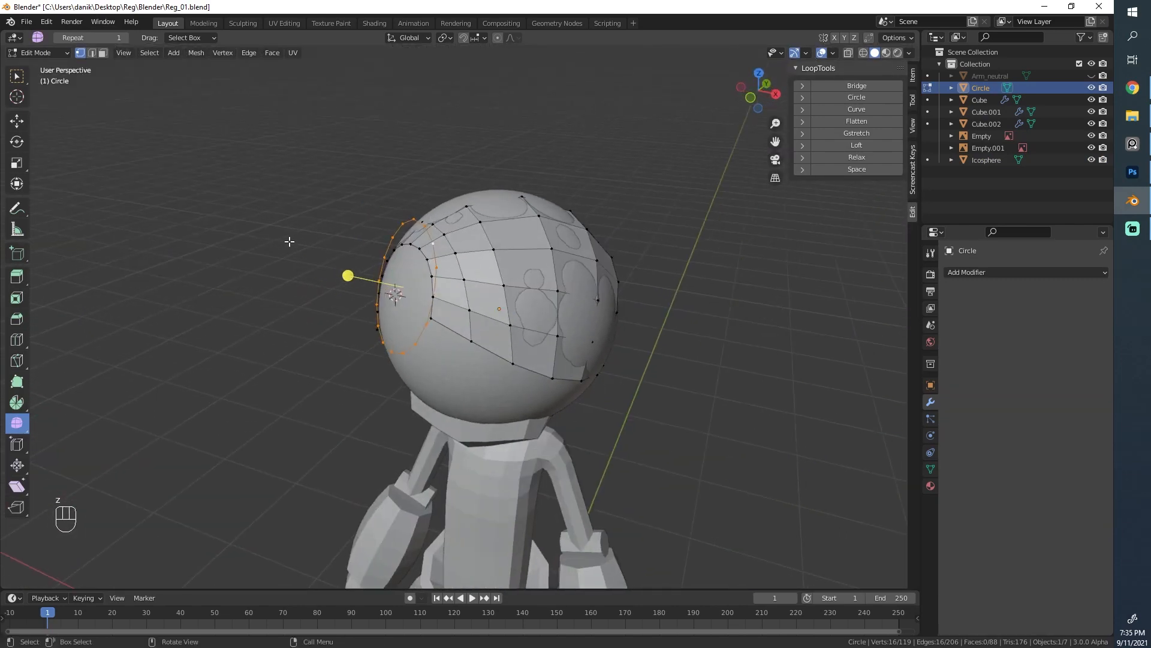
scroll(492, 248, up, 3)
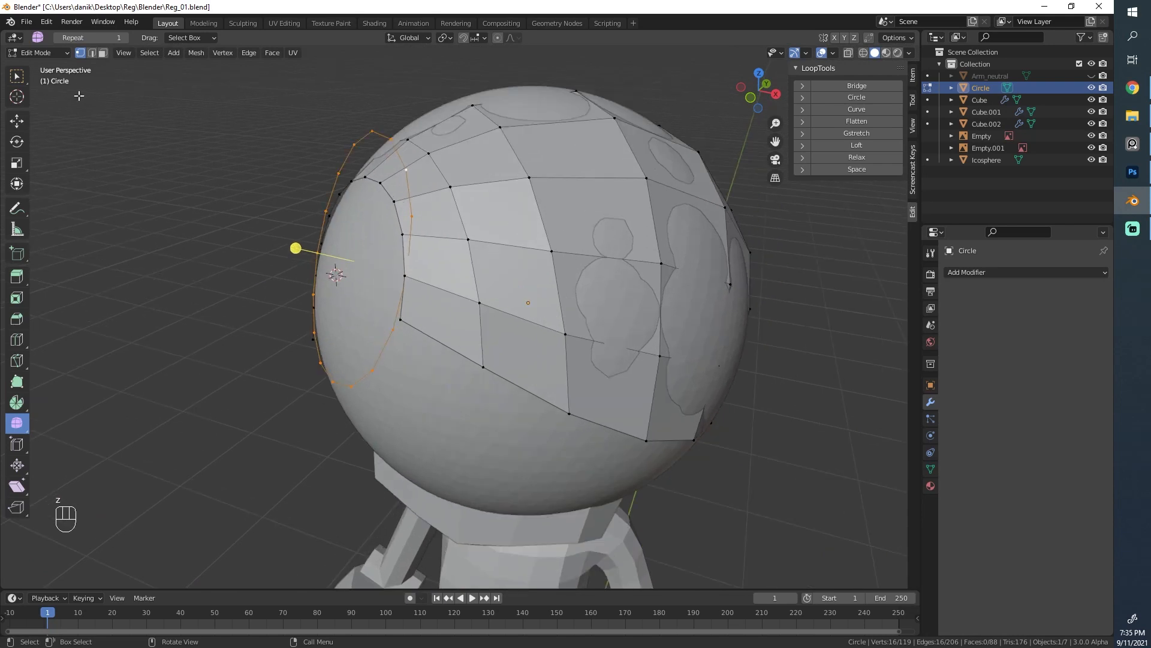
click(17, 77)
middle_drag(228, 335, 659, 328)
key(Tab)
click(687, 338)
click(687, 338)
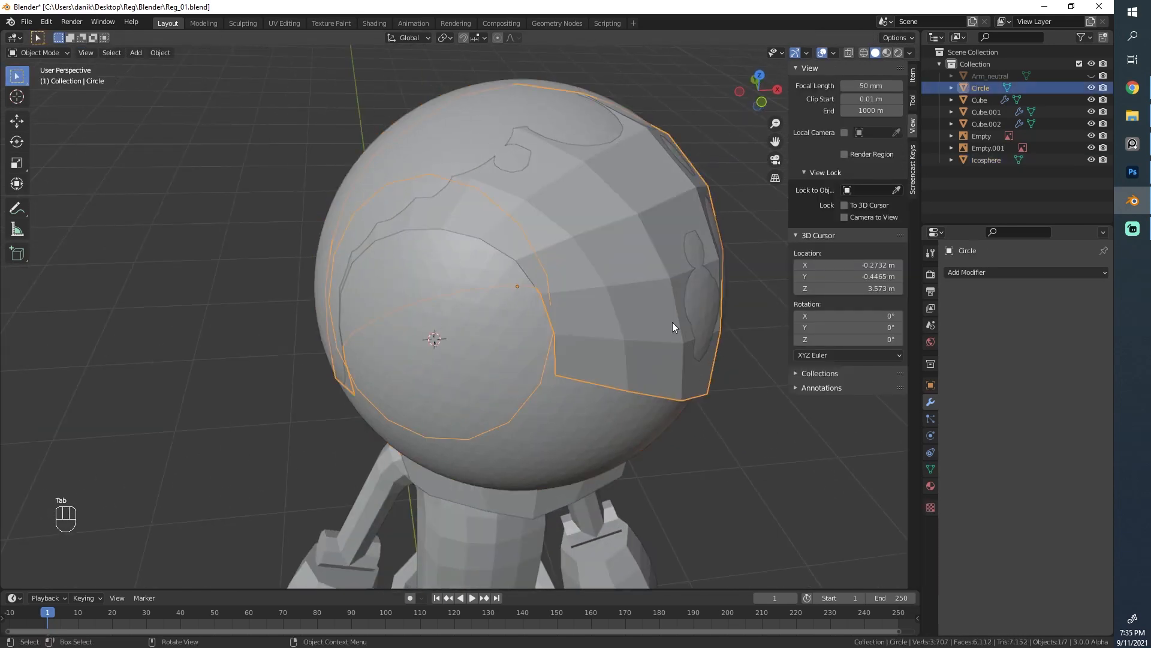
key(Tab)
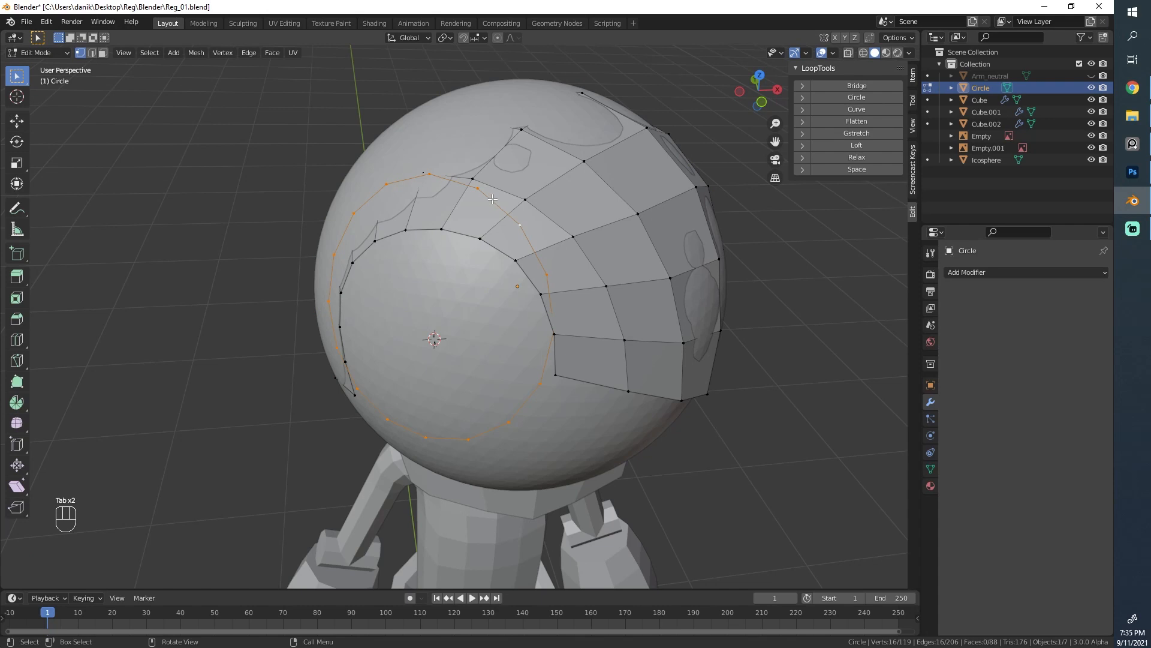
key(p)
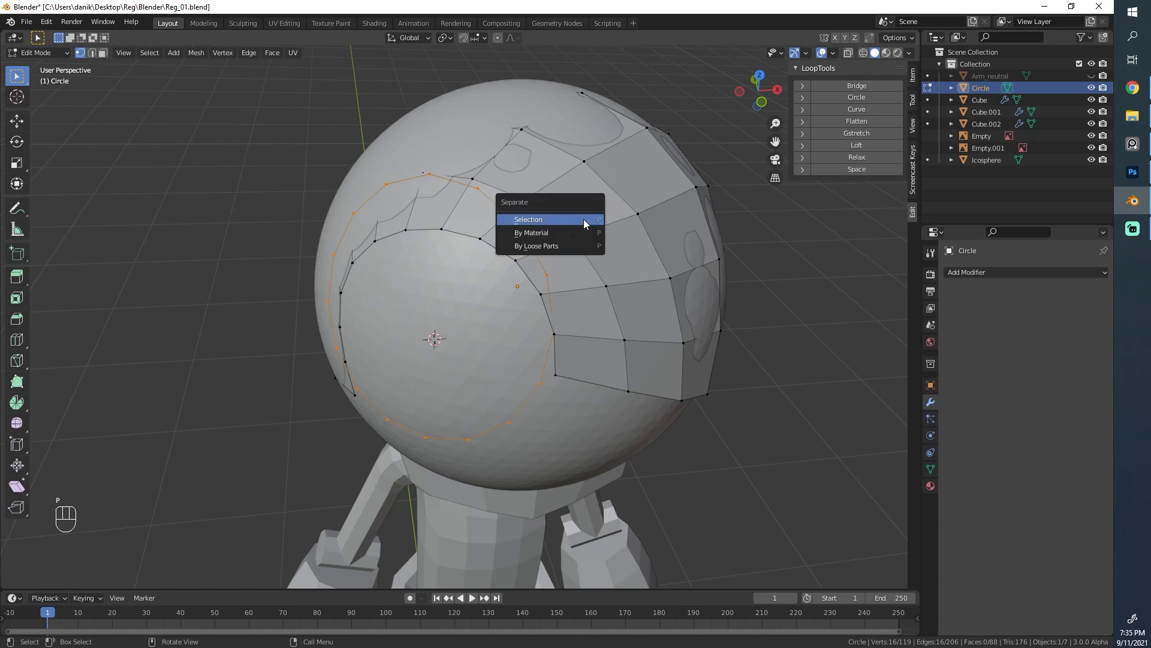
click(584, 219)
key(Tab)
click(515, 228)
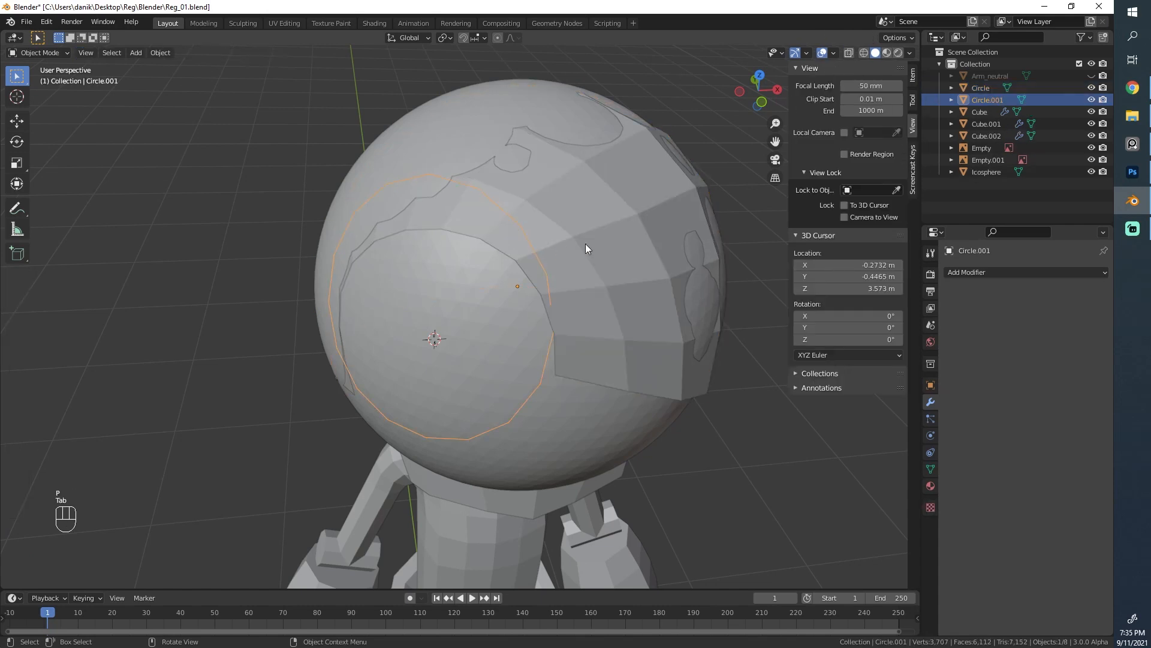
Add a Shrinkwrap modifier to the helmet shell with the ico sphere as its target
click(569, 278)
scroll(475, 332, down, 3)
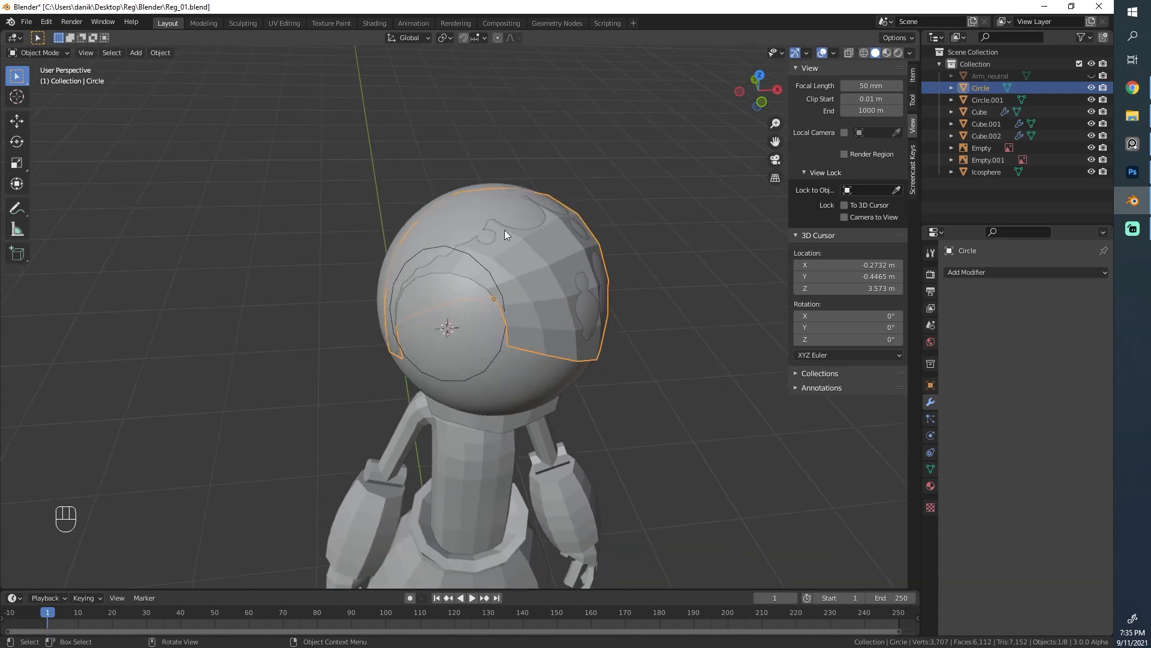
middle_drag(505, 229, 523, 276)
click(534, 354)
middle_drag(563, 380, 411, 309)
click(531, 235)
scroll(534, 250, up, 2)
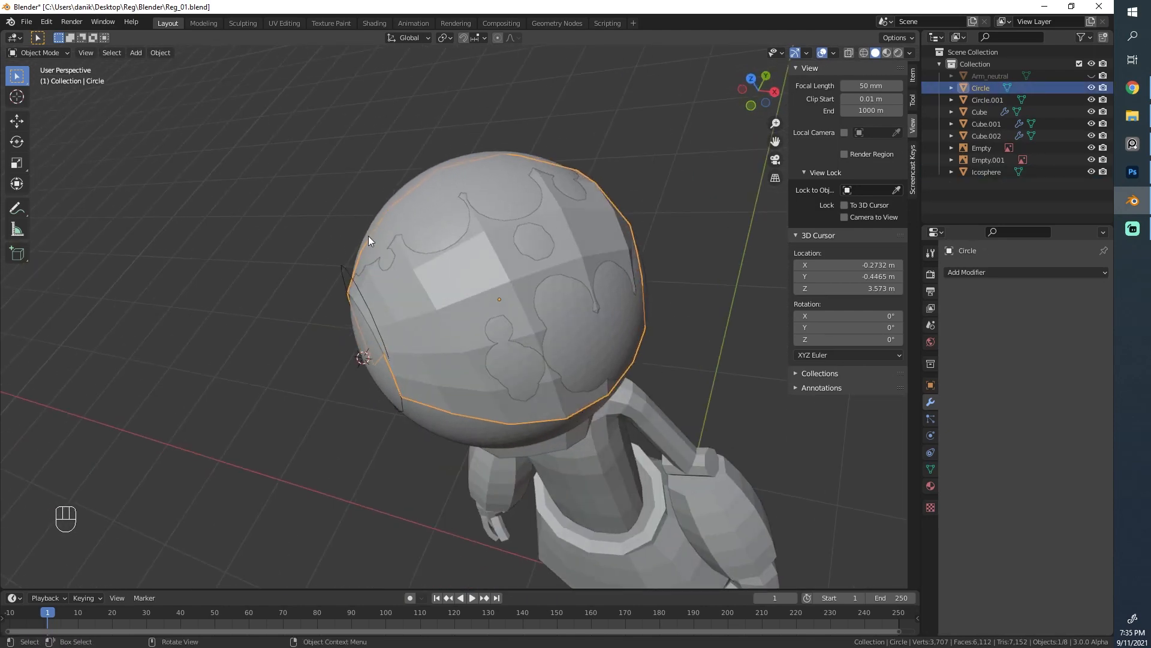
middle_drag(368, 236, 537, 204)
click(1034, 273)
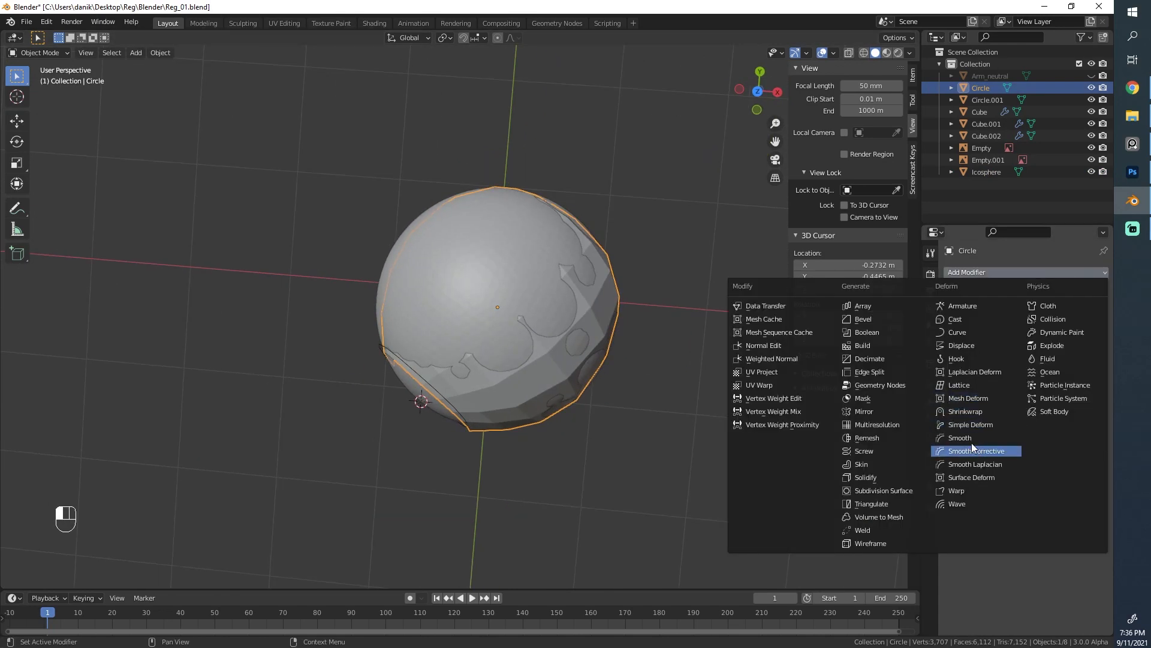
click(975, 412)
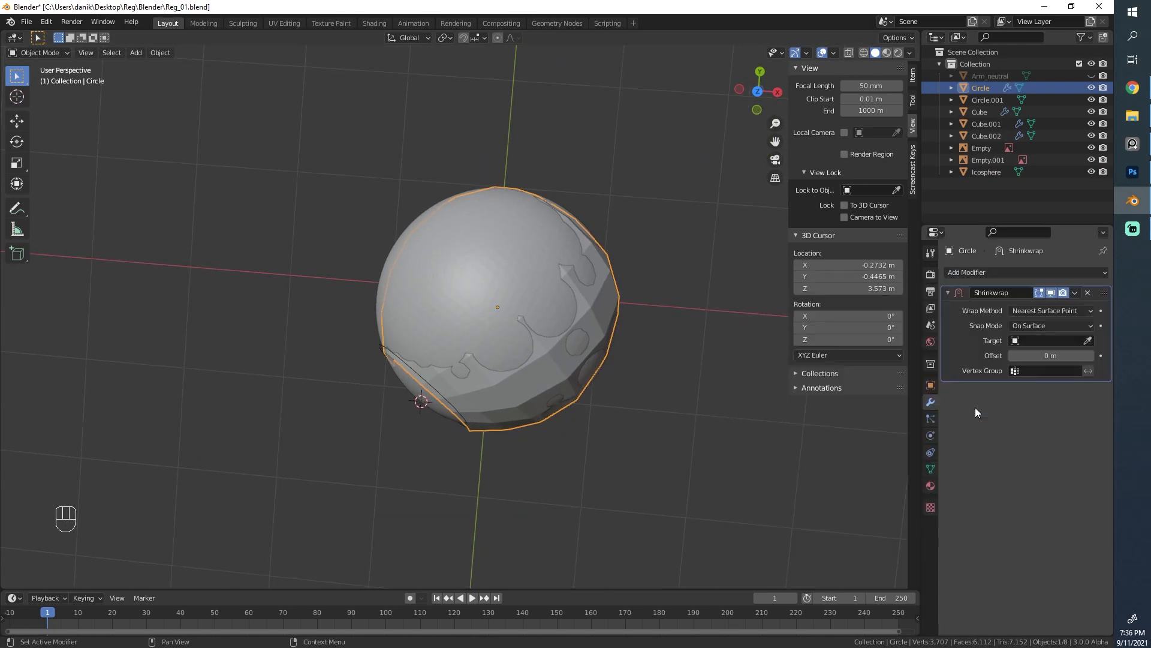
click(1087, 340)
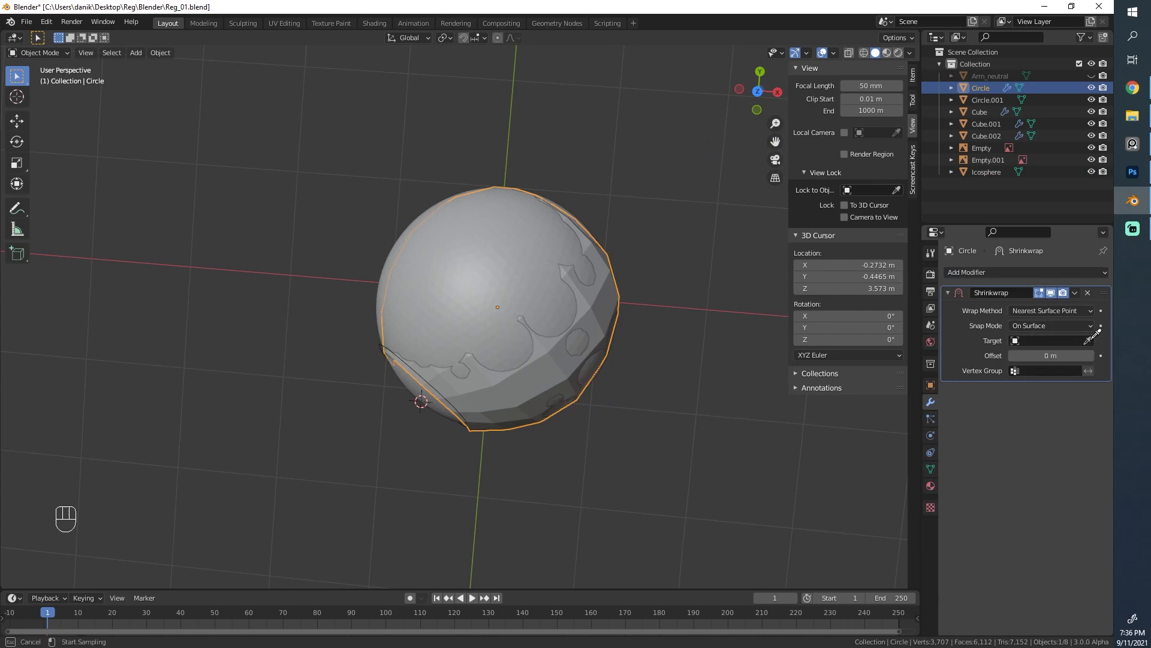
click(440, 242)
middle_drag(439, 242, 558, 313)
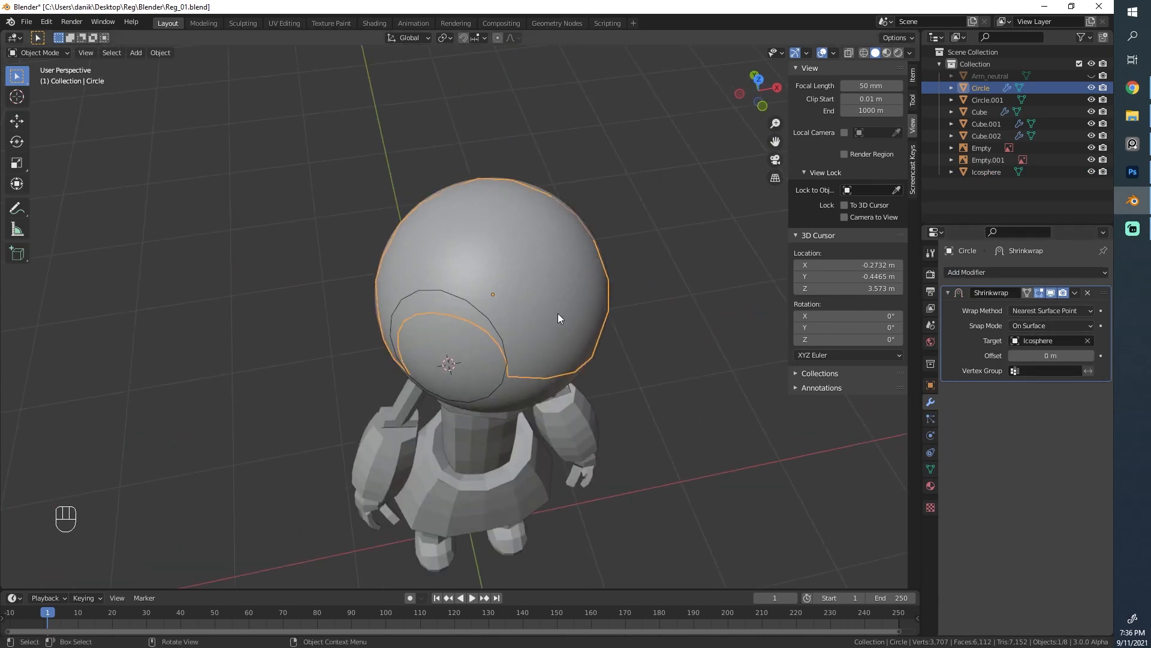
Show the Shrinkwrap on the editing cage, set its snap mode to Outside Surface, and set the offset to 0.013 m
scroll(528, 390, up, 5)
key(shift+z)
mouse_move(406, 352)
middle_down()
mouse_move(560, 381)
mouse_move(413, 368)
mouse_move(408, 273)
mouse_move(564, 473)
mouse_move(643, 328)
mouse_move(759, 359)
middle_up()
key(shift+z)
click(1026, 293)
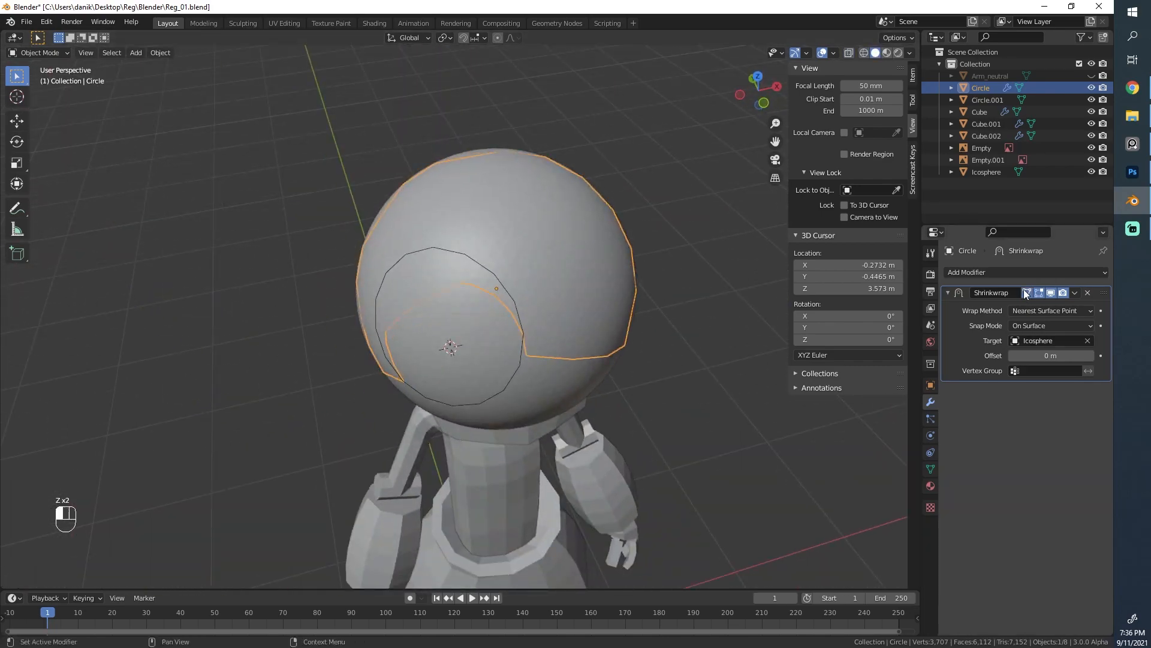
click(1049, 326)
click(1049, 379)
shift+drag(1051, 355, 1065, 356)
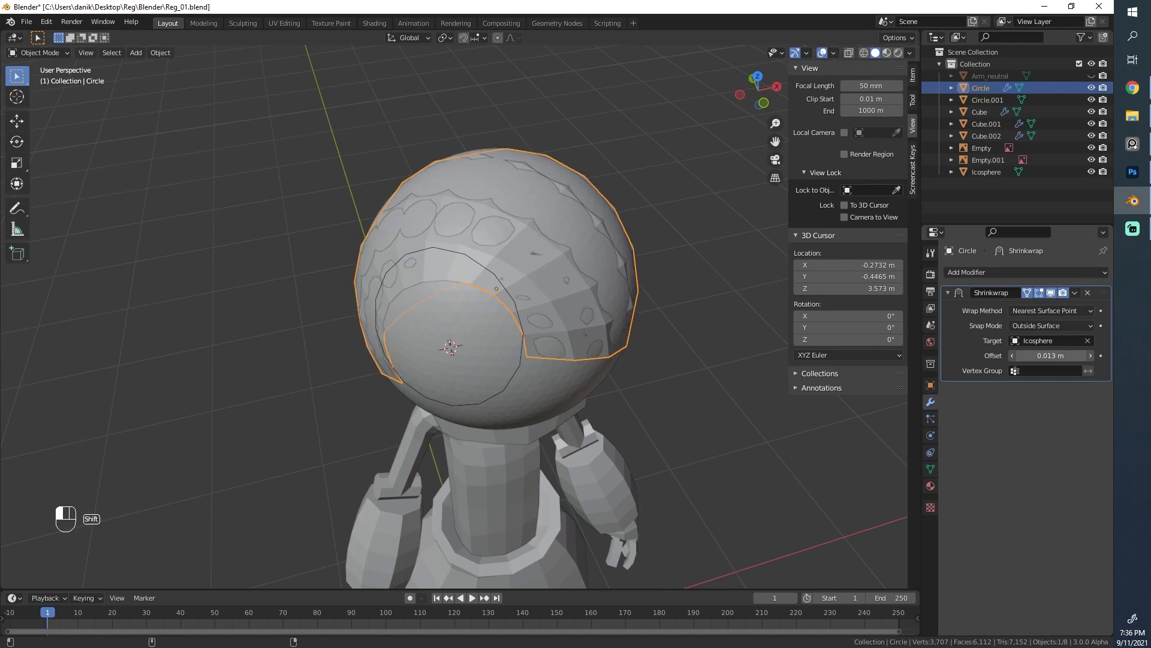
middle_drag(522, 270, 534, 330)
key(Tab)
key(Tab)
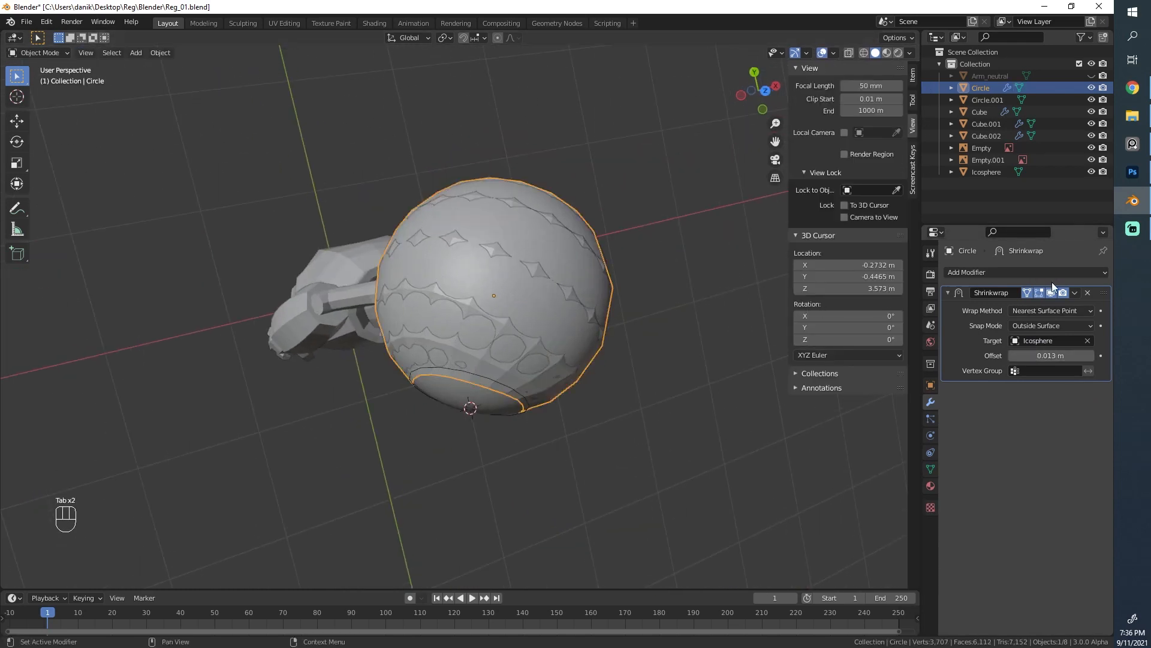
key(Tab)
key(Tab)
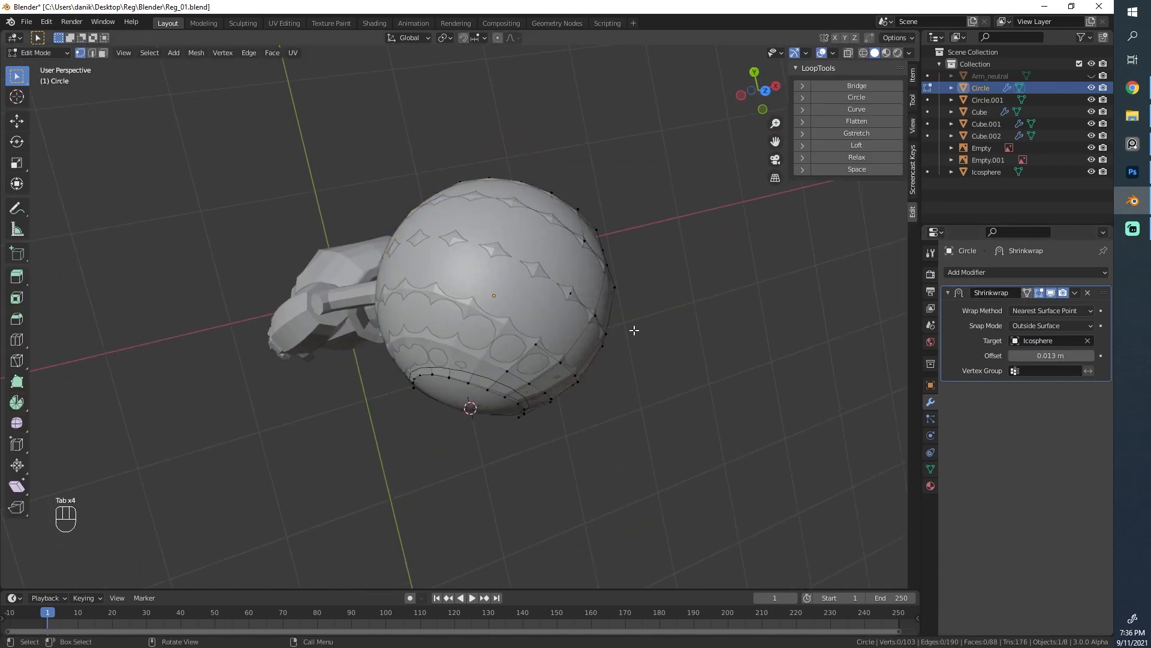
key(Tab)
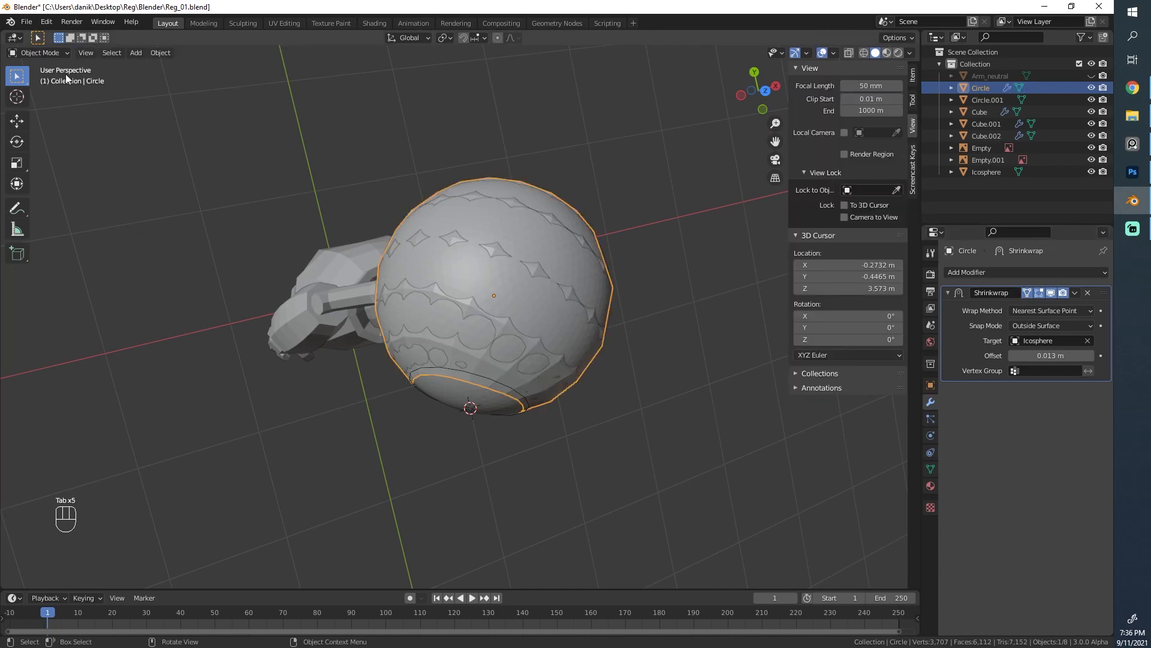
Switch the helmet shell to Sculpt Mode, and open the list of interaction modes
click(49, 53)
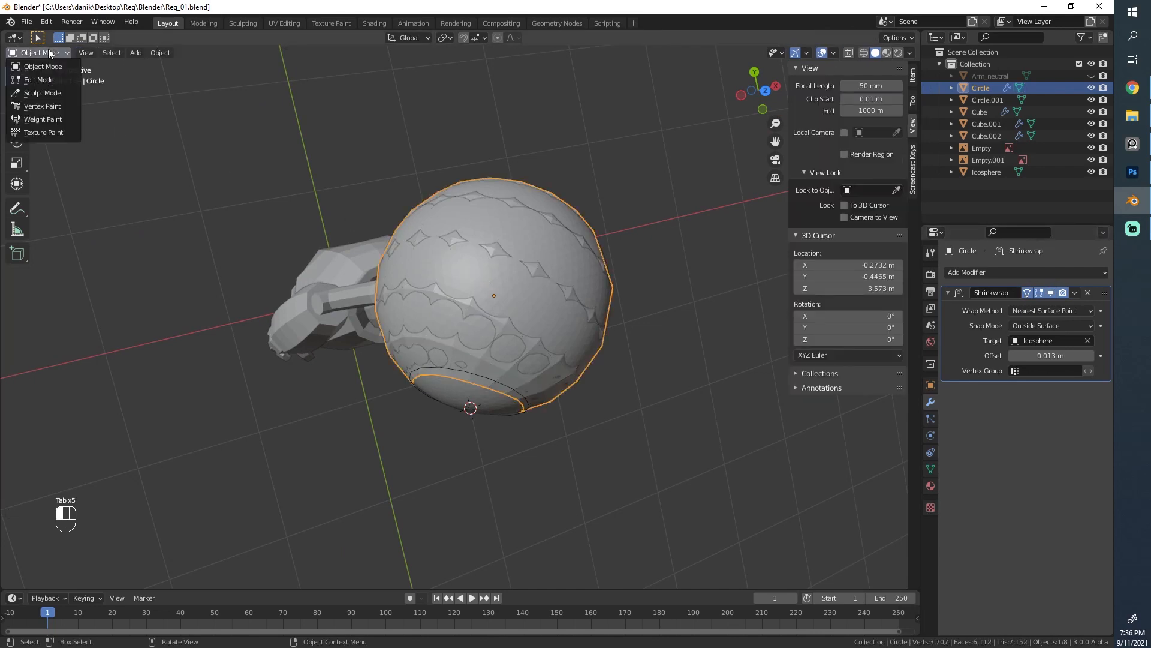
click(37, 93)
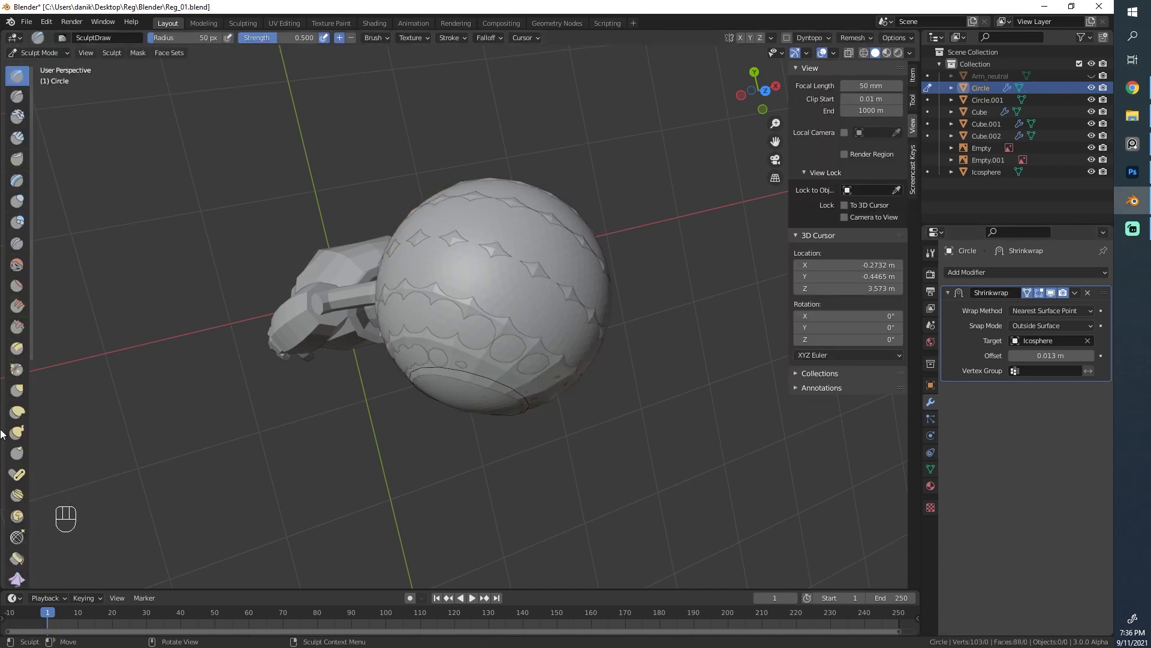
click(60, 54)
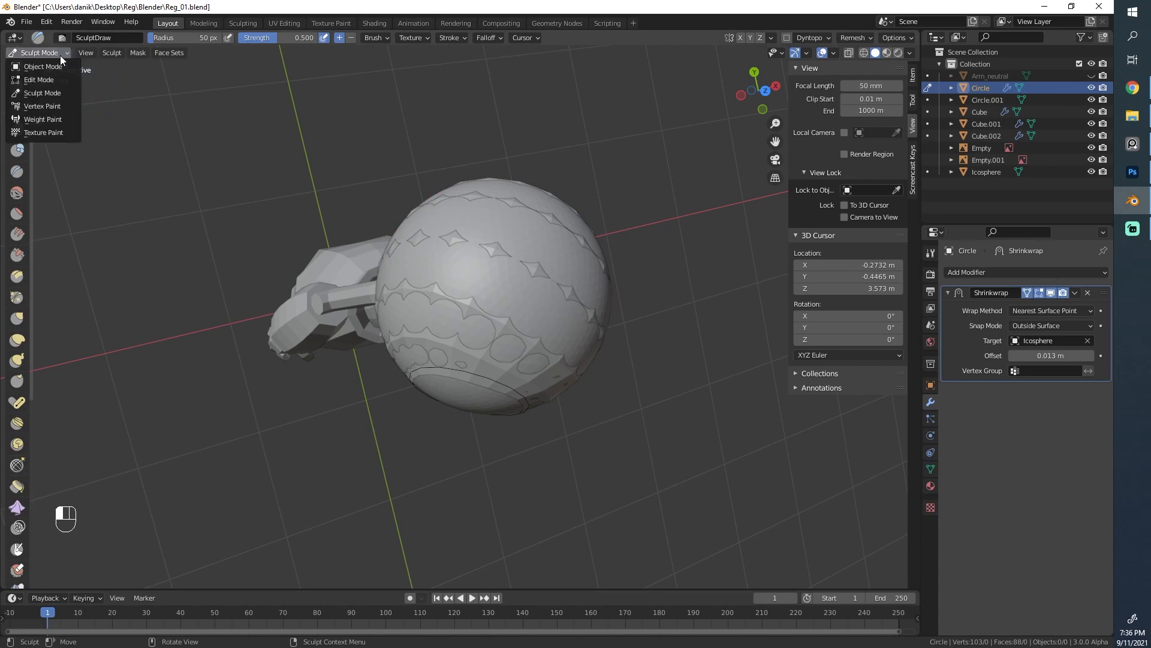